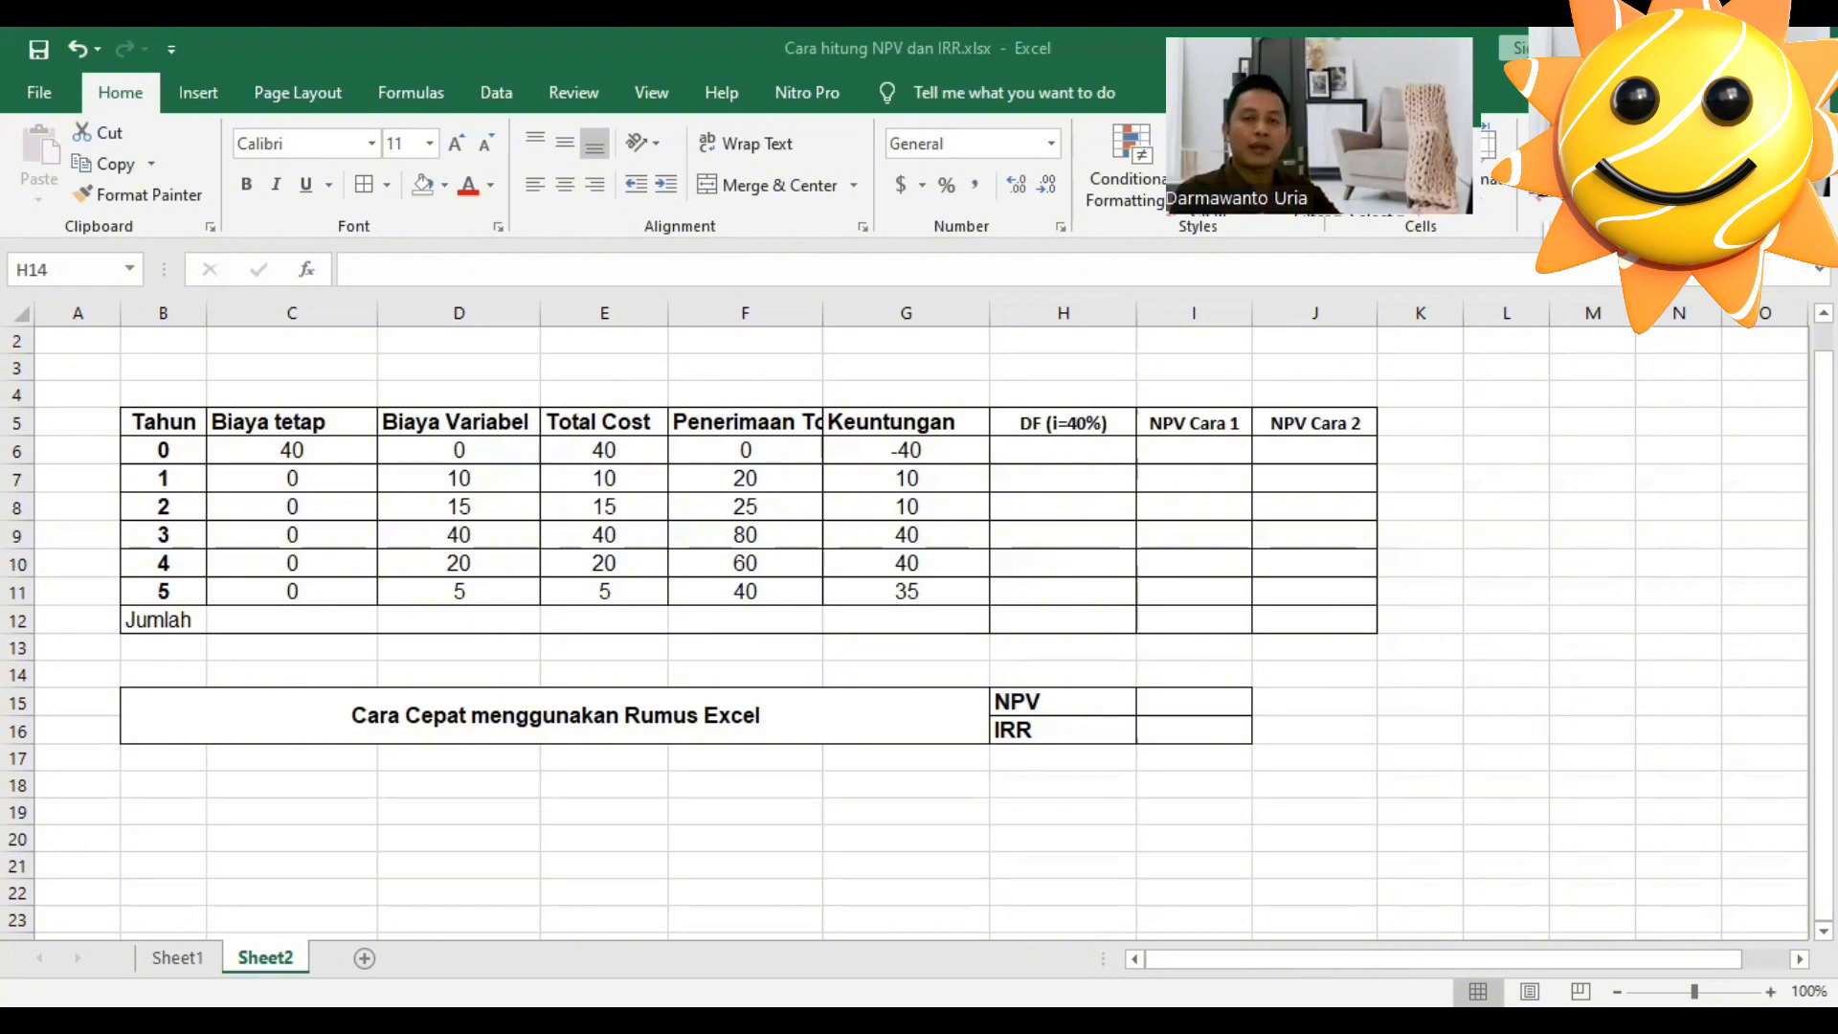
Widen column F so that the full heading Penerimaan Total fits in its cell.
left_click(1063, 674)
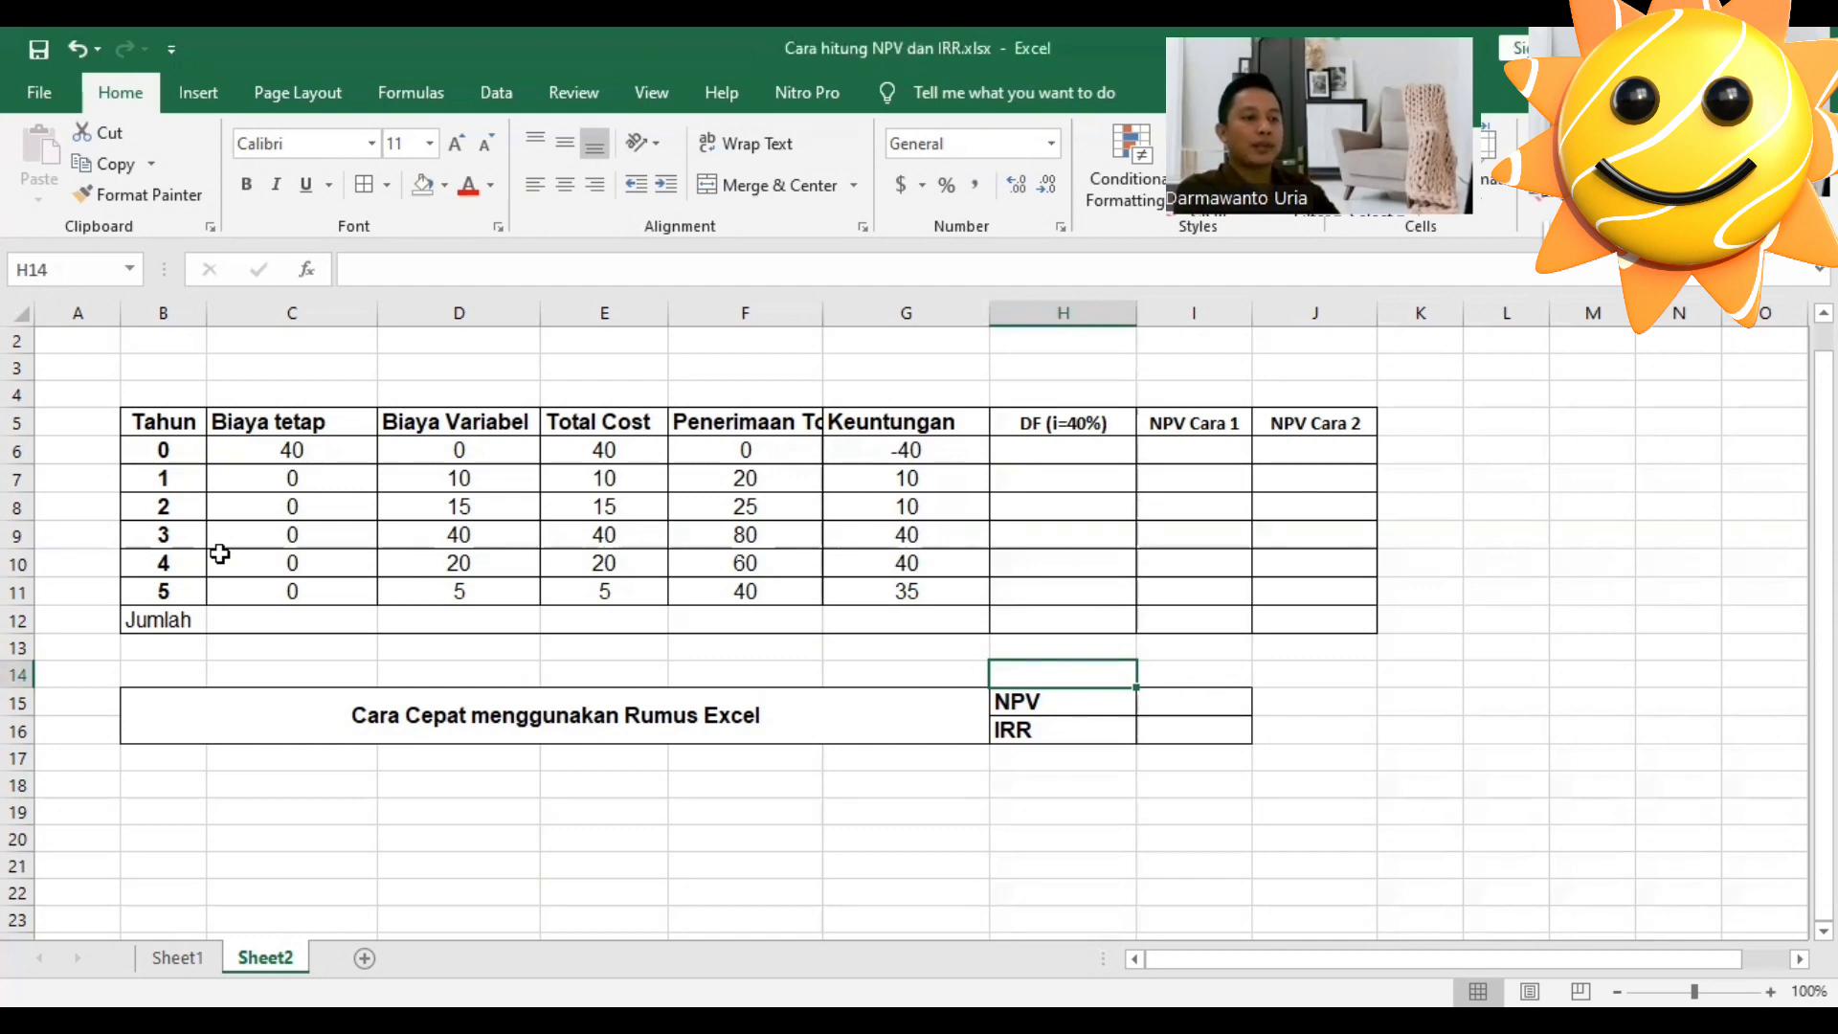
left_click_drag(823, 313, 879, 313)
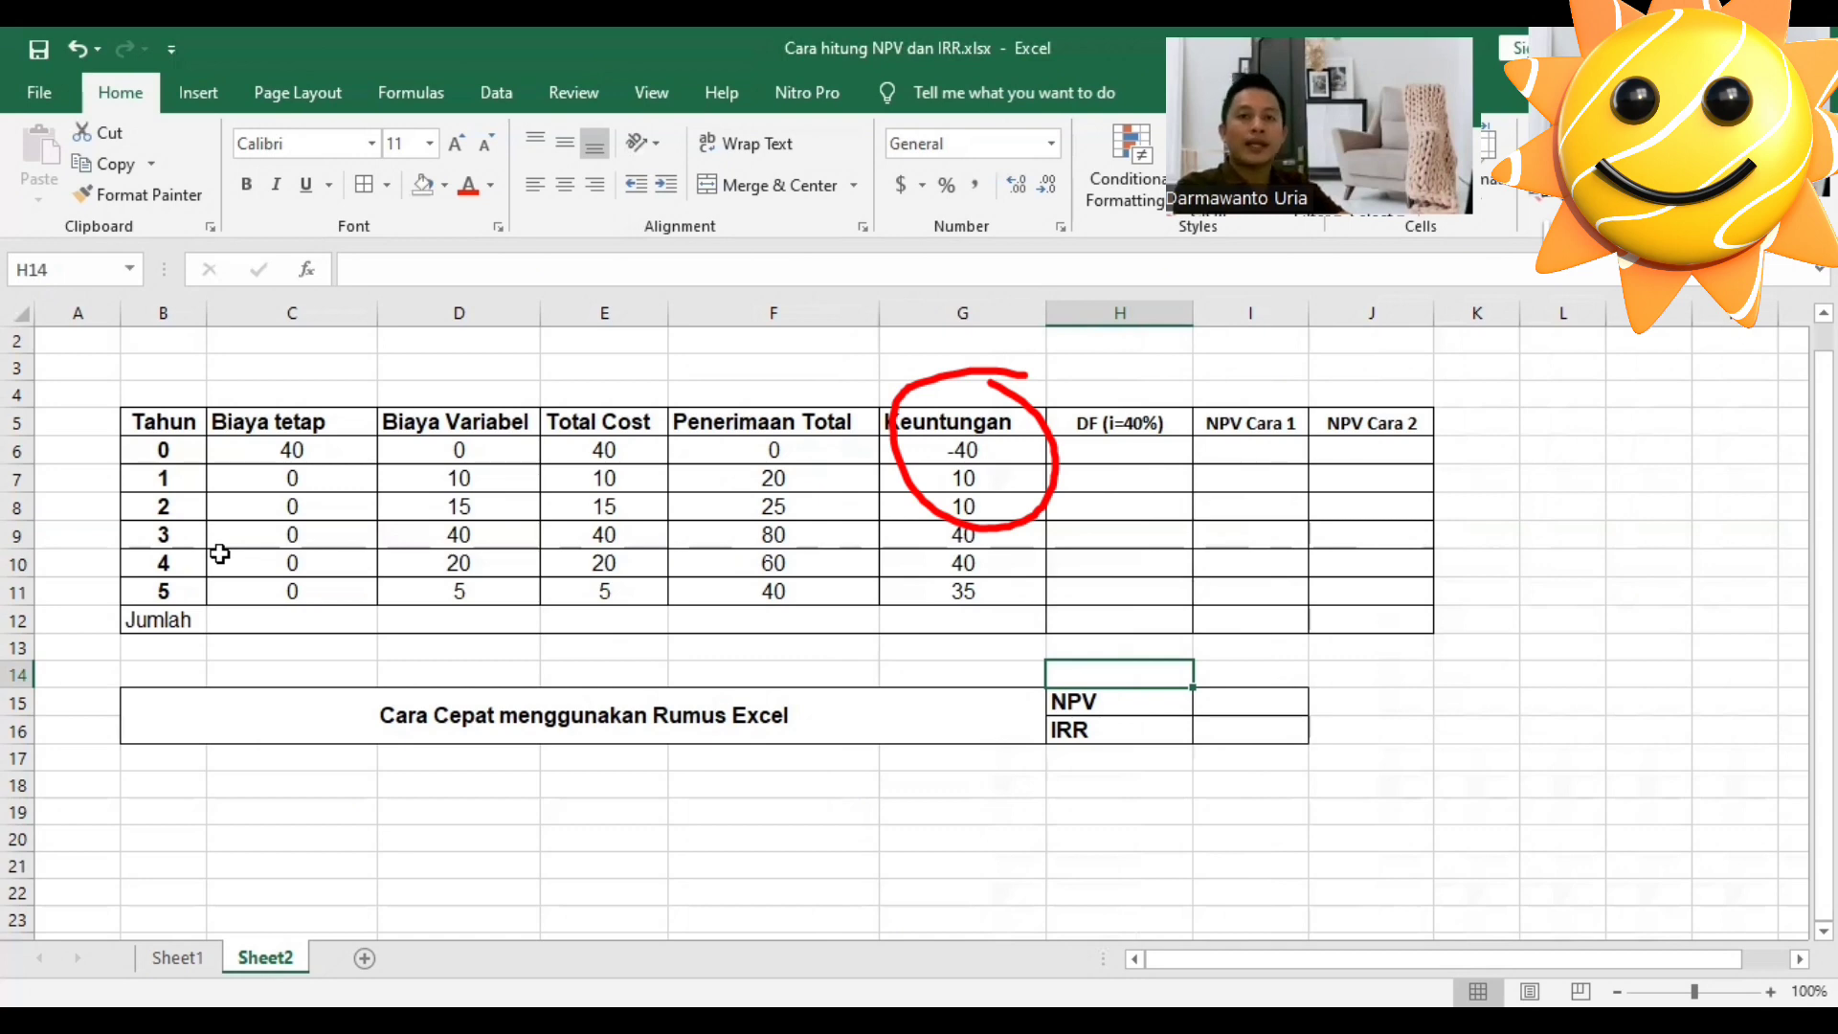
Handwrite an arrow and the formula TR = P x Q in red ink above the Penerimaan Total heading.
left_click_drag(736, 414, 787, 384)
left_click_drag(774, 374, 794, 395)
mouse_move(836, 361)
left_mouse_down()
mouse_move(833, 377)
mouse_move(867, 357)
mouse_move(867, 375)
left_mouse_up()
mouse_move(863, 352)
left_mouse_down()
mouse_move(883, 378)
mouse_move(921, 344)
mouse_move(961, 377)
mouse_move(966, 351)
mouse_move(1013, 360)
left_mouse_up()
mouse_move(1013, 328)
left_mouse_down()
mouse_move(991, 363)
mouse_move(1043, 323)
mouse_move(1057, 351)
left_mouse_up()
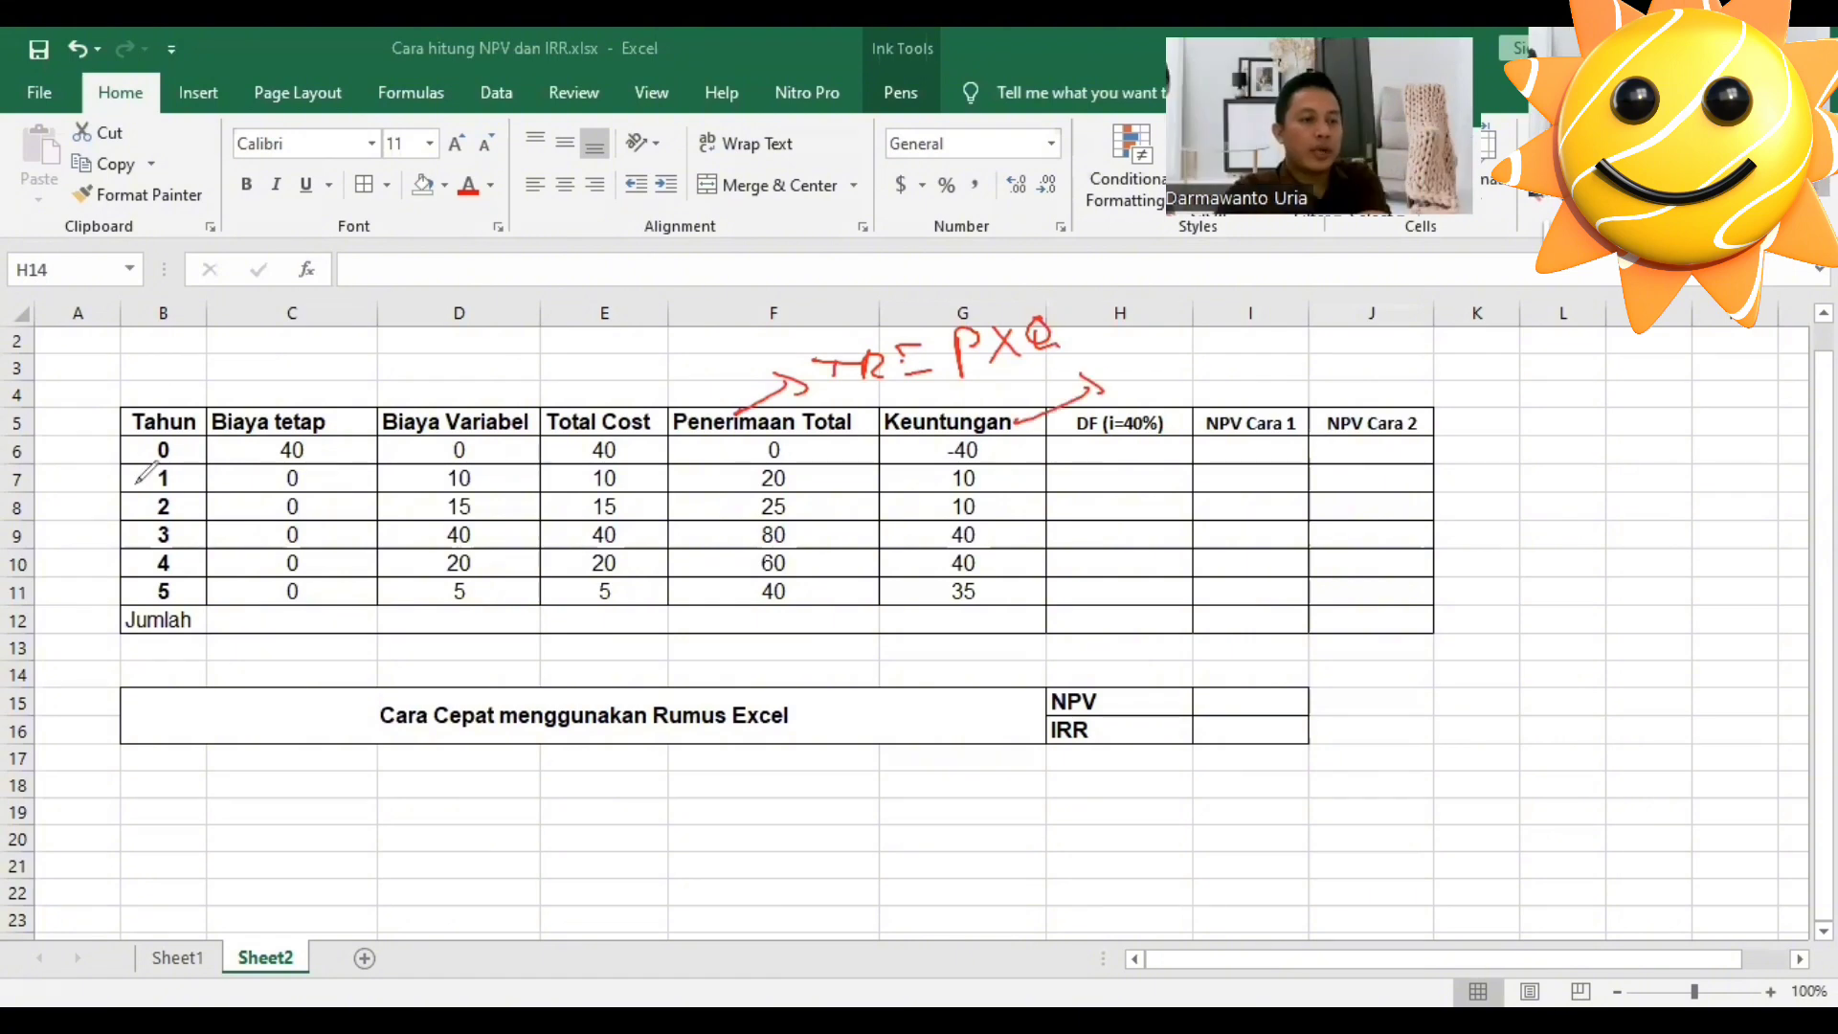
Handwrite the profit formula as TR - TC beside the arrow from the Keuntungan heading and circle TC.
left_click_drag(1111, 357, 1112, 393)
mouse_move(1107, 361)
left_mouse_down()
mouse_move(1121, 352)
mouse_move(1115, 373)
left_mouse_up()
mouse_move(1133, 360)
left_mouse_down()
mouse_move(1208, 352)
mouse_move(1229, 321)
mouse_move(1234, 351)
mouse_move(1333, 337)
left_mouse_up()
left_click_drag(1283, 308, 1394, 327)
mouse_move(1353, 268)
left_mouse_down()
mouse_move(1323, 266)
mouse_move(1288, 345)
mouse_move(1383, 285)
left_mouse_up()
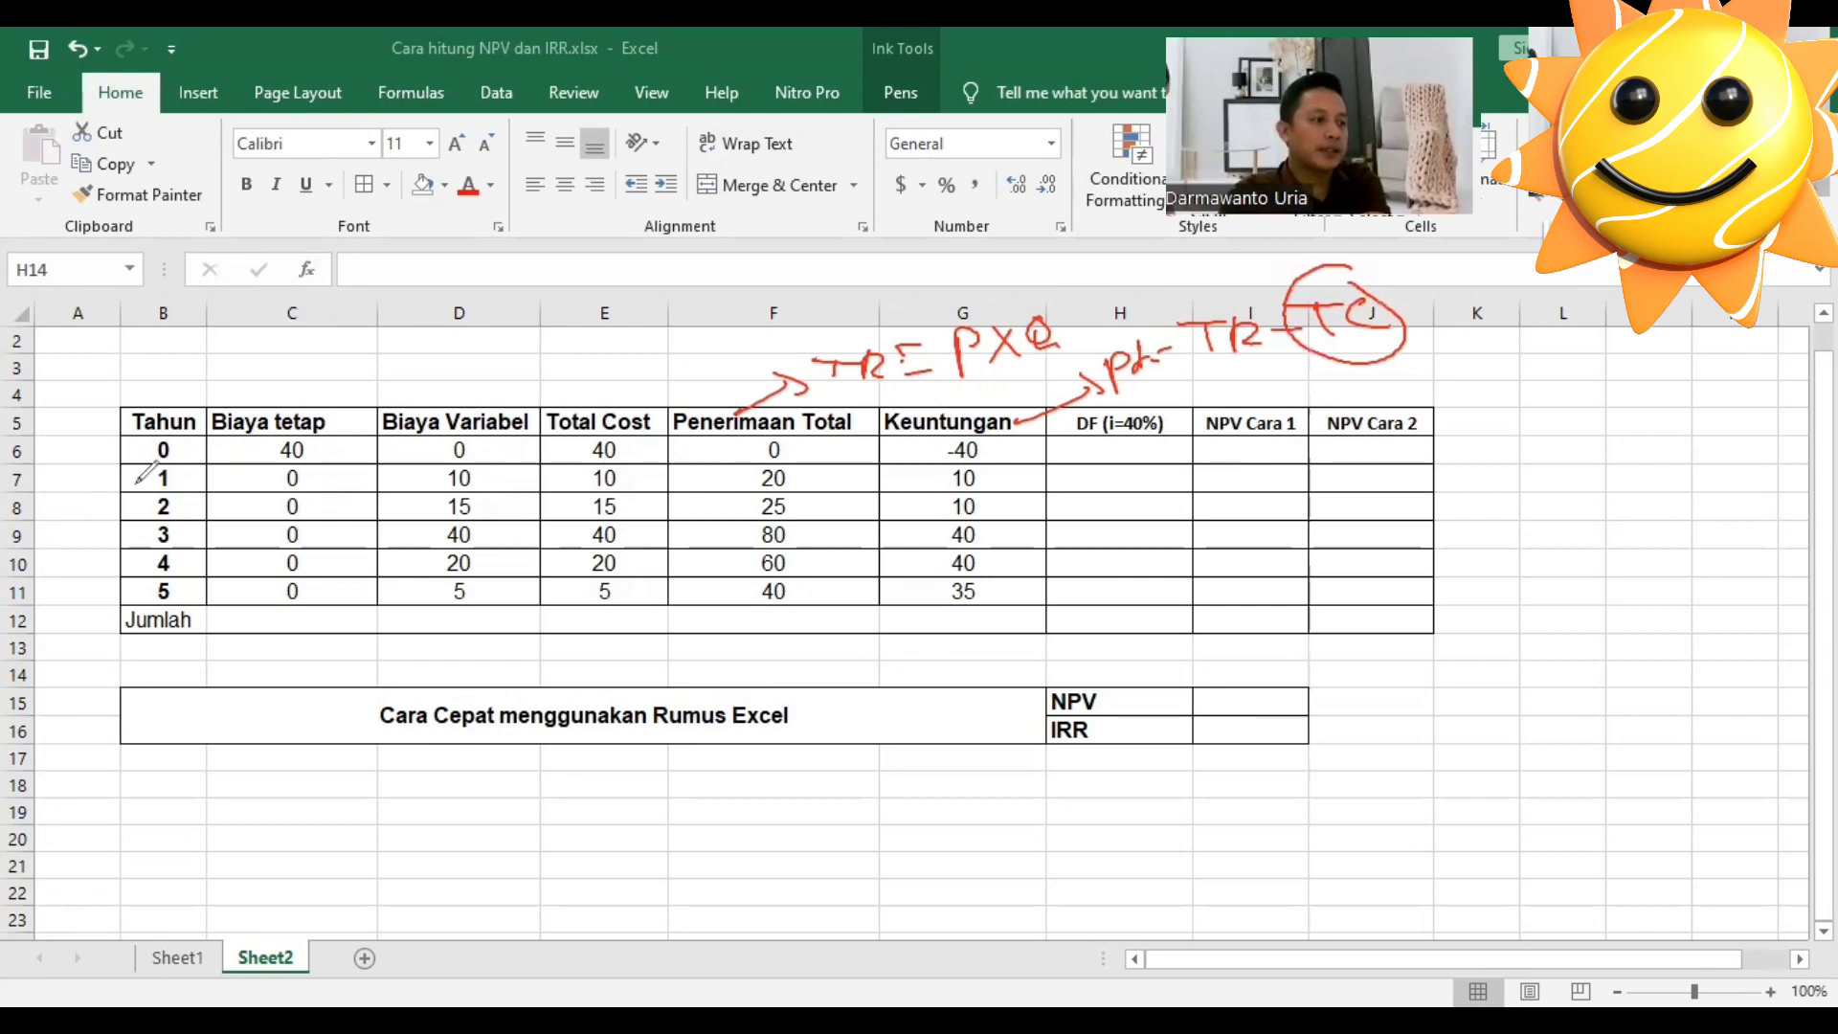
Circle the headings Biaya tetap, Biaya Variabel and Penerimaan Total in red ink, and clear all ink from the sheet.
mouse_move(219, 406)
left_mouse_down()
mouse_move(211, 433)
mouse_move(294, 443)
mouse_move(279, 393)
mouse_move(226, 411)
left_mouse_up()
mouse_move(500, 381)
left_mouse_down()
mouse_move(460, 380)
mouse_move(381, 421)
mouse_move(511, 447)
mouse_move(517, 386)
mouse_move(485, 381)
left_mouse_up()
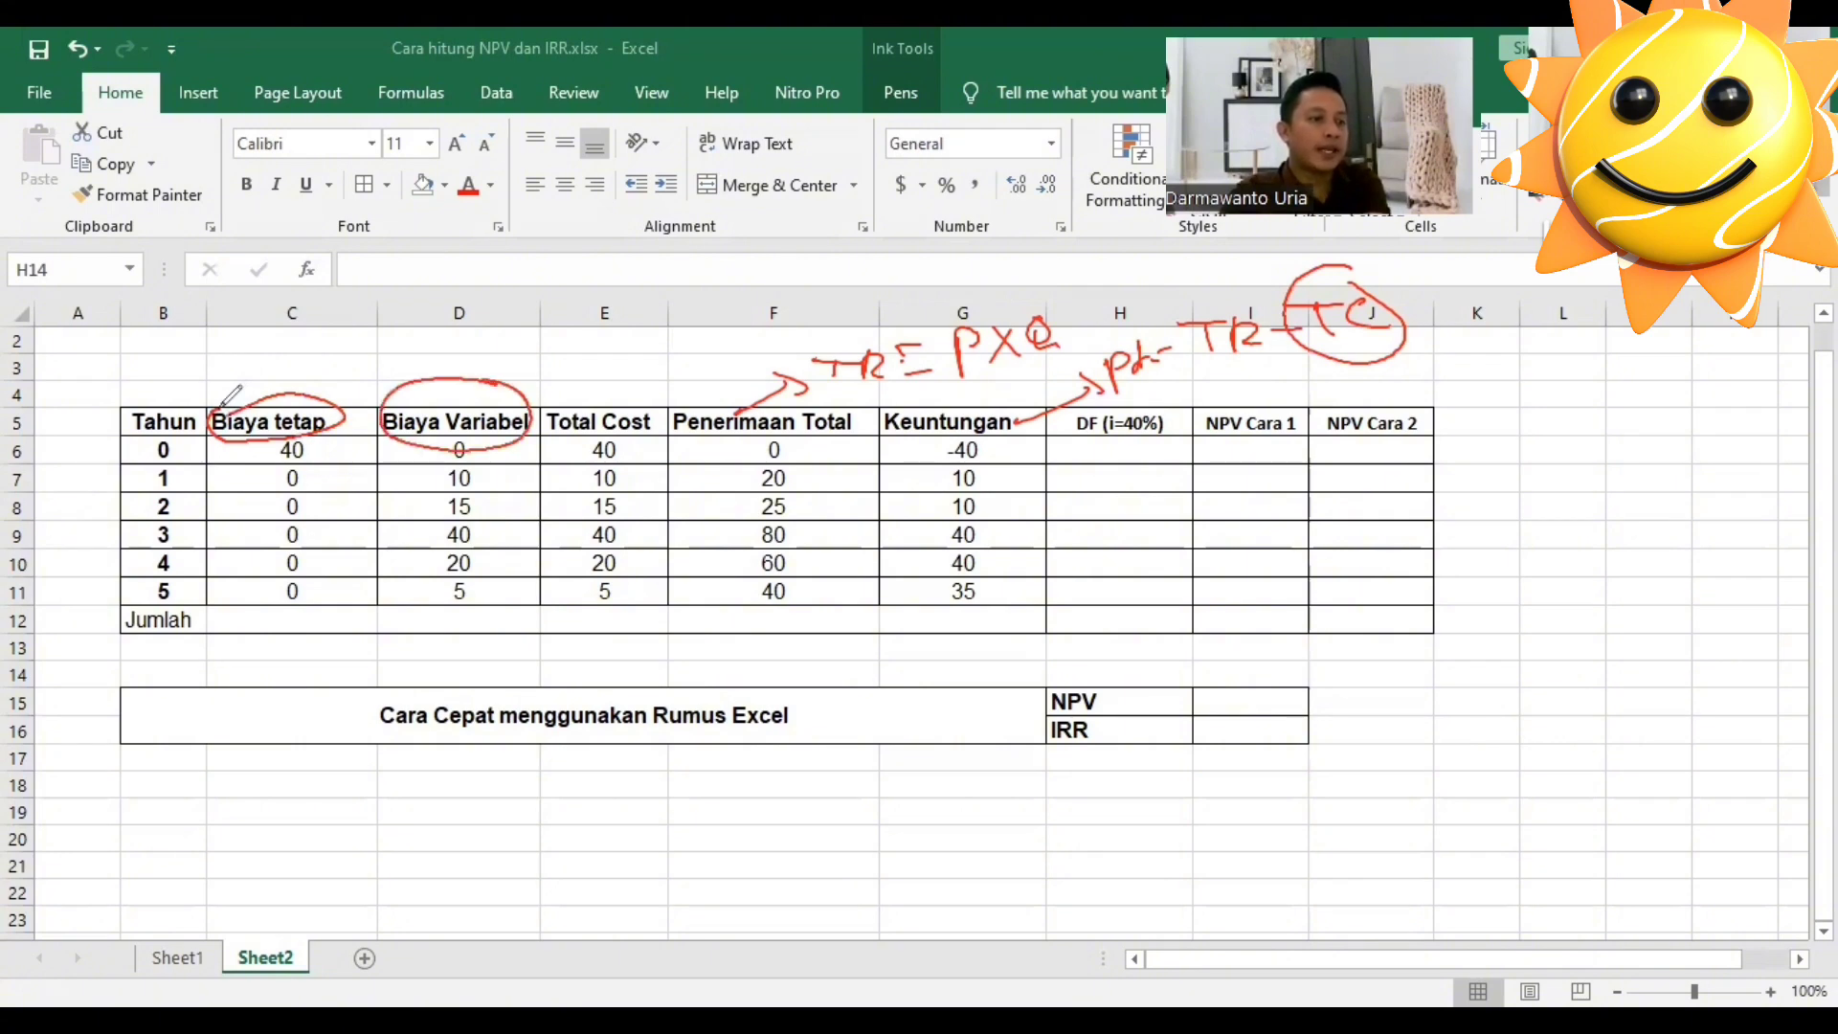
mouse_move(842, 391)
left_mouse_down()
mouse_move(720, 397)
mouse_move(659, 423)
mouse_move(747, 452)
mouse_move(872, 438)
mouse_move(819, 393)
left_mouse_up()
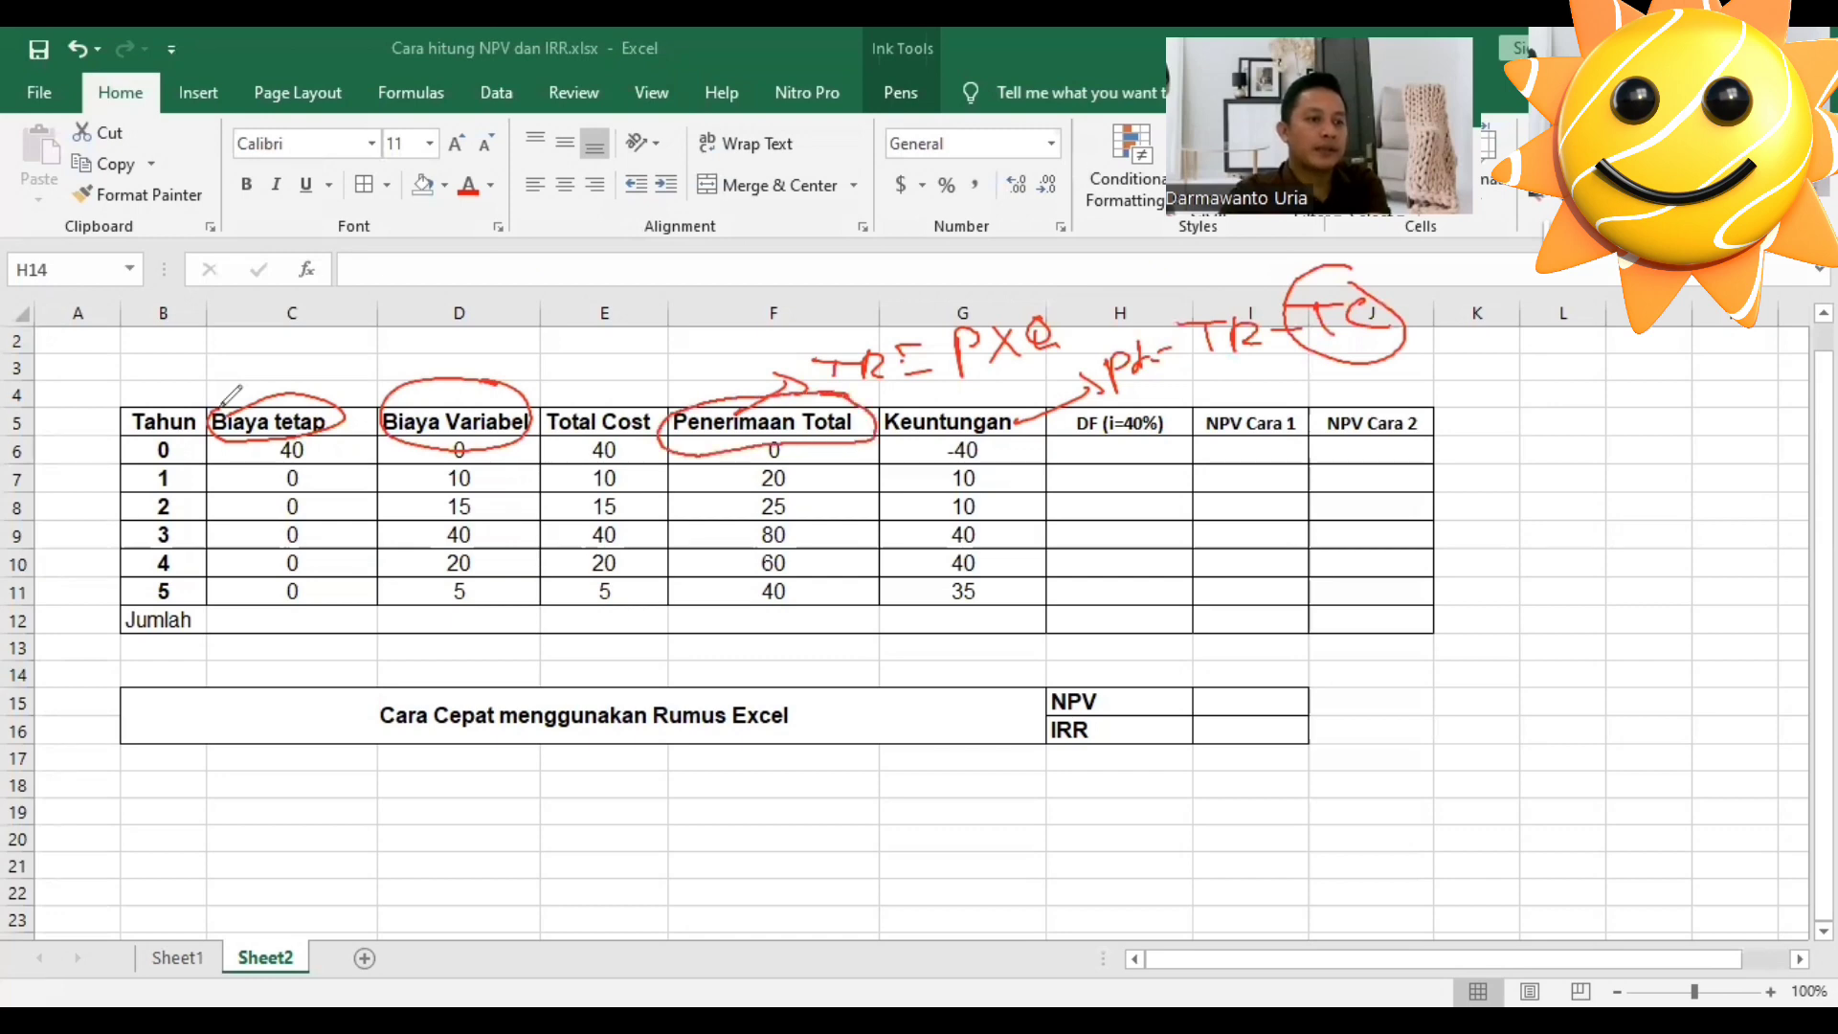
left_click(103, 678)
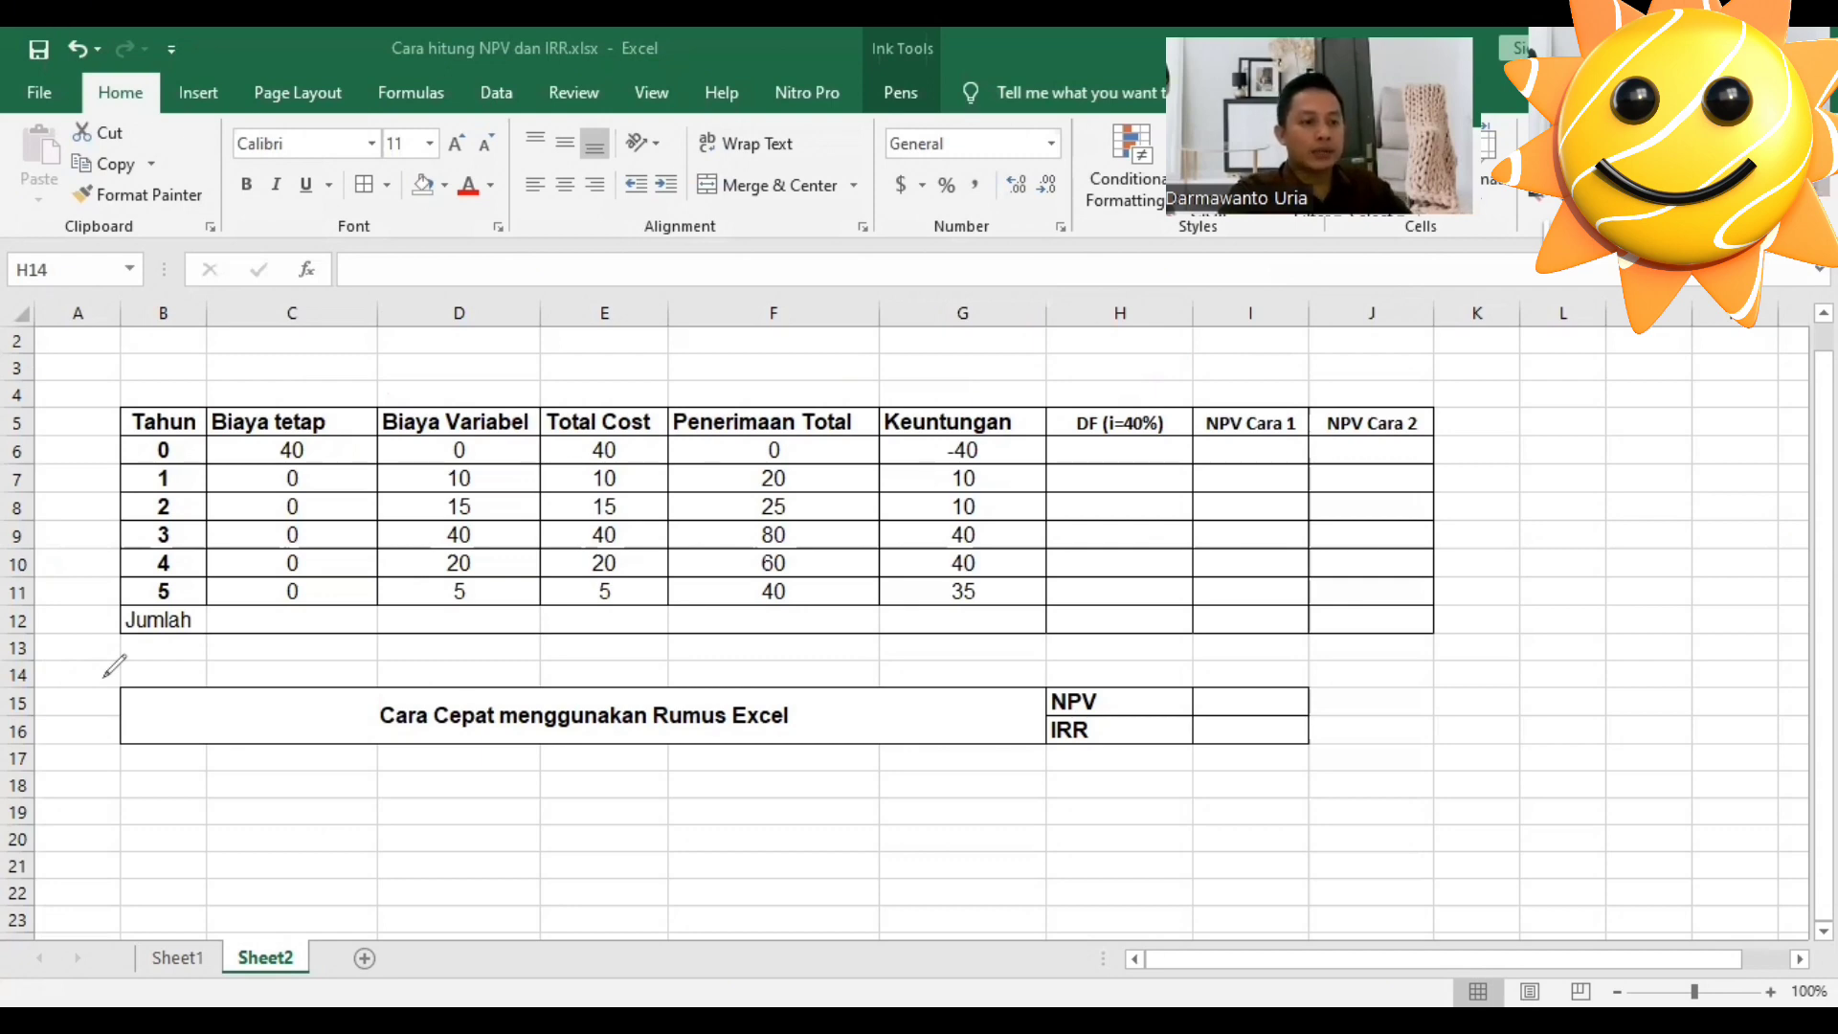
Circle the headings NPV Cara 1 and NPV Cara 2 in red ink, and clear the circles.
mouse_move(1285, 385)
left_mouse_down()
mouse_move(1259, 380)
mouse_move(1288, 444)
mouse_move(1304, 392)
left_mouse_up()
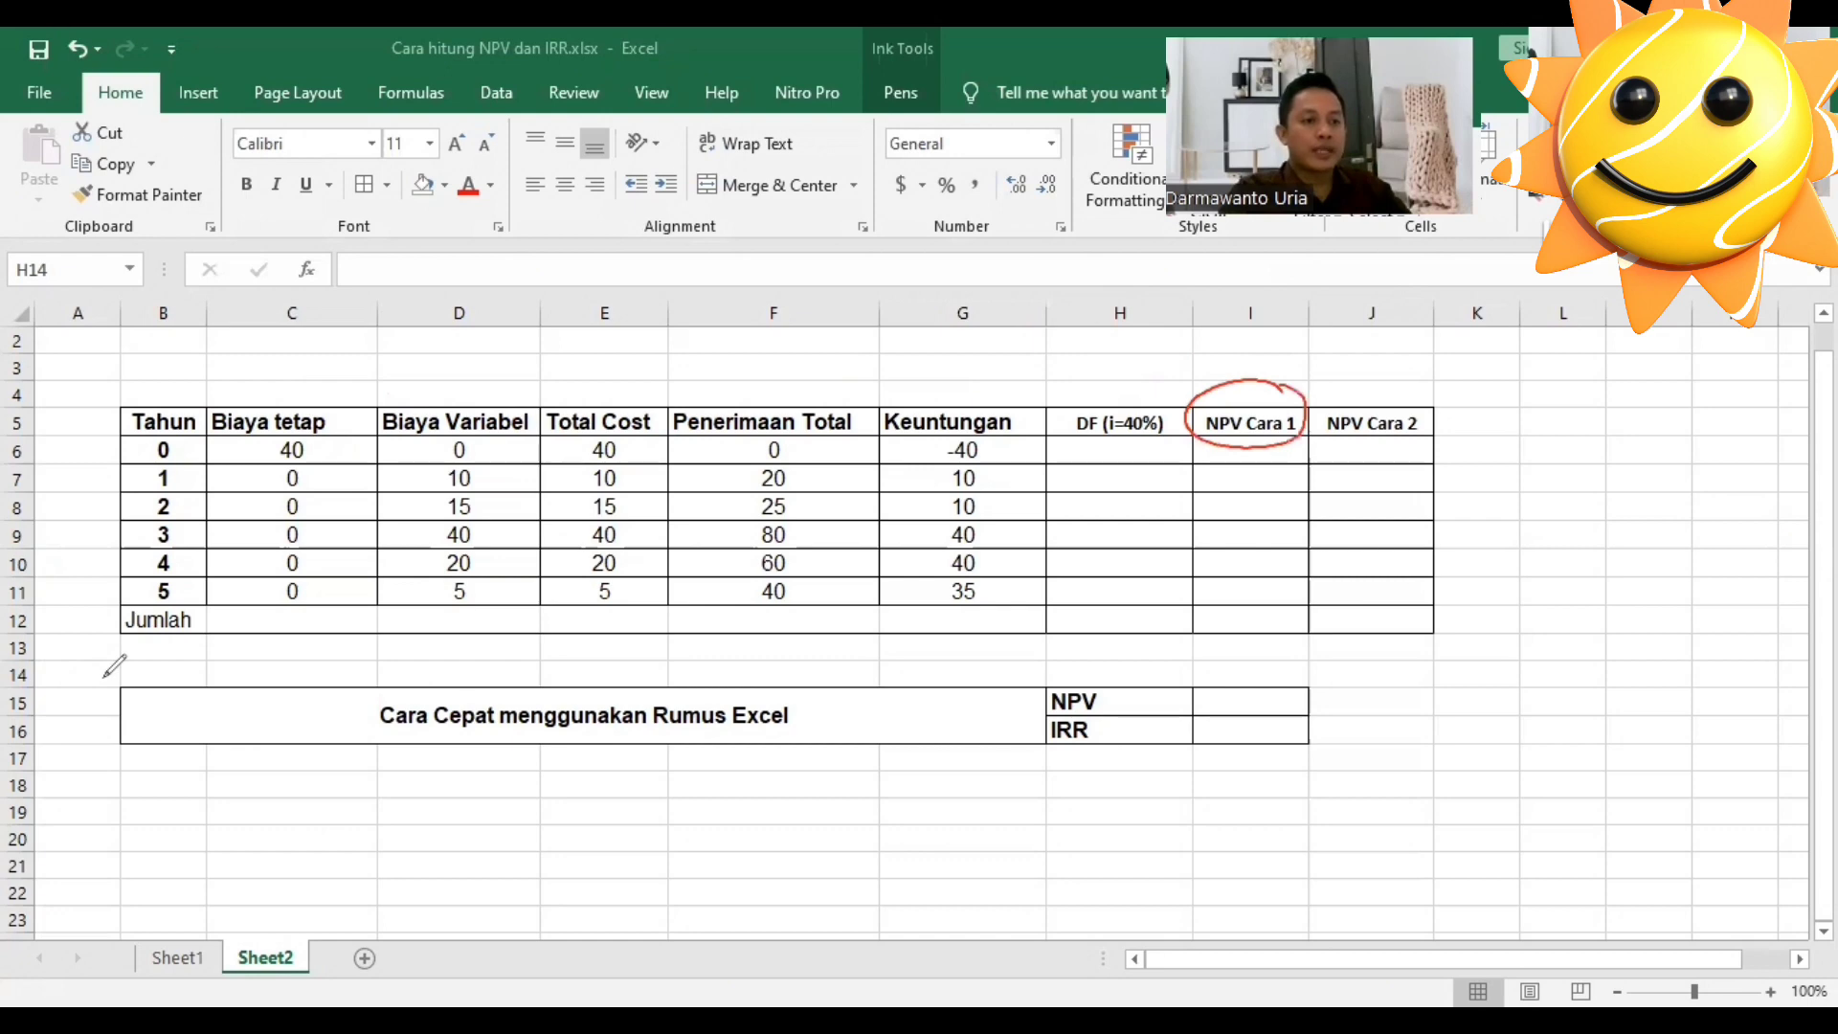
mouse_move(1422, 391)
left_mouse_down()
mouse_move(1453, 431)
mouse_move(1398, 393)
left_mouse_up()
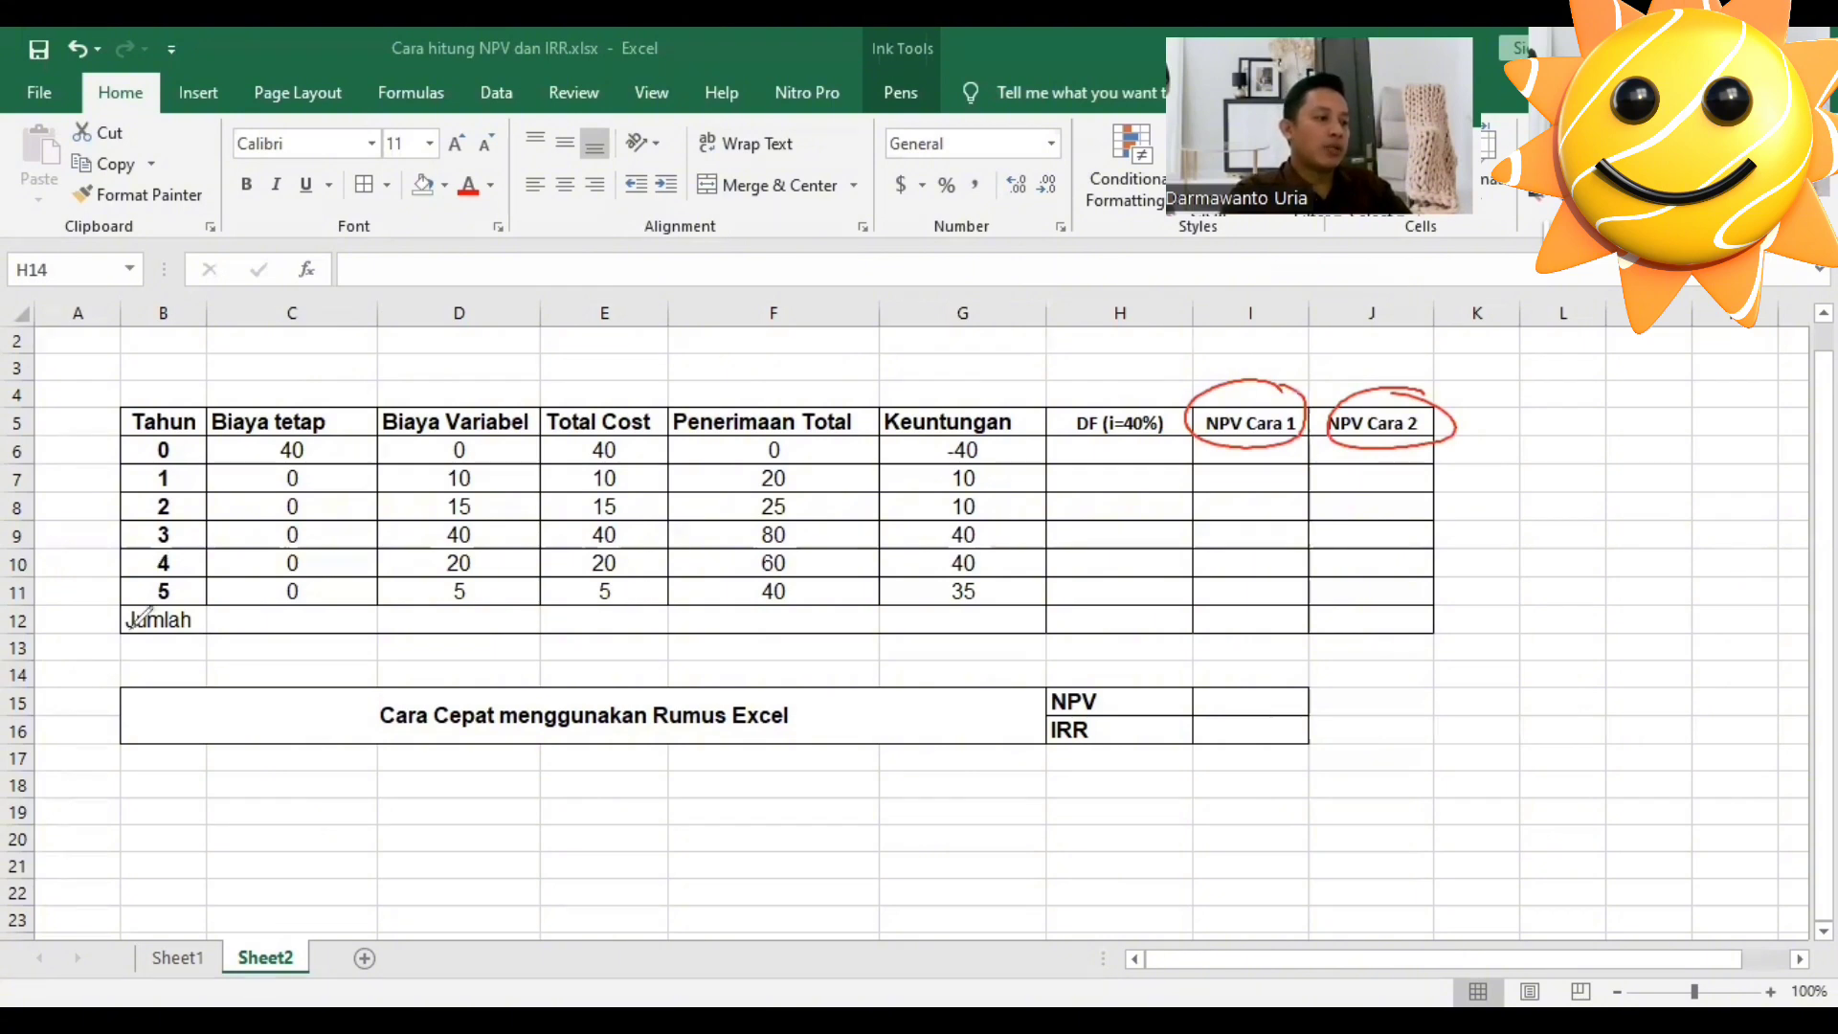
left_click(156, 655)
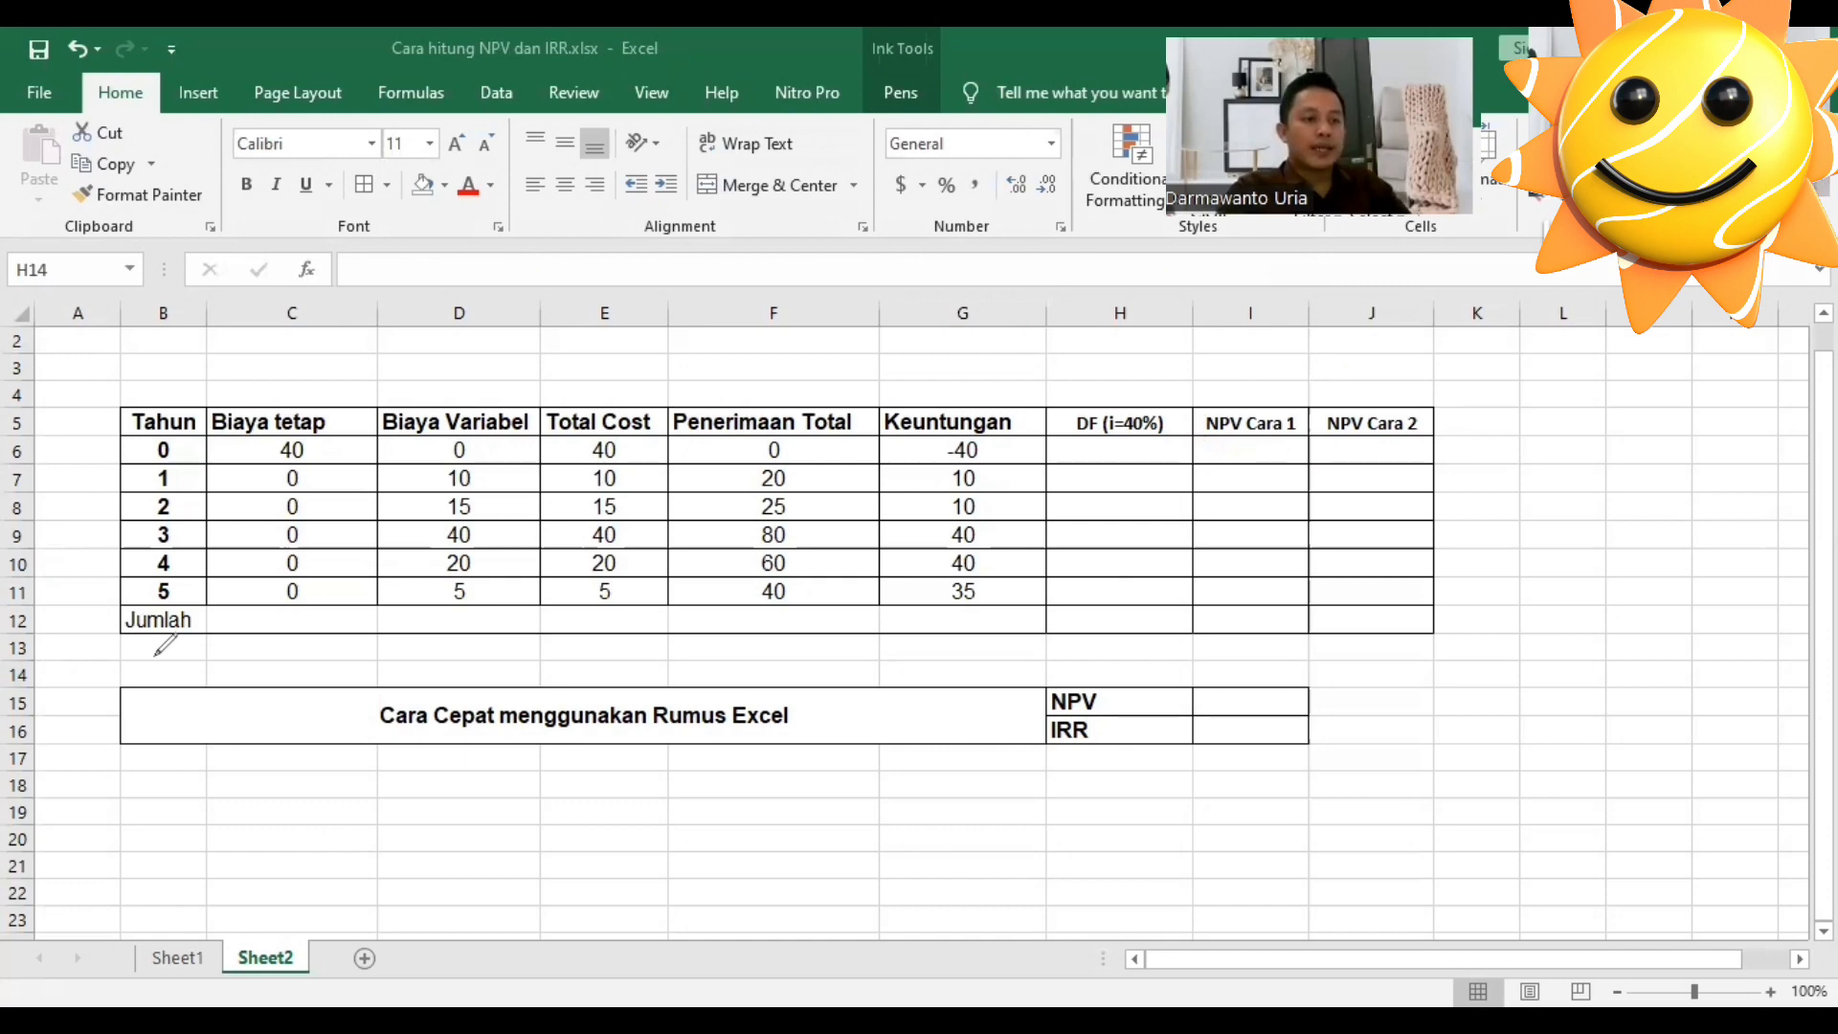
Circle the headings NPV Cara 1 and DF (i=40%) in red ink, and clear the circles.
mouse_move(1242, 391)
left_mouse_down()
mouse_move(1208, 439)
mouse_move(1275, 386)
left_mouse_up()
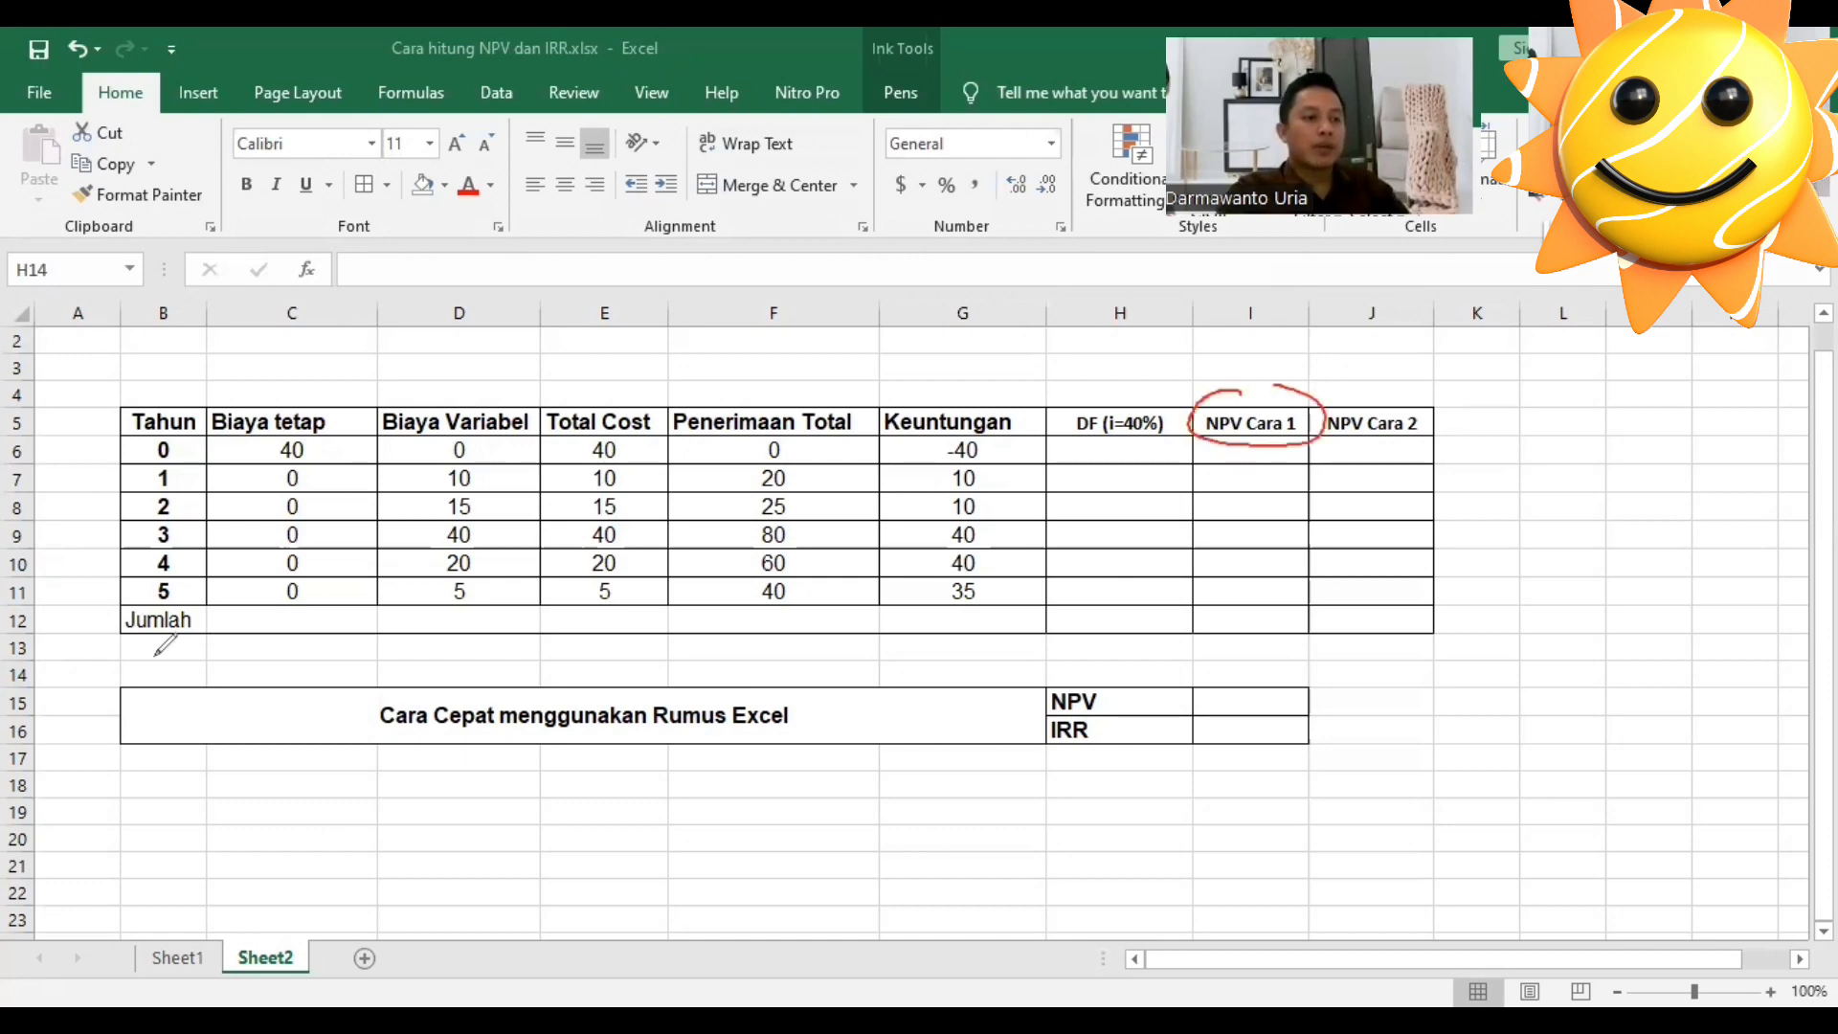
mouse_move(1135, 380)
left_mouse_down()
mouse_move(1164, 439)
mouse_move(1137, 383)
left_mouse_up()
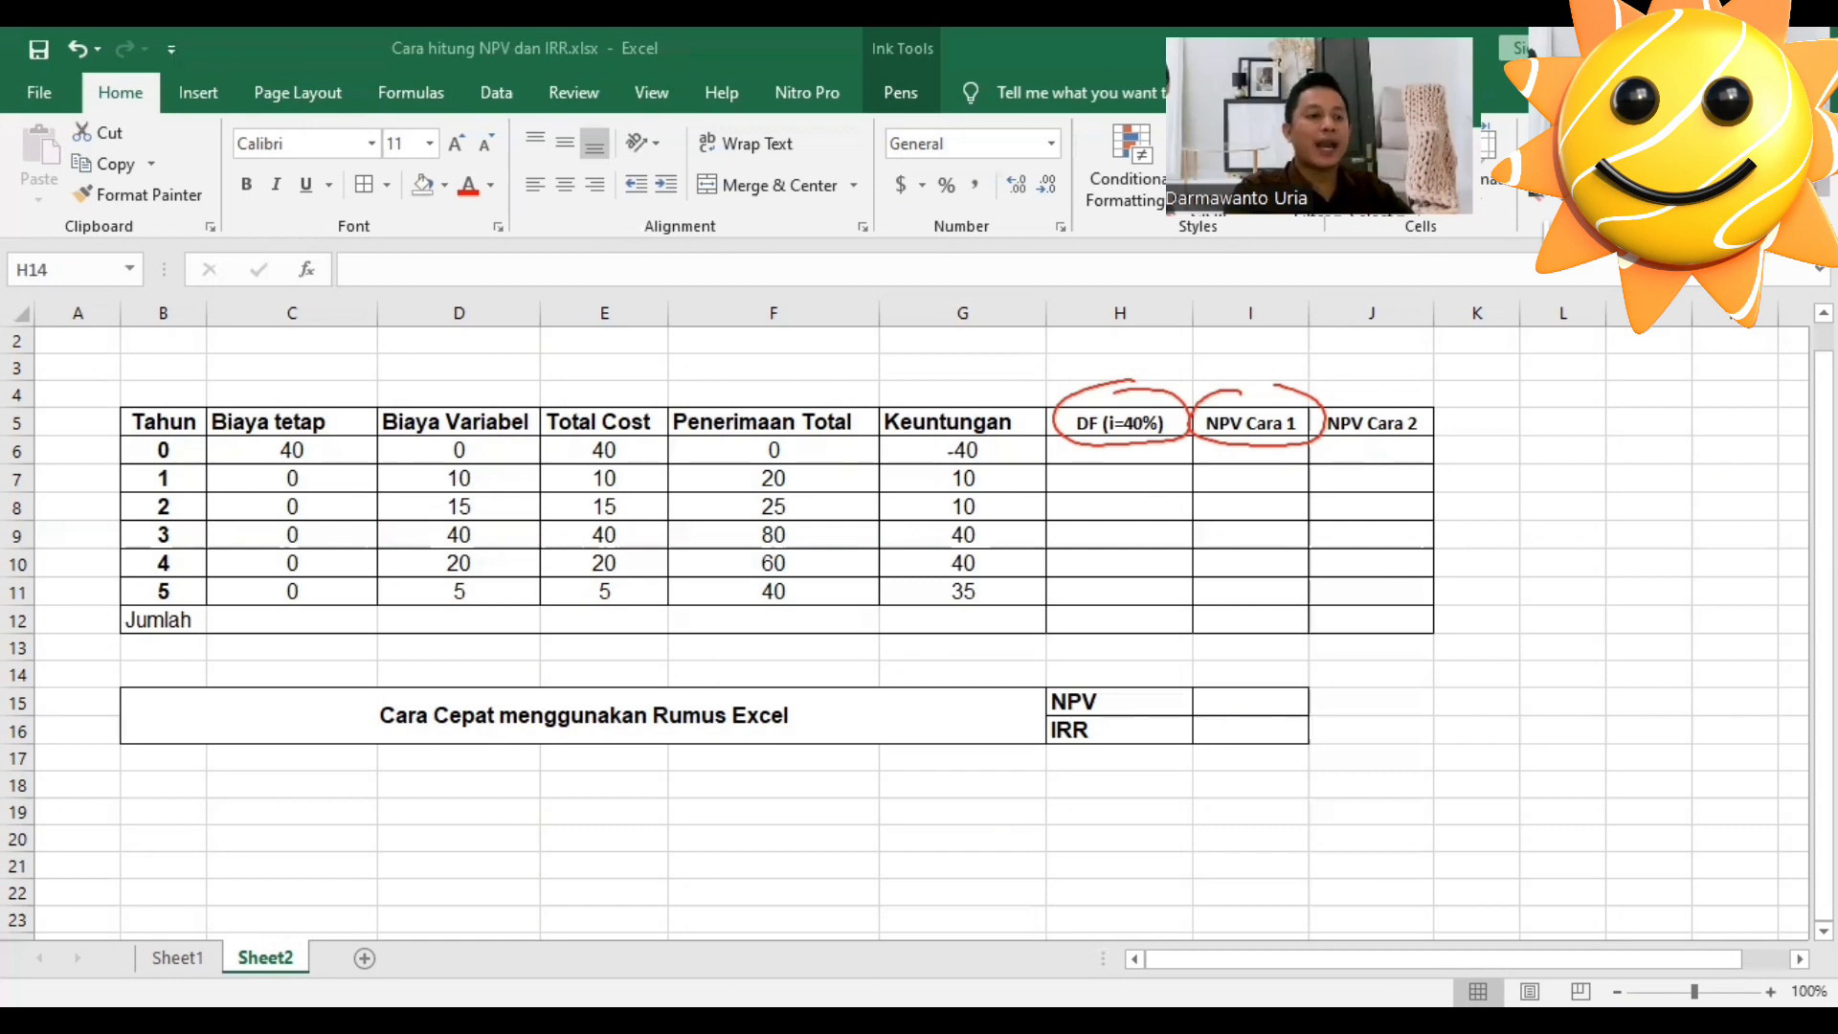
left_click(105, 321)
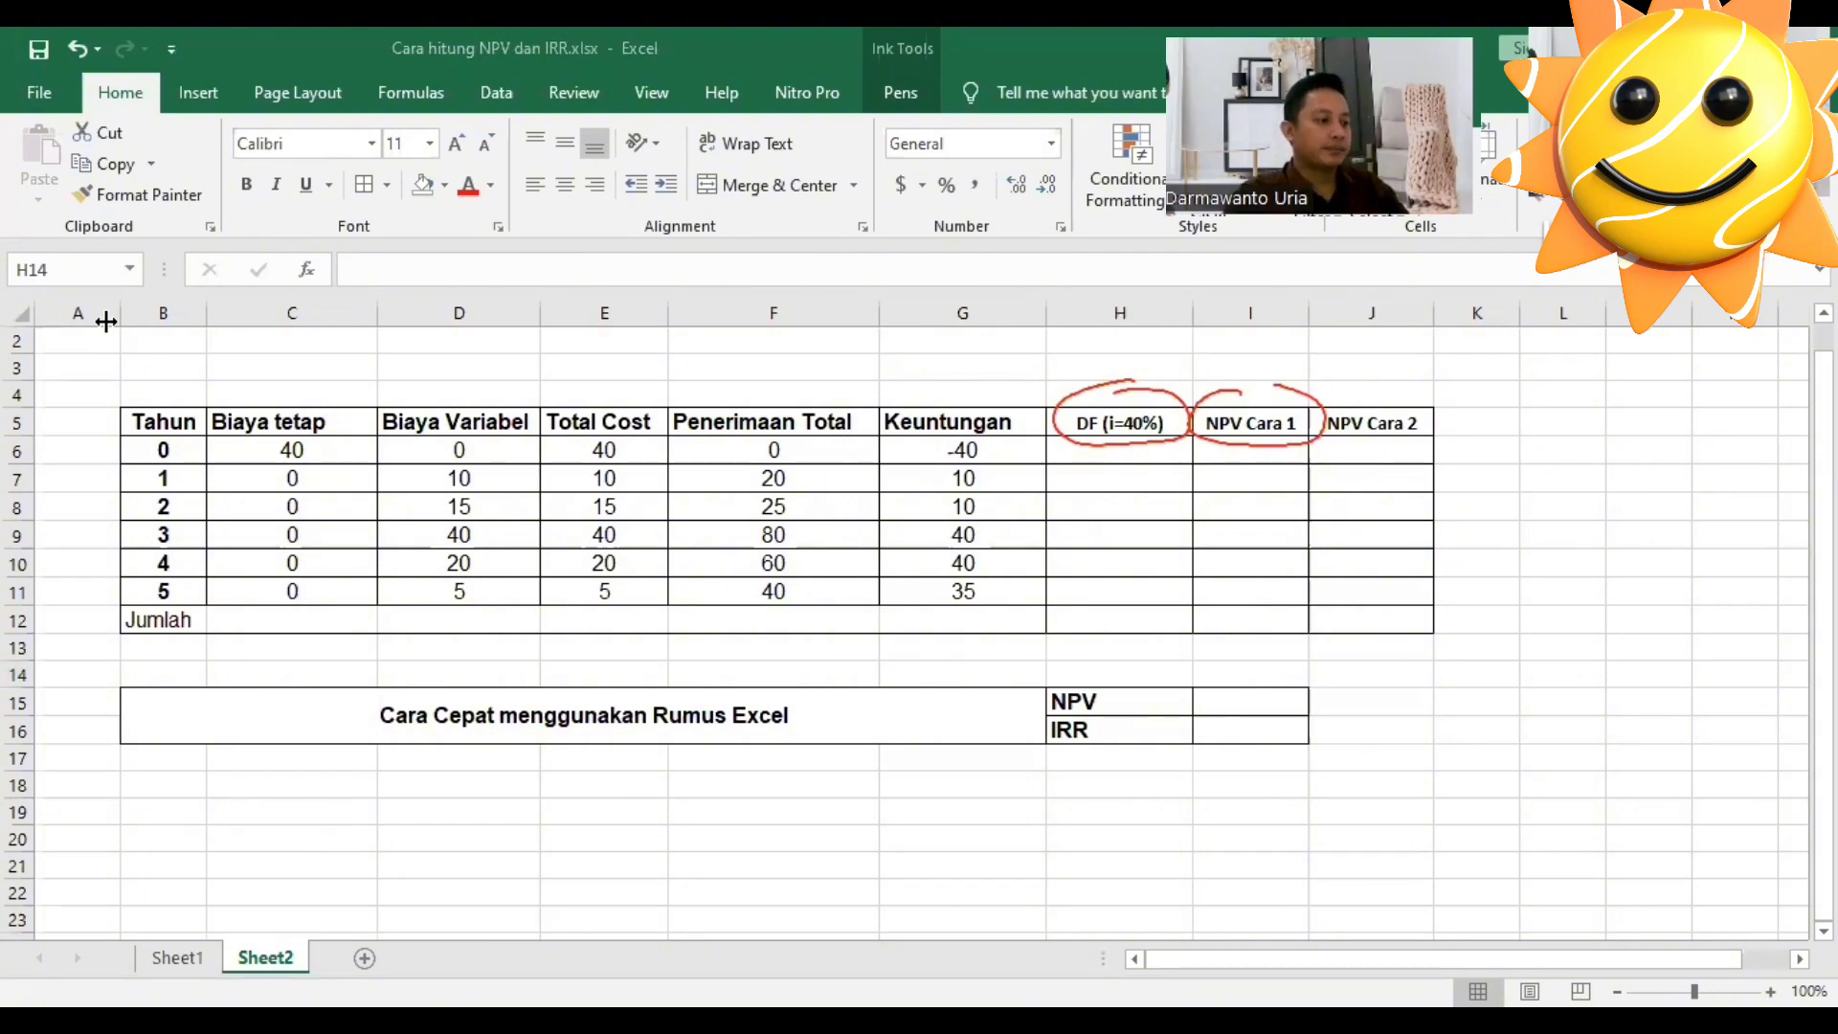
left_click(100, 676)
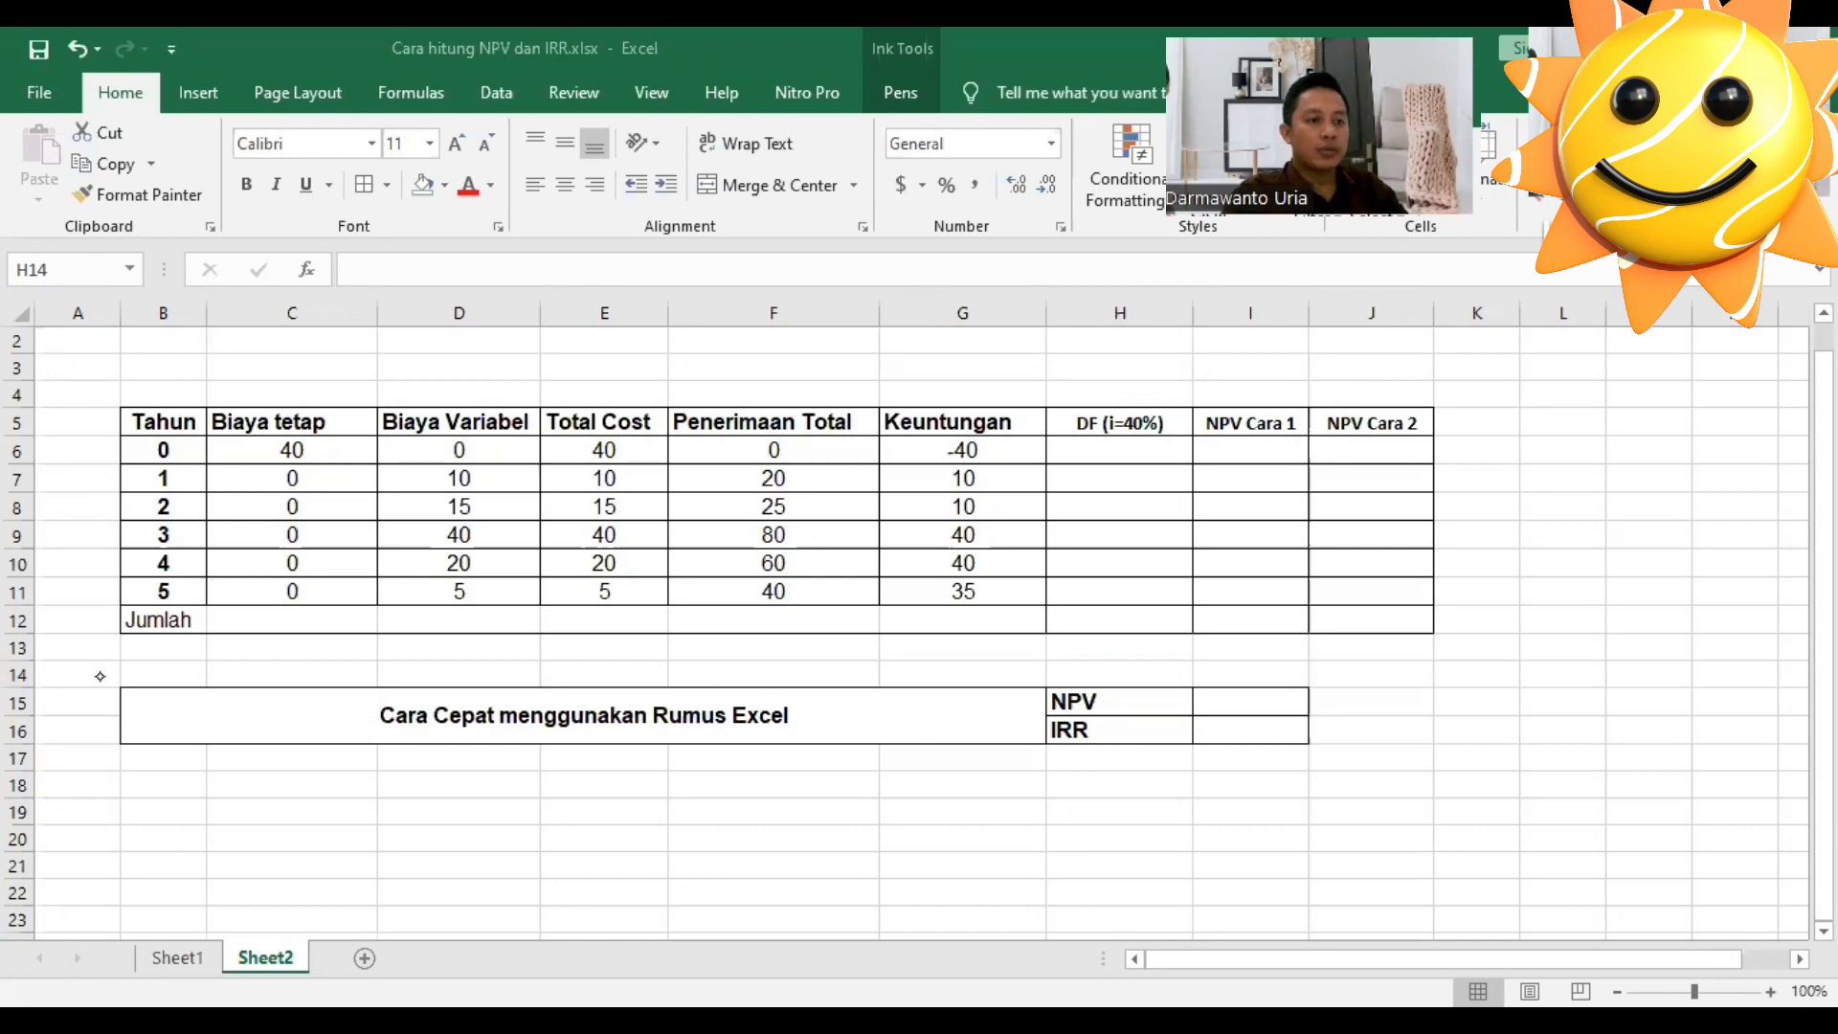
Handwrite the discount factor formula 1/(1+i)^t in red ink above the DF (i=40%) column.
mouse_move(1079, 394)
left_mouse_down()
mouse_move(1128, 355)
mouse_move(1186, 347)
mouse_move(1117, 399)
mouse_move(1162, 393)
left_mouse_up()
left_click(1160, 368)
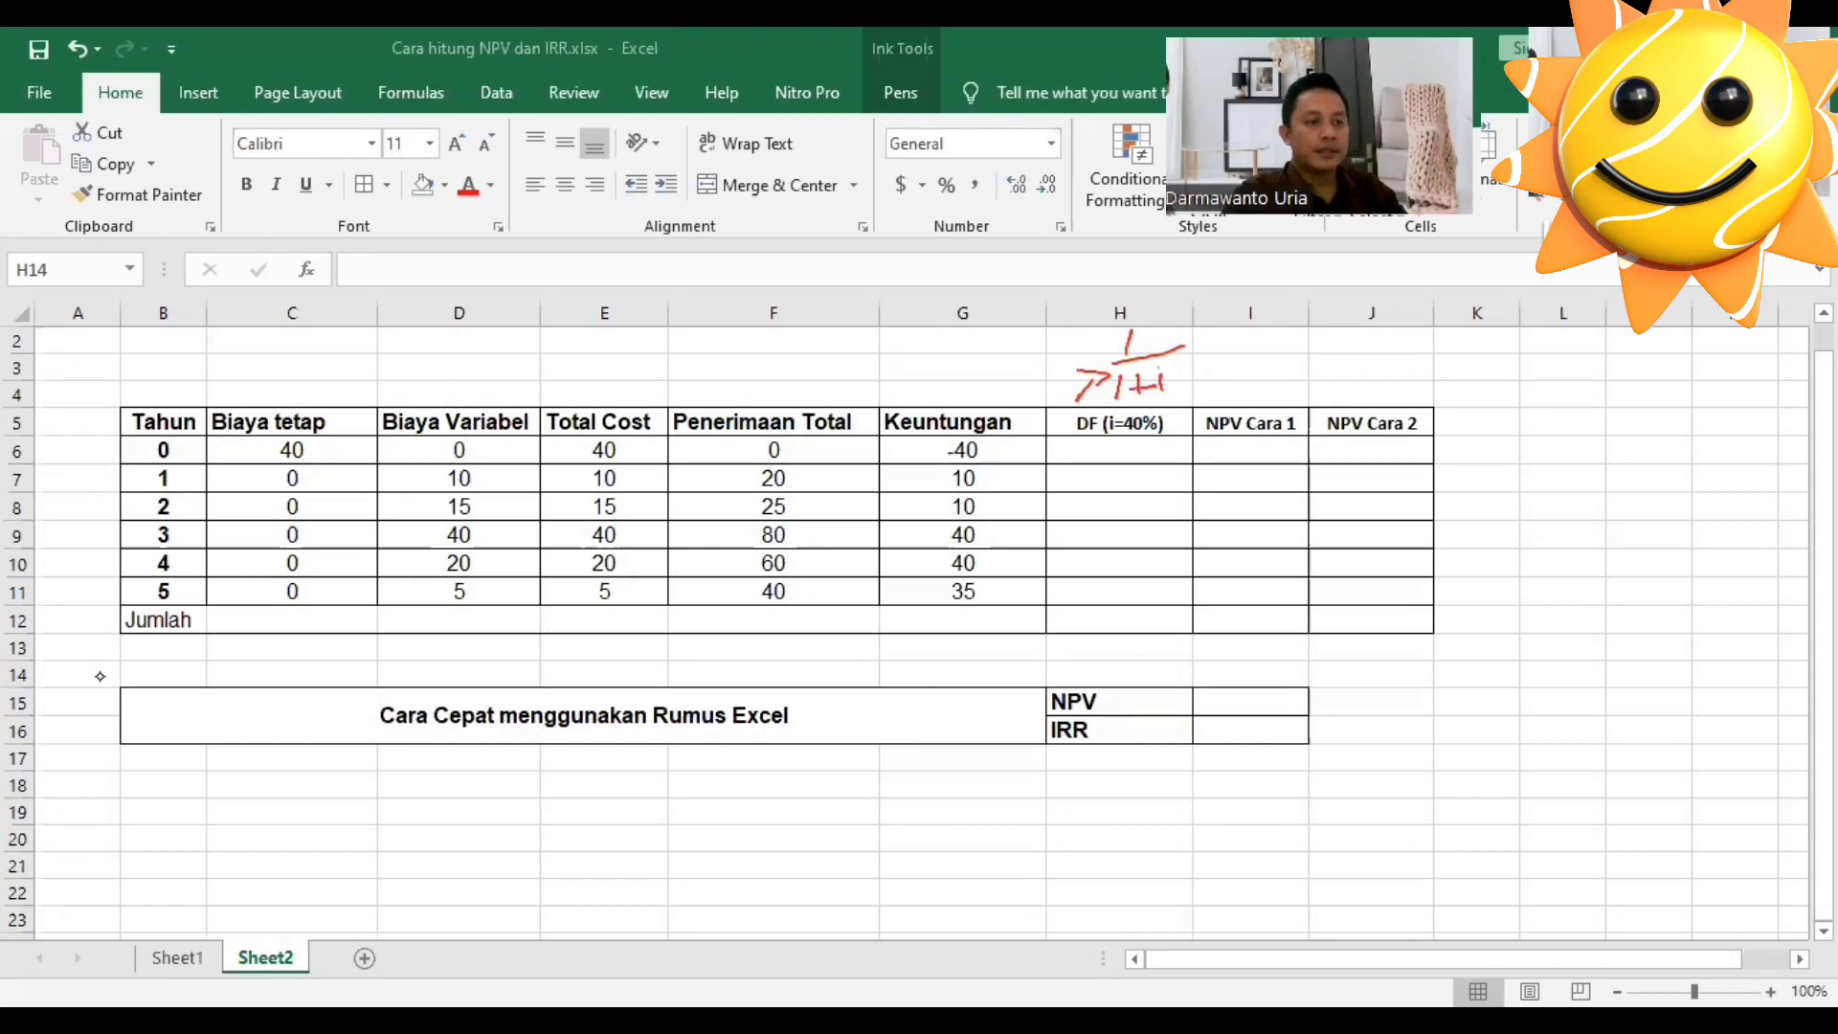
left_click_drag(1109, 380, 1124, 421)
left_click_drag(1178, 362, 1176, 402)
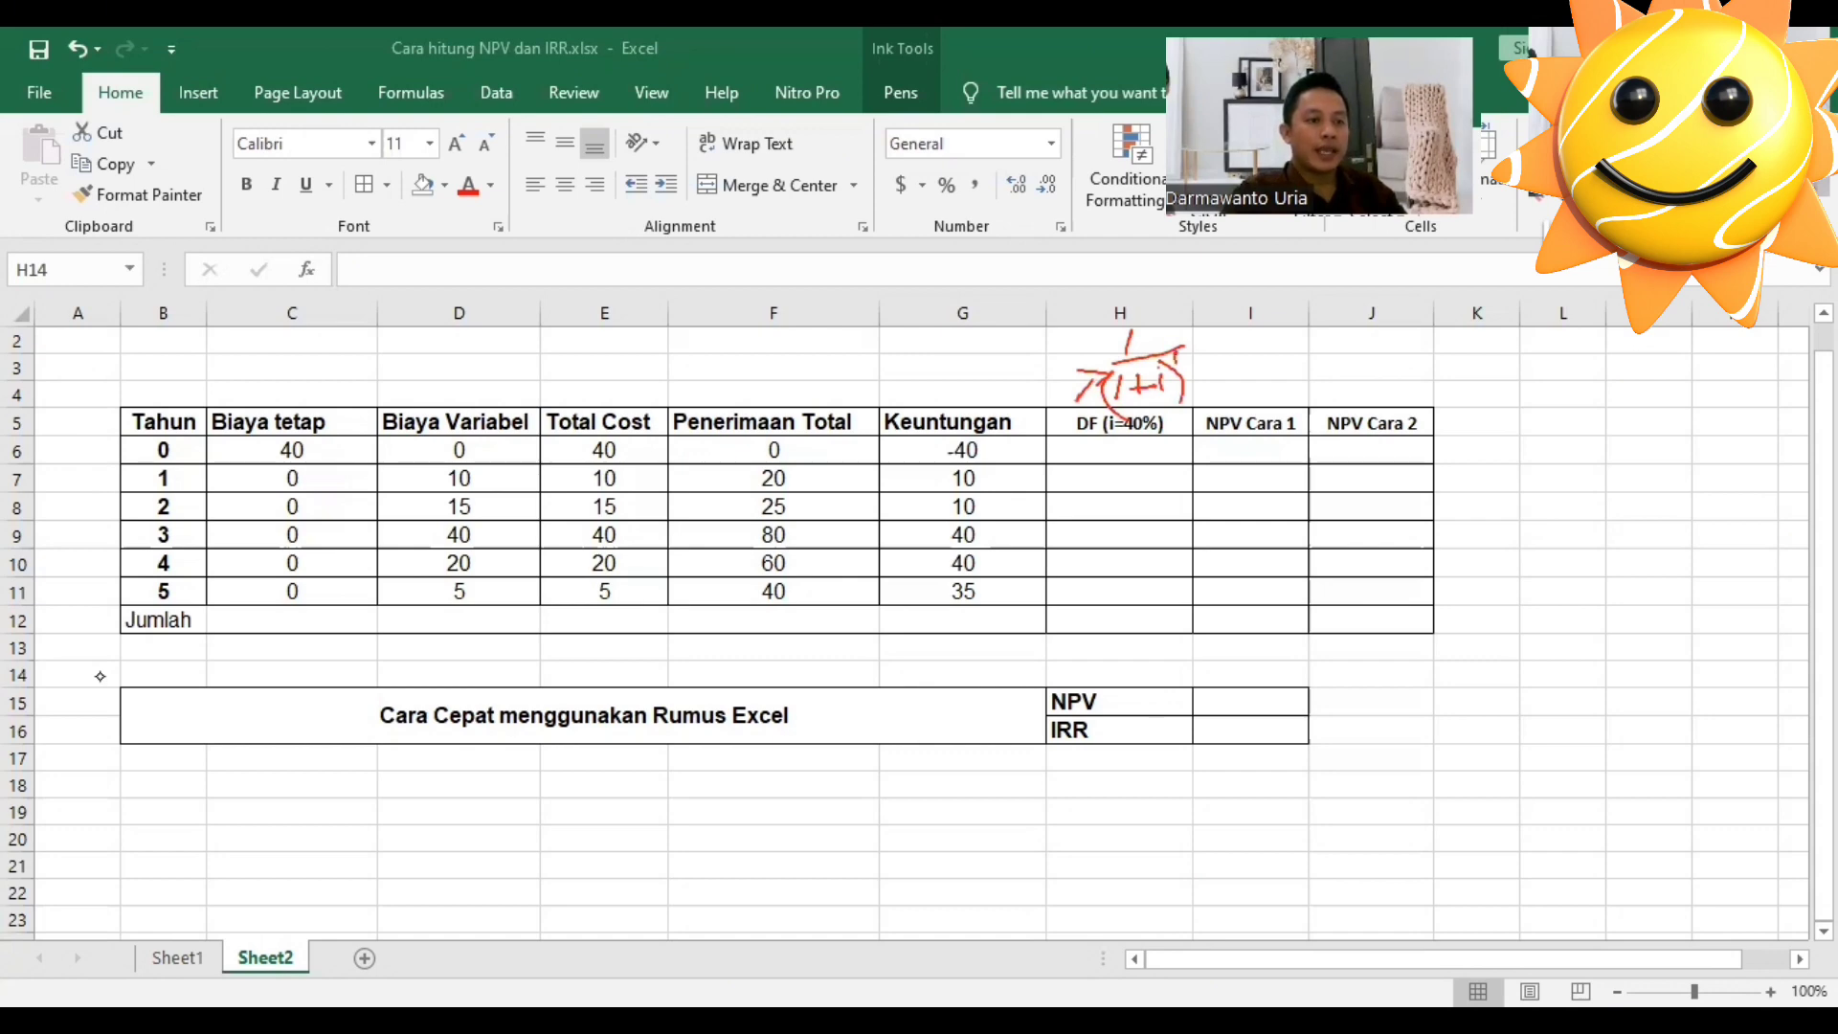
left_click_drag(1165, 358, 1186, 356)
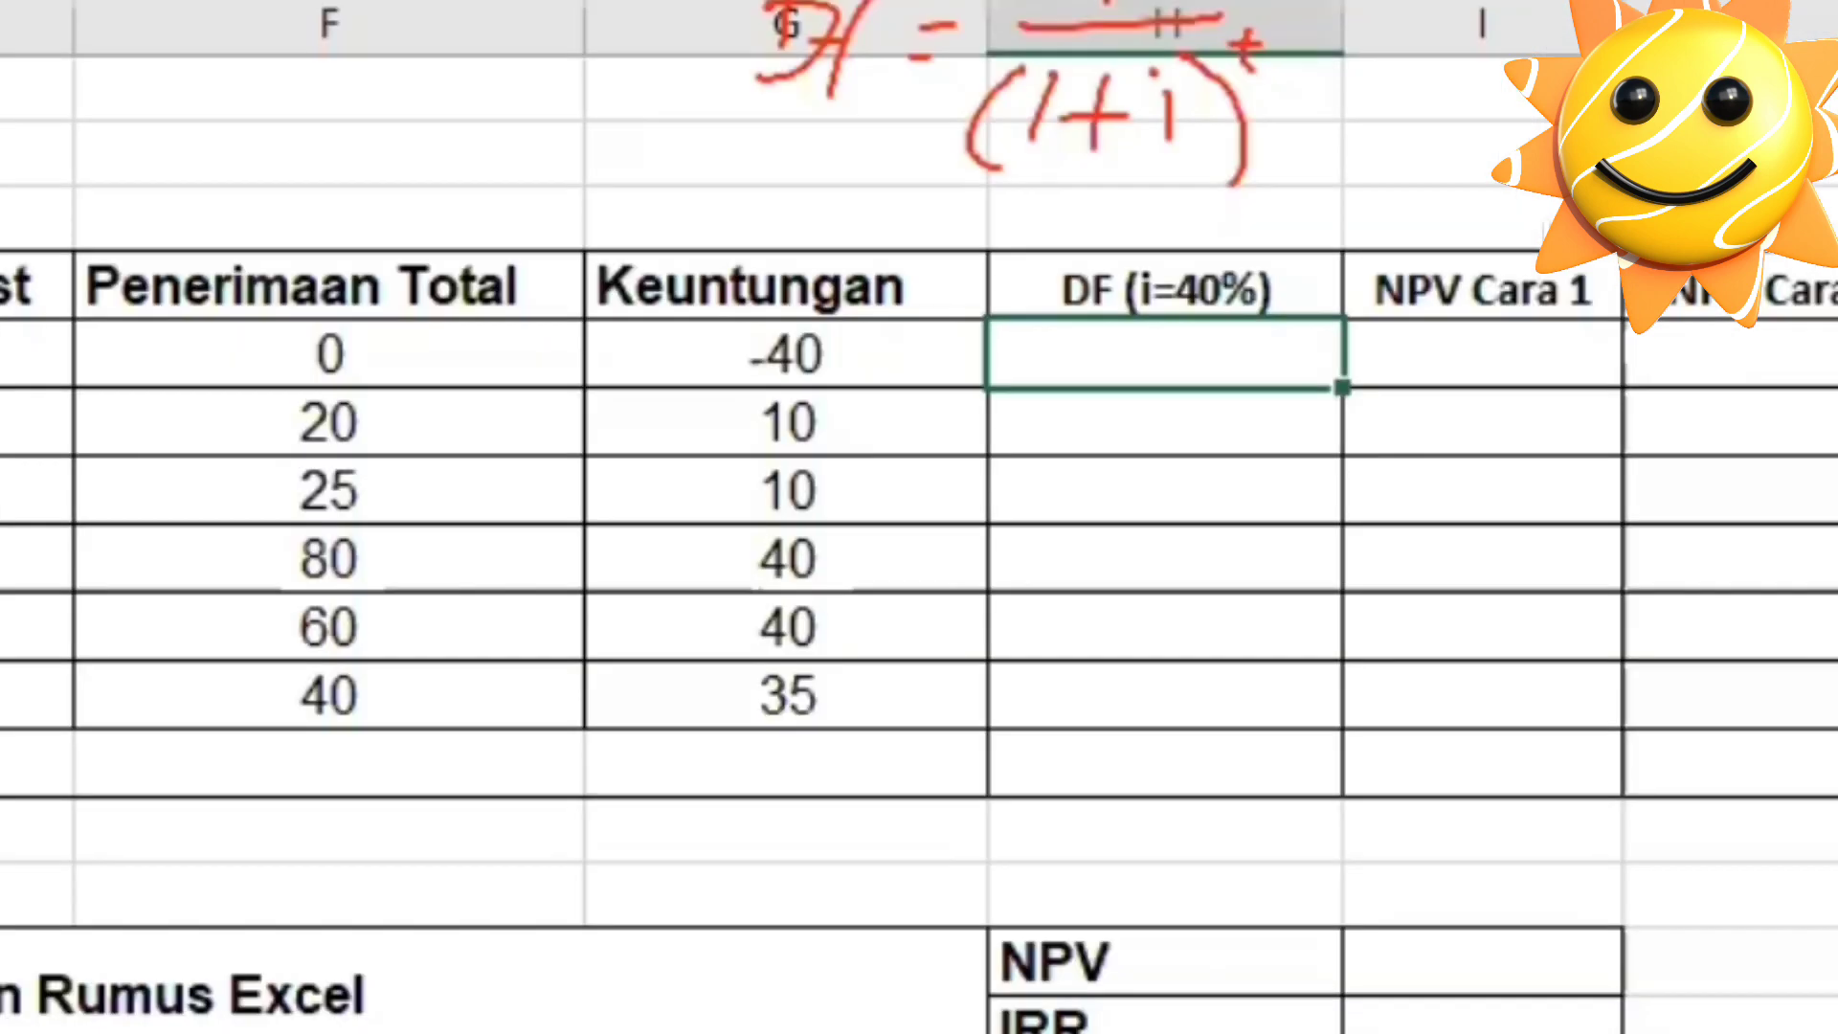
Enter the formula =1/(1+0.4)^0 as the year 0 discount factor in cell H6.
type("=")
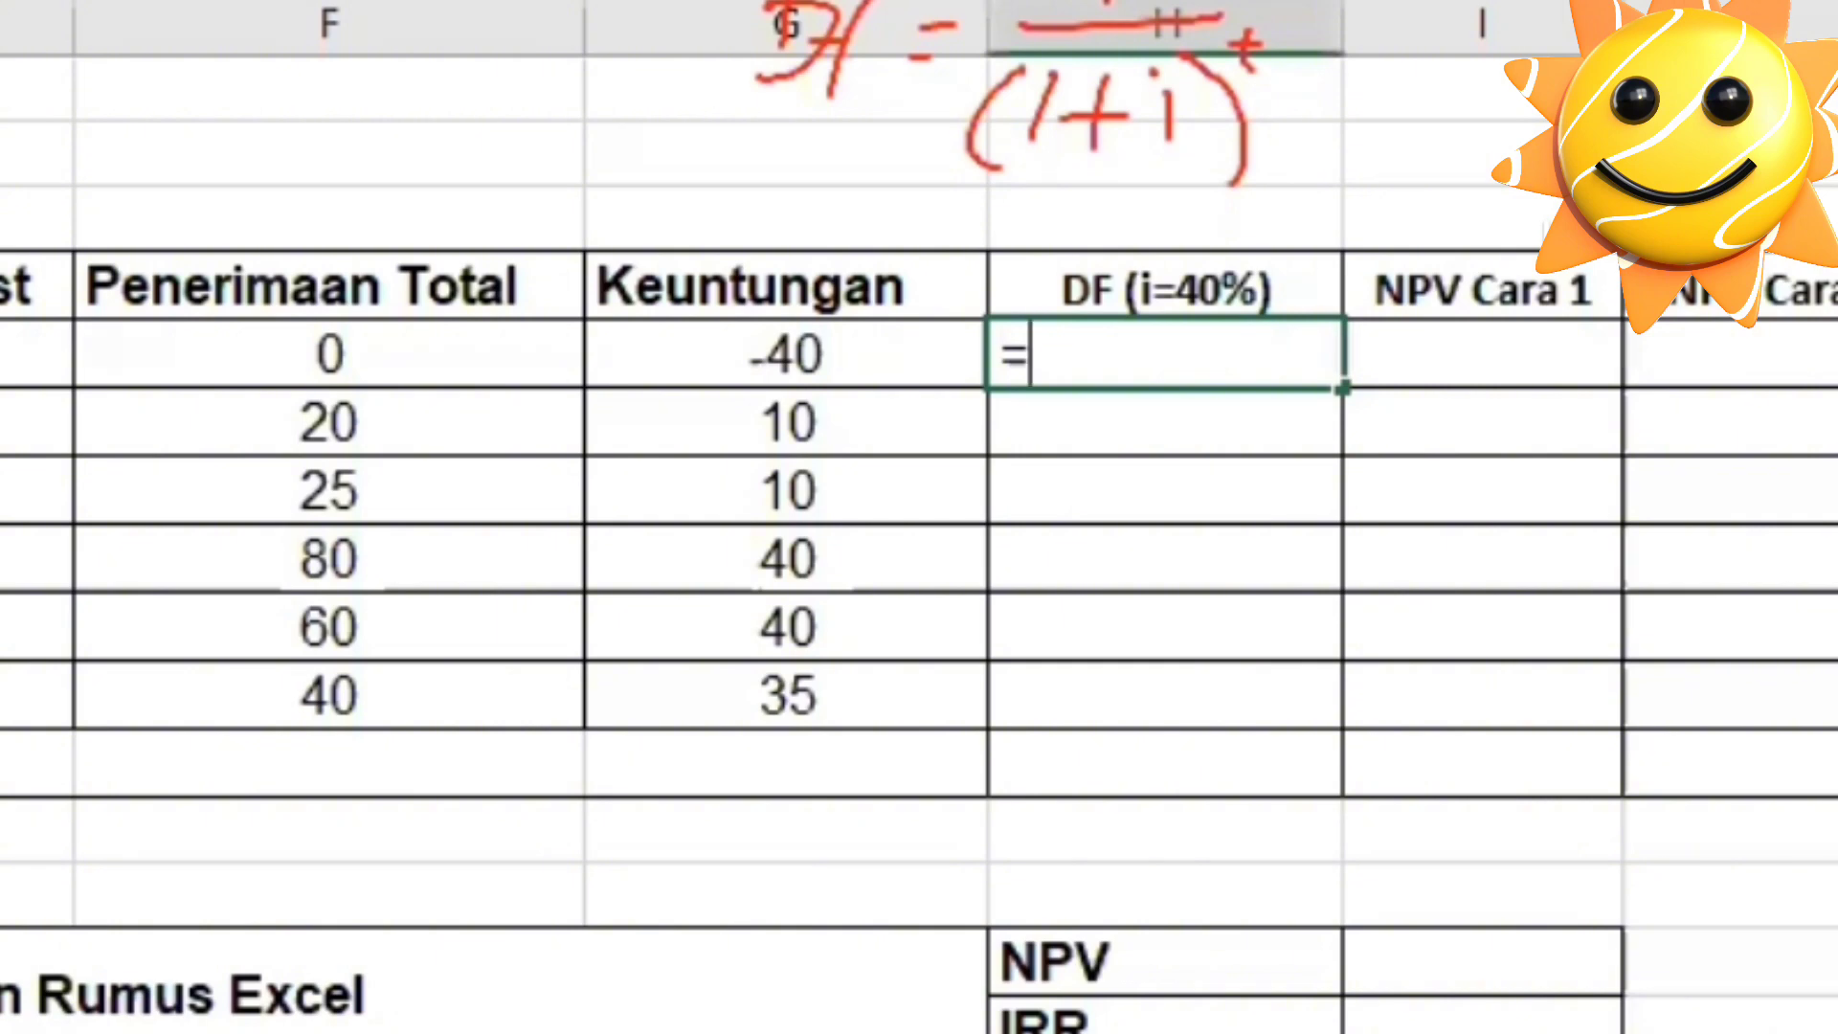
type("1/")
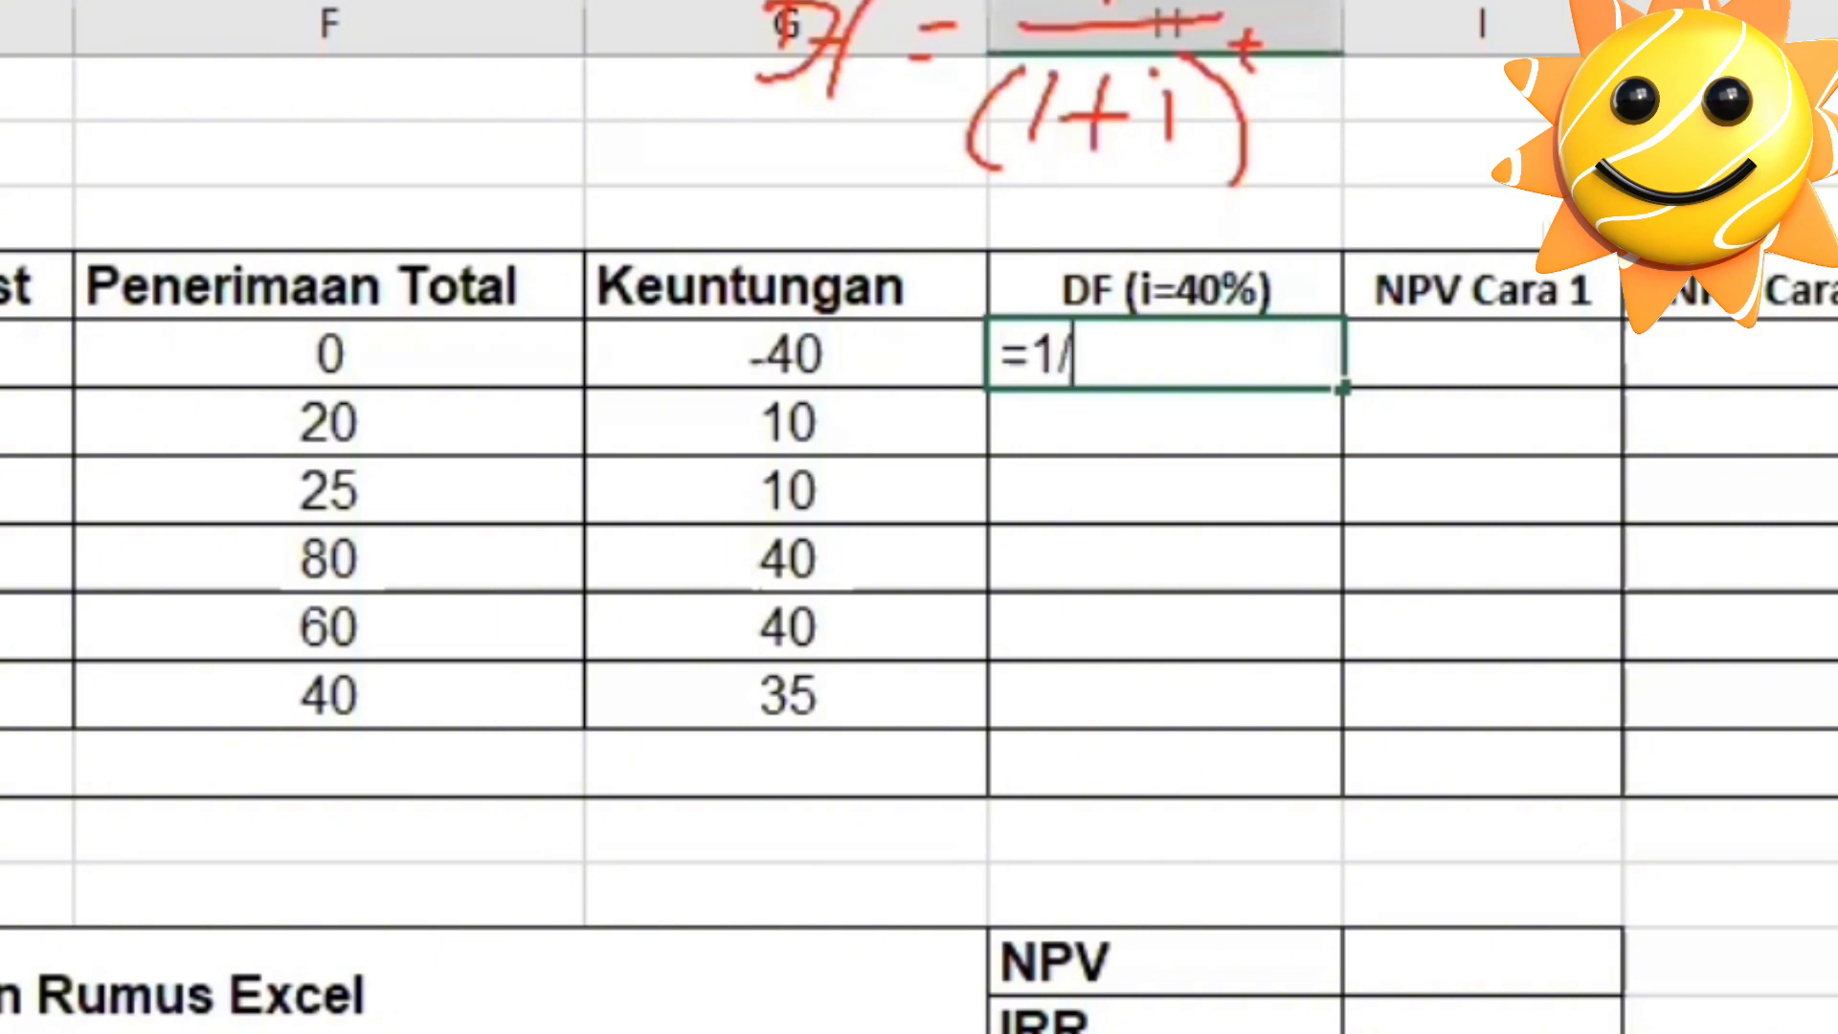
type("(1")
type("+0.")
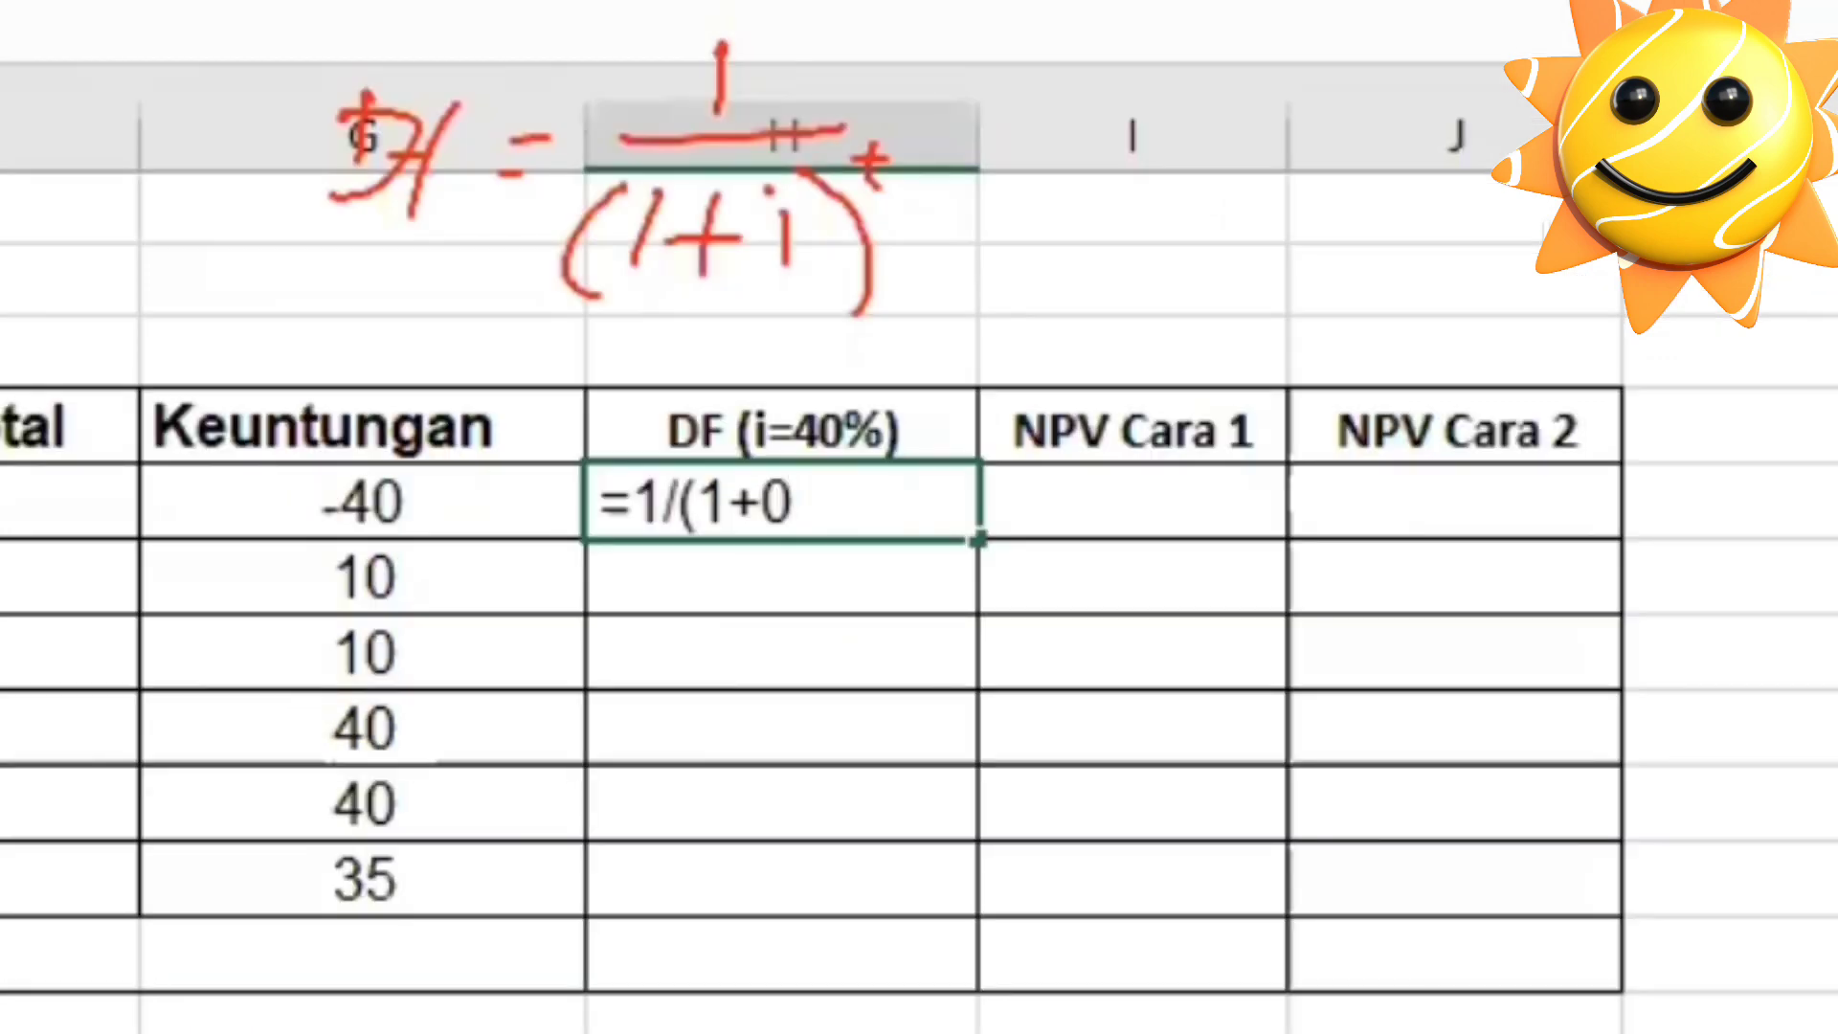
type("4)")
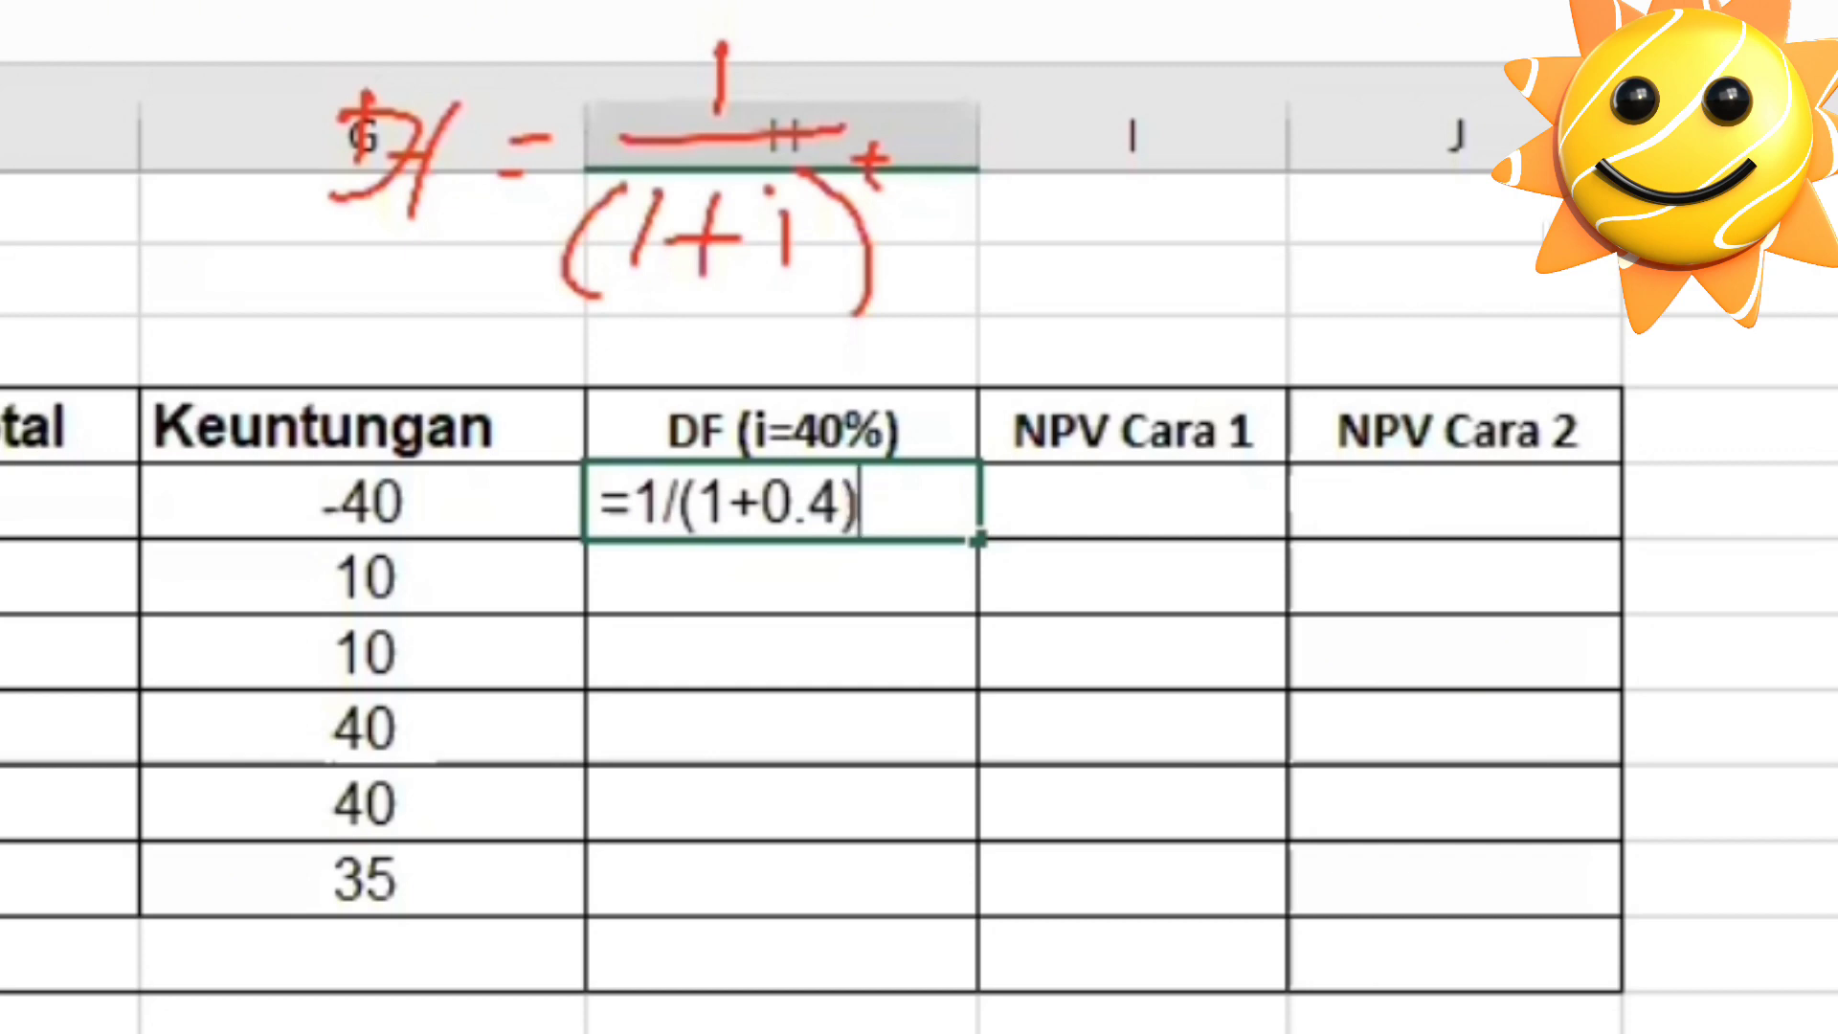
type("^")
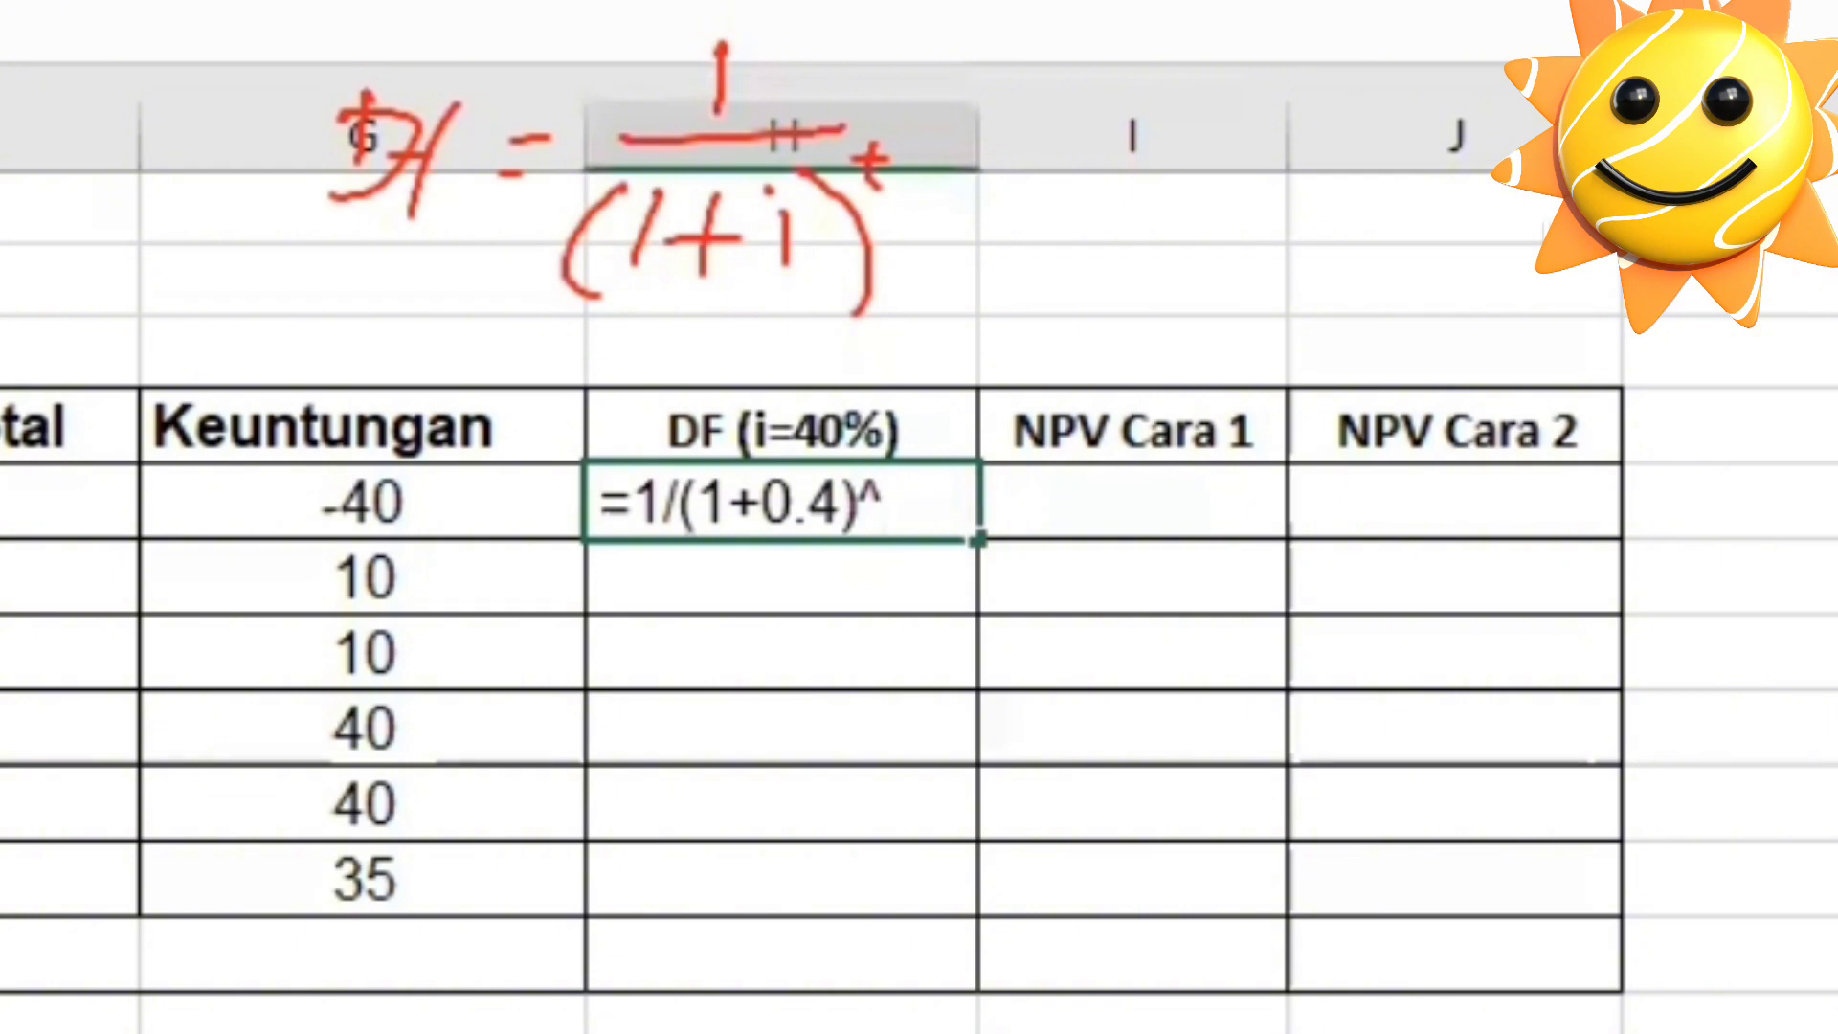
type("0")
key("Return")
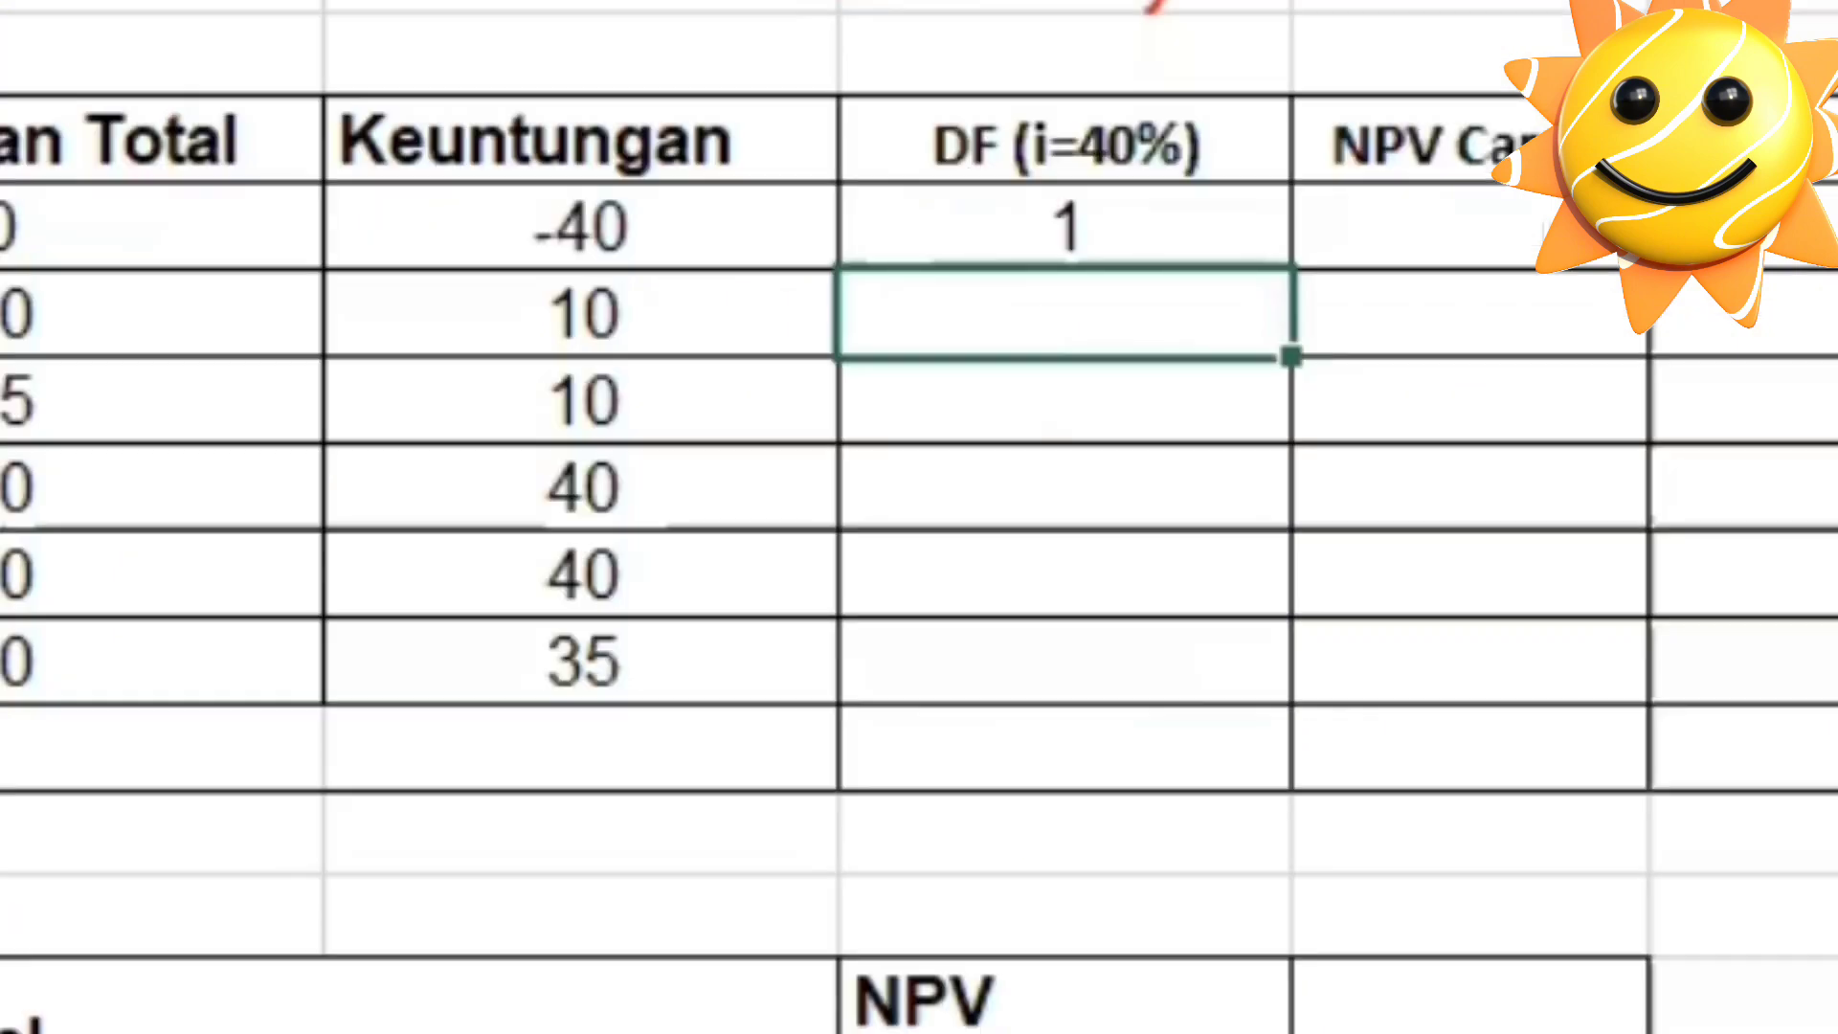
Enter the formula =1/(1+0.4)^1 as the year 1 discount factor in cell H7.
type("=1")
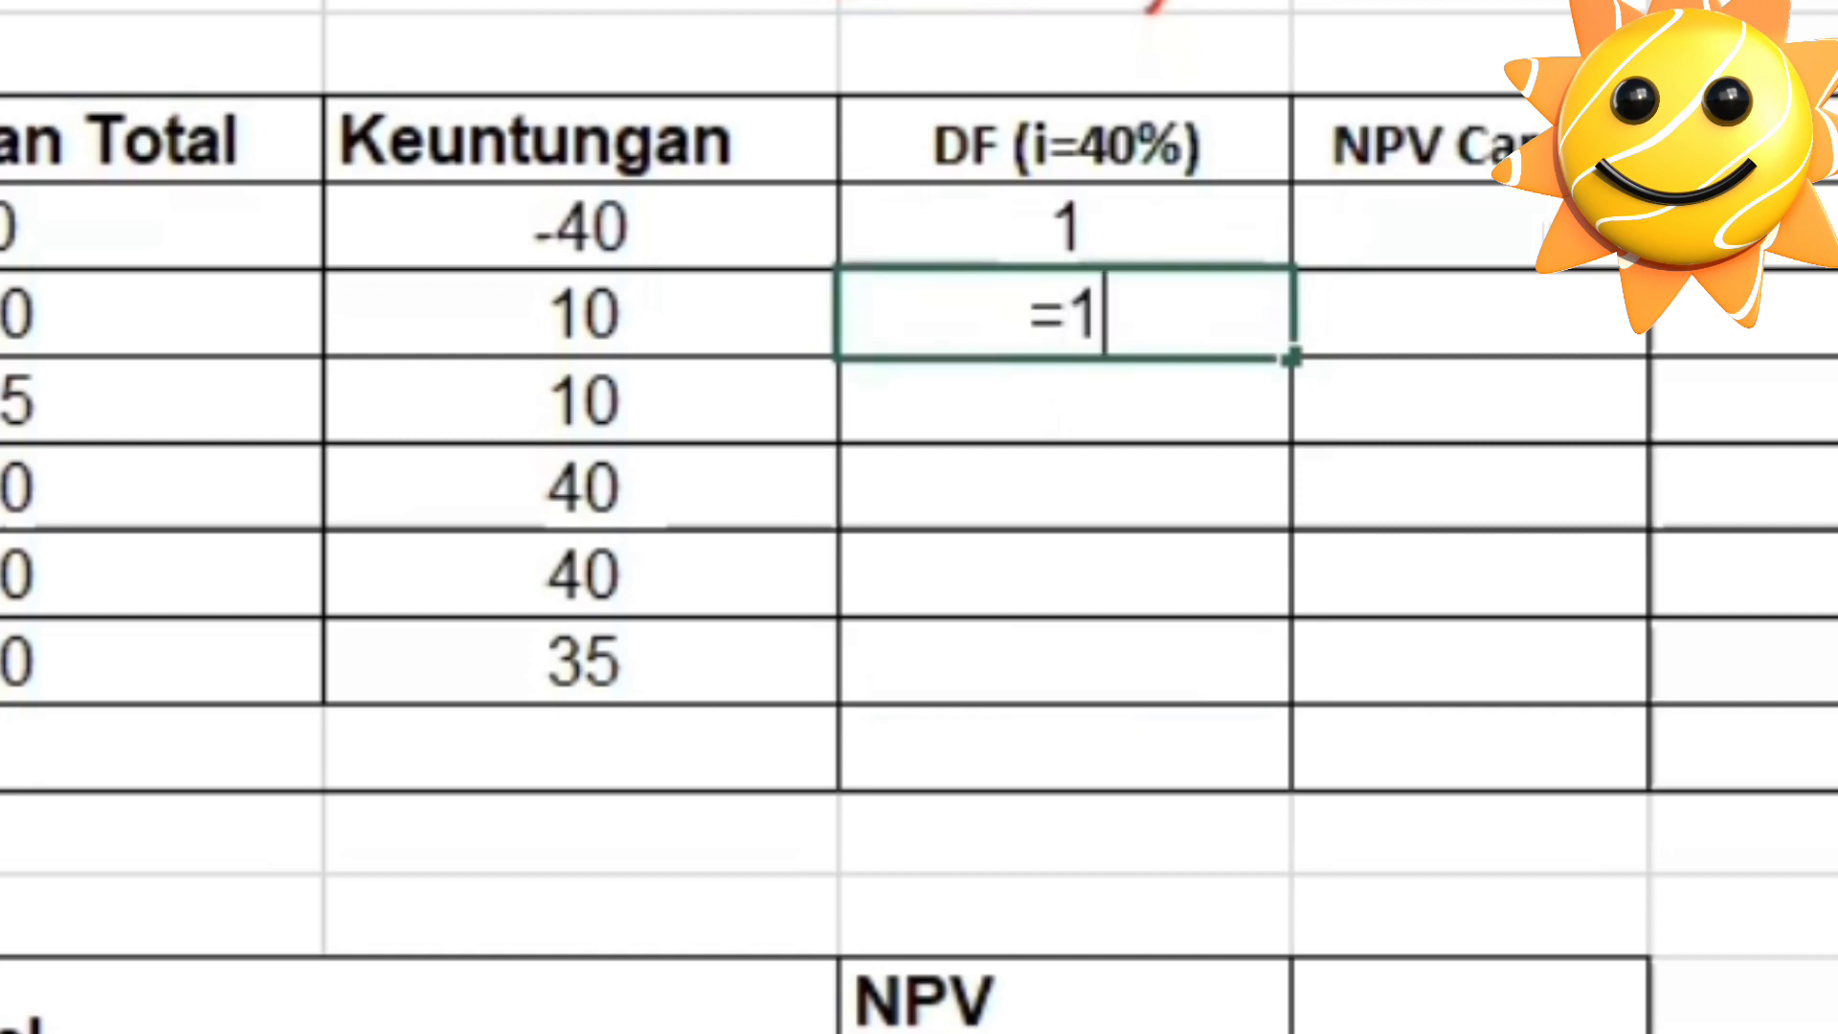
type("/(")
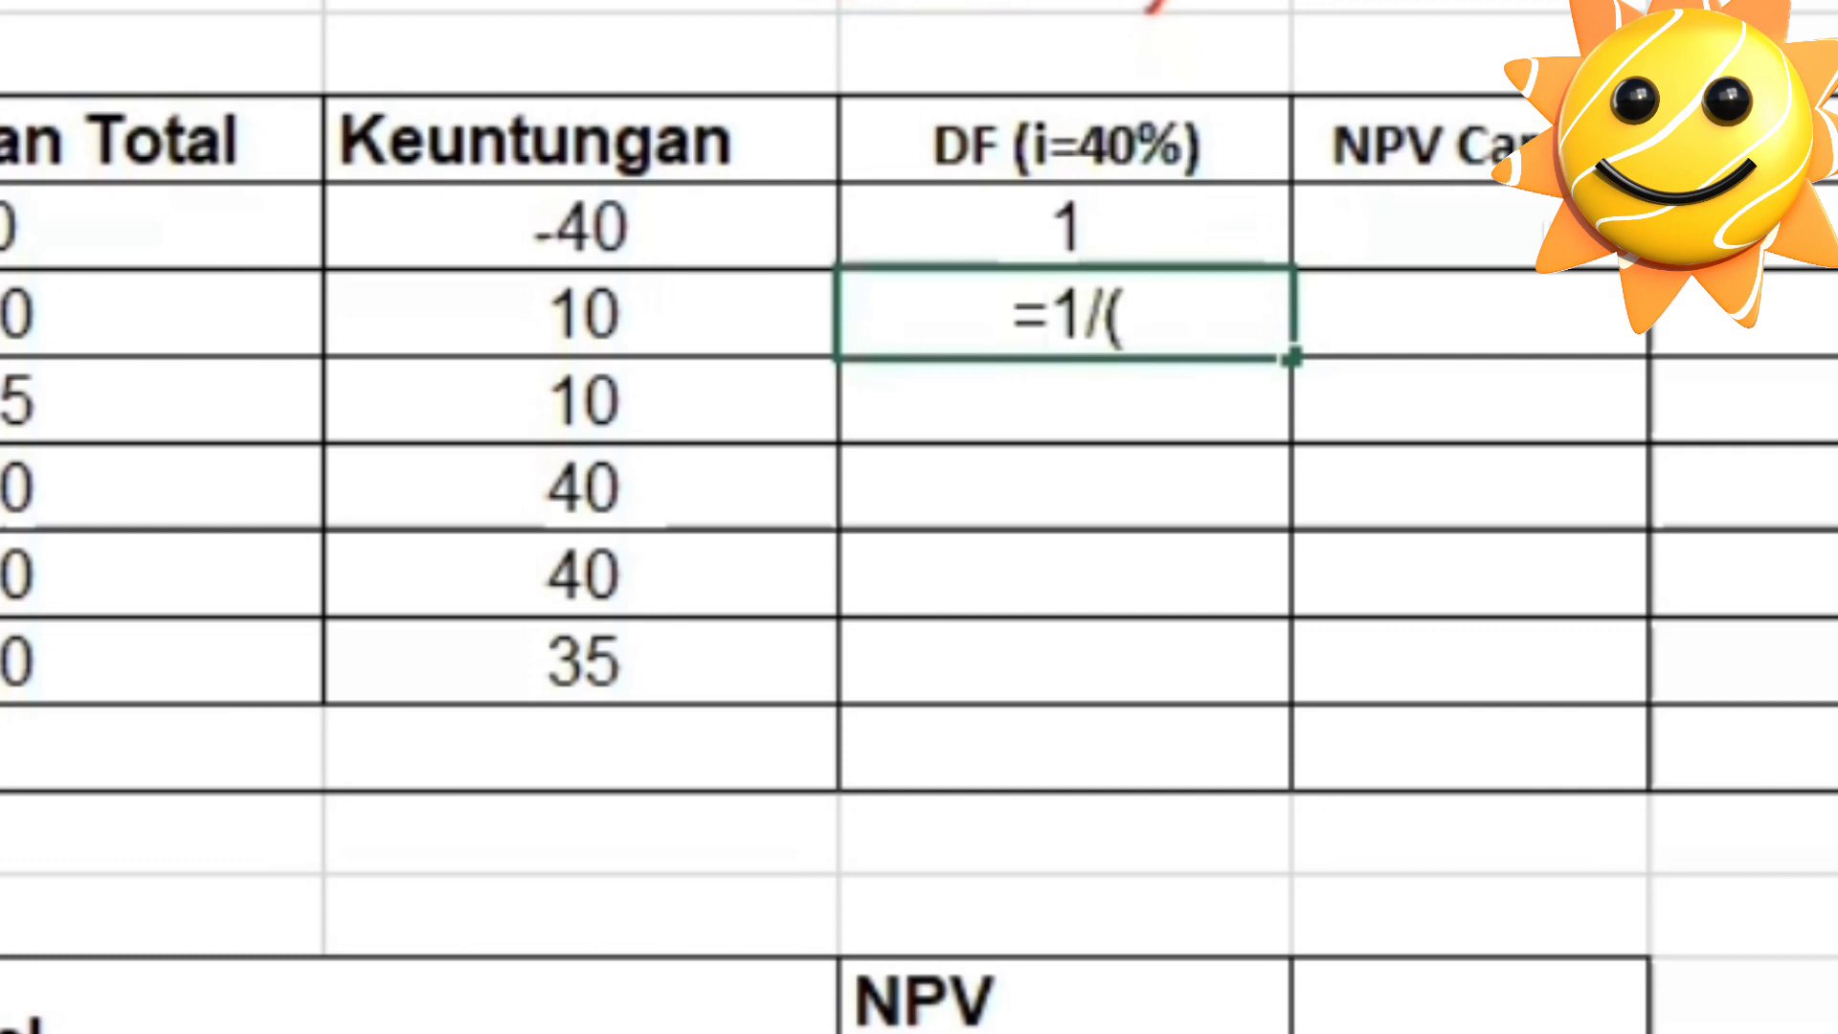
type("1+")
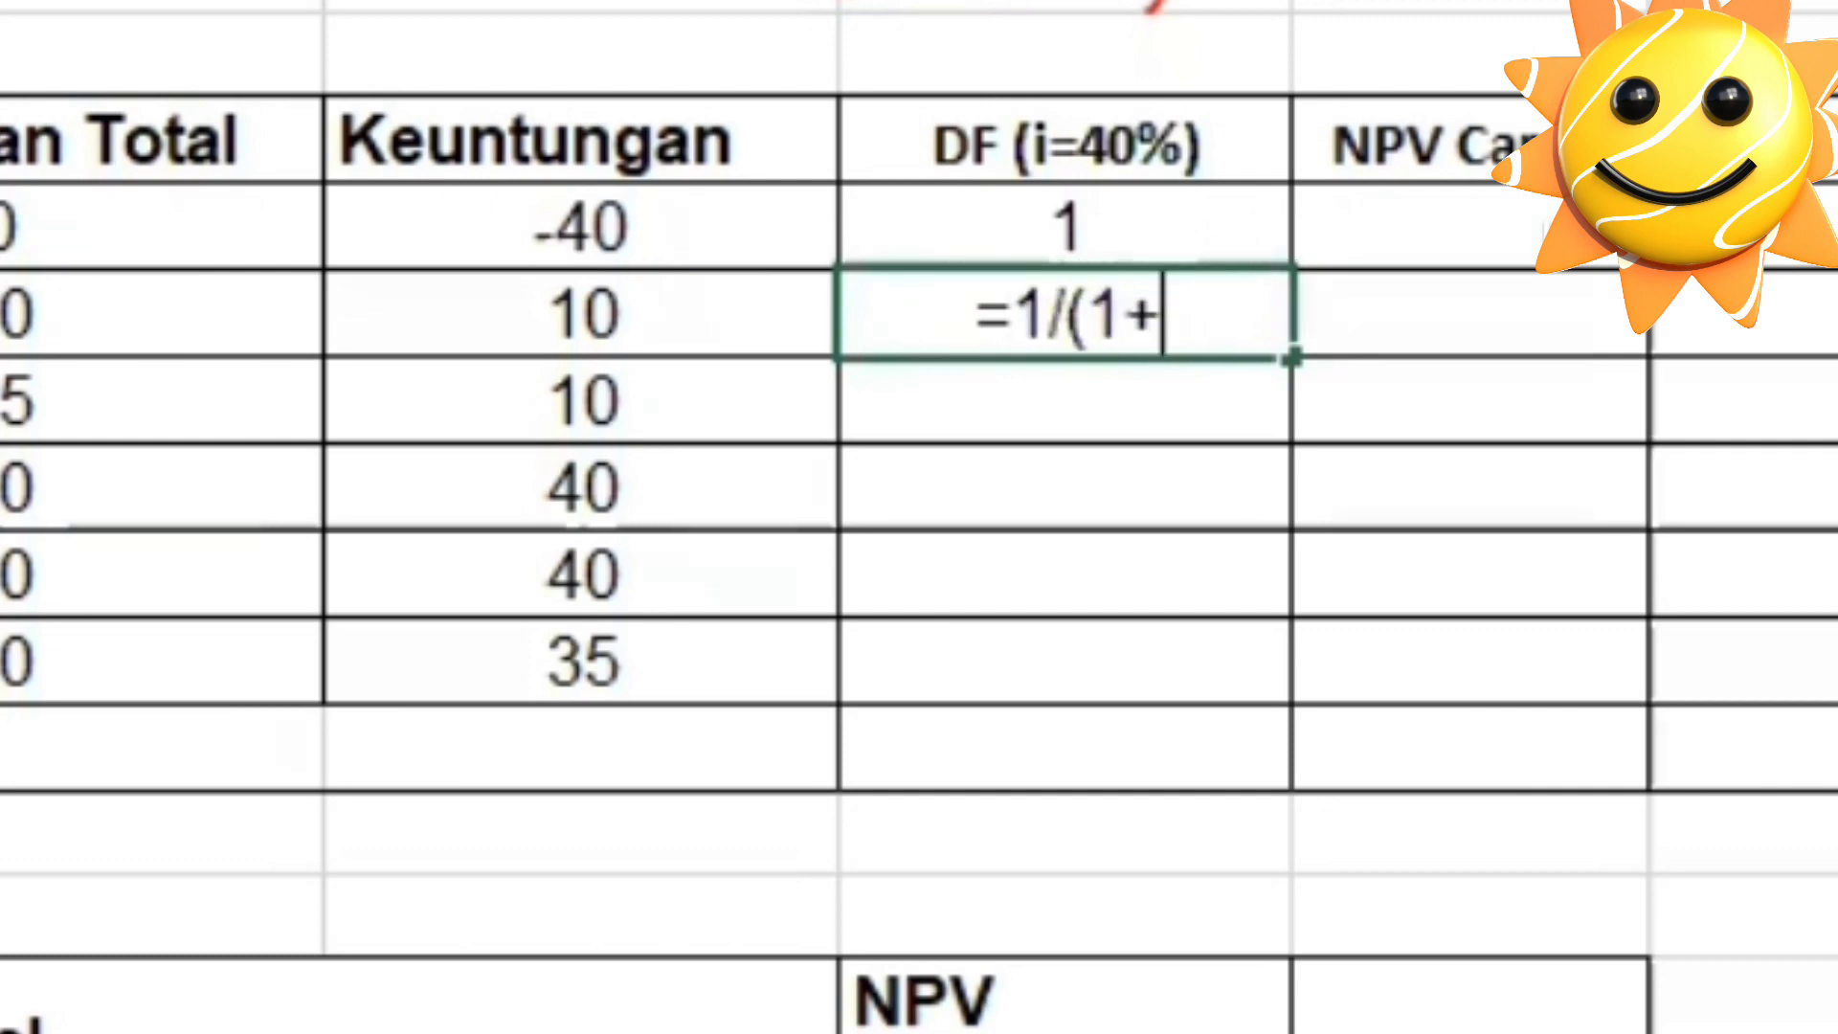
type("0")
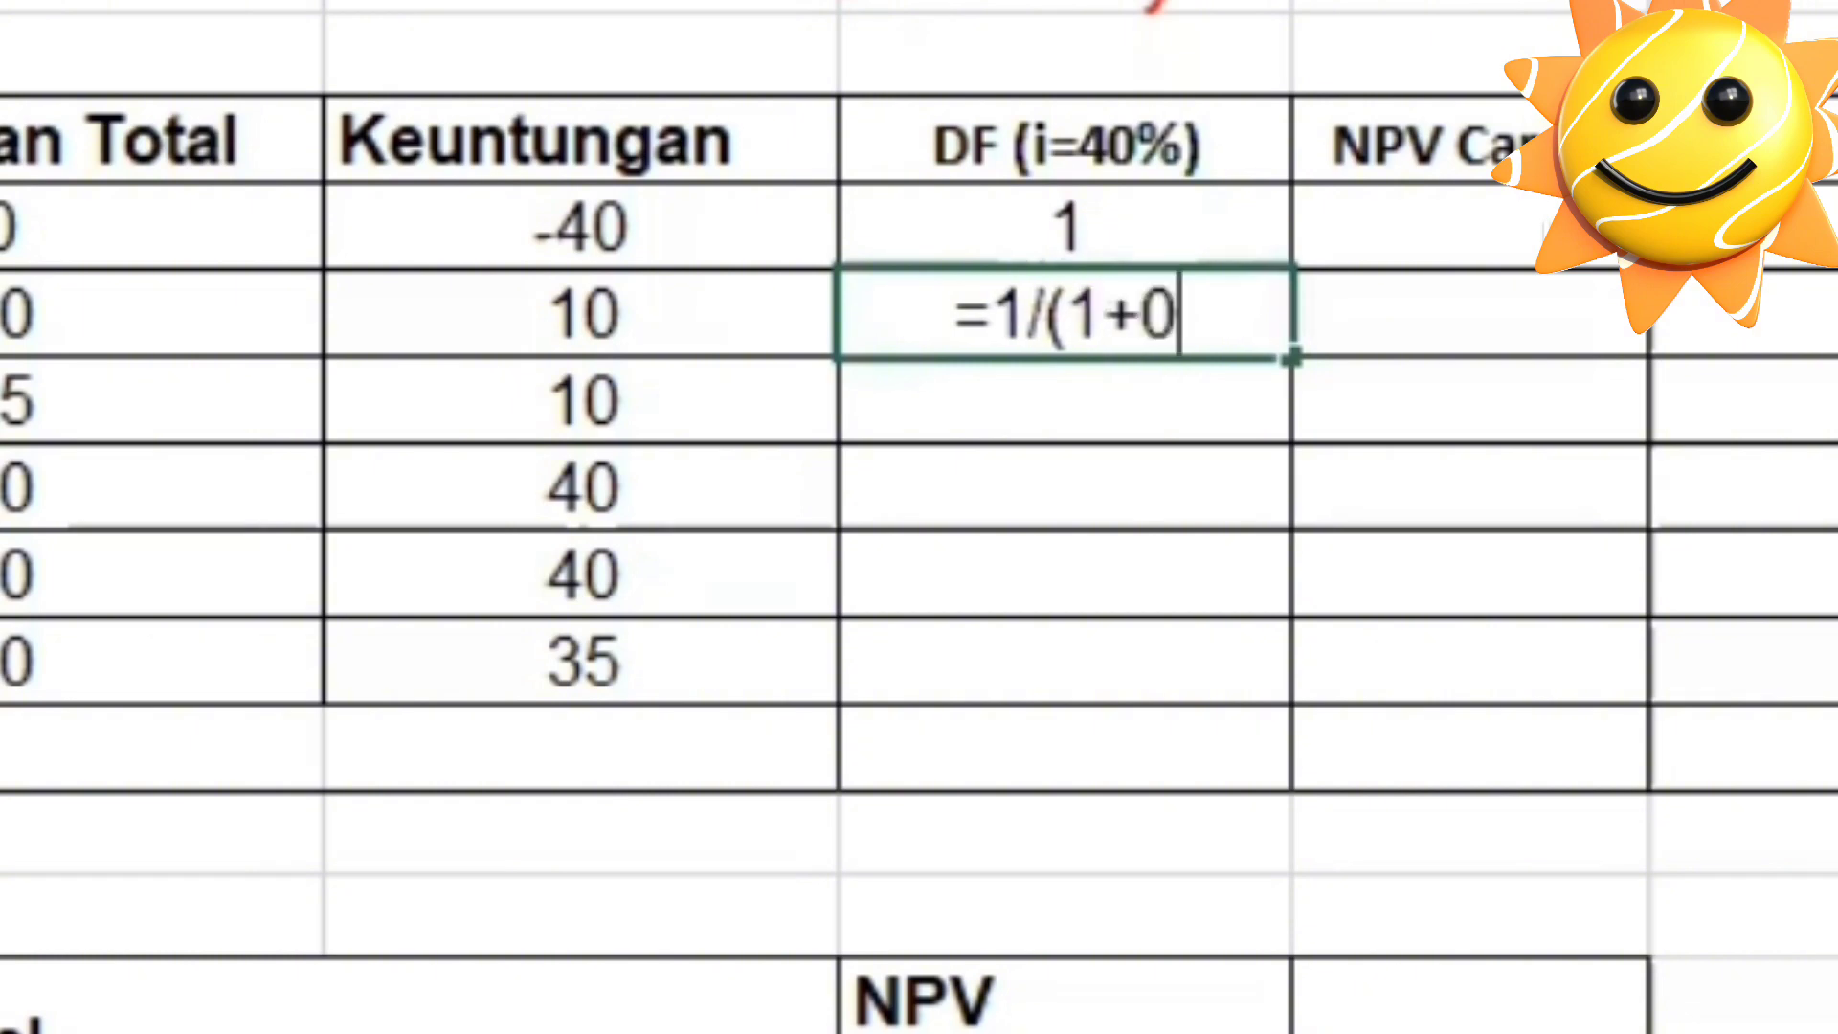
type(".4")
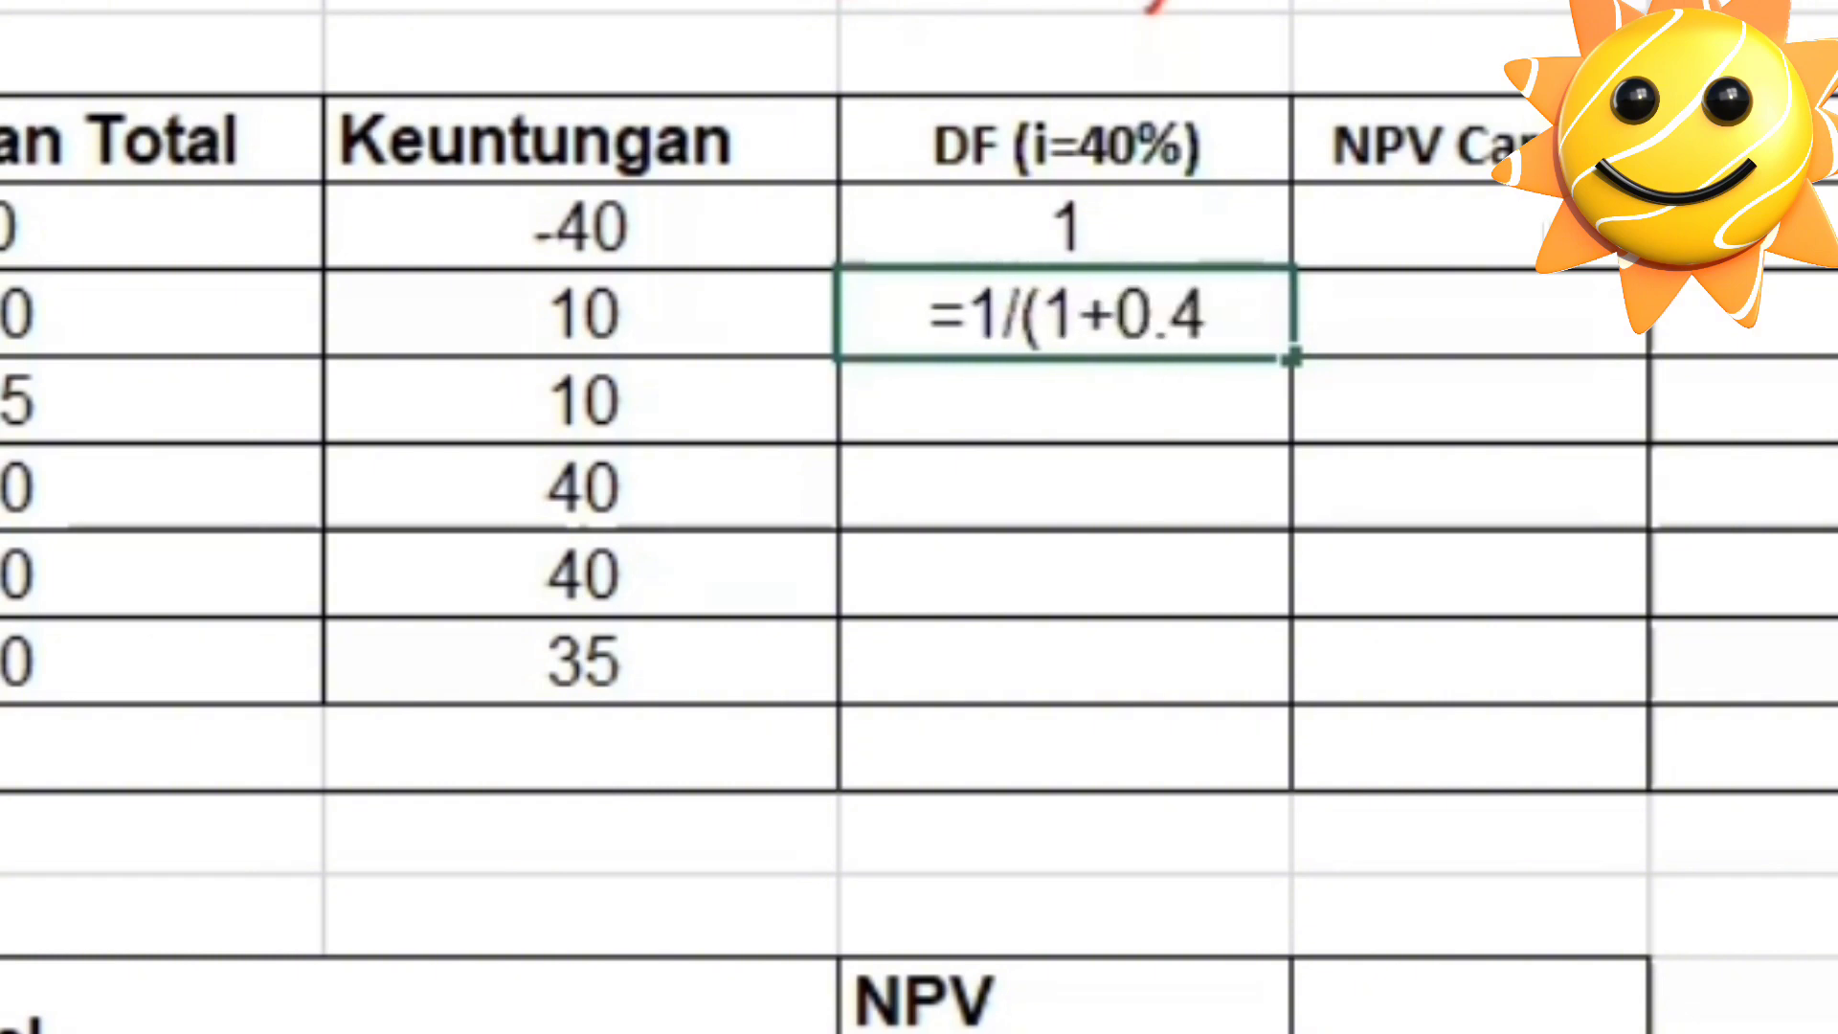
type(")")
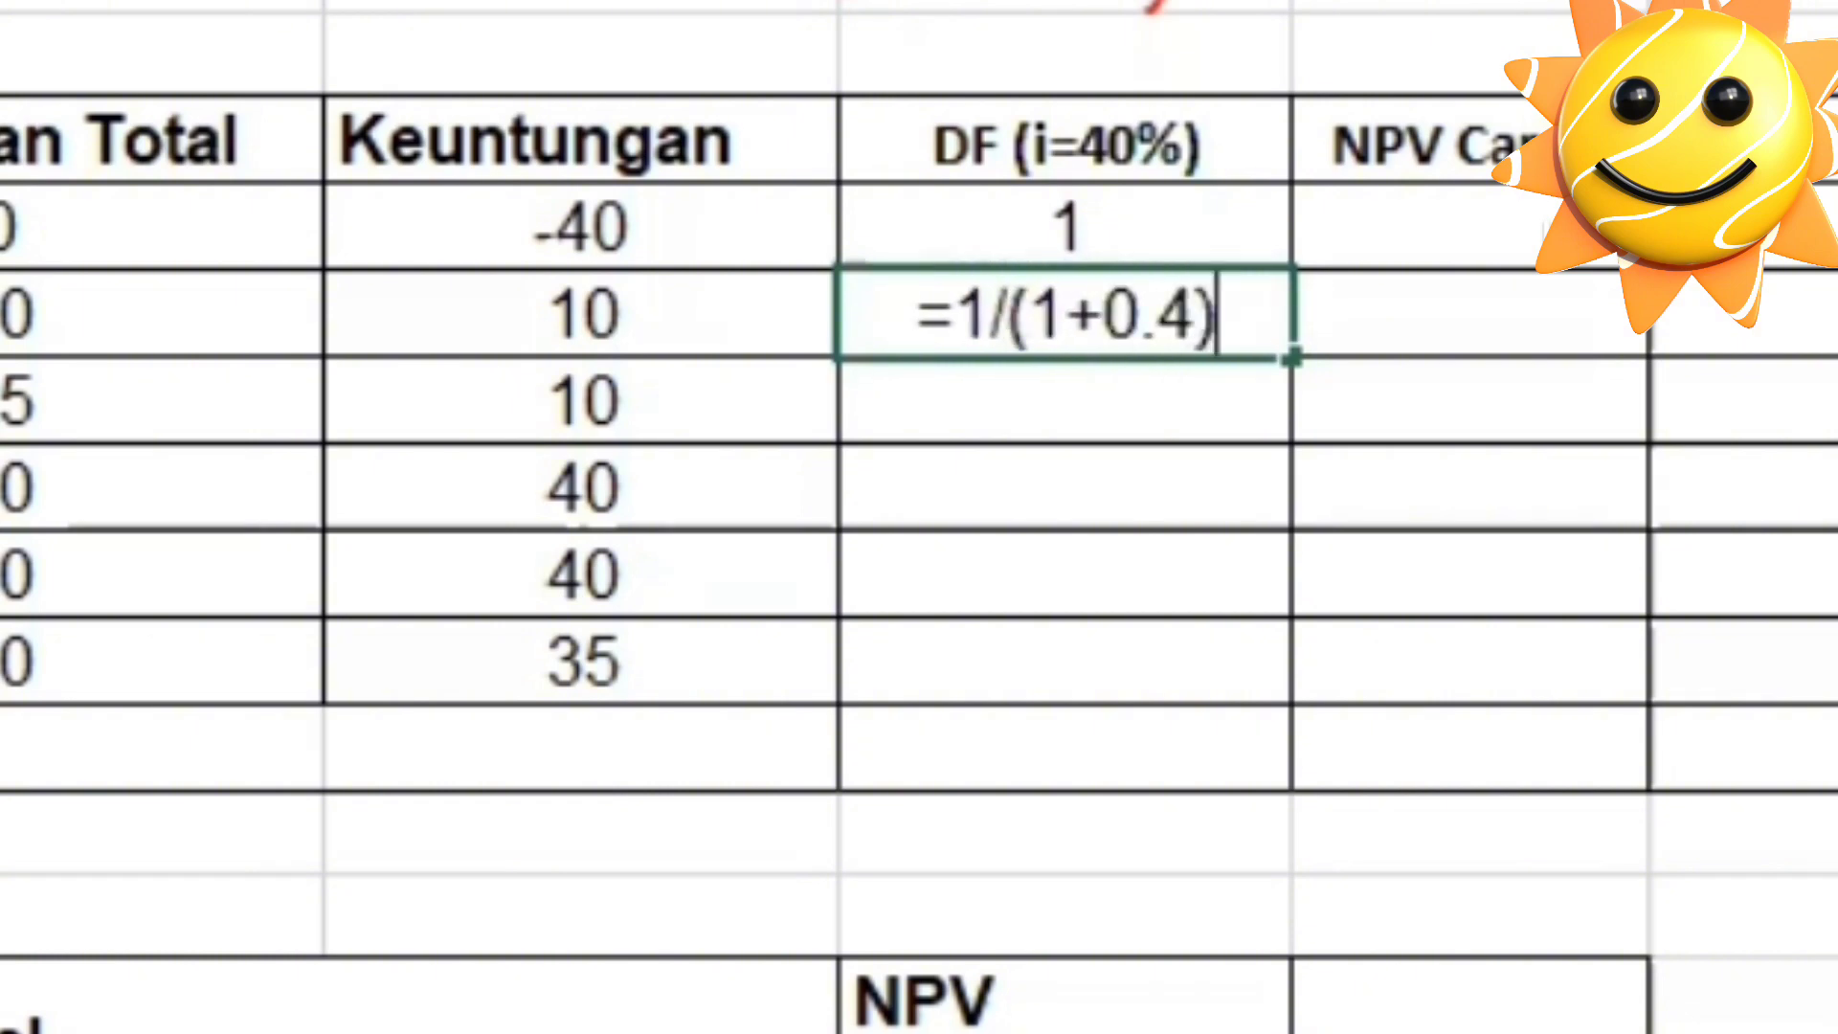
type("^")
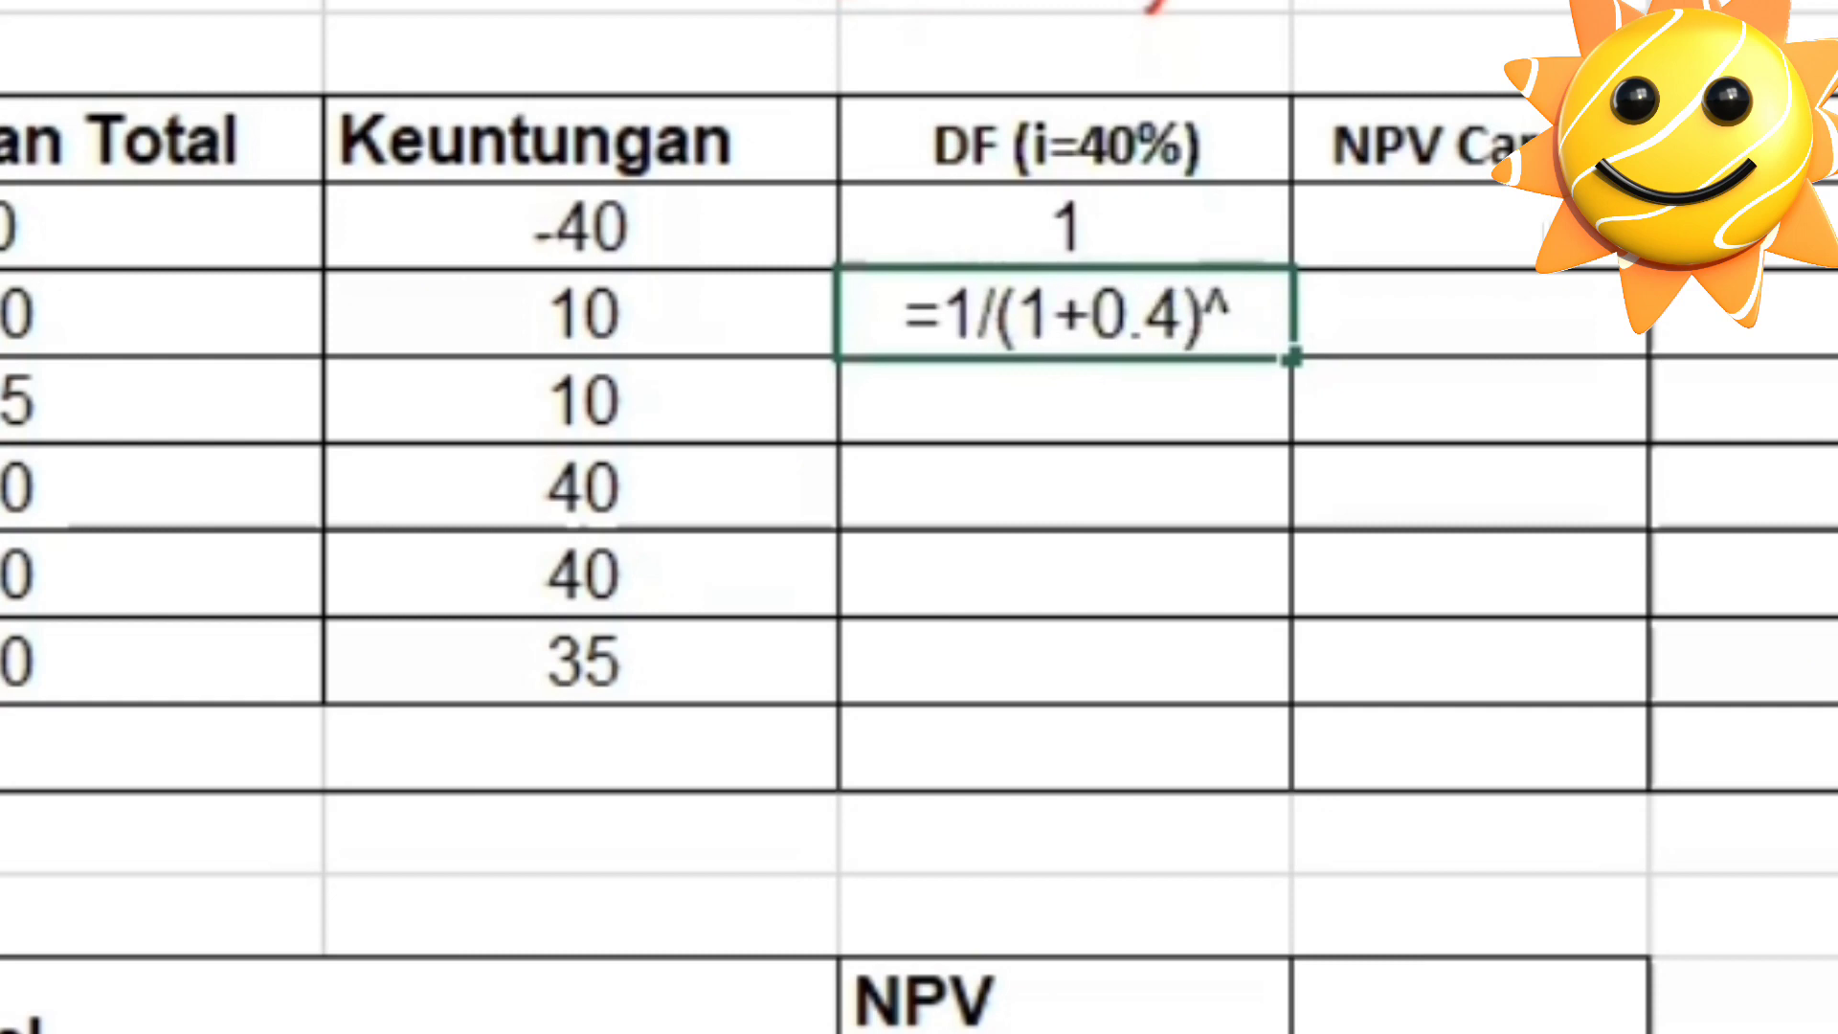
type("1")
key("Return")
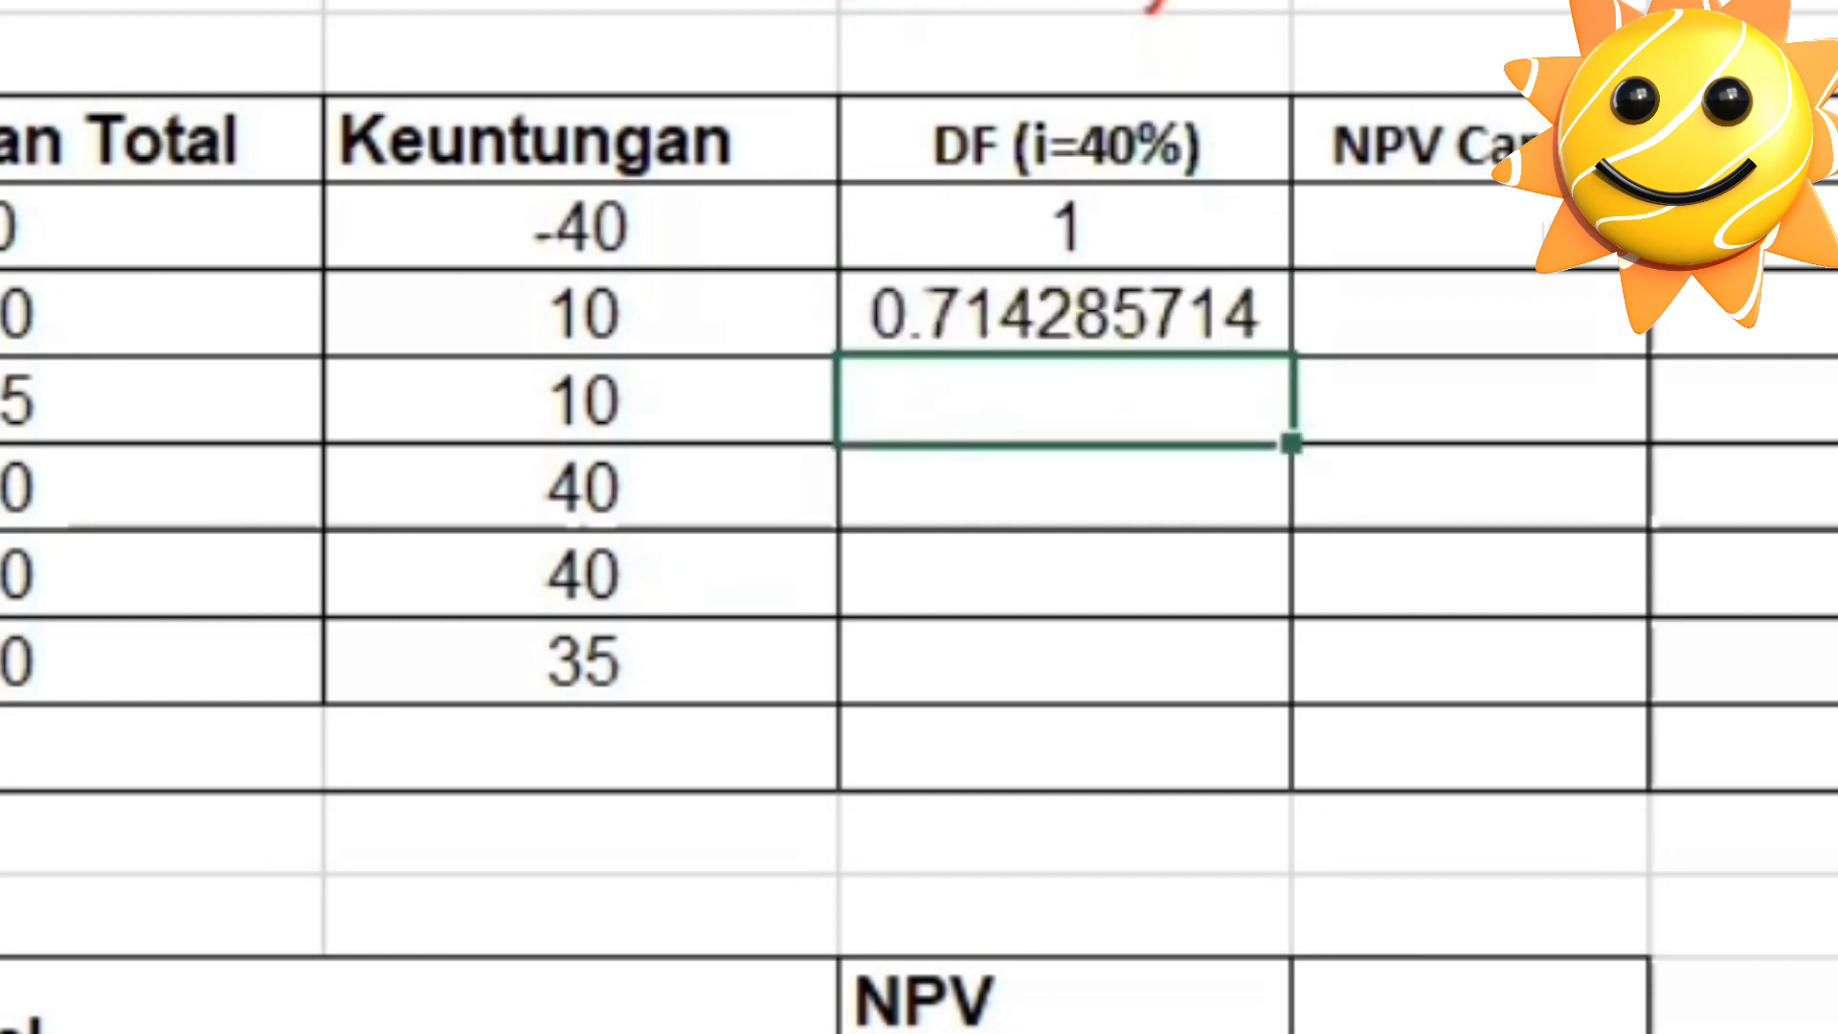
Fill the year 1 discount factor formula from H7 down to the year 5 row, H11.
left_click(1065, 314)
left_click_drag(1292, 357, 1292, 663)
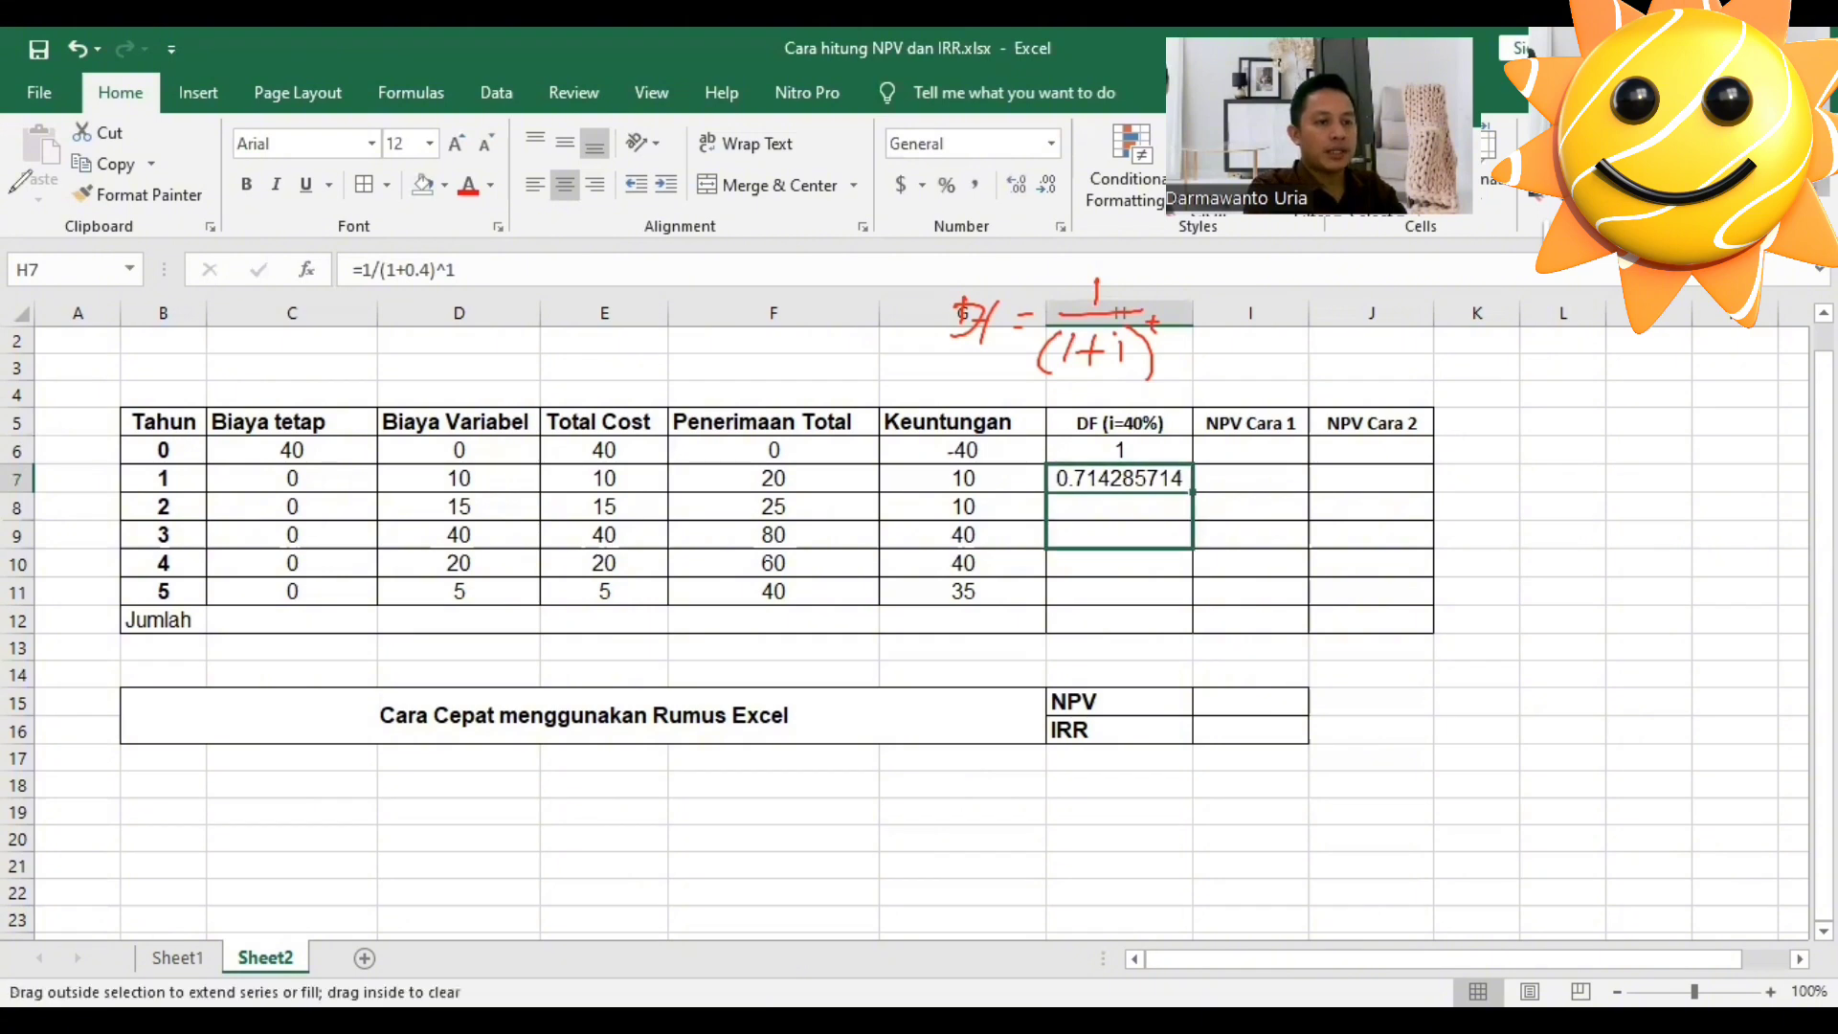
left_click_drag(1193, 605, 1193, 605)
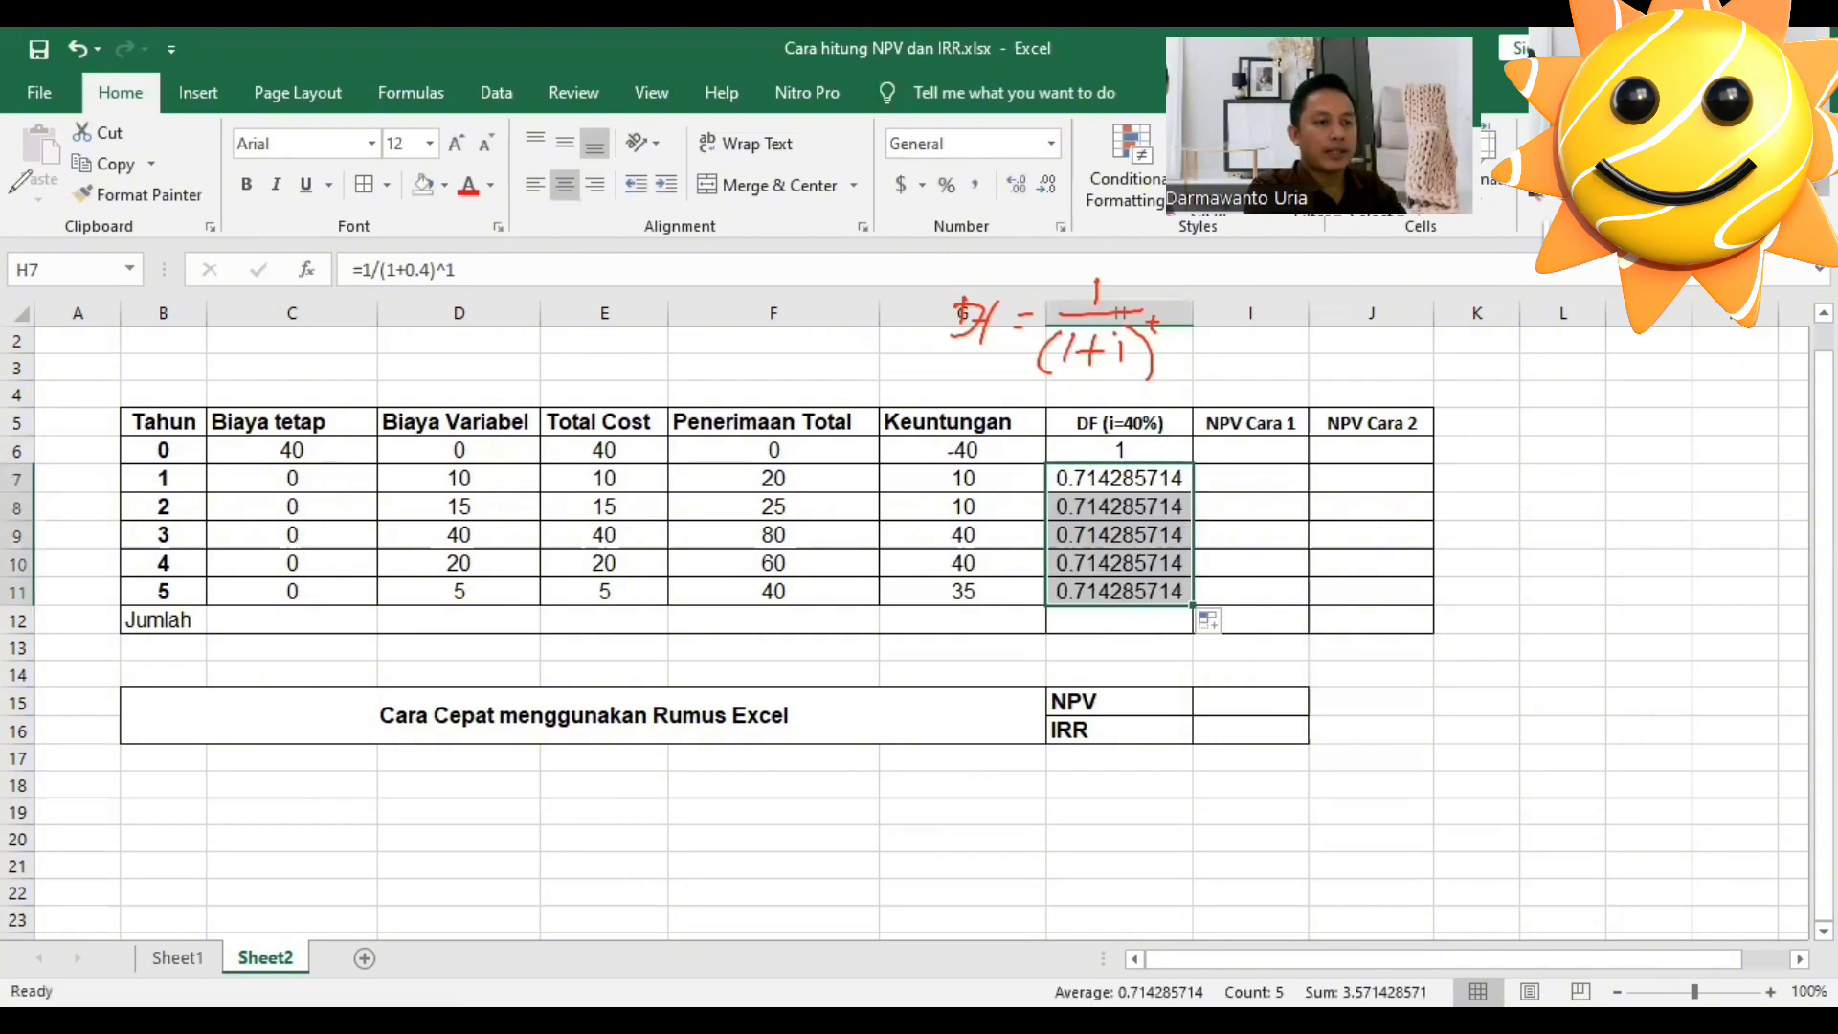
Change the exponent in the discount factor formulas to 2 for year 2 in H8 and 3 for year 3 in H9.
left_click(1119, 508)
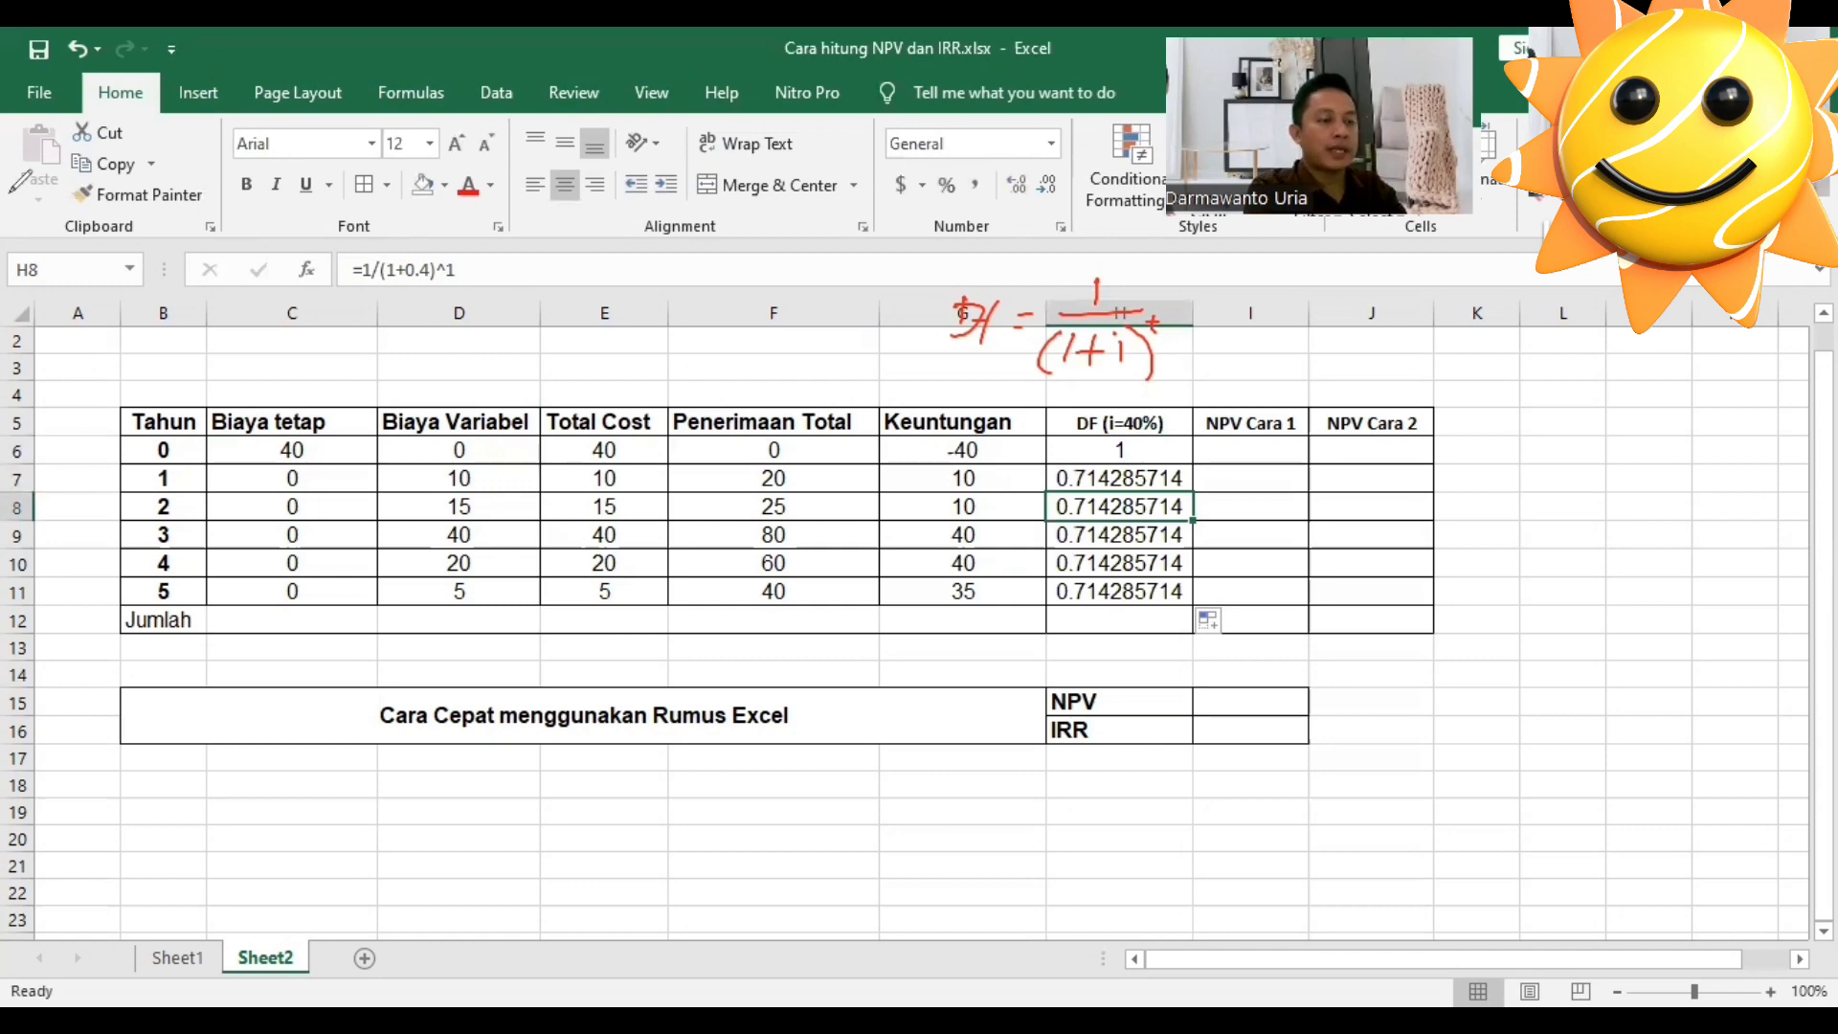
left_click(448, 271)
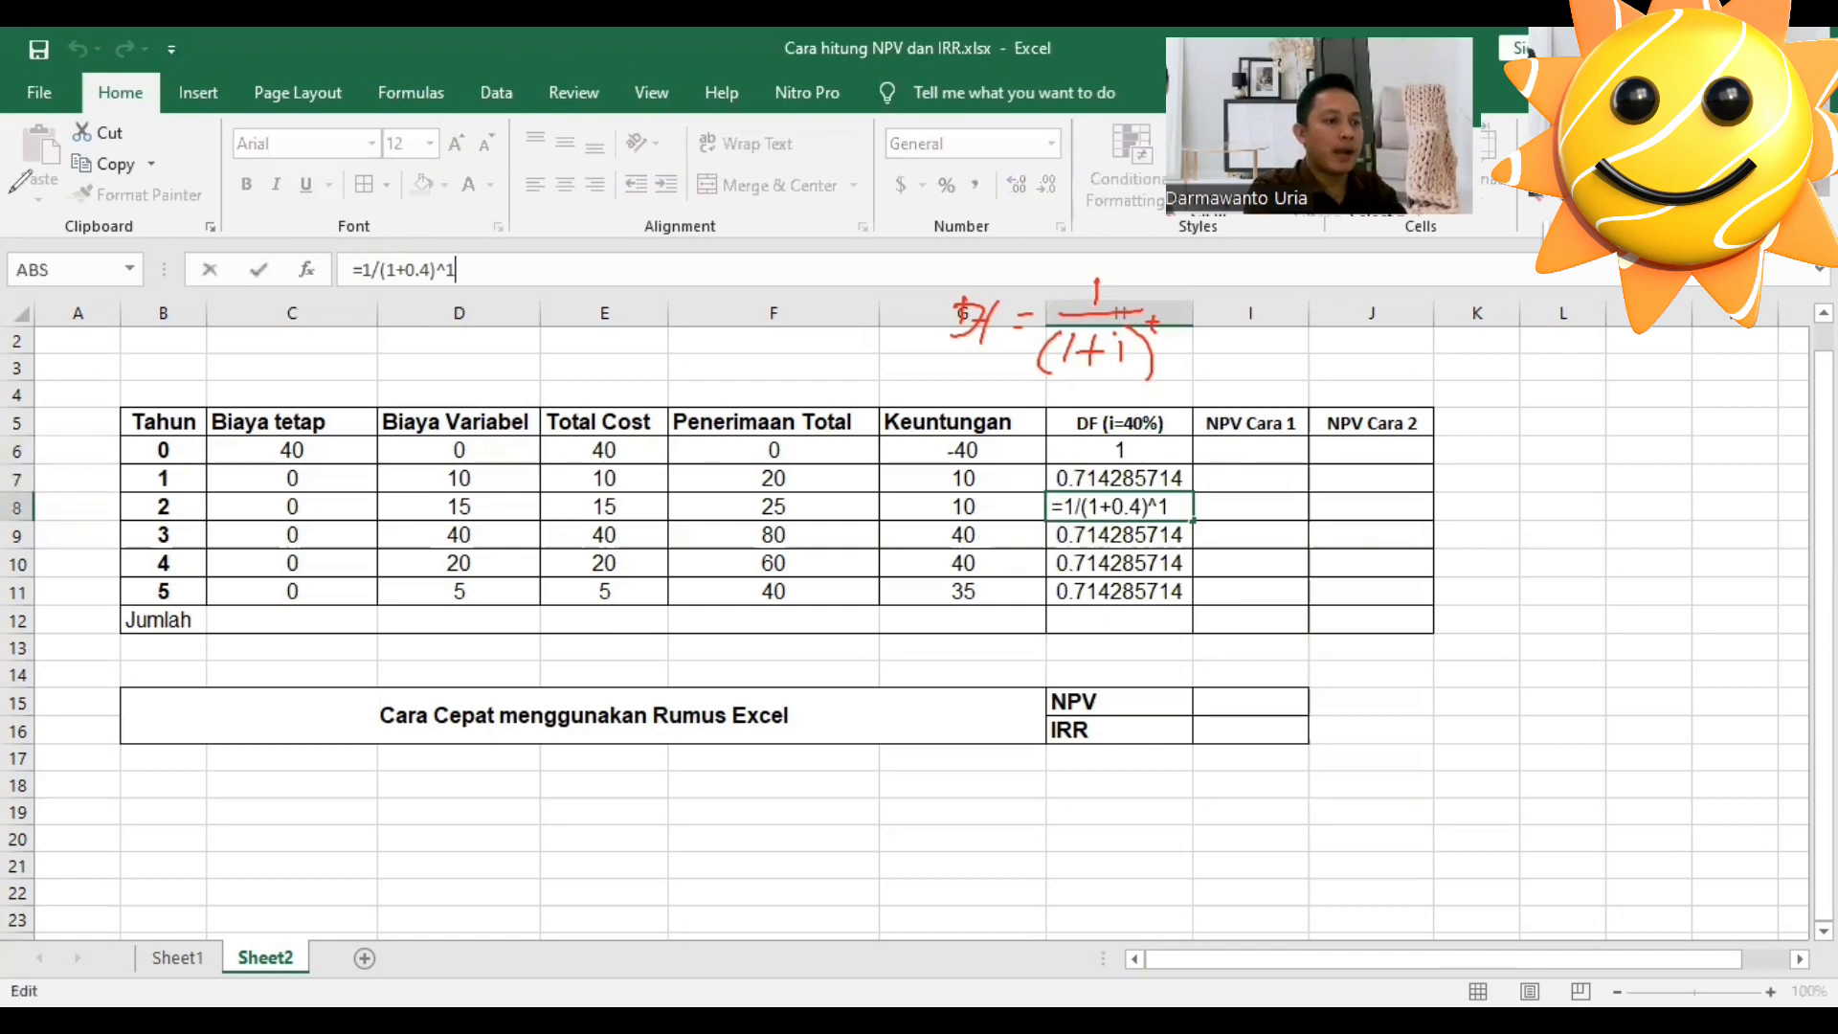
key("BackSpace")
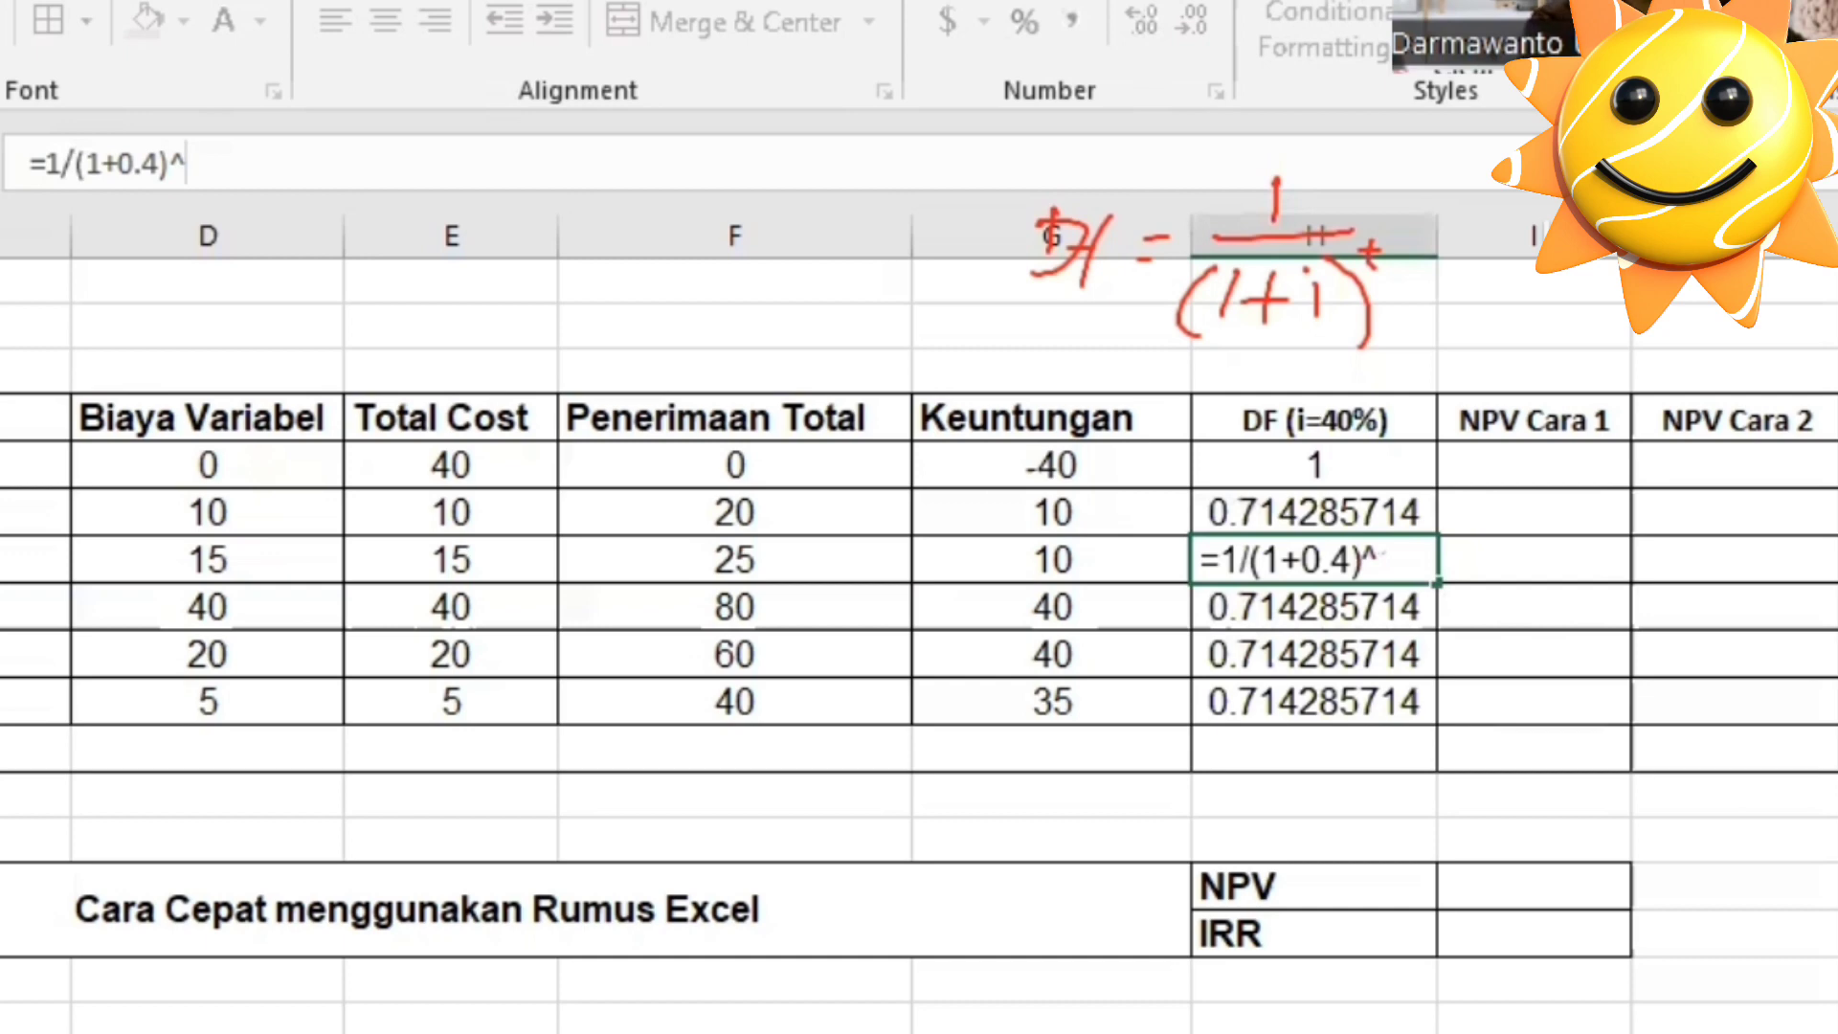
type("2")
key("Return")
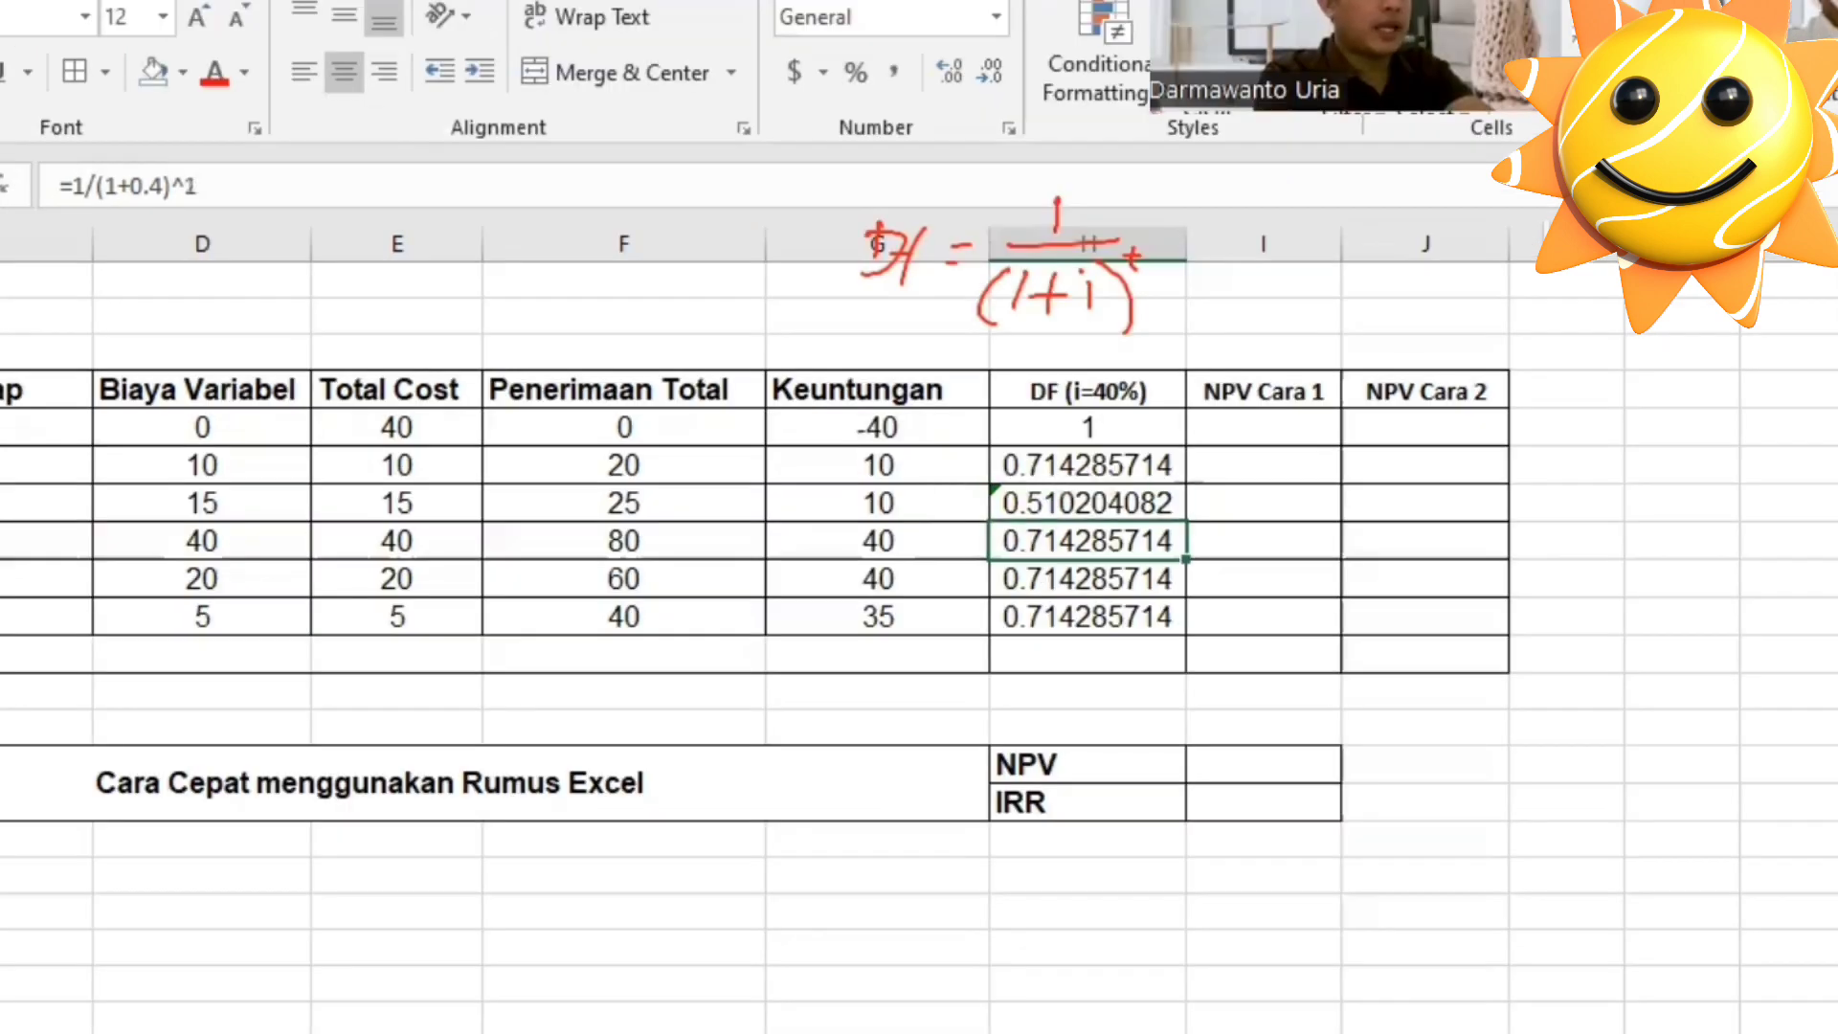
left_click(197, 186)
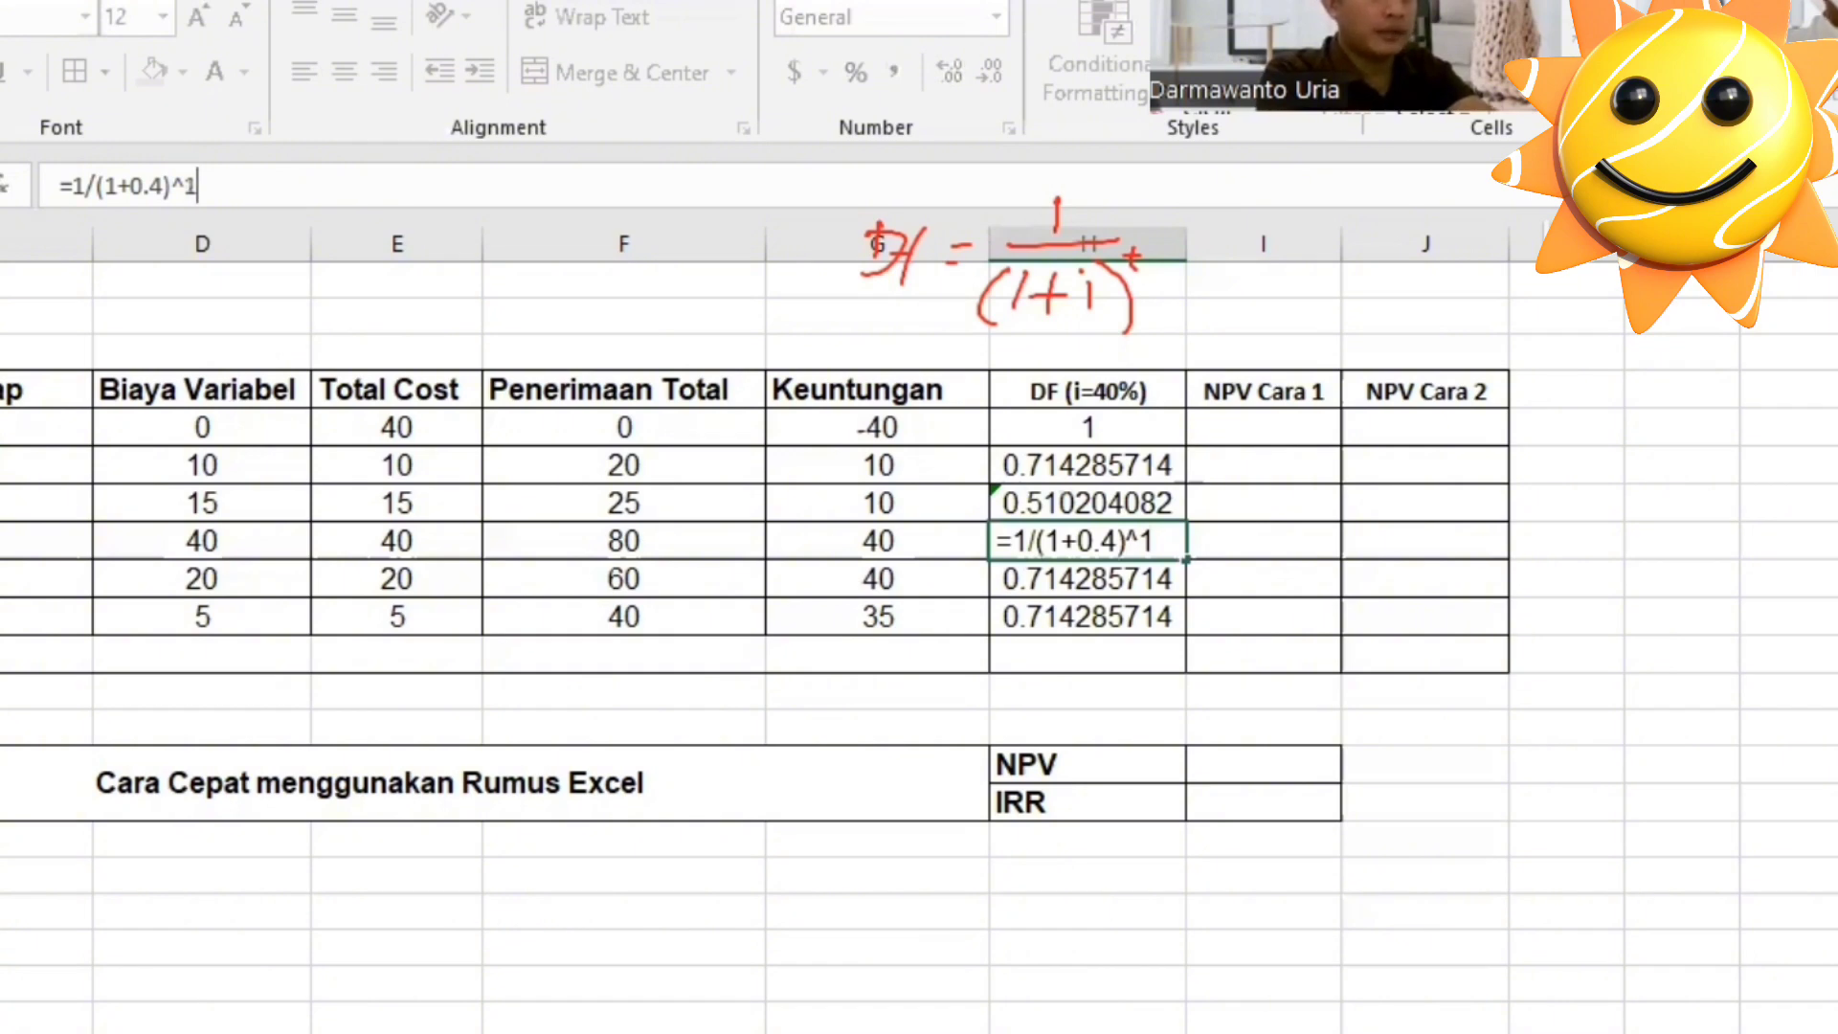
key("BackSpace")
type("3")
key("Return")
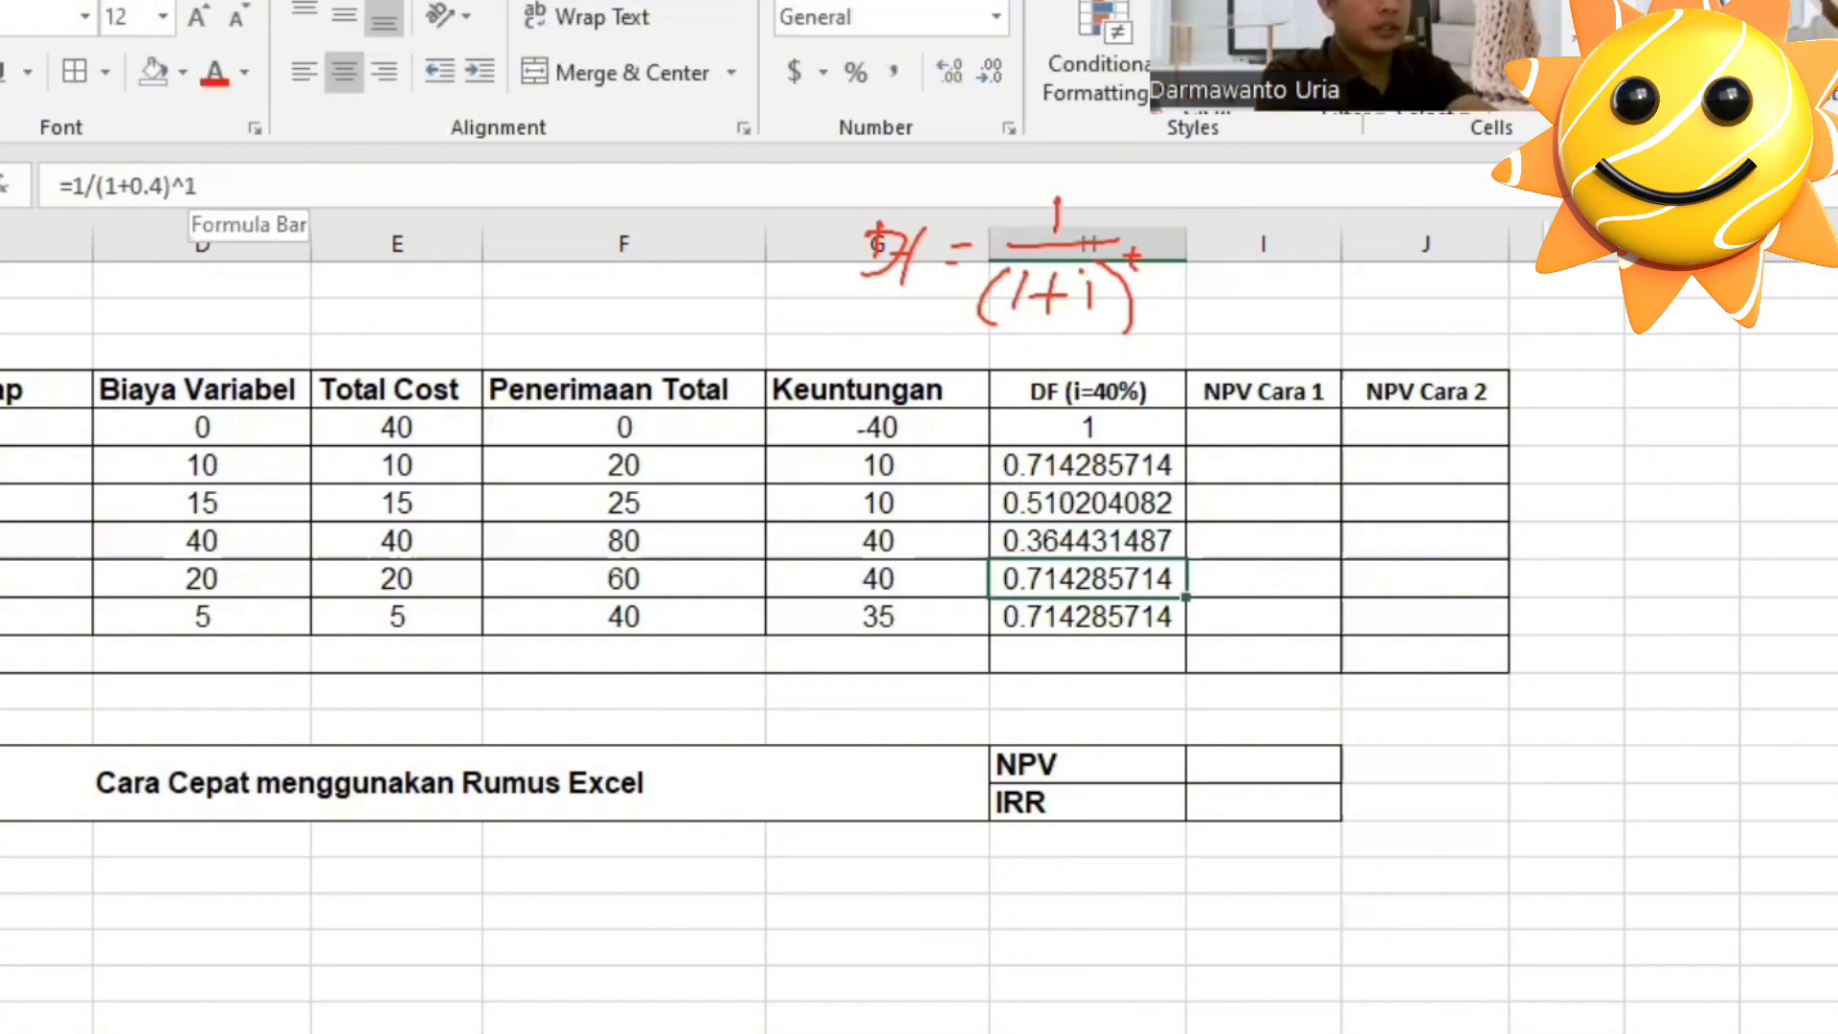
Change the exponent in the discount factor formulas to 4 for year 4 in H10 and 5 for year 5 in H11.
left_click(197, 186)
key("BackSpace")
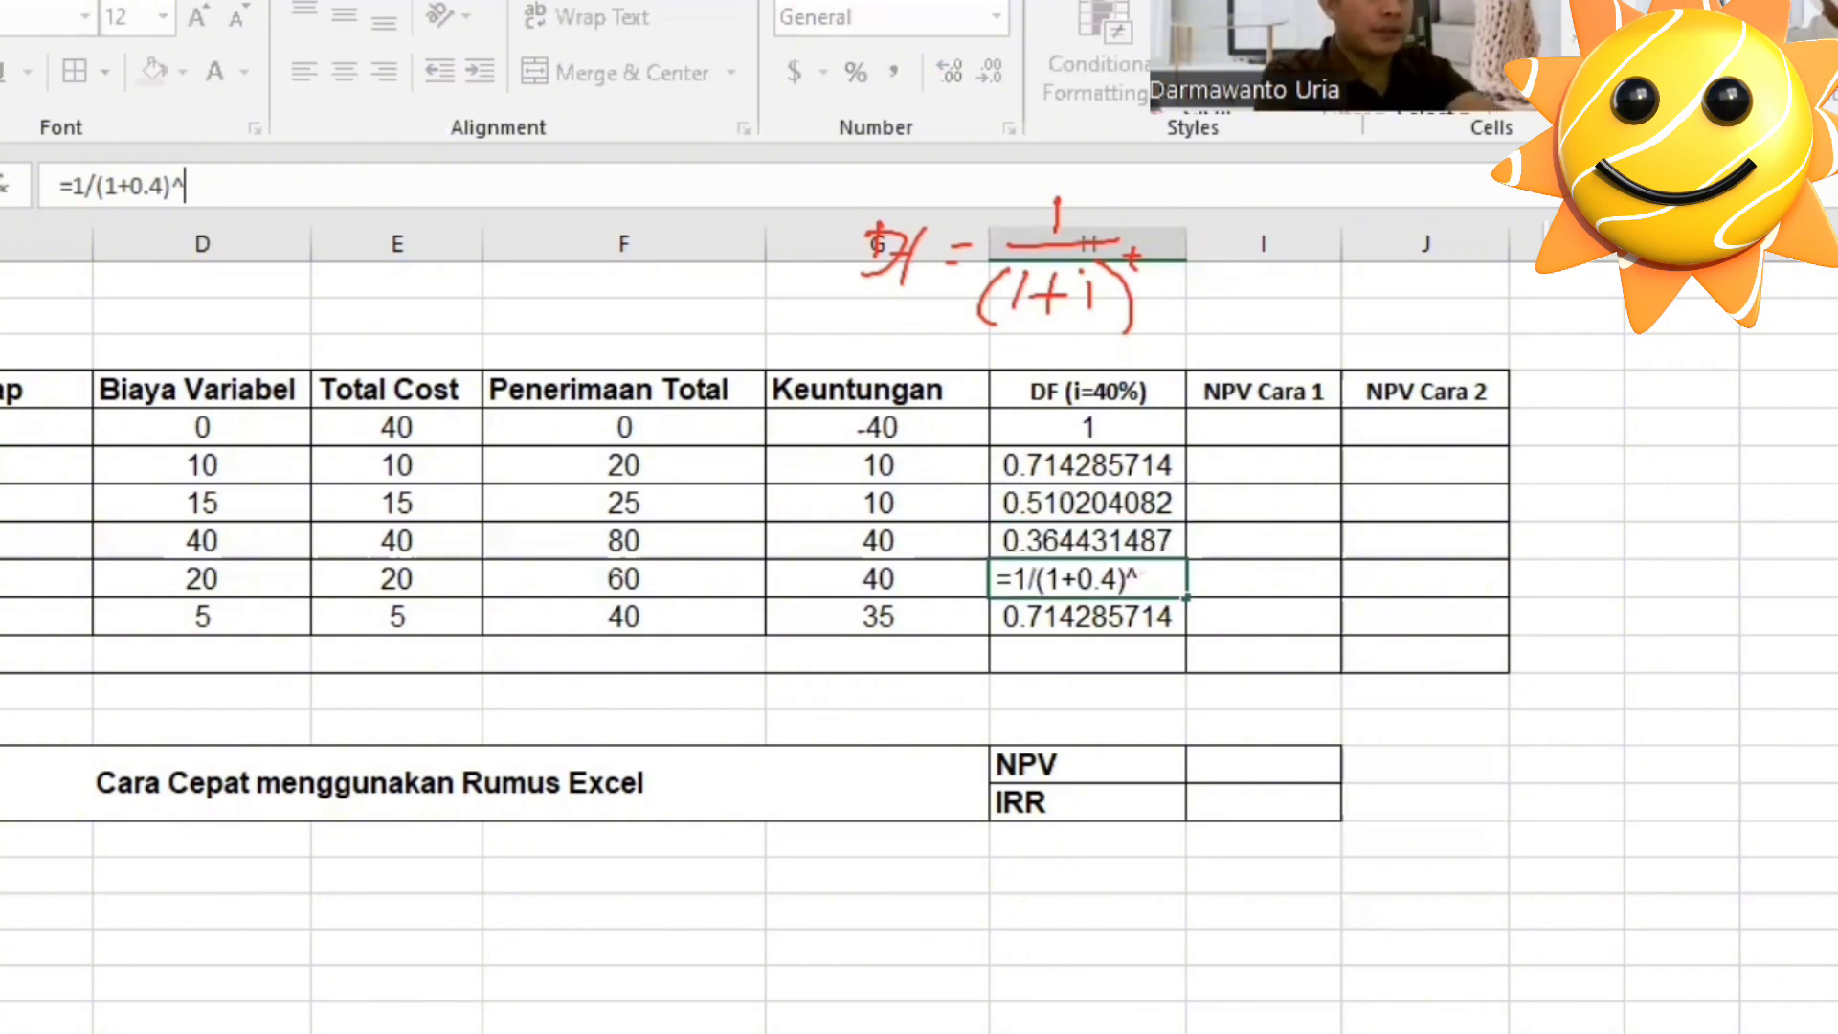
type("4")
key("Return")
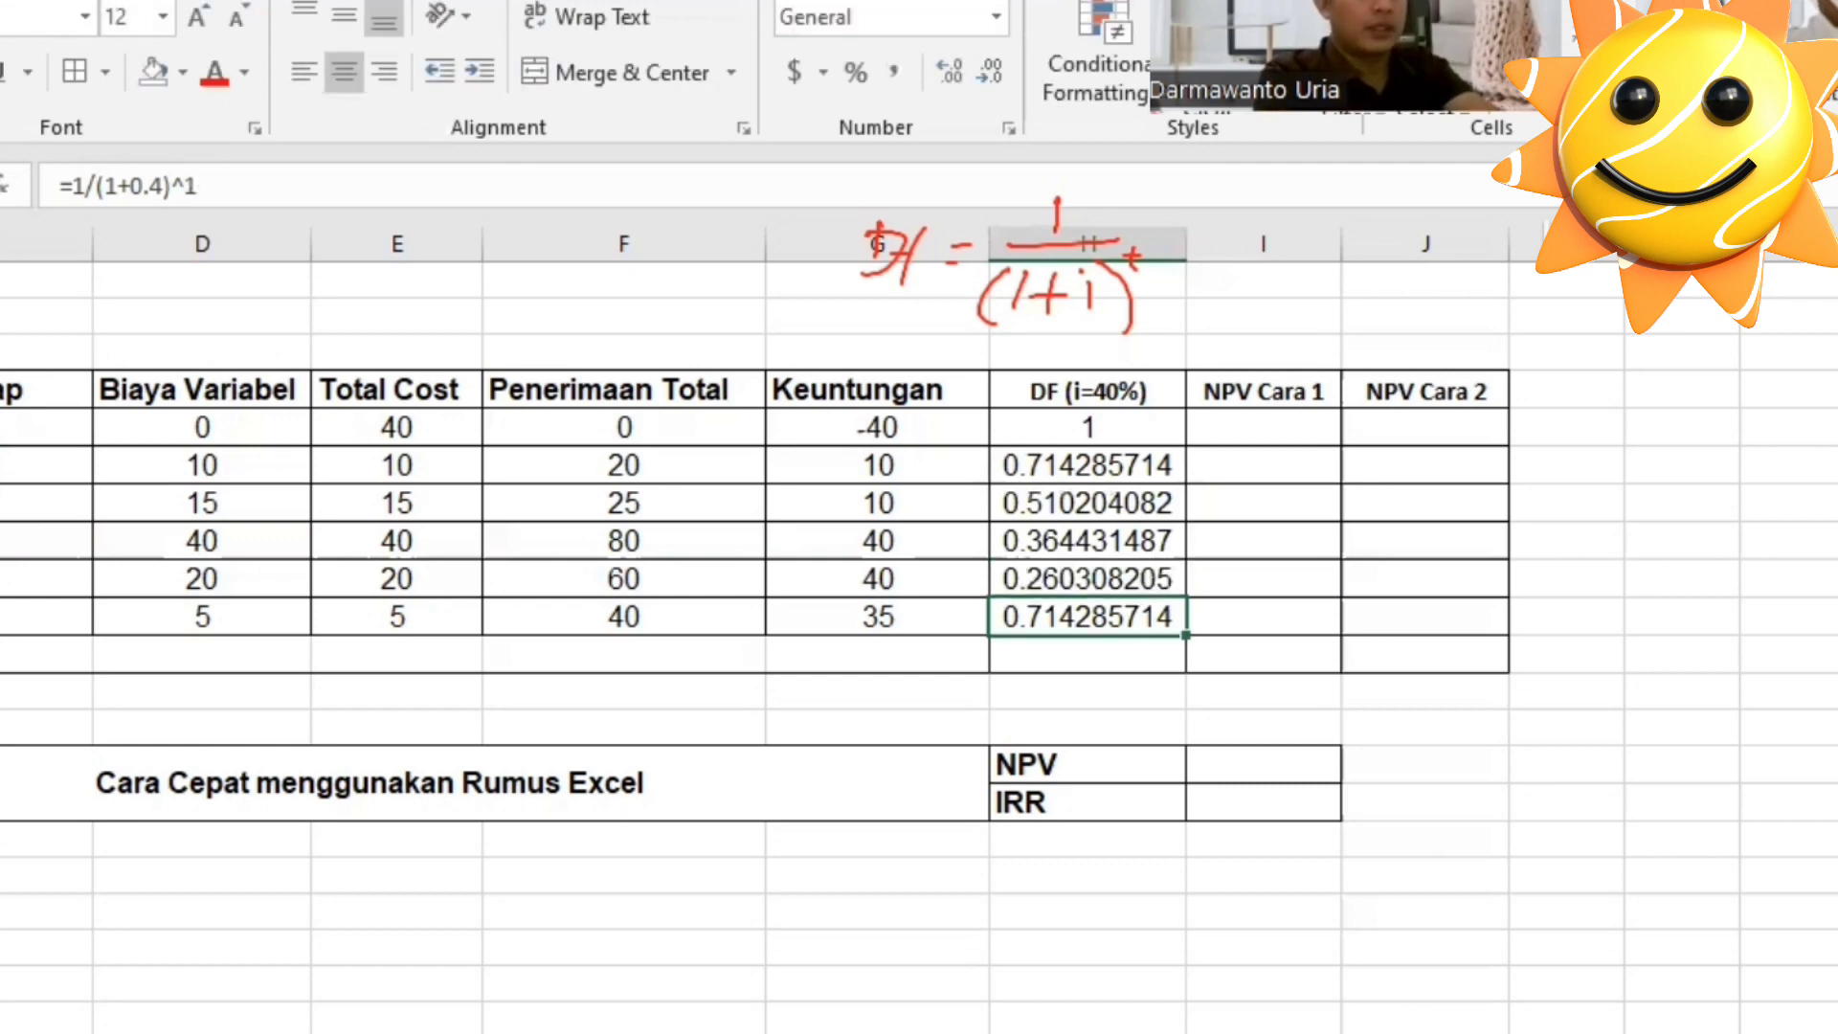
left_click(197, 186)
key("BackSpace")
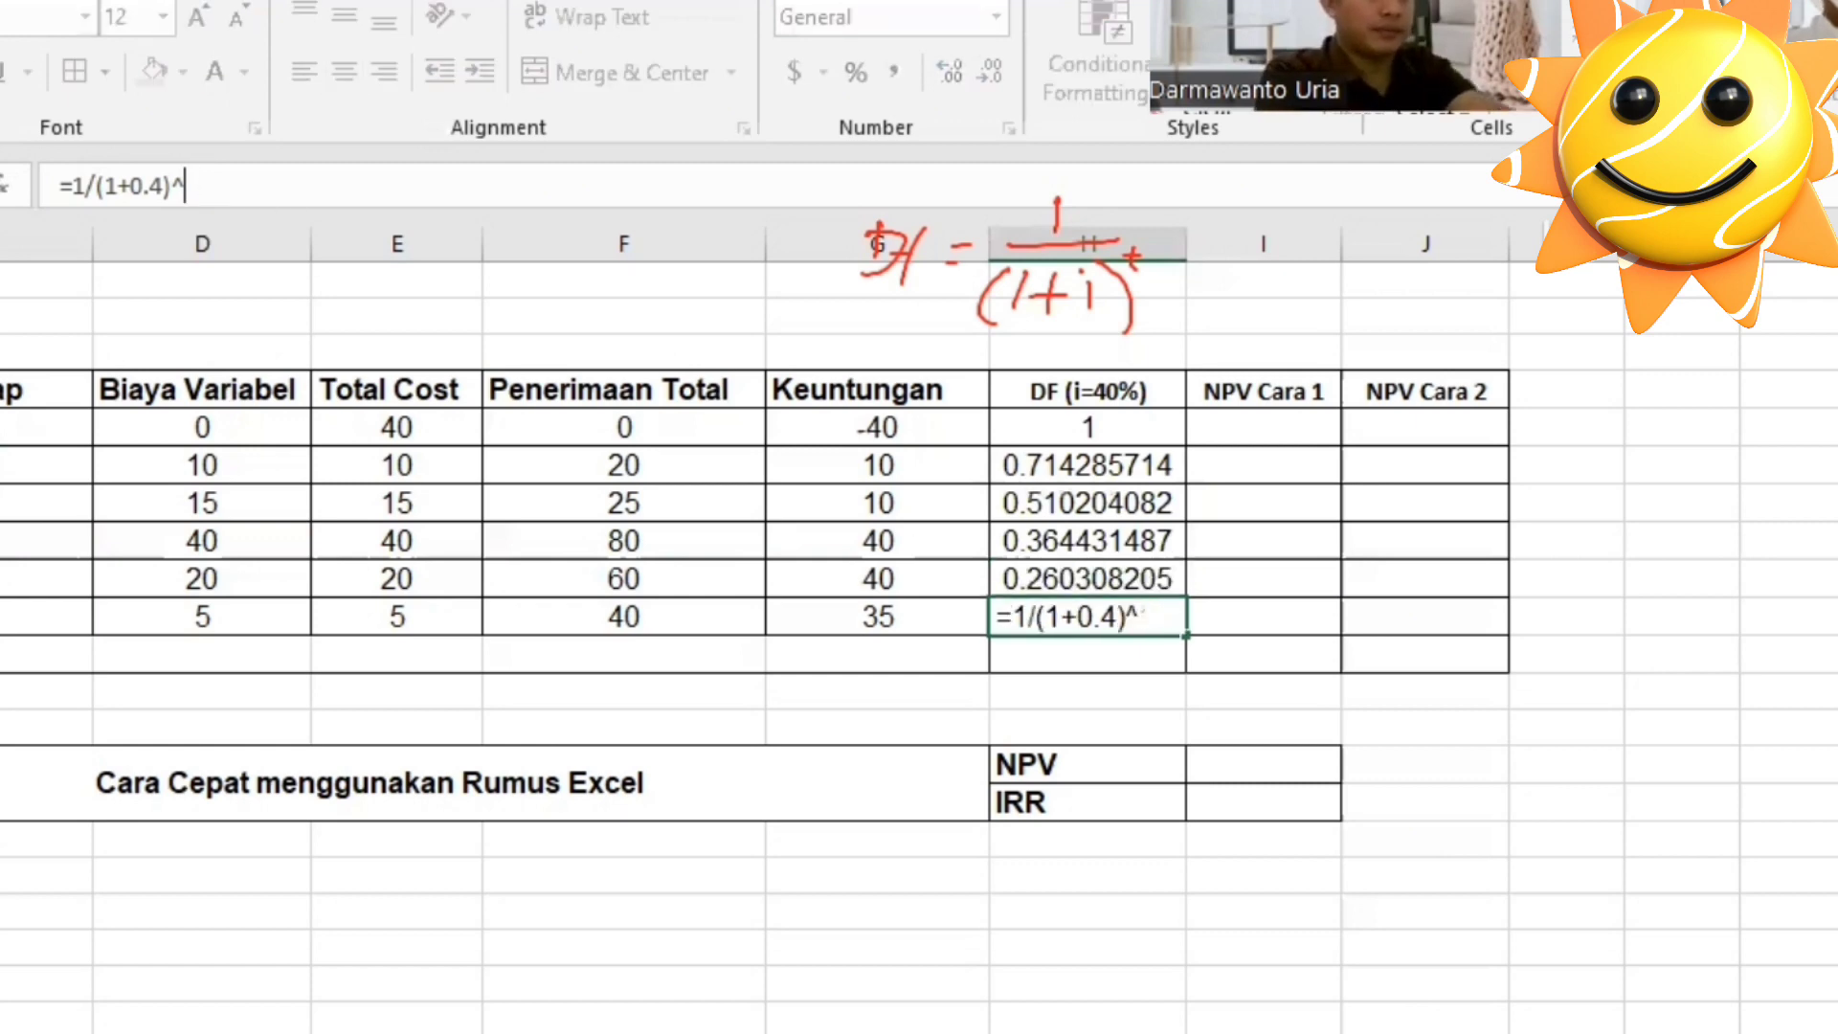
type("5")
key("Return")
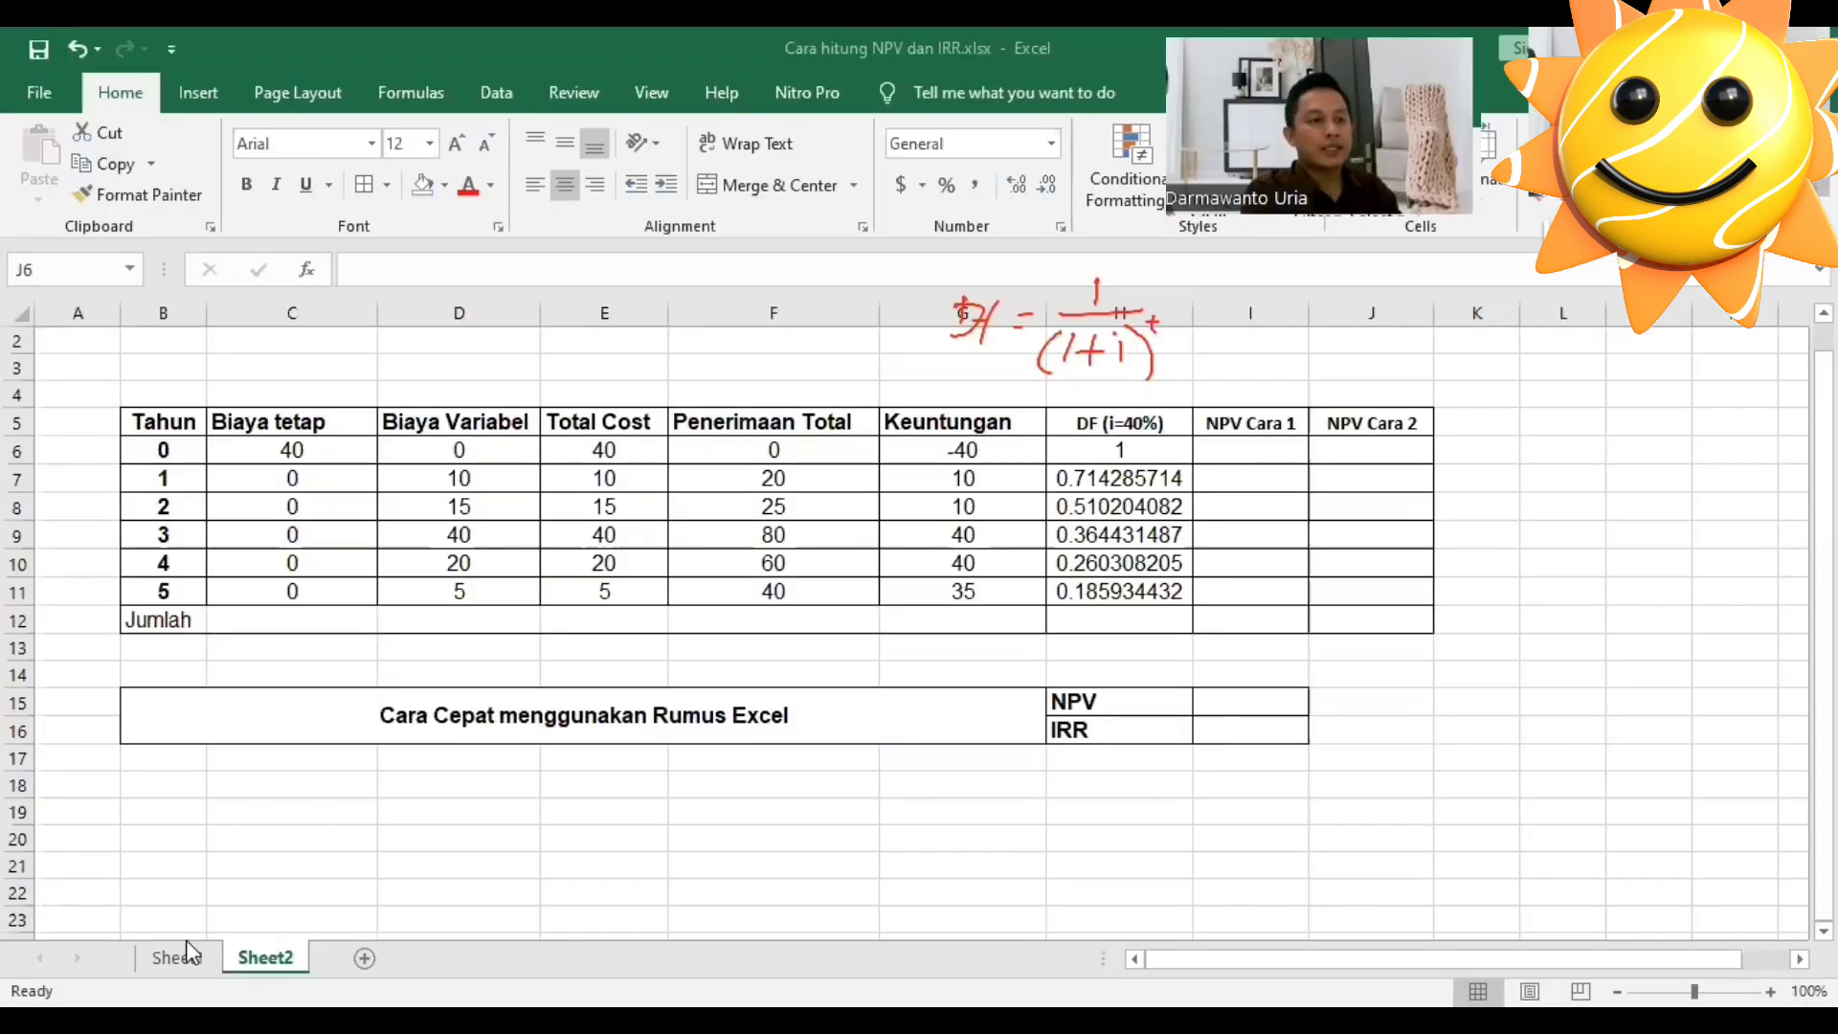
Clear the discount factors for years 1 to 5 in cells H7 through H11.
key("Left")
key("Left")
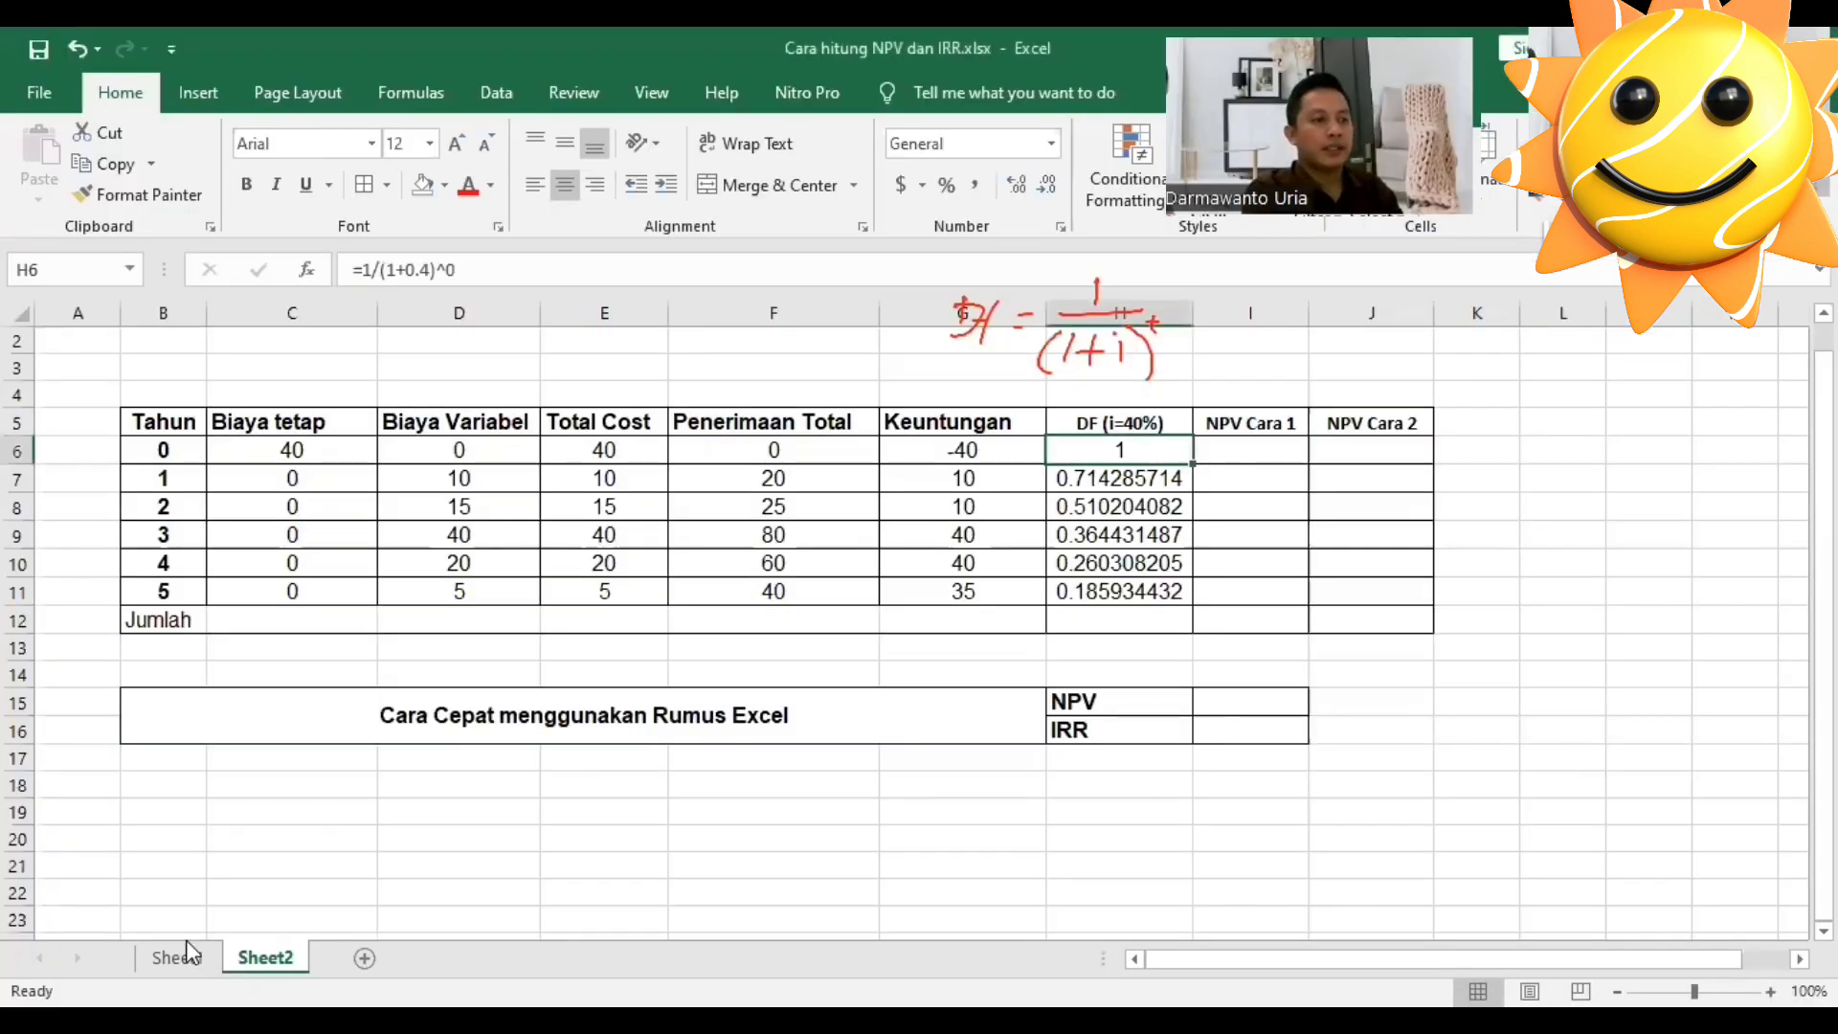
key("Down")
key("ctrl+shift+Down")
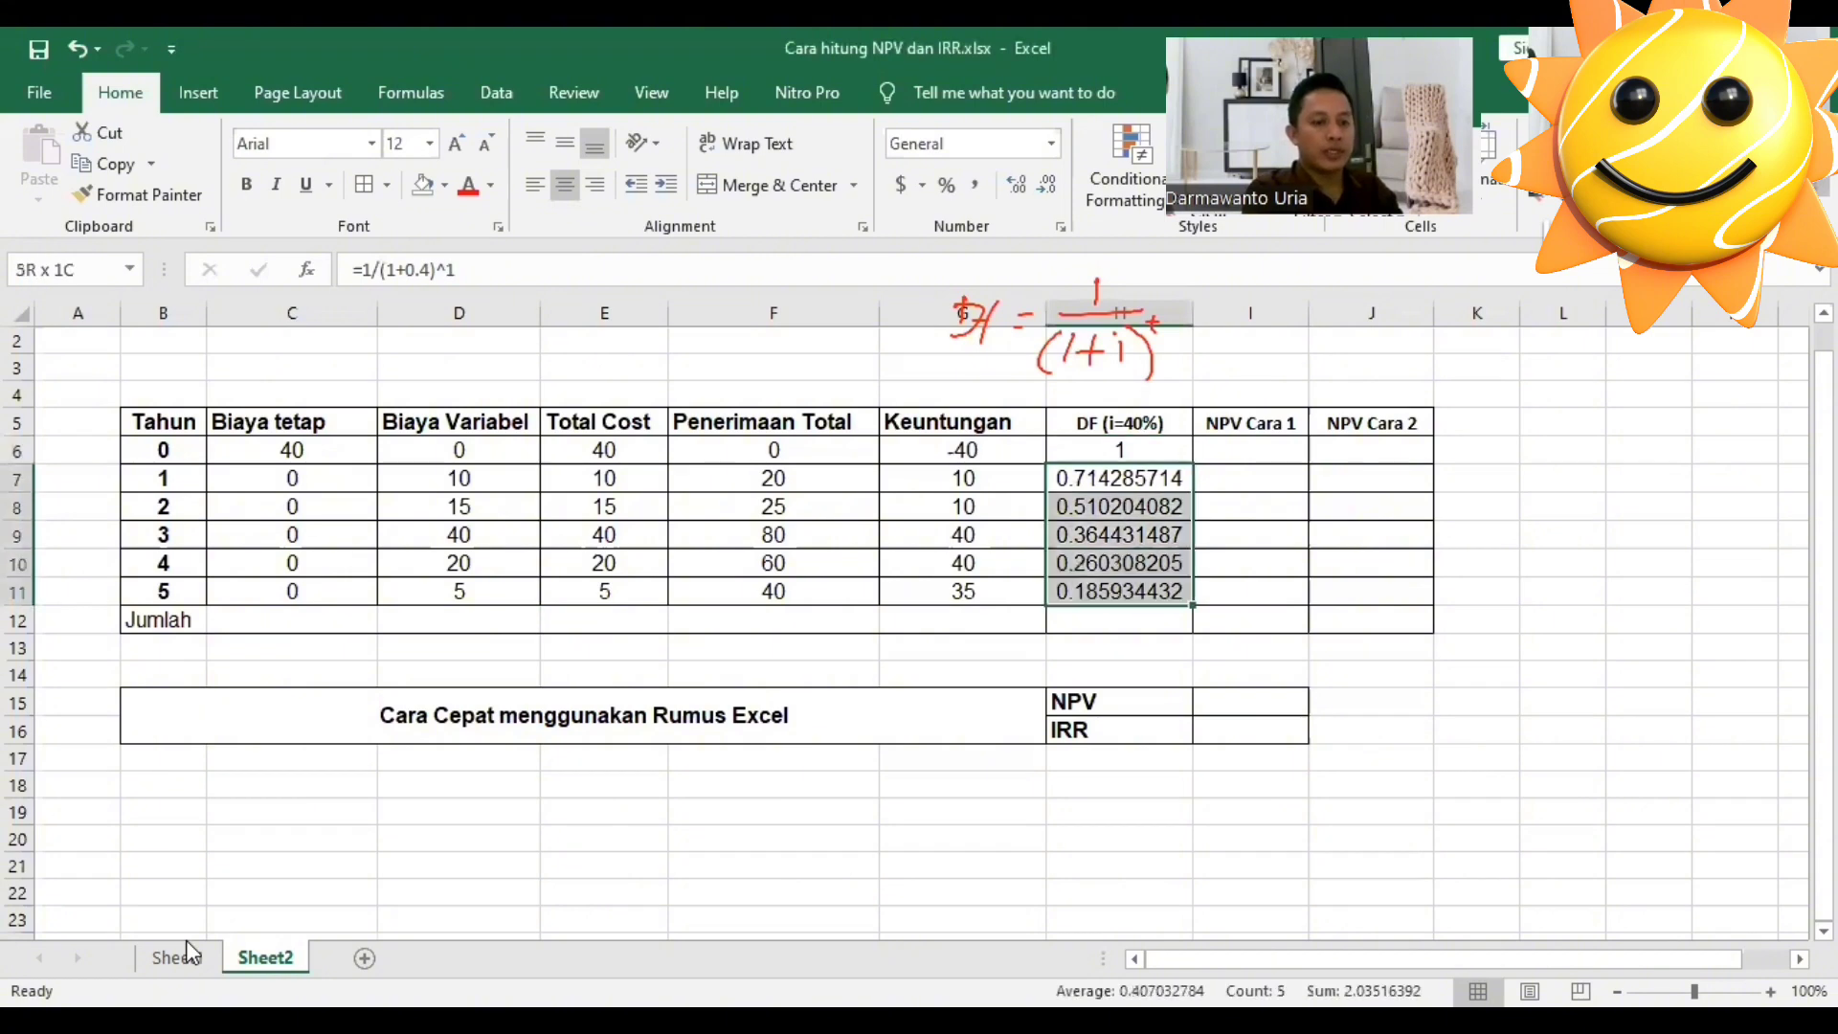
key("Delete")
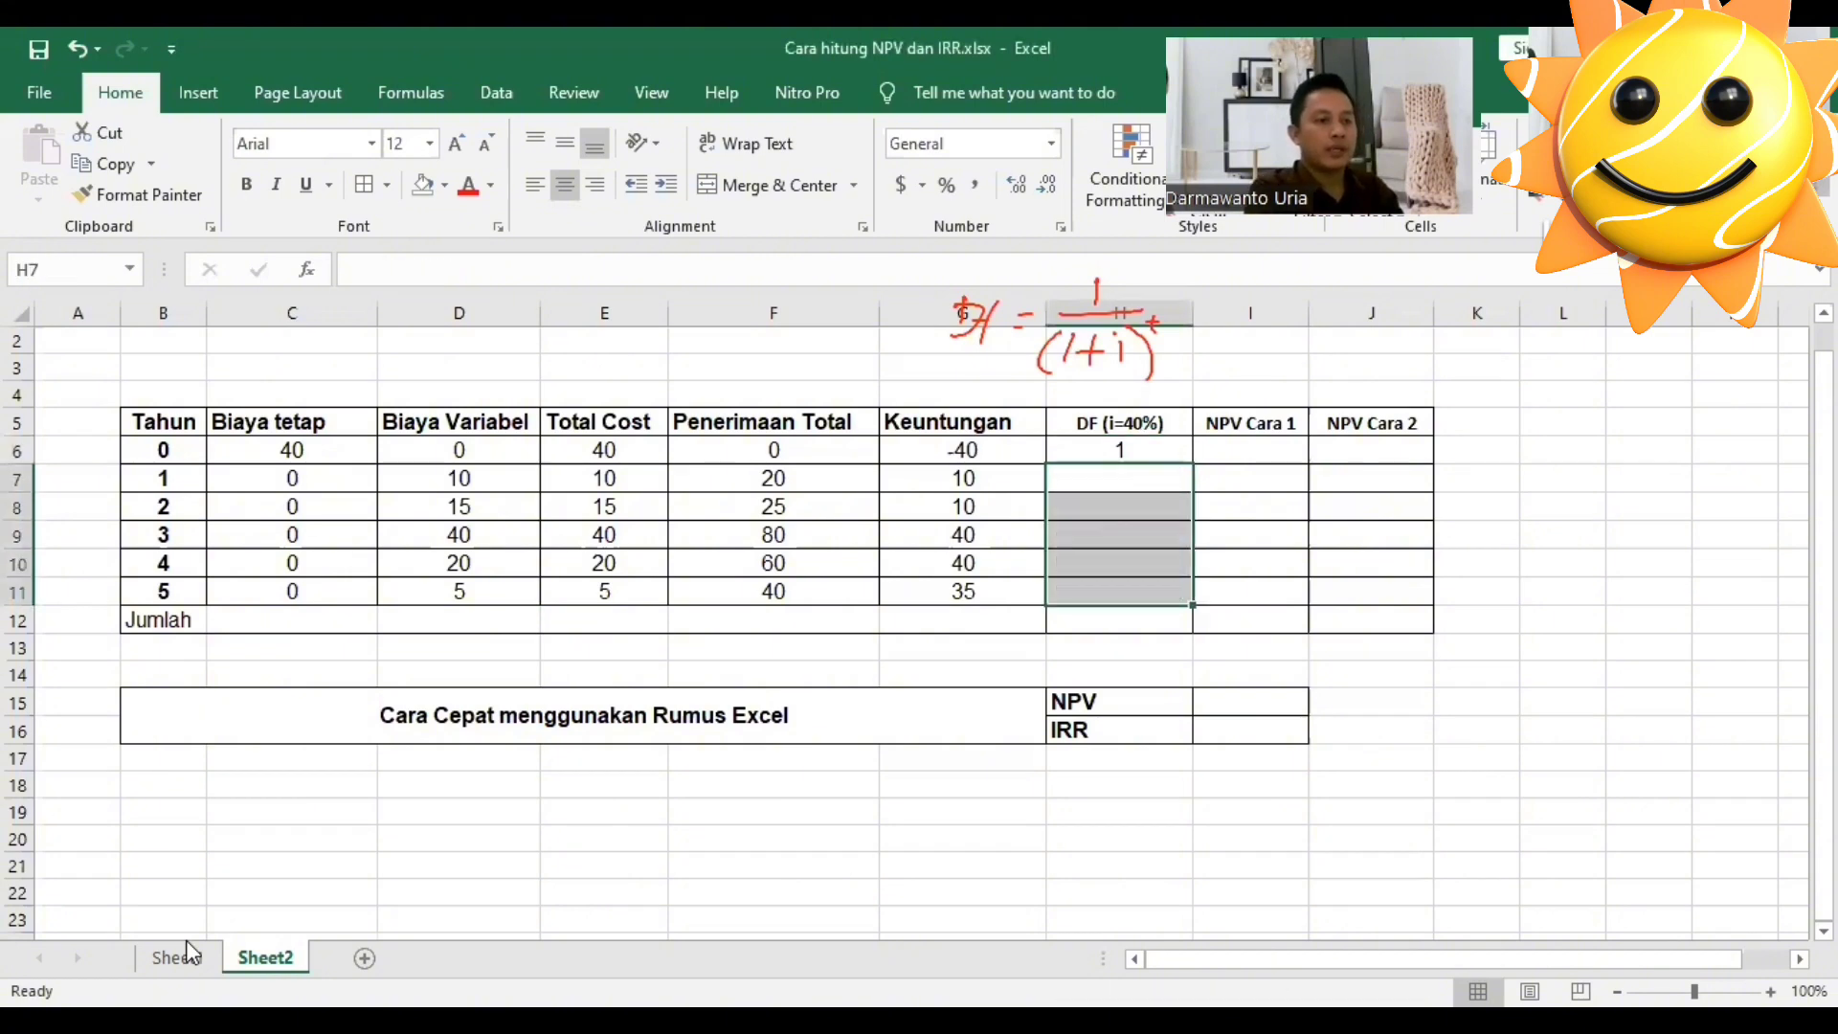
Replace the fixed exponent in H6 with the year range, making the formula =1/(1+0.4)^B6:B11.
key("Up")
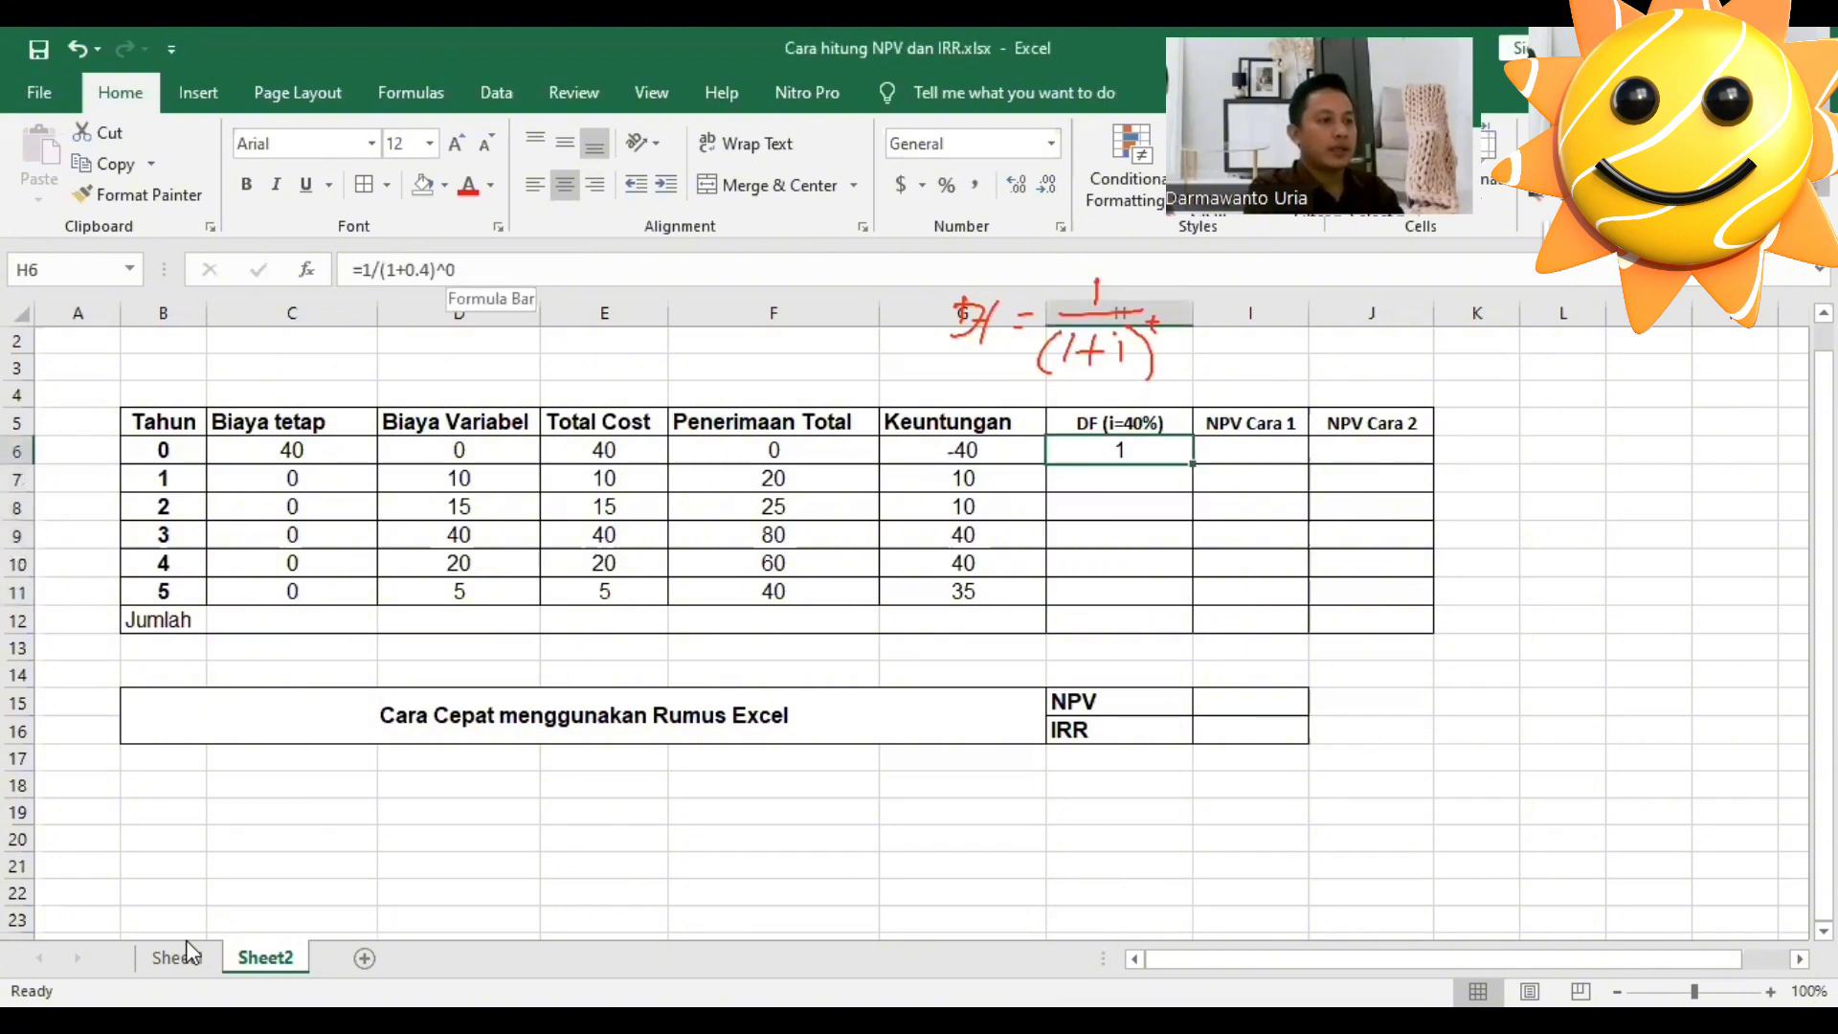
key("F2")
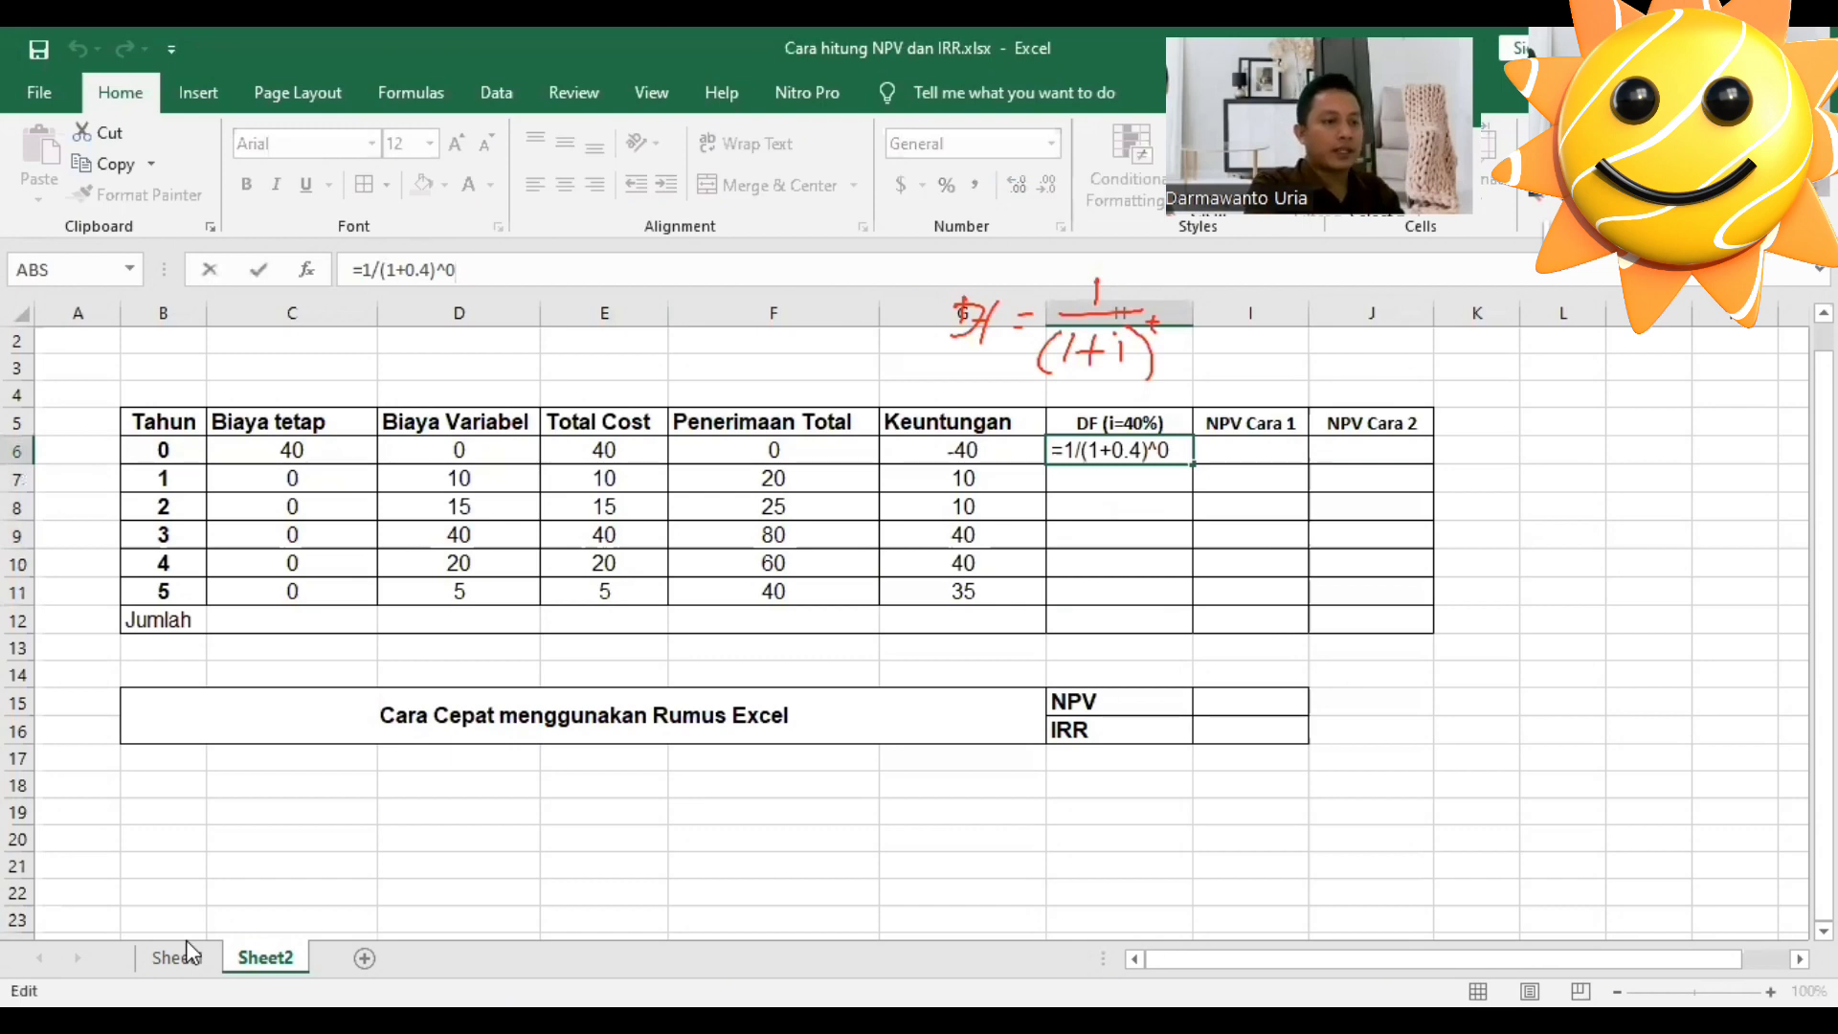
key("BackSpace")
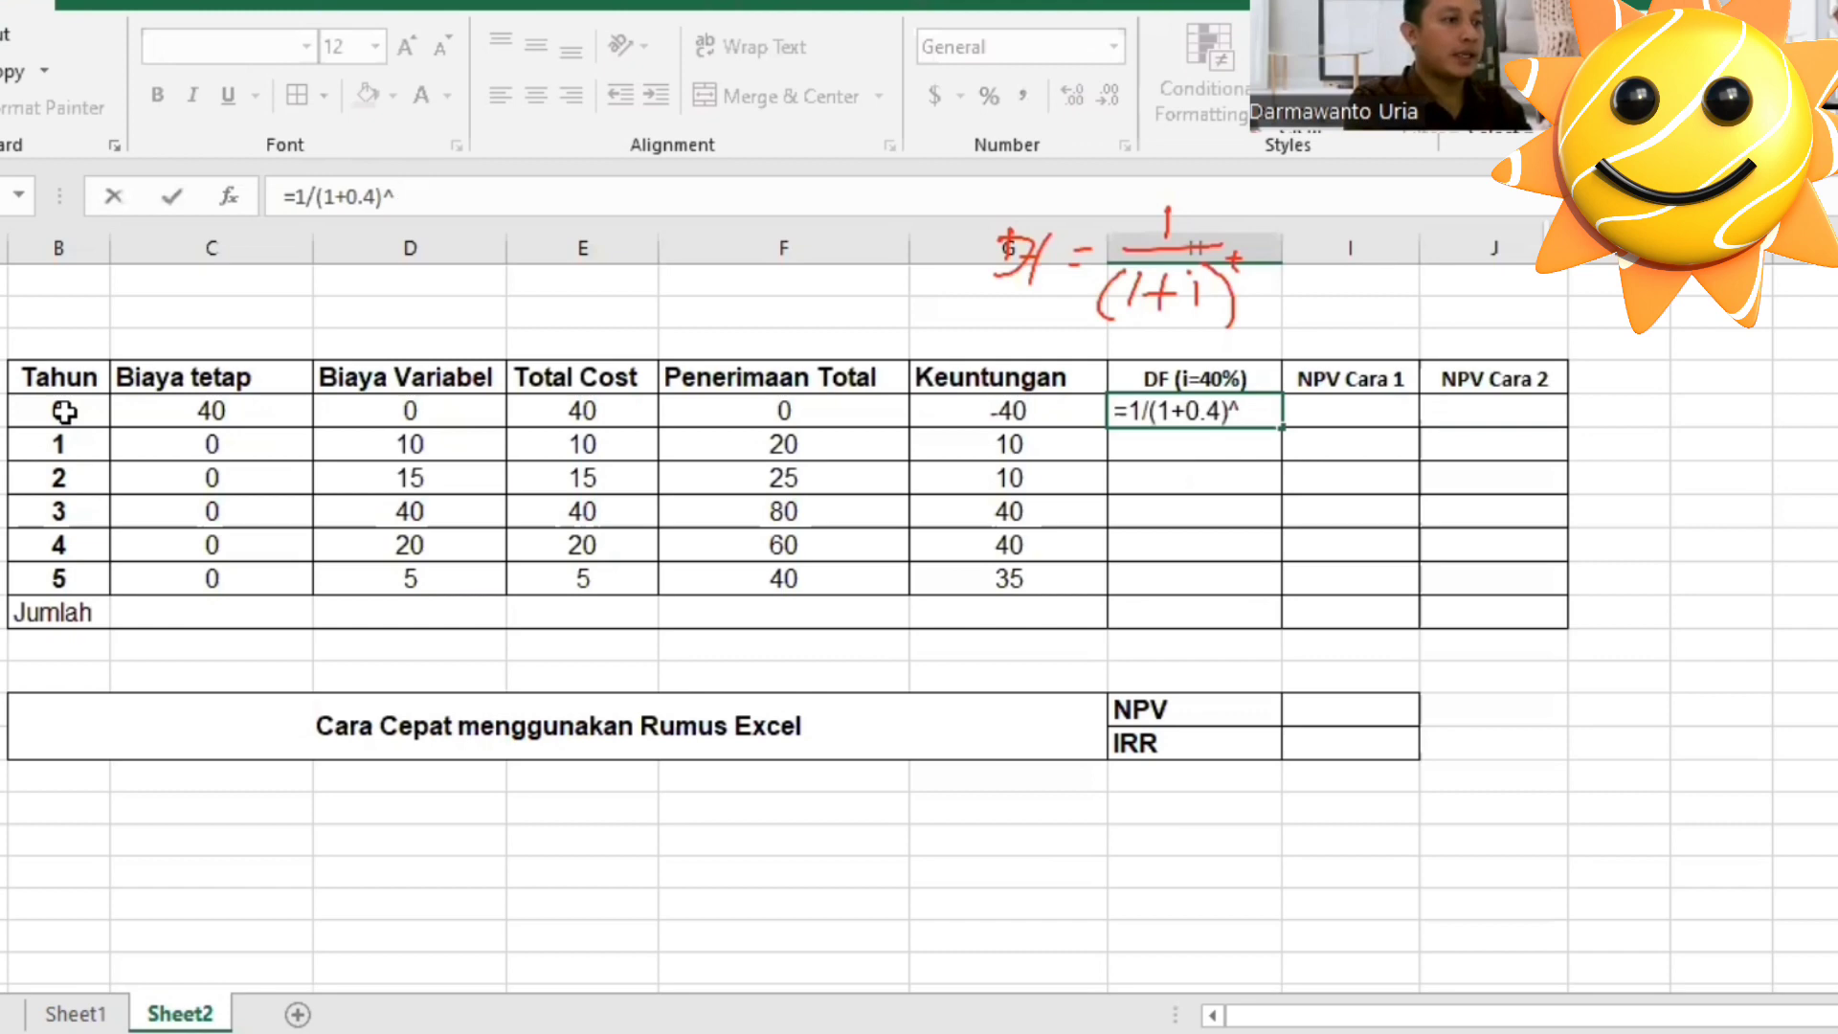
left_click(64, 412)
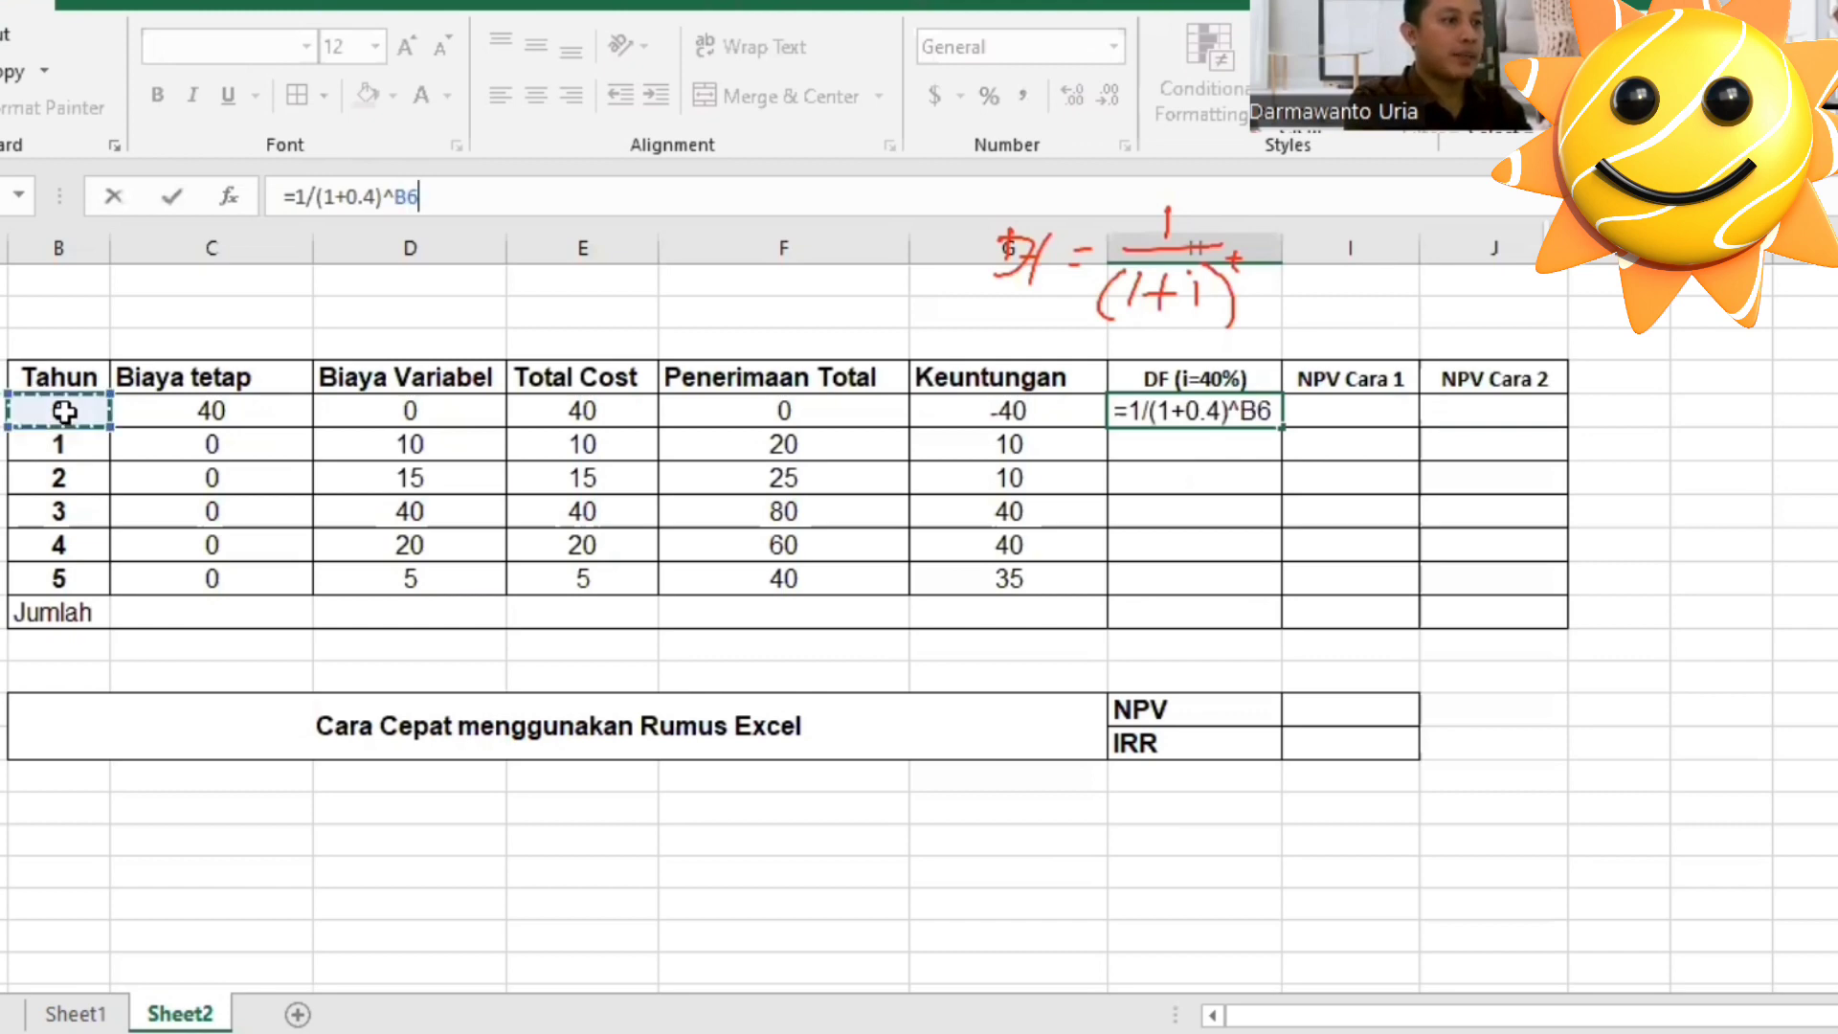
left_click(52, 565, "shift")
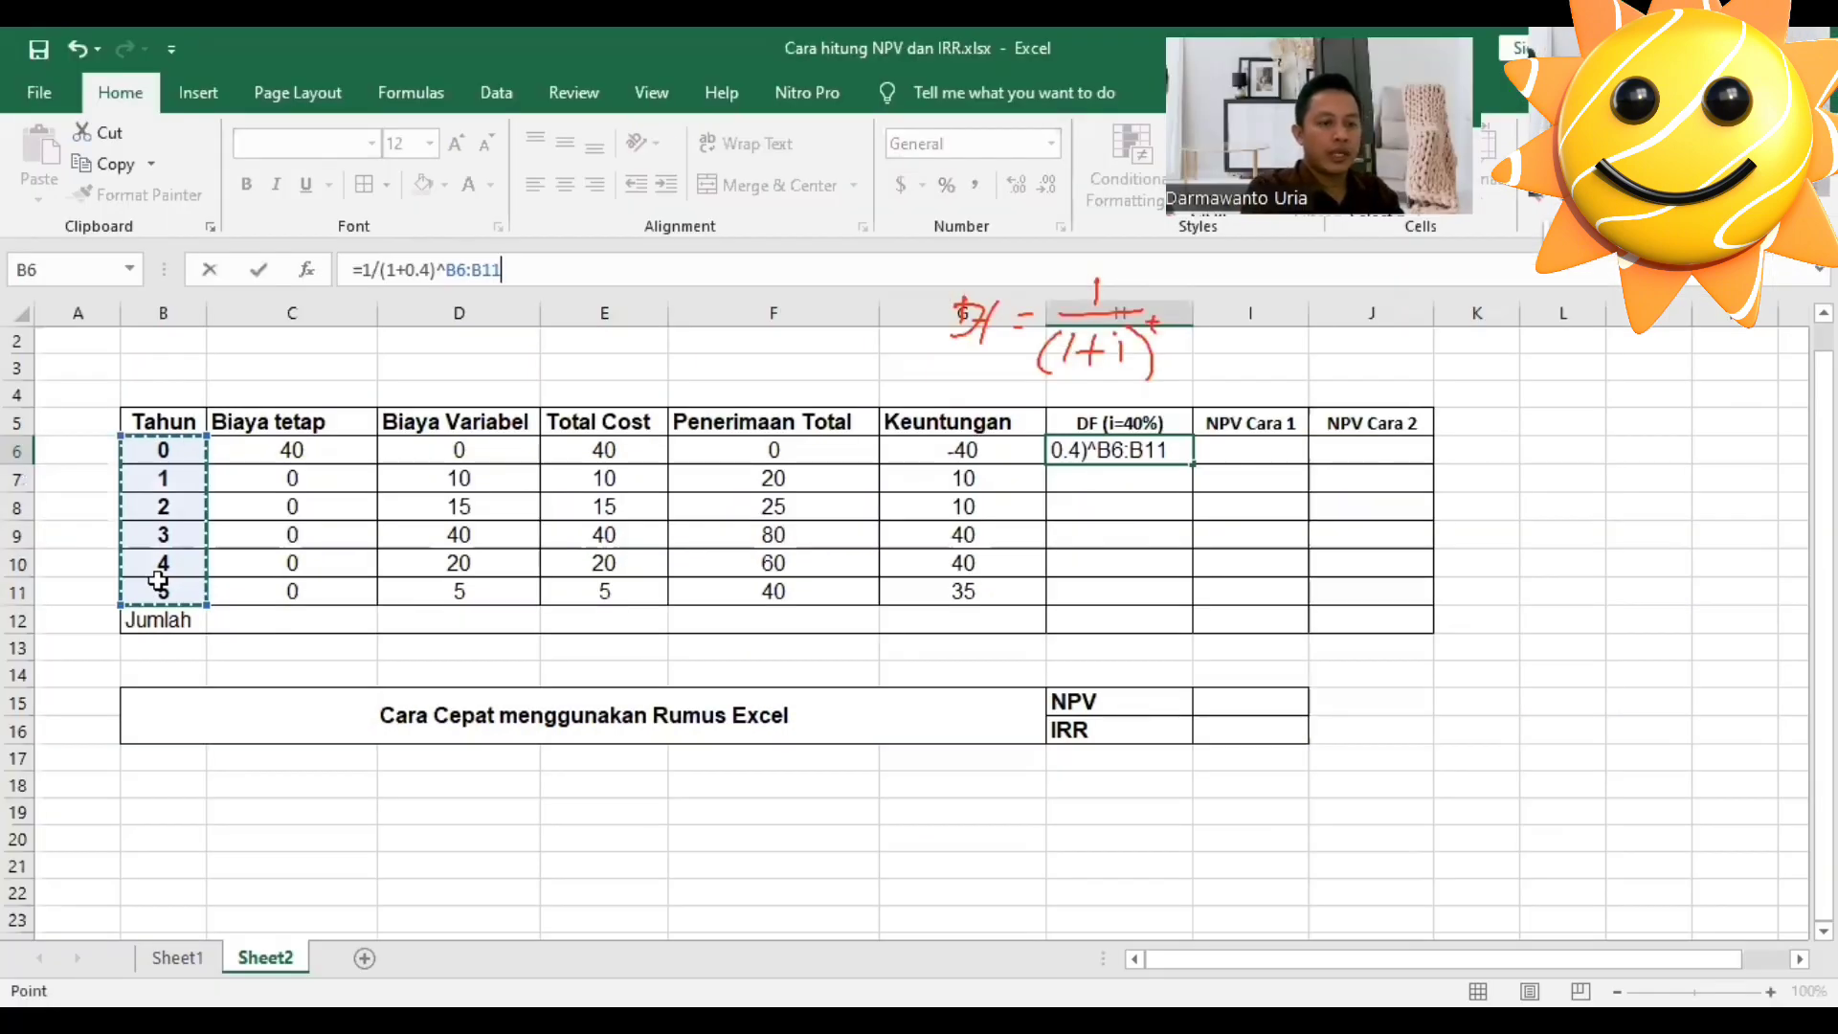
key("Return")
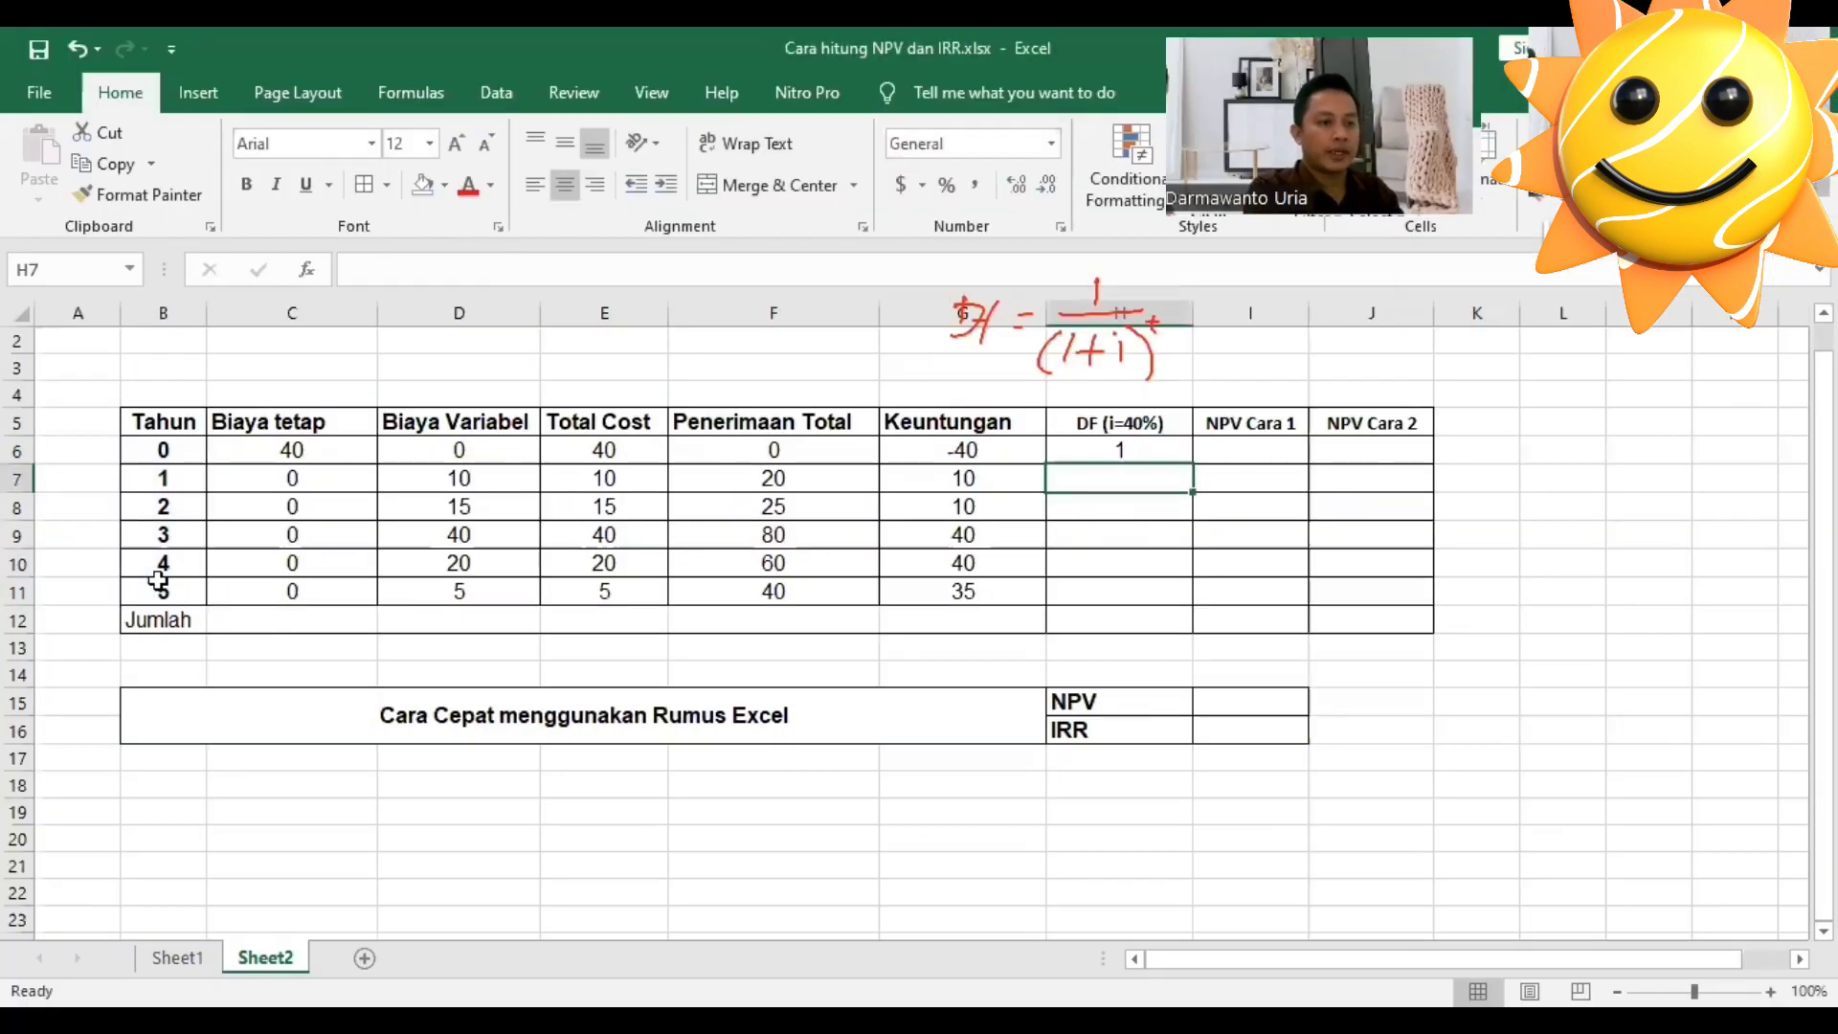
Fill the year 0 discount factor formula from H6 down to the year 5 row, H11.
key("Up")
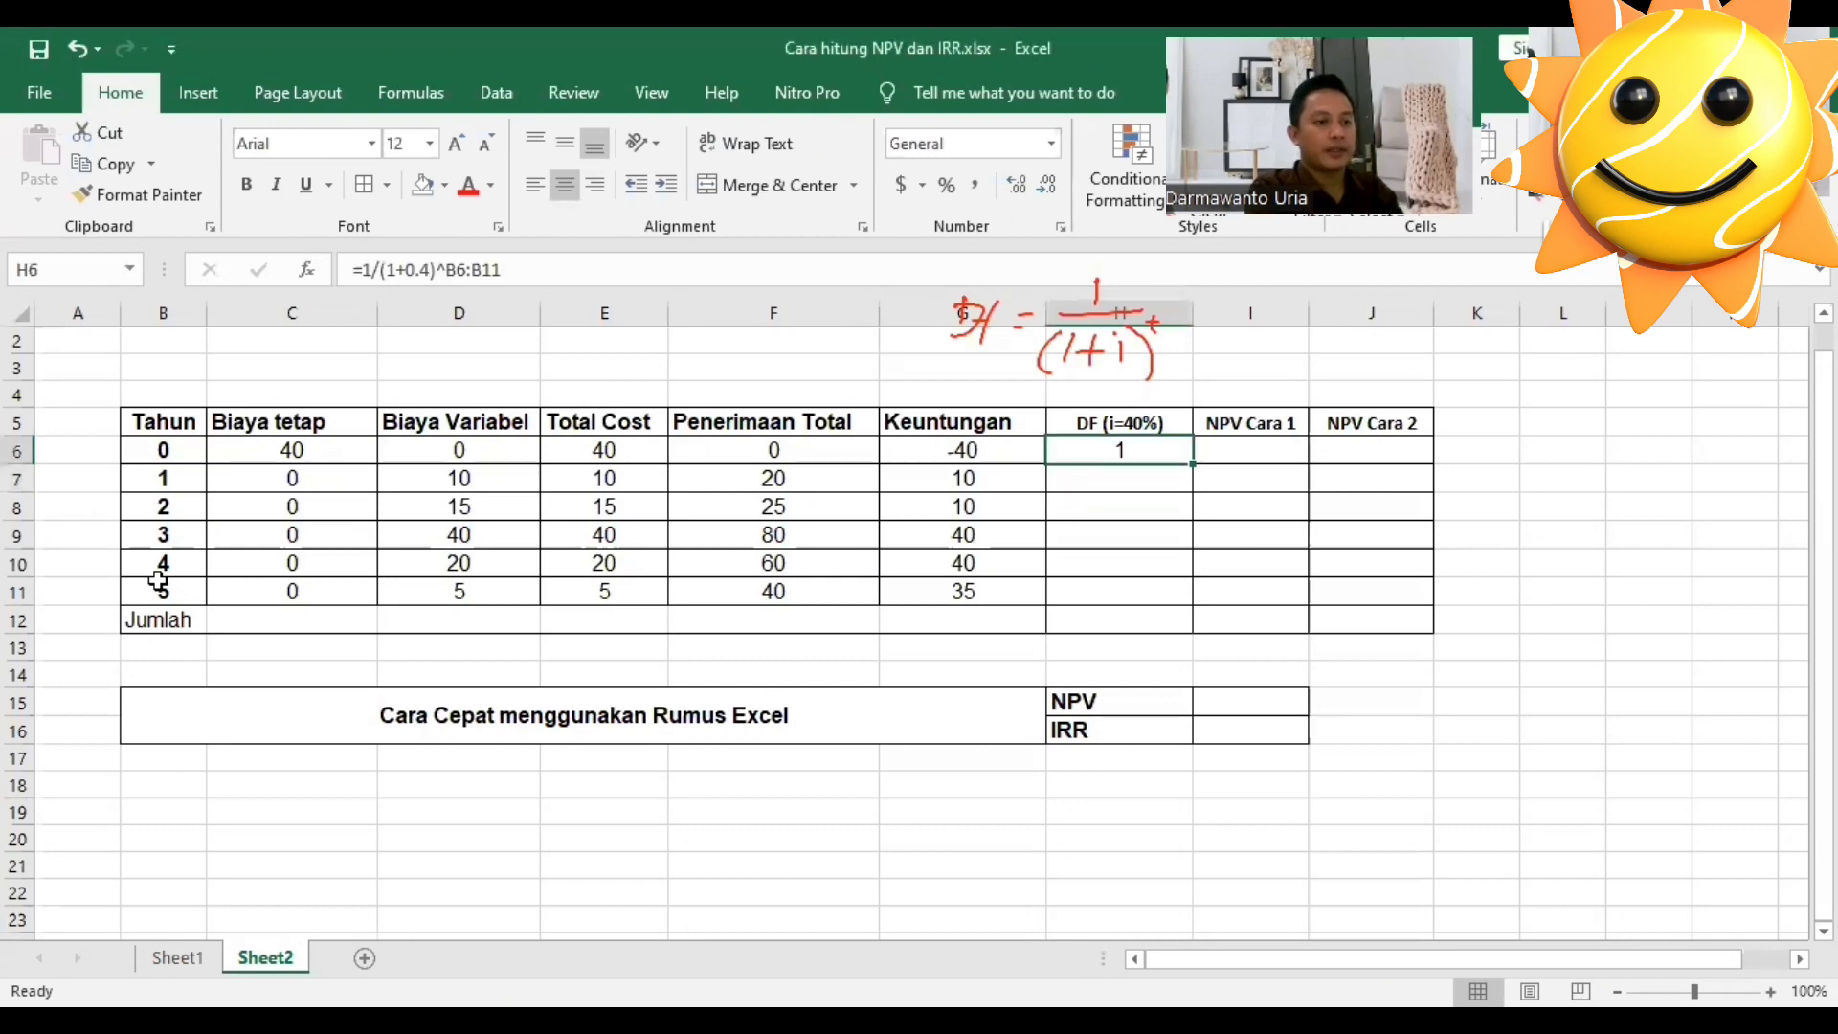
left_click_drag(1192, 465, 1193, 599)
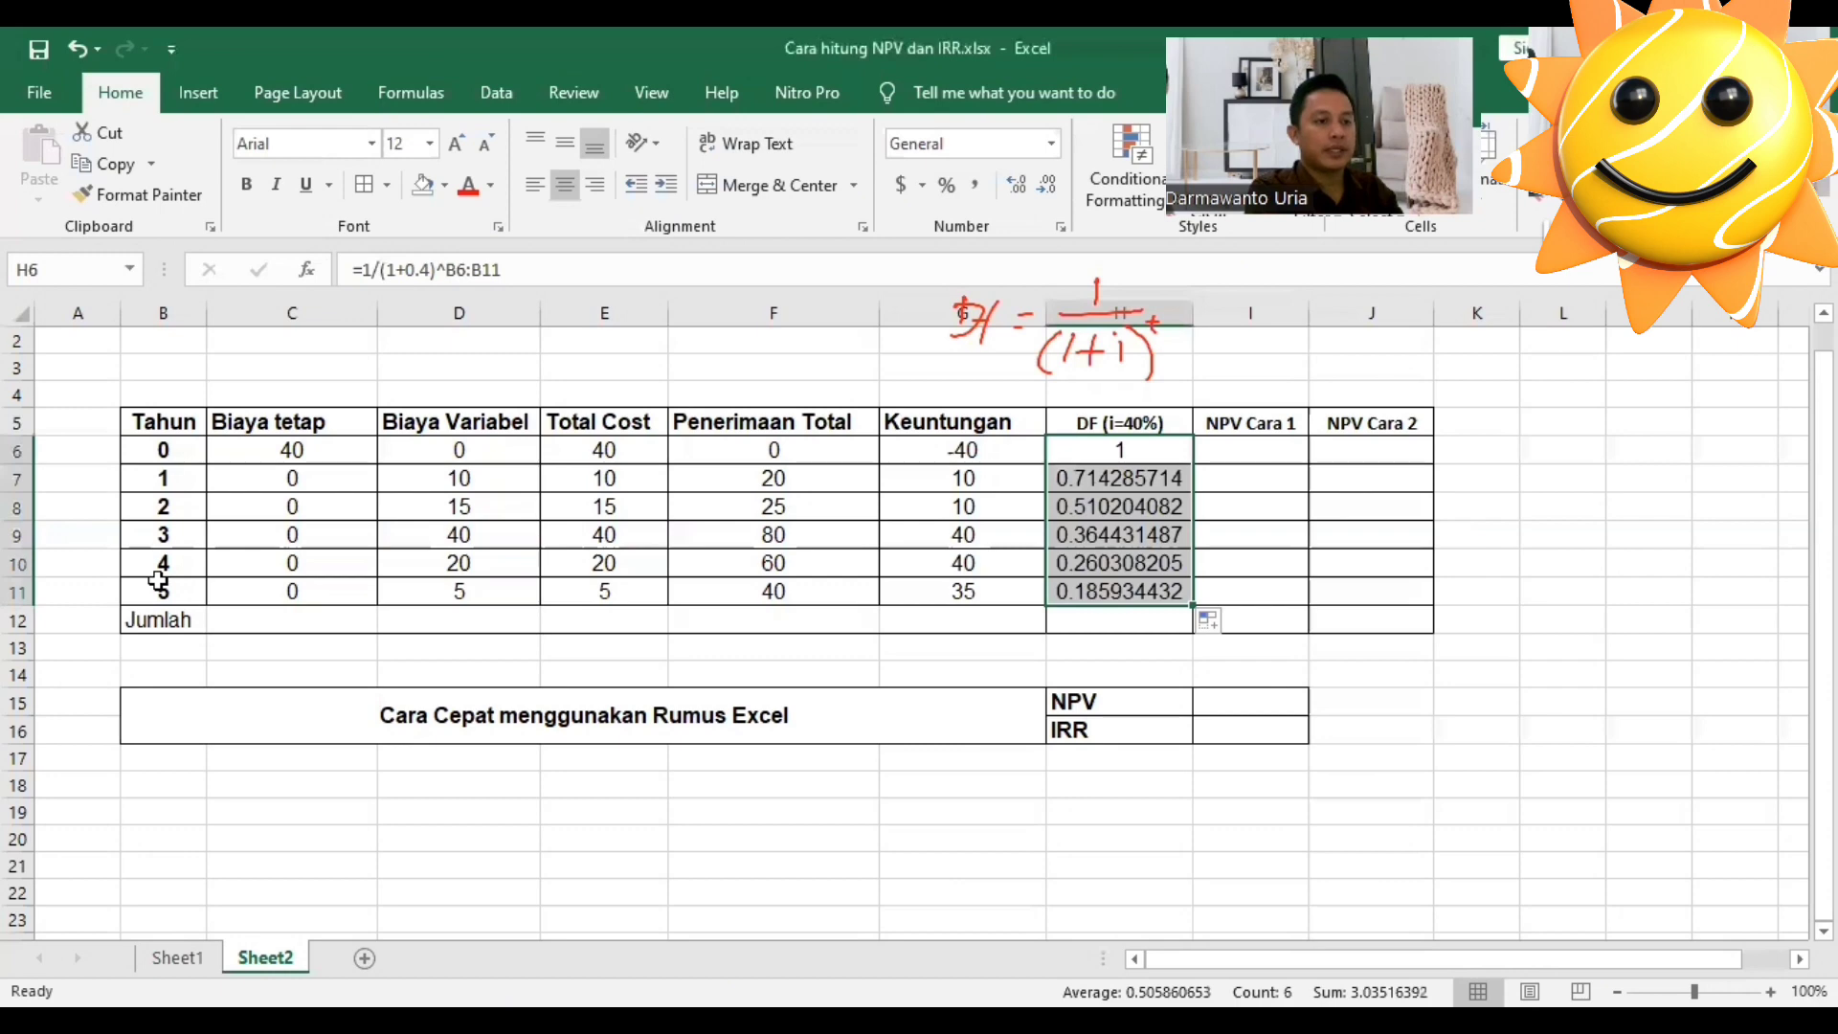
key("Down")
key("Down")
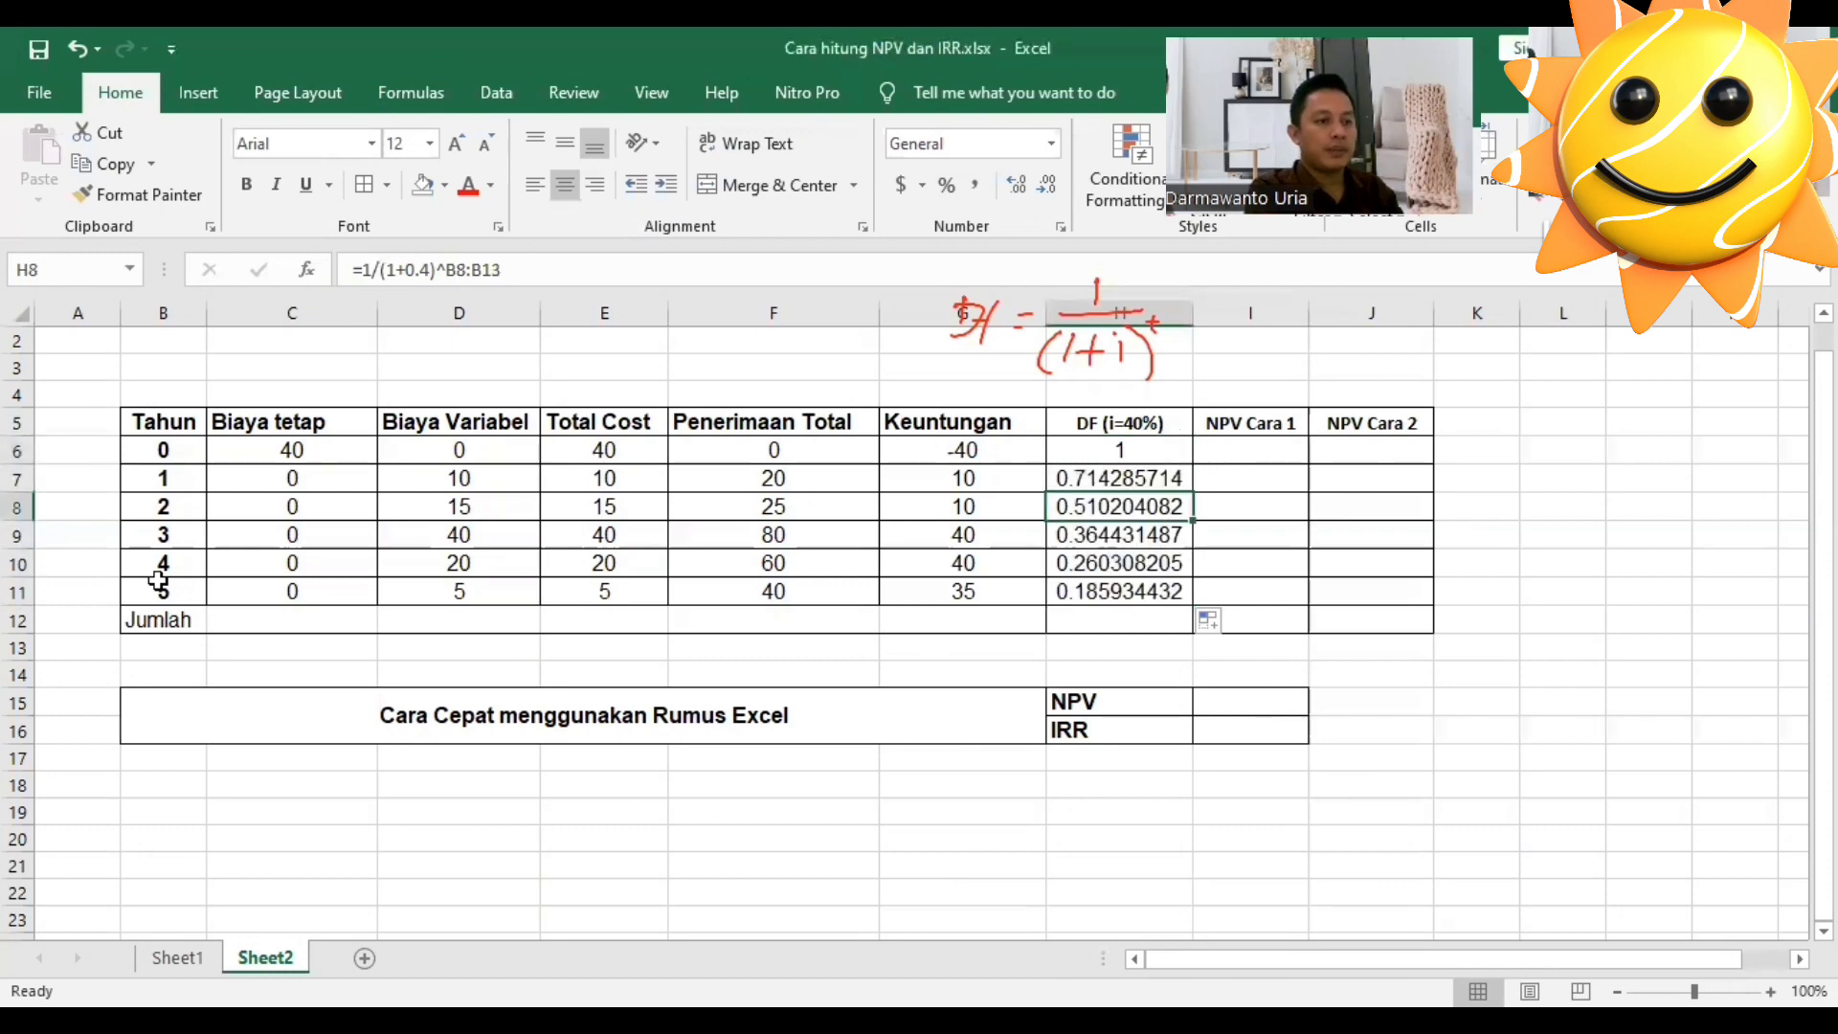
Correct the year ranges in the discount factor formulas below H6 so they end at B11, such as B8:B11 in H8.
key("Up")
key("F2")
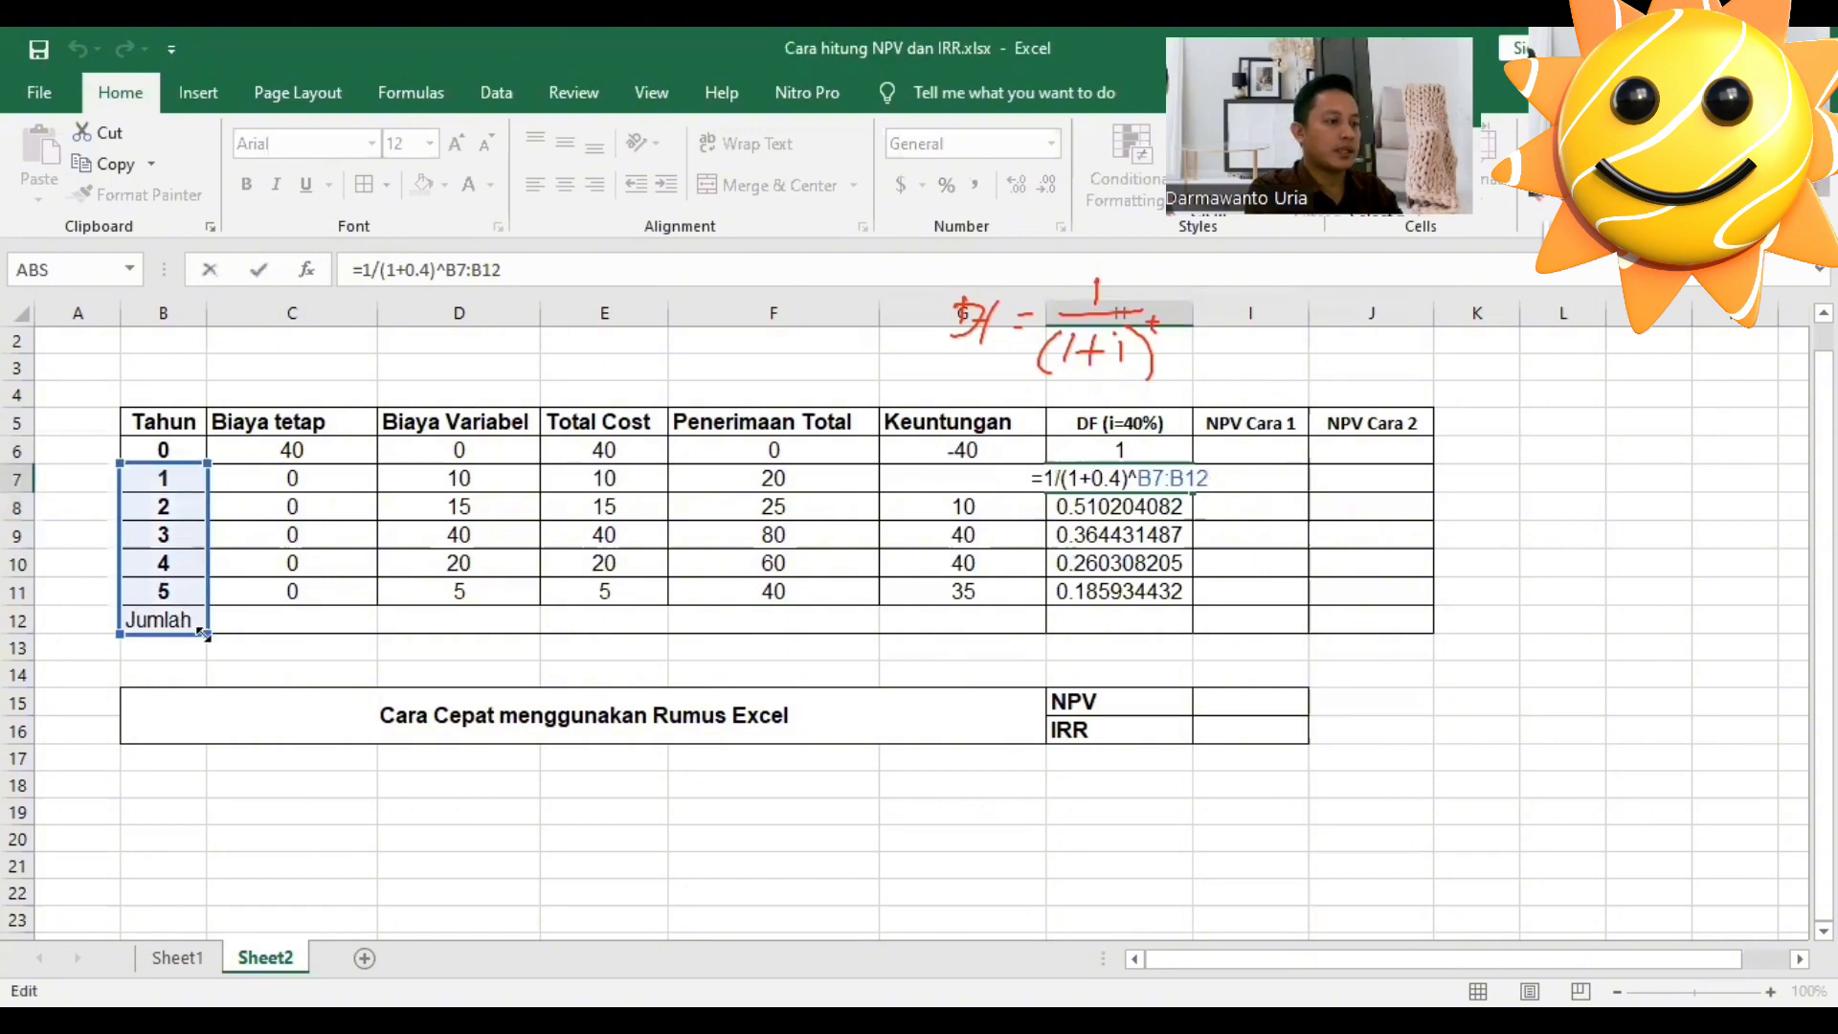
left_click_drag(203, 632, 192, 595)
key("Return")
key("F2")
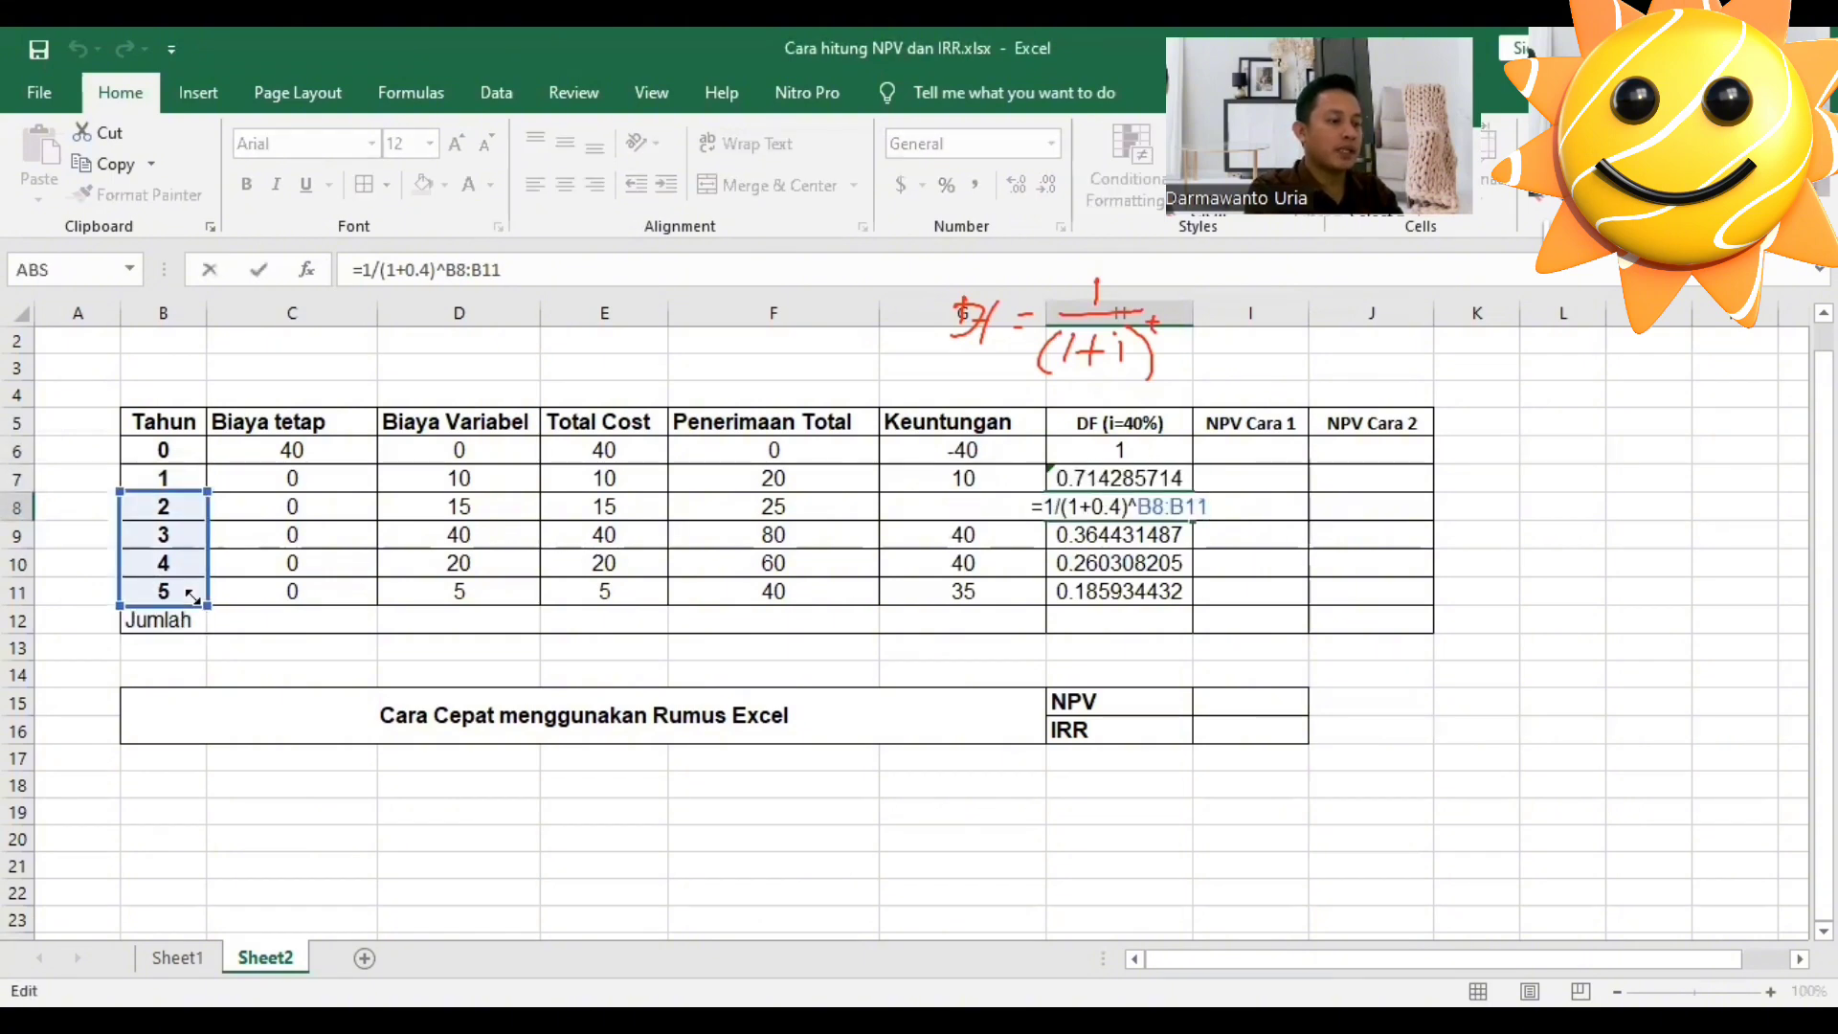
key("Return")
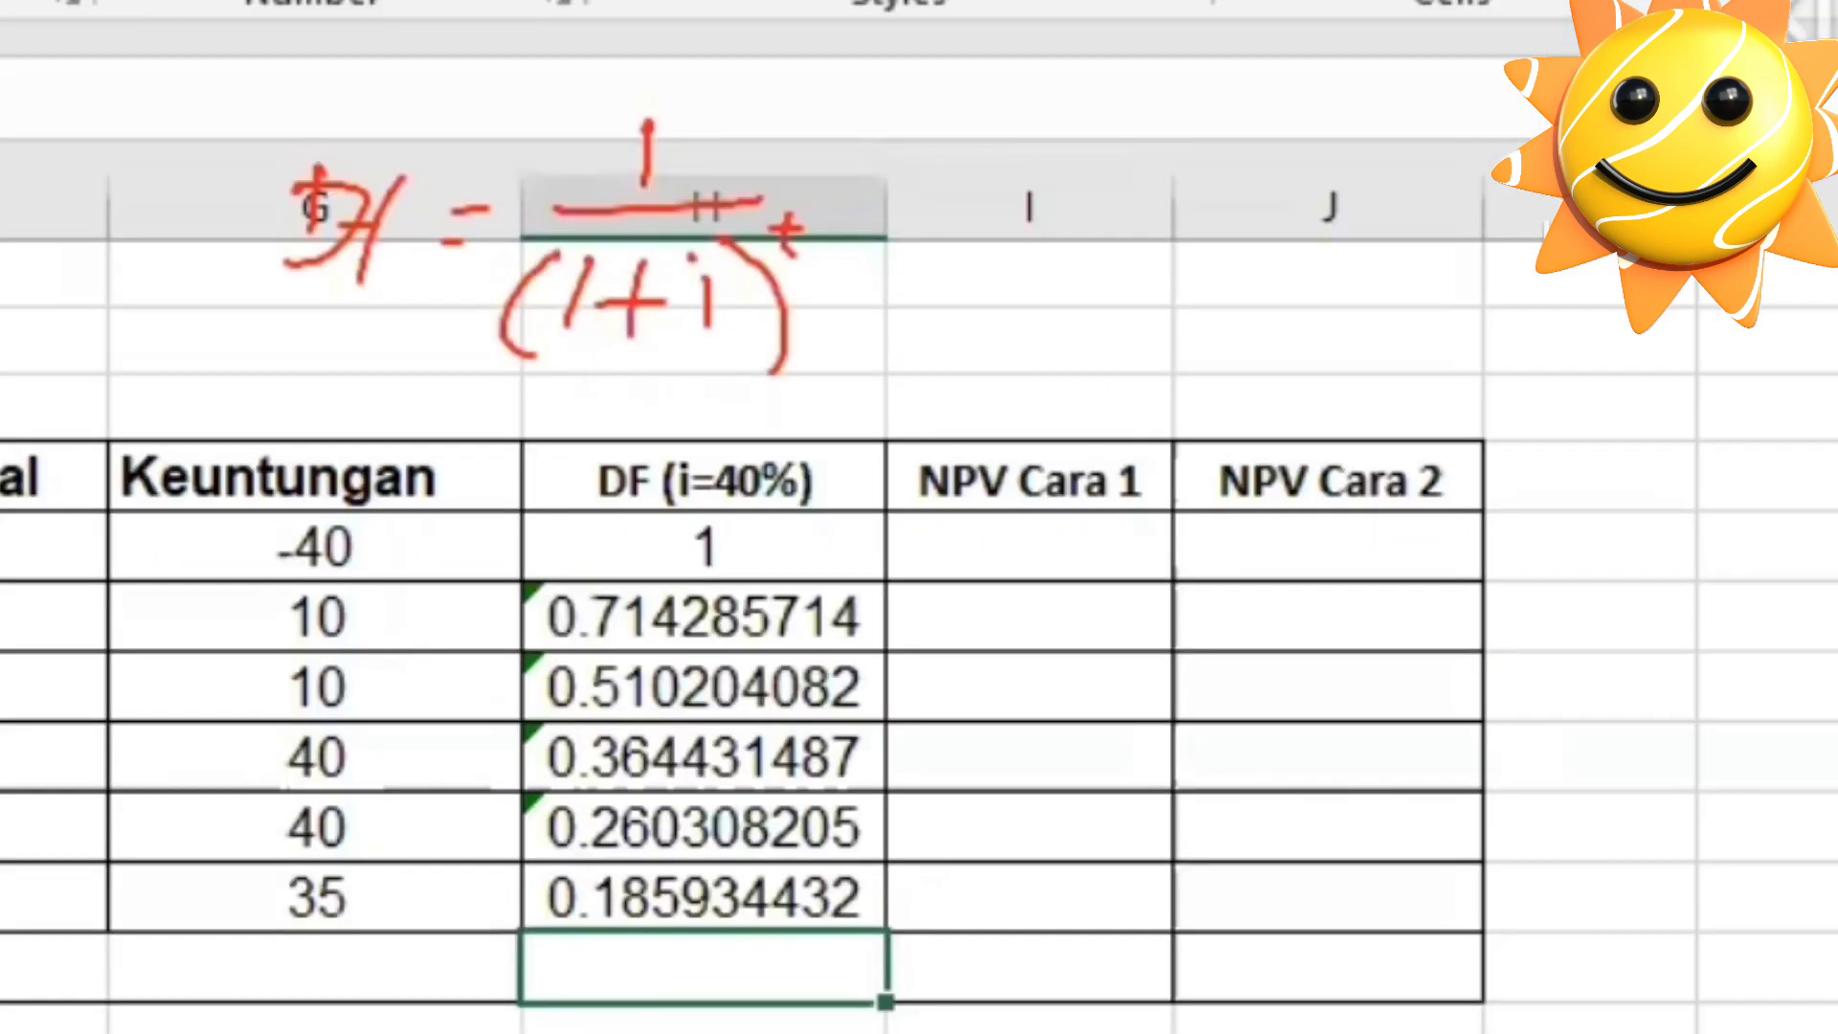
Enter =G6*H6 in cell I6 under NPV Cara 1 and fill it down to the year 5 row, I11.
left_click(1030, 546)
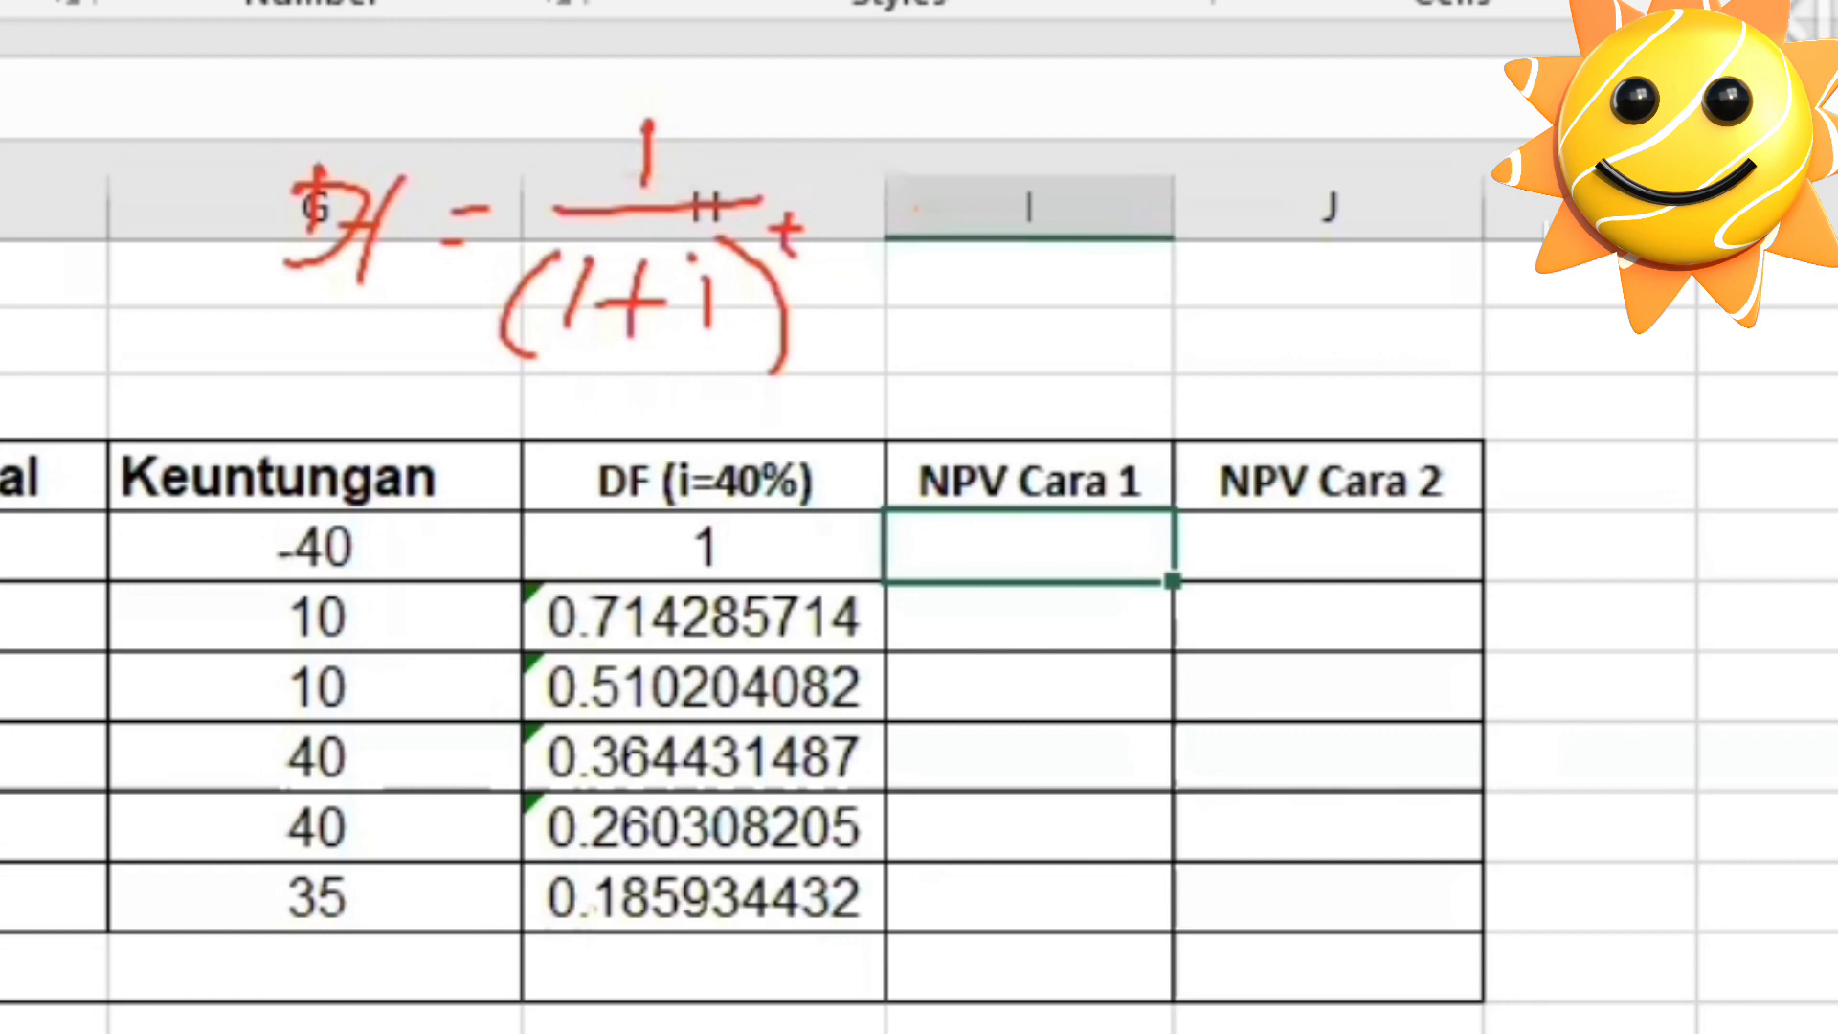
type("=")
left_click(315, 547)
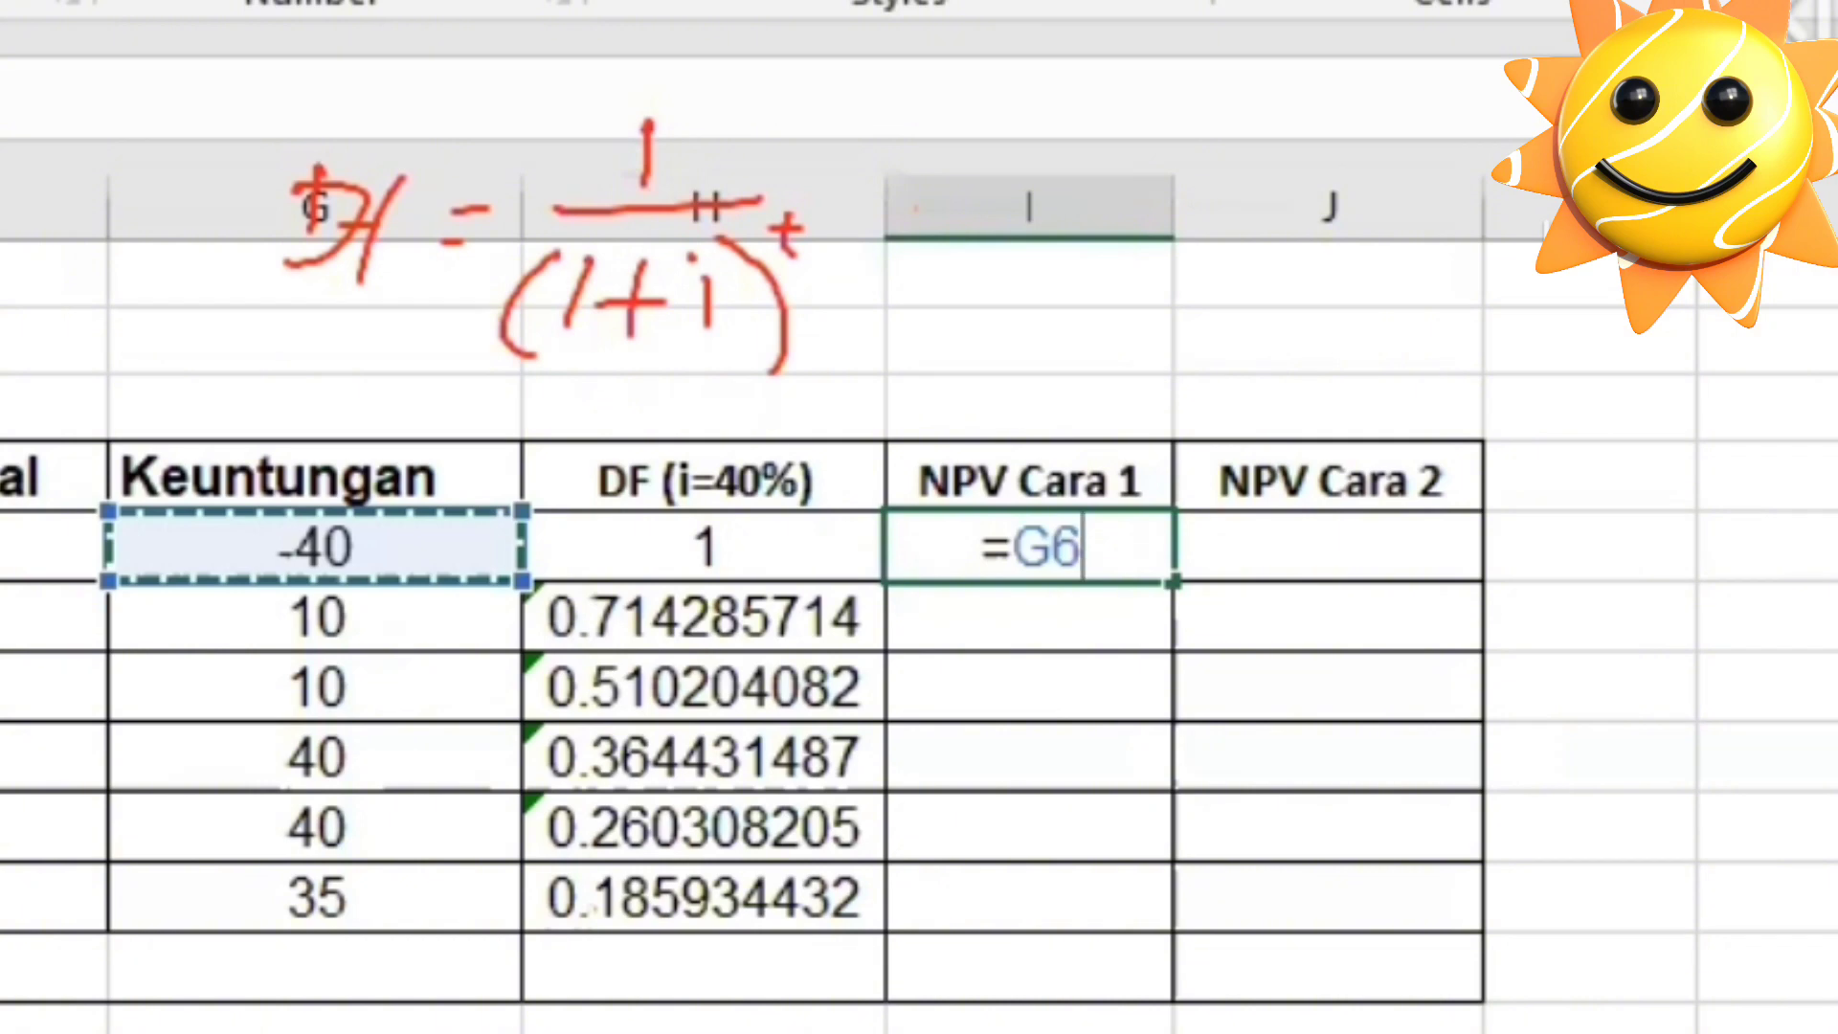
type("*")
left_click(705, 546)
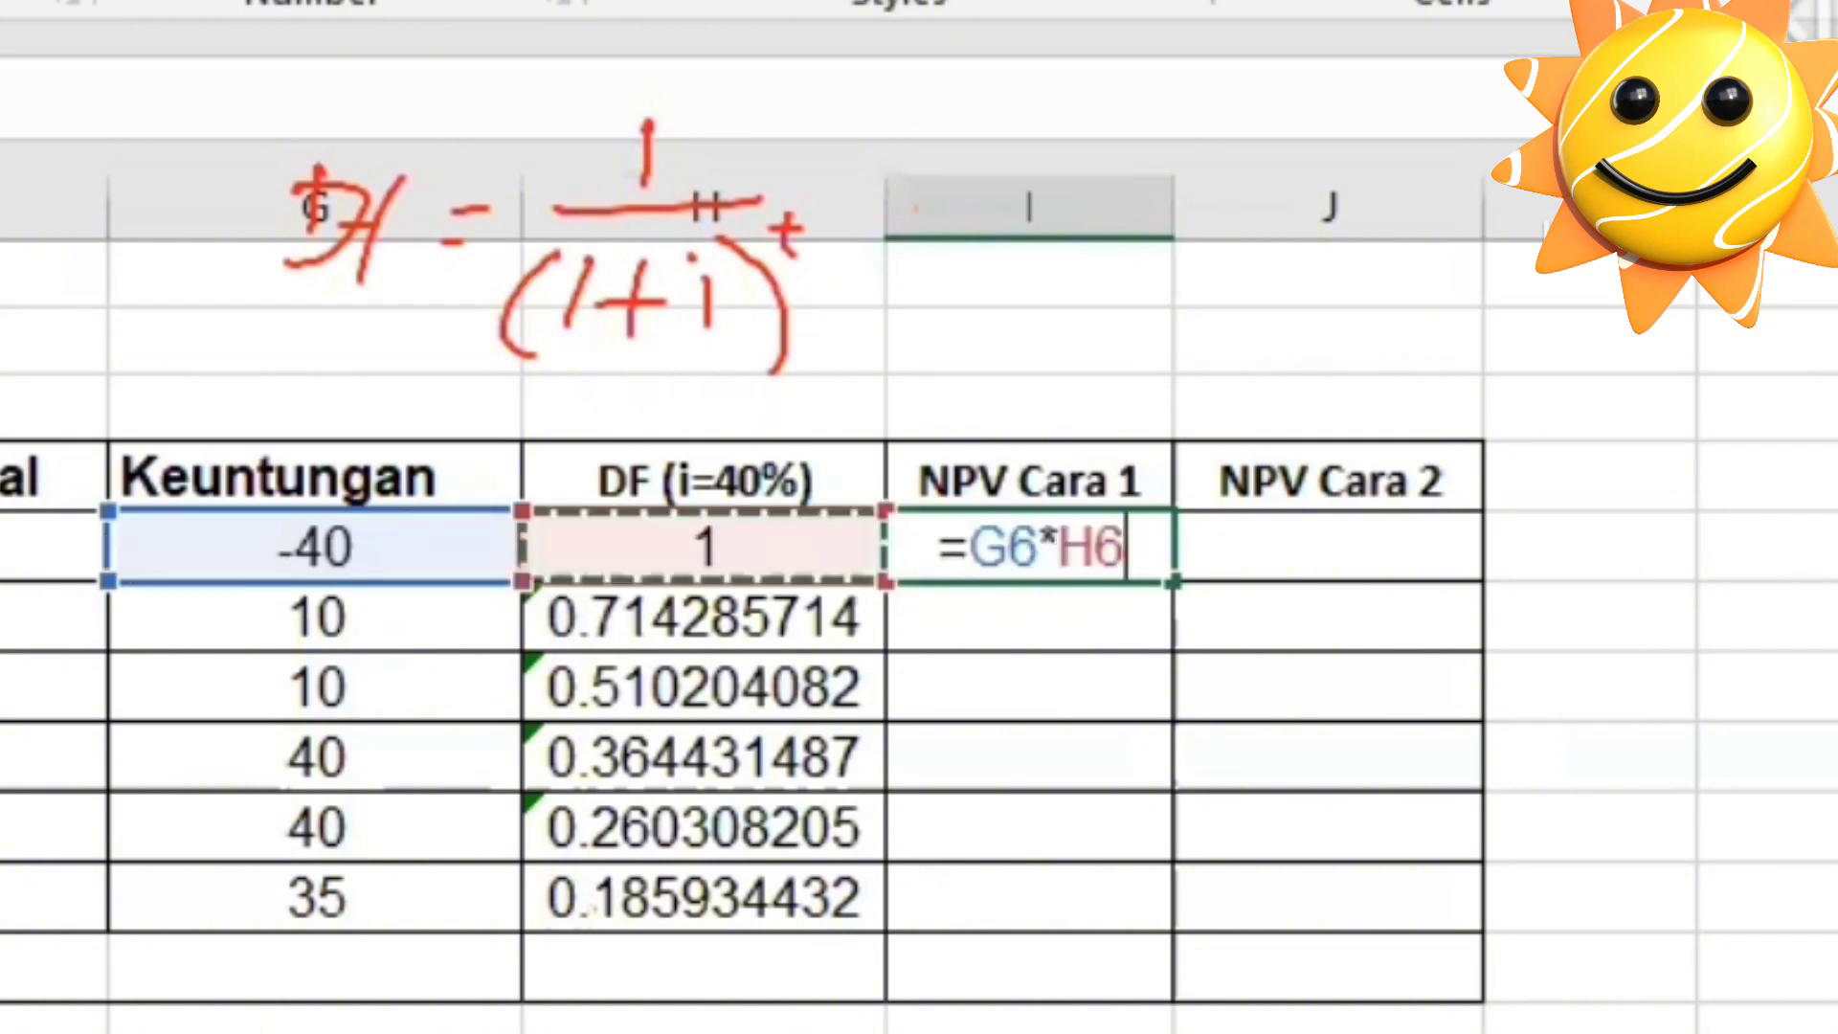
key("Return")
left_click(1028, 547)
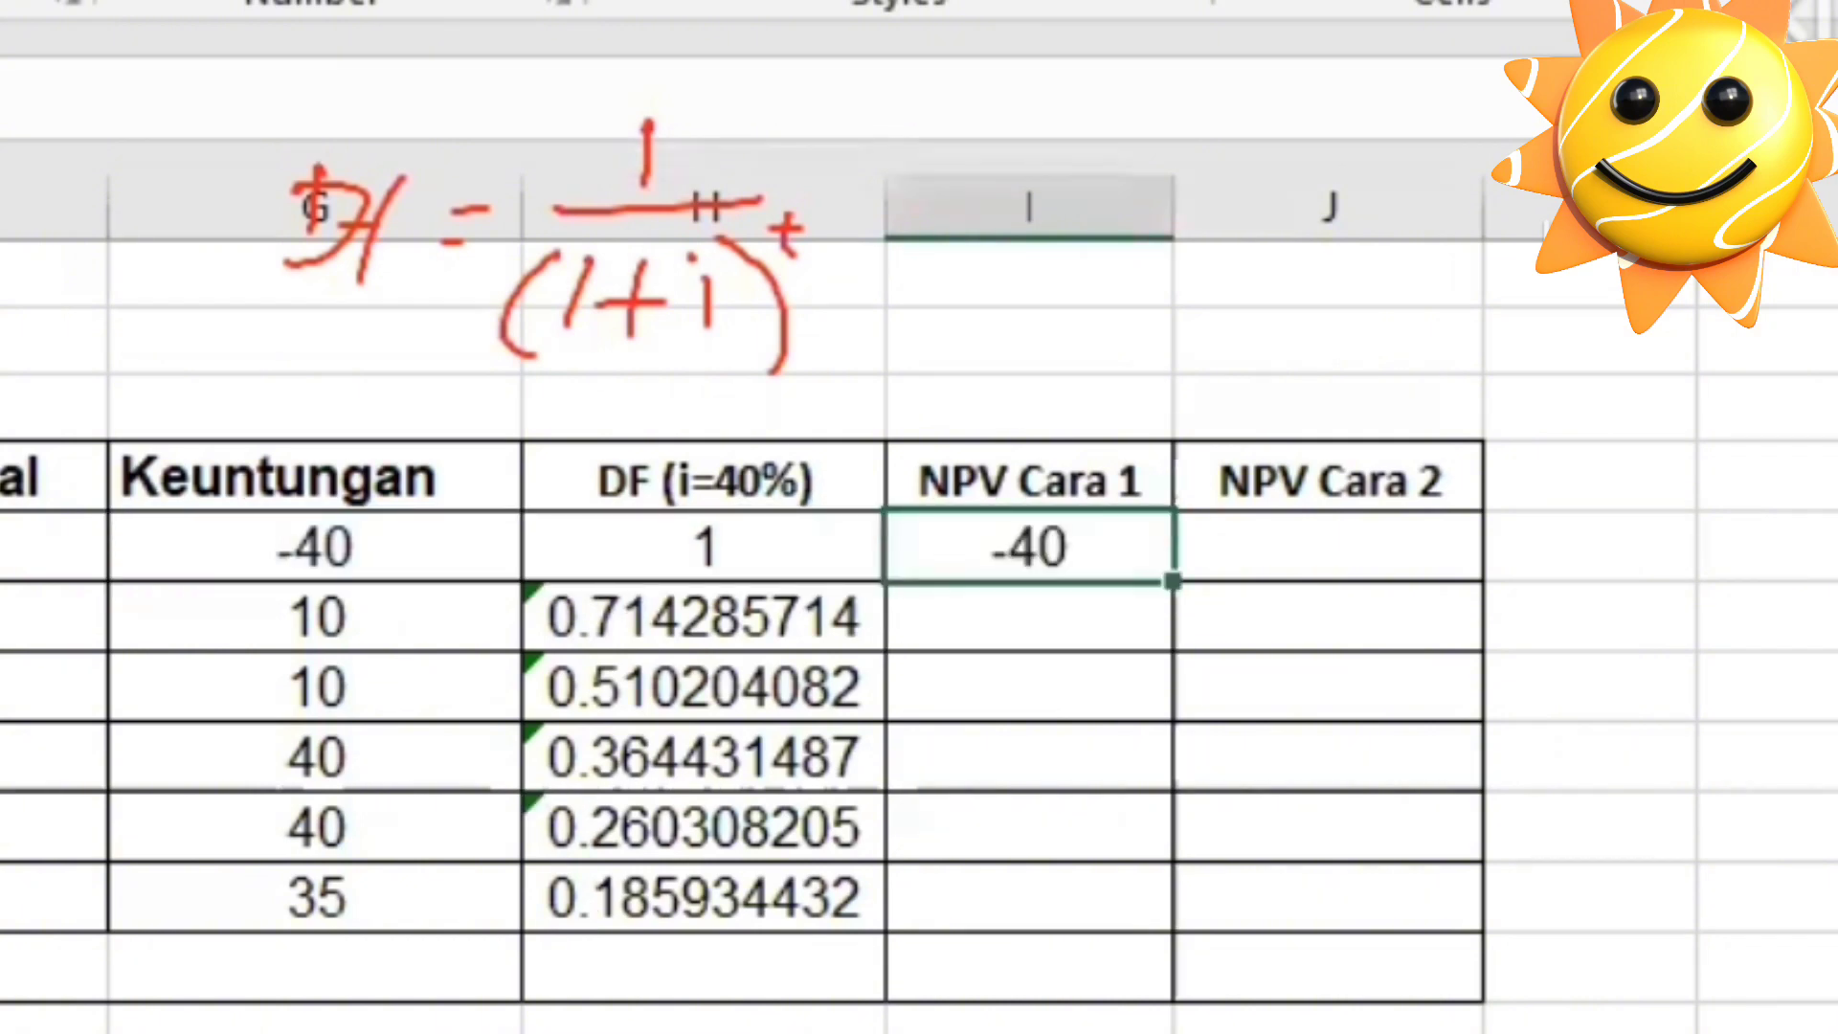
left_click_drag(1171, 581, 1172, 931)
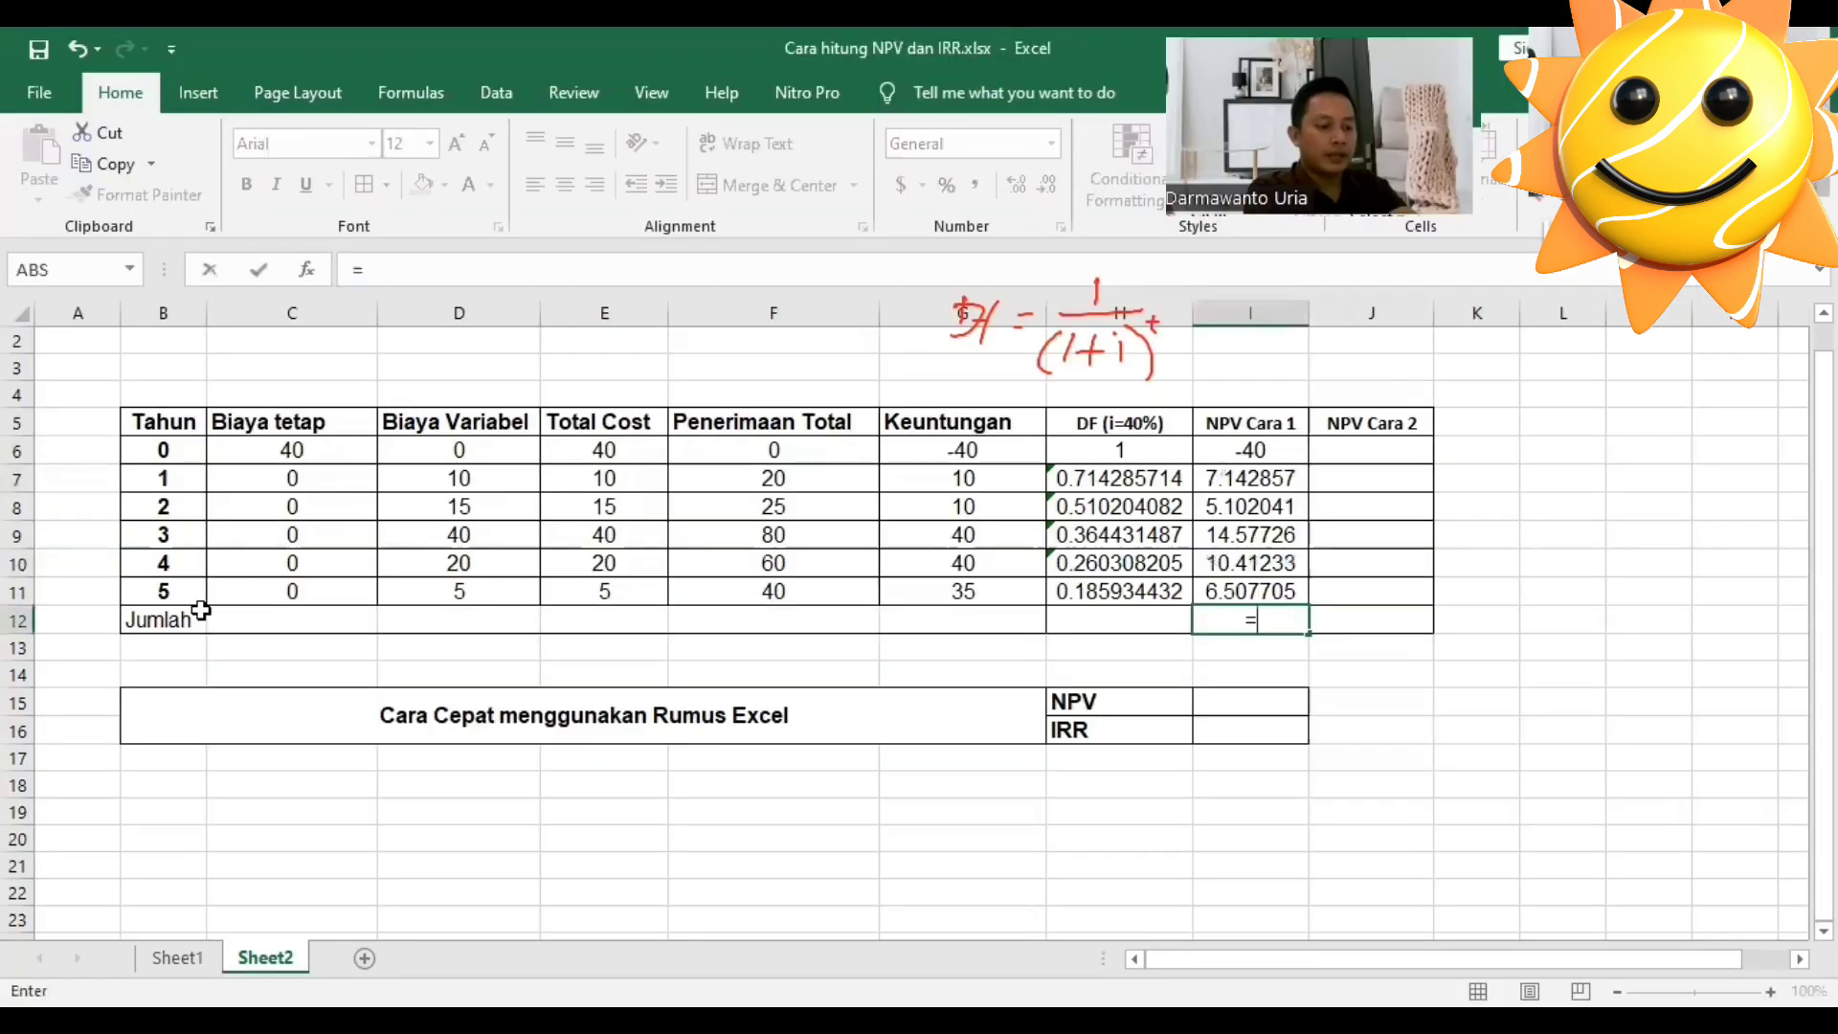
Total the NPV Cara 1 column in the Jumlah row with =SUM(I6:I11) in cell I12.
type("sum")
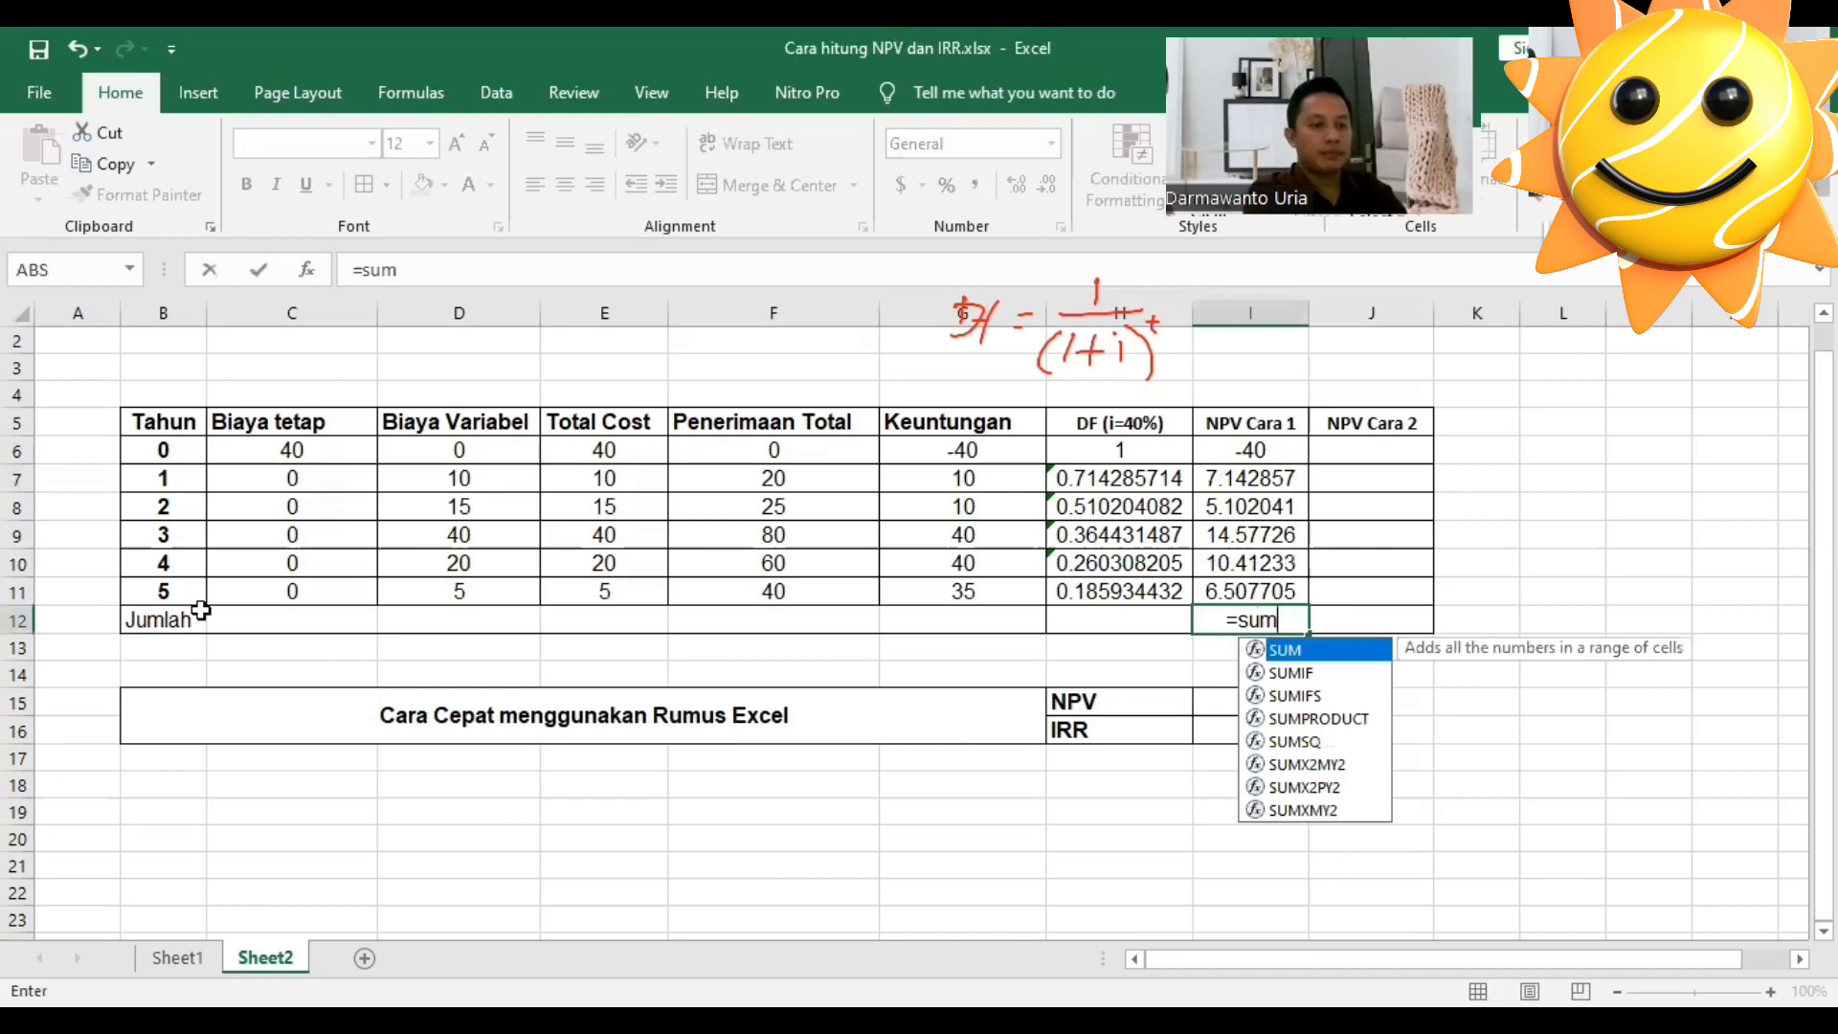
key("Tab")
key("Up")
key("Up")
key("Up")
key("Up")
key("Up")
key("Up")
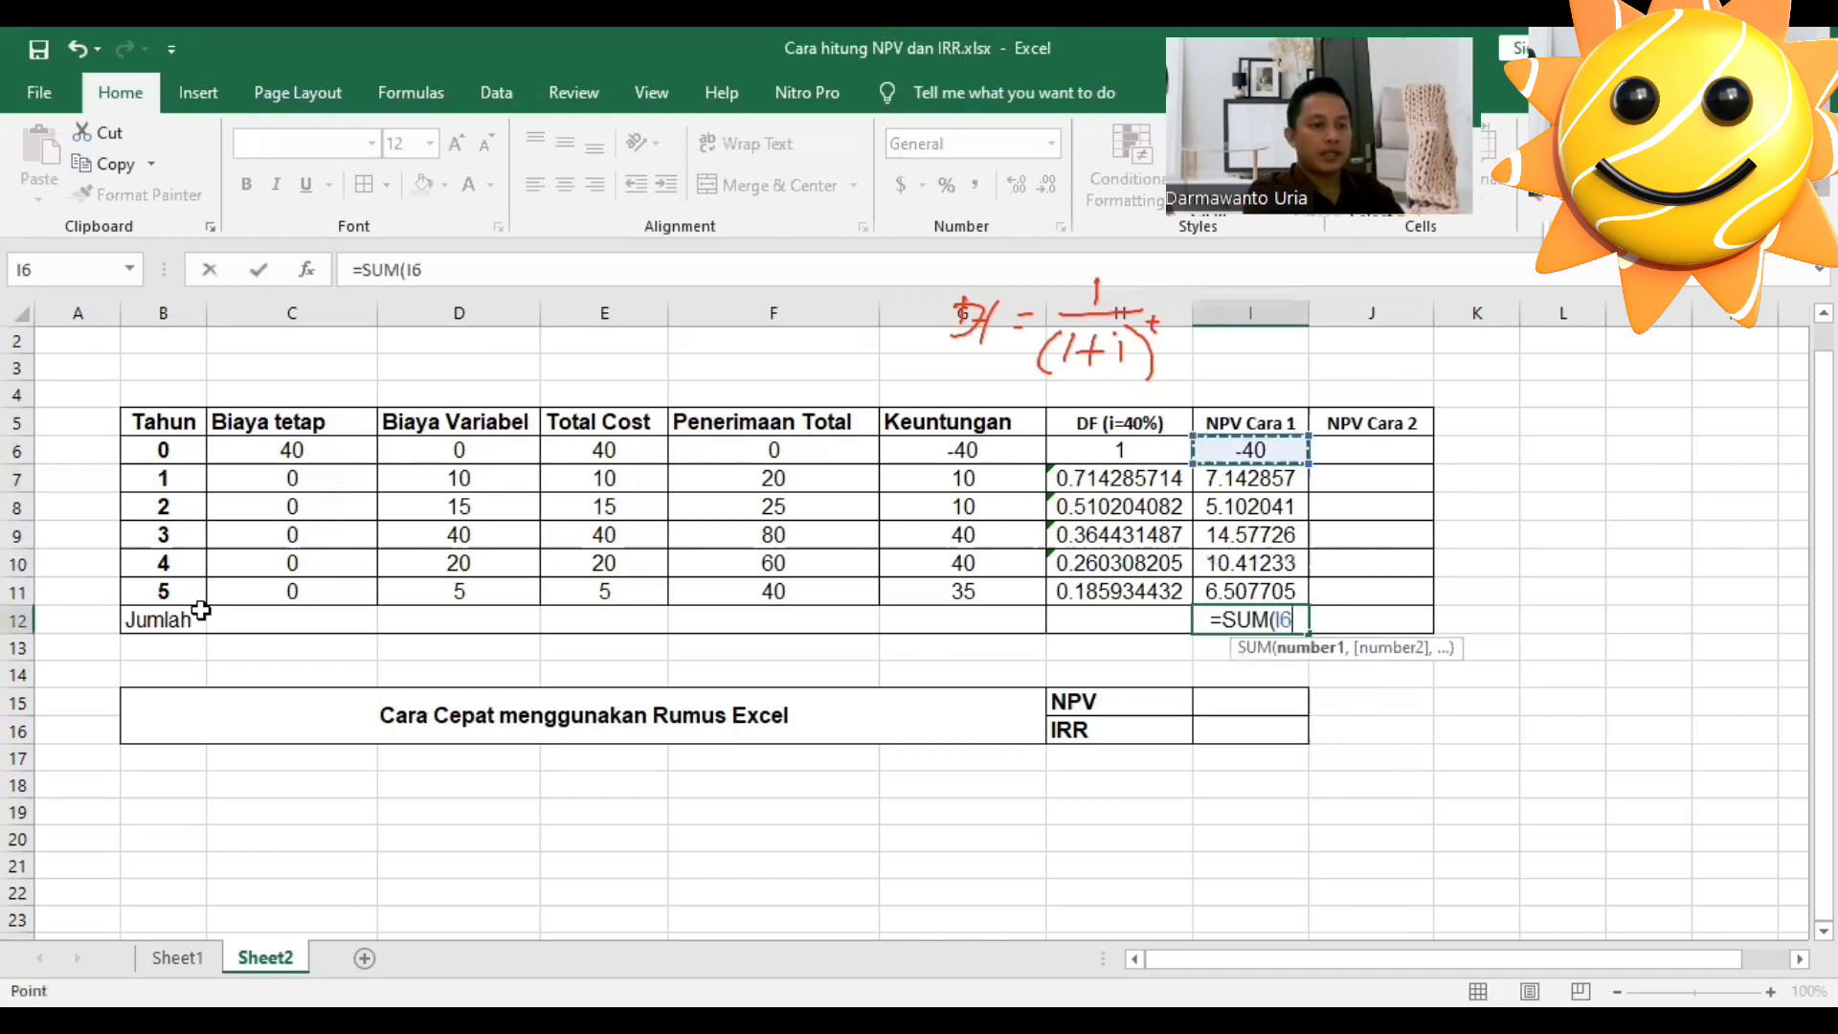
key("shift+Down")
key("shift+Down")
key("shift+Down")
key("shift+Down")
key("shift+Down")
type(")")
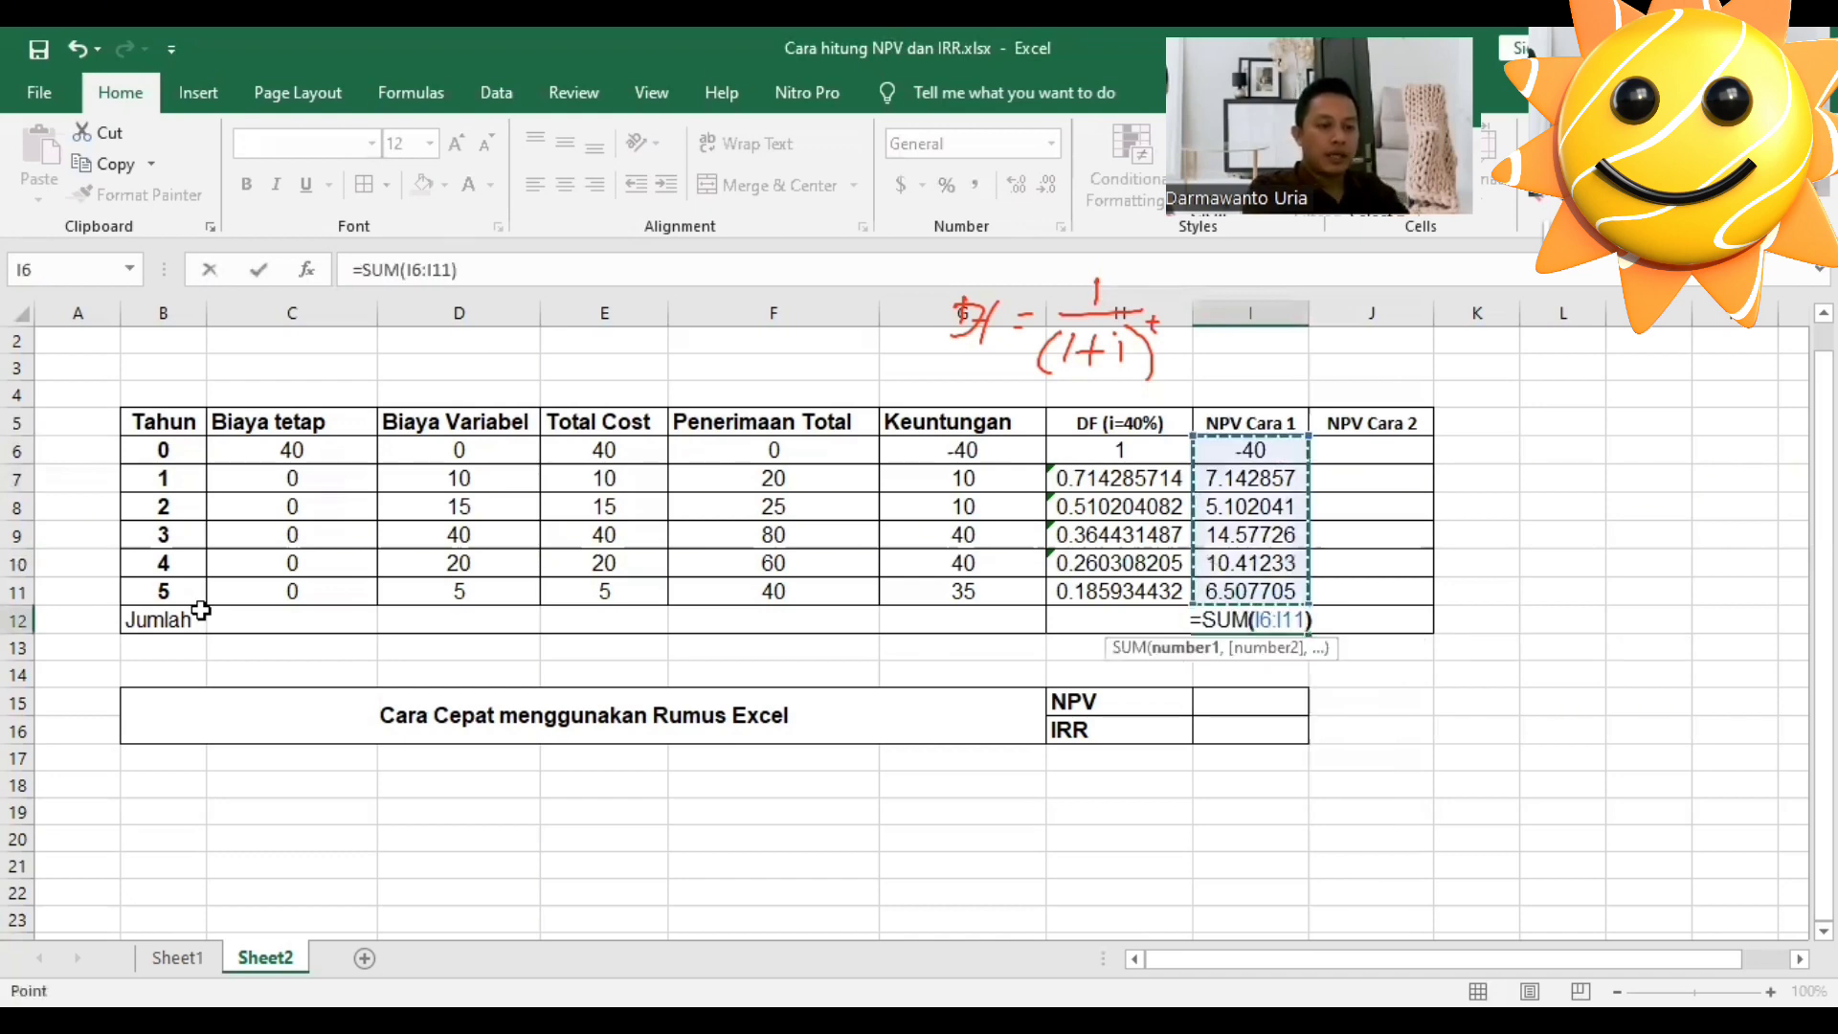
key("Return")
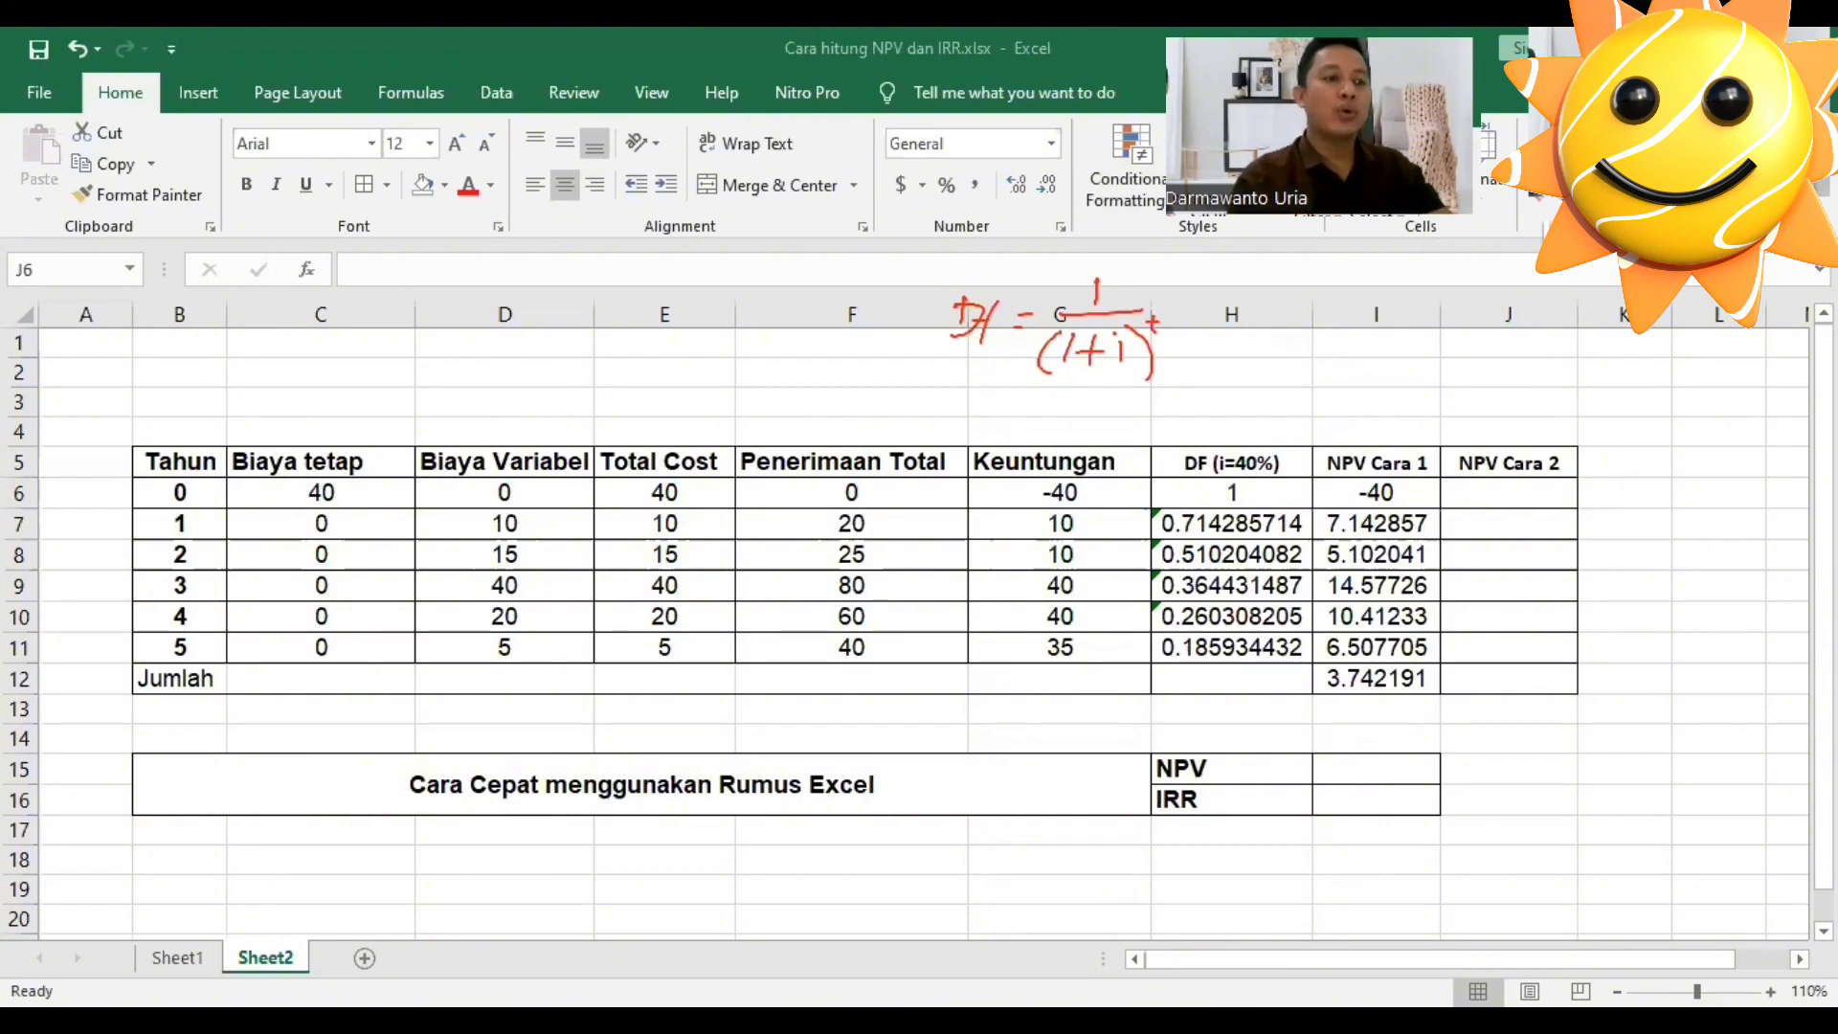
Enter =G6/(1+0.4)^B6 in cell J6, the year 0 row under NPV Cara 2.
left_click(1509, 493)
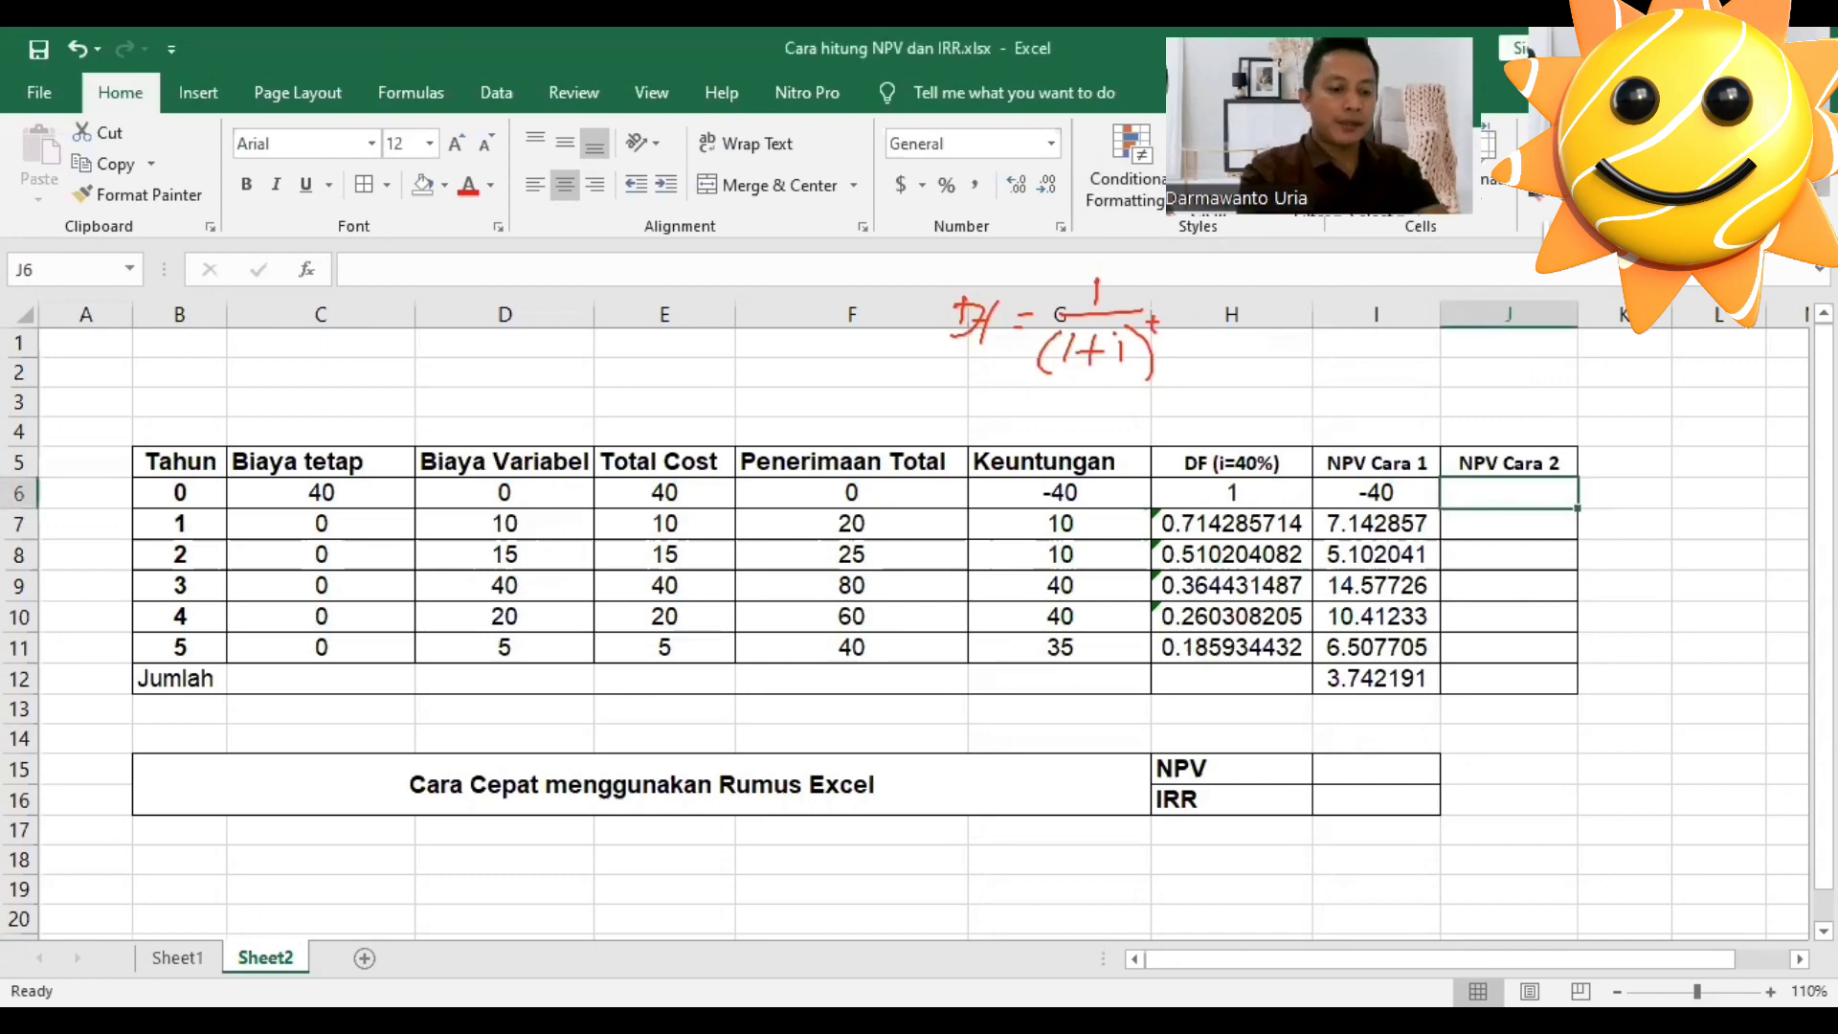
type("=")
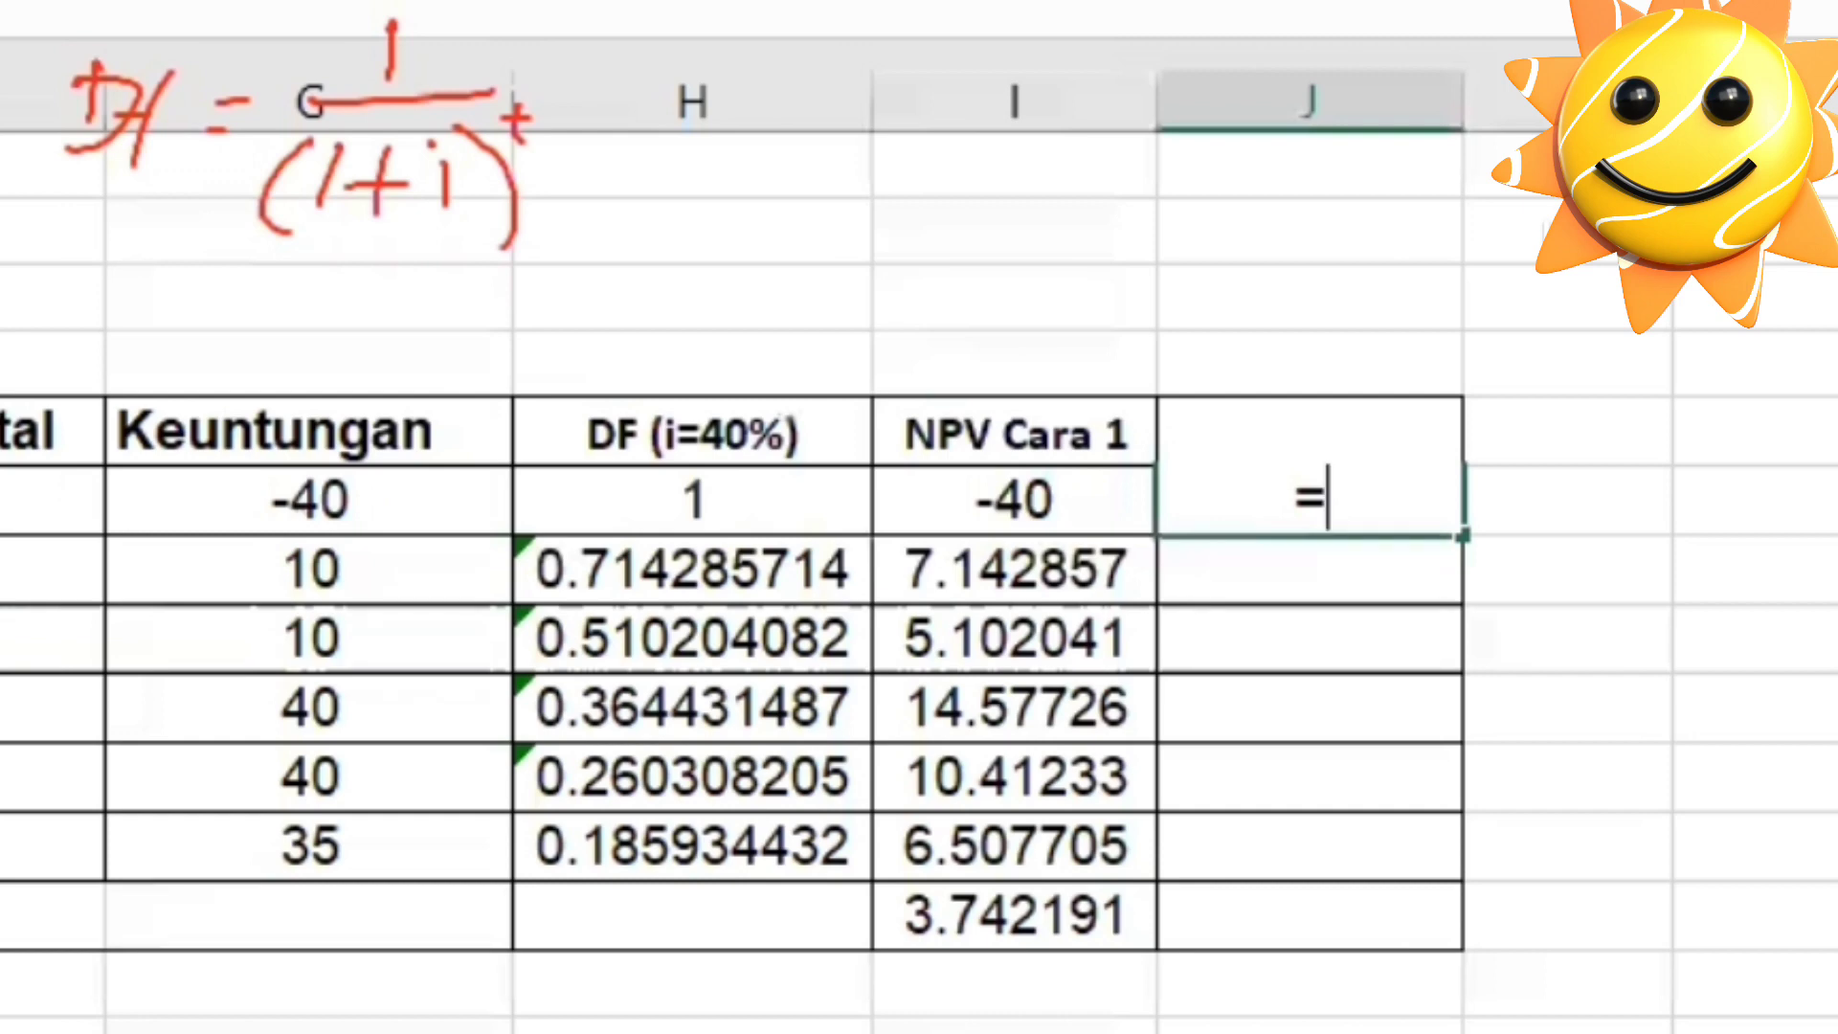
left_click(309, 500)
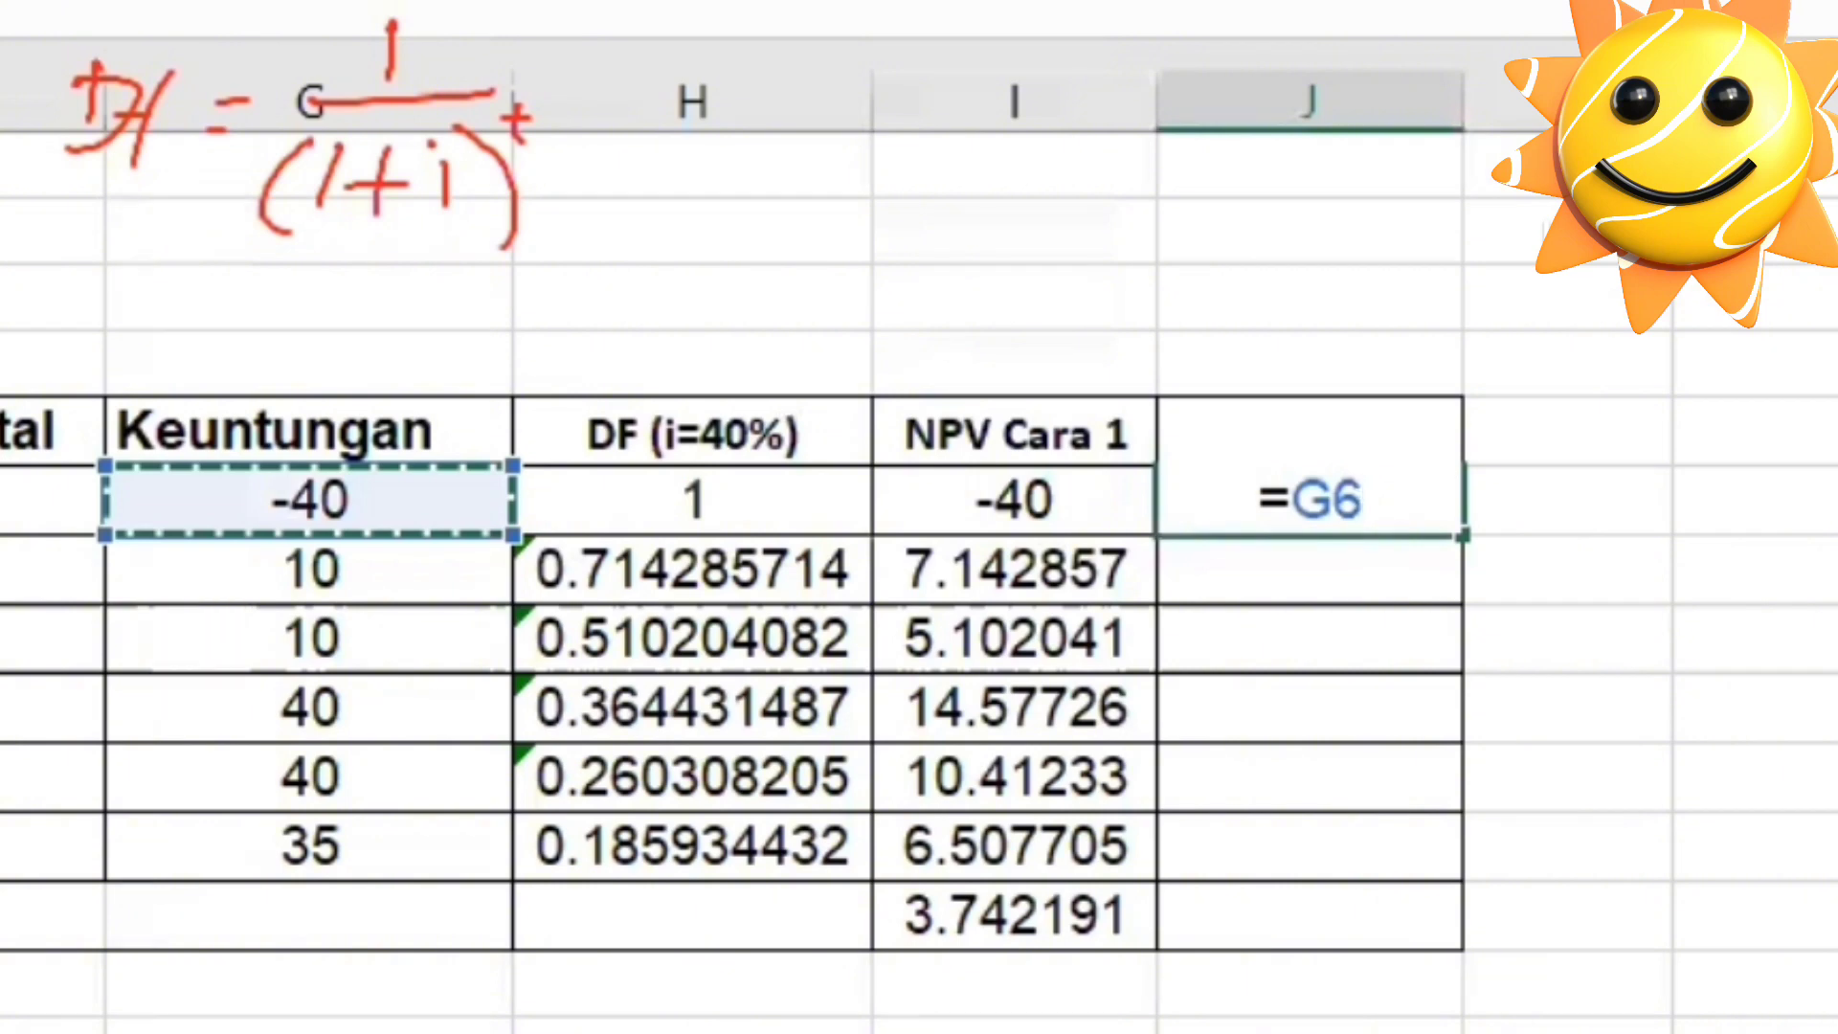
type("/")
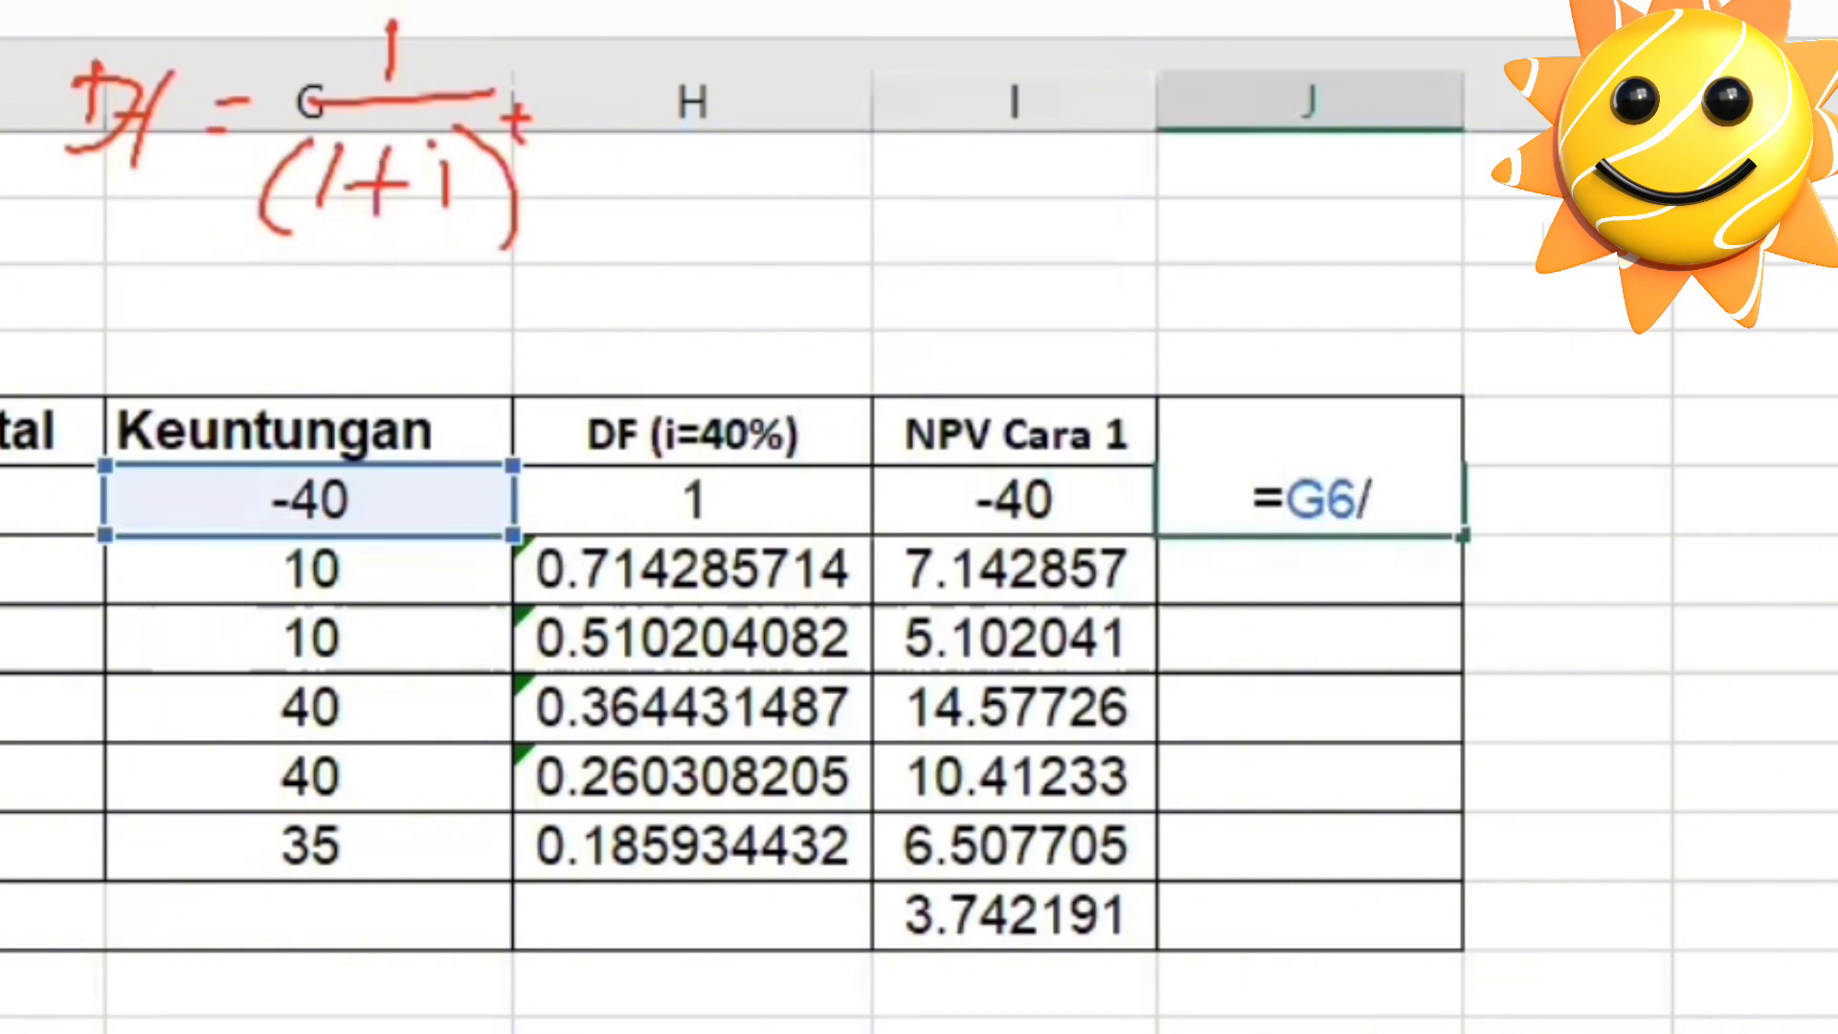
type("(1+")
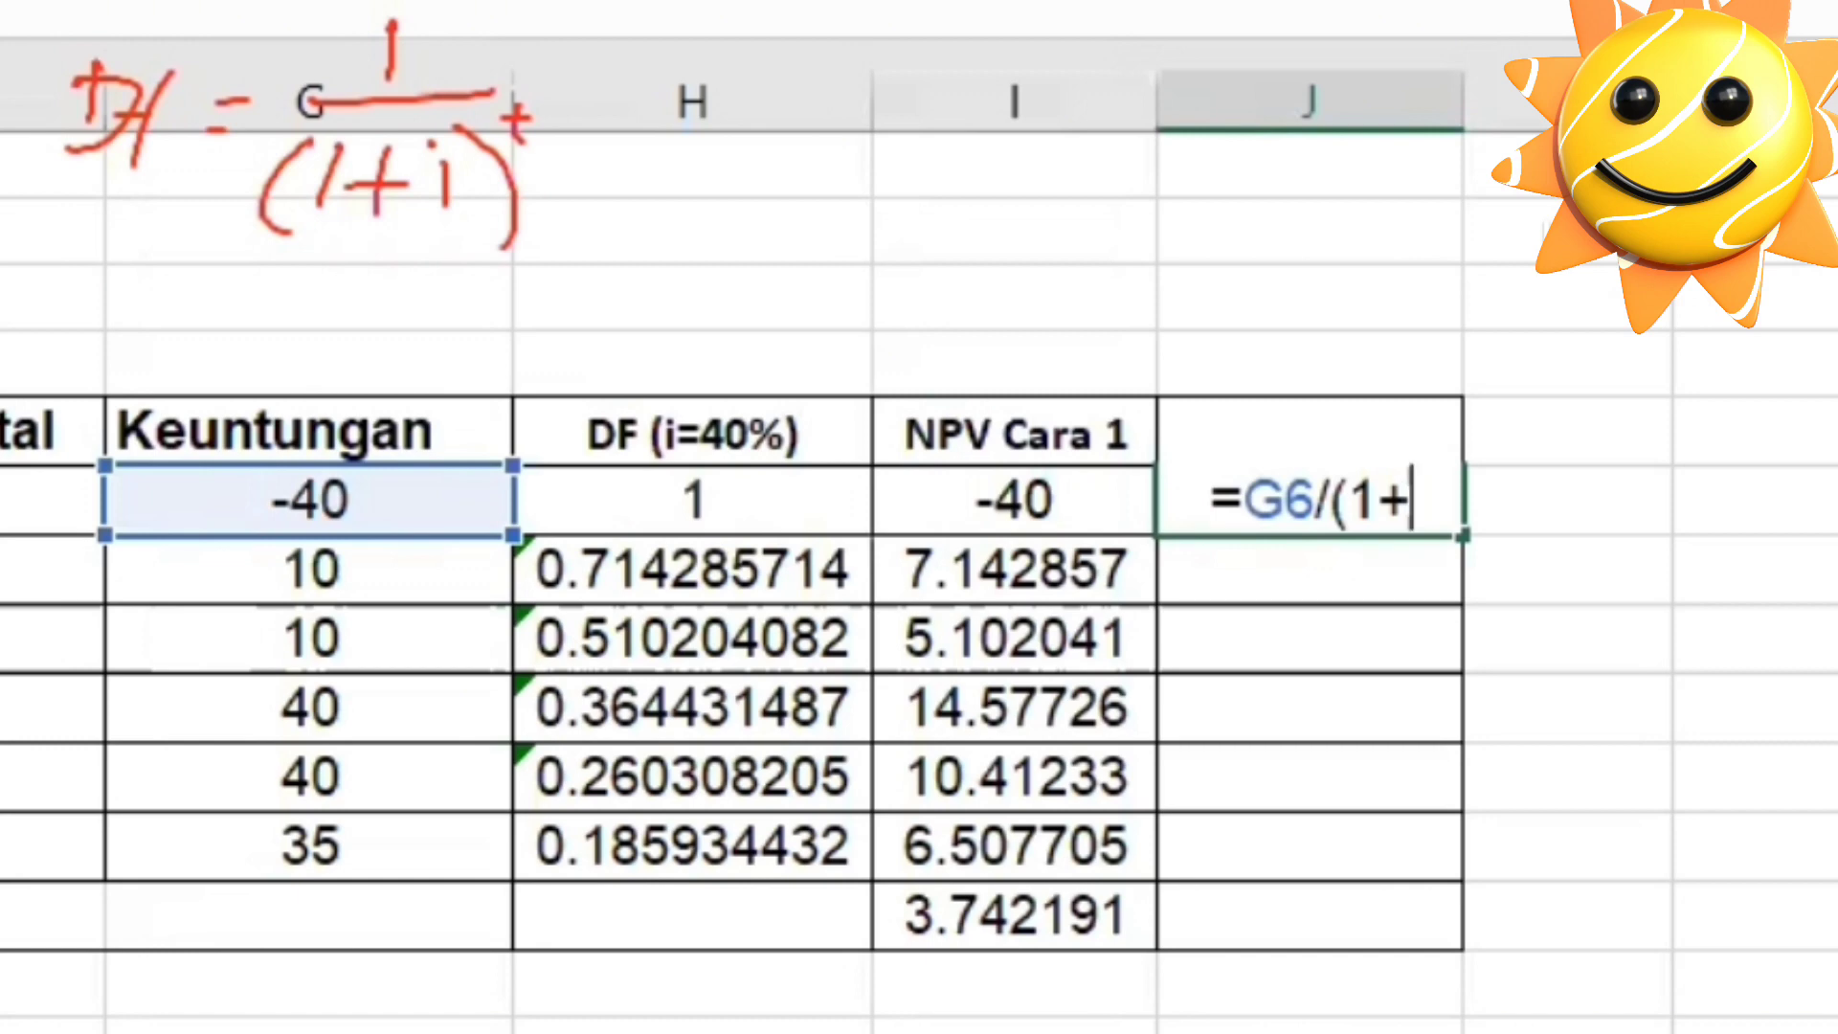
type("0.4")
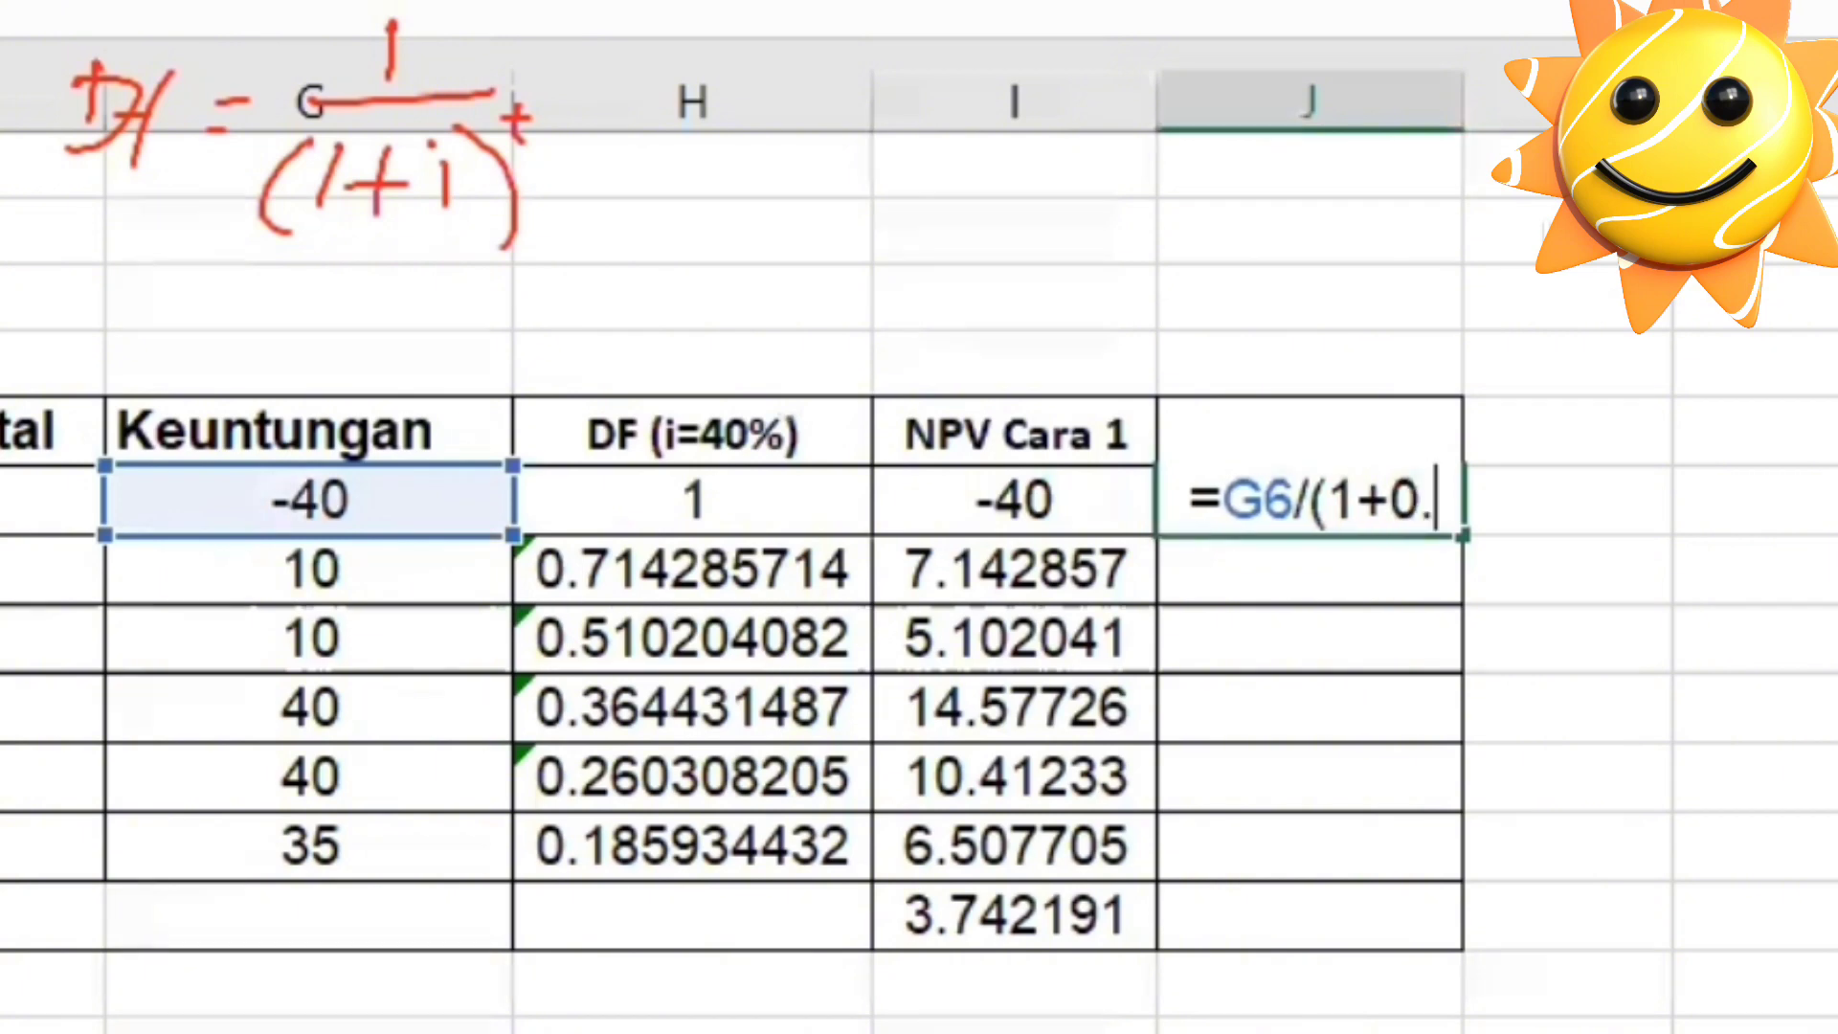
type(")")
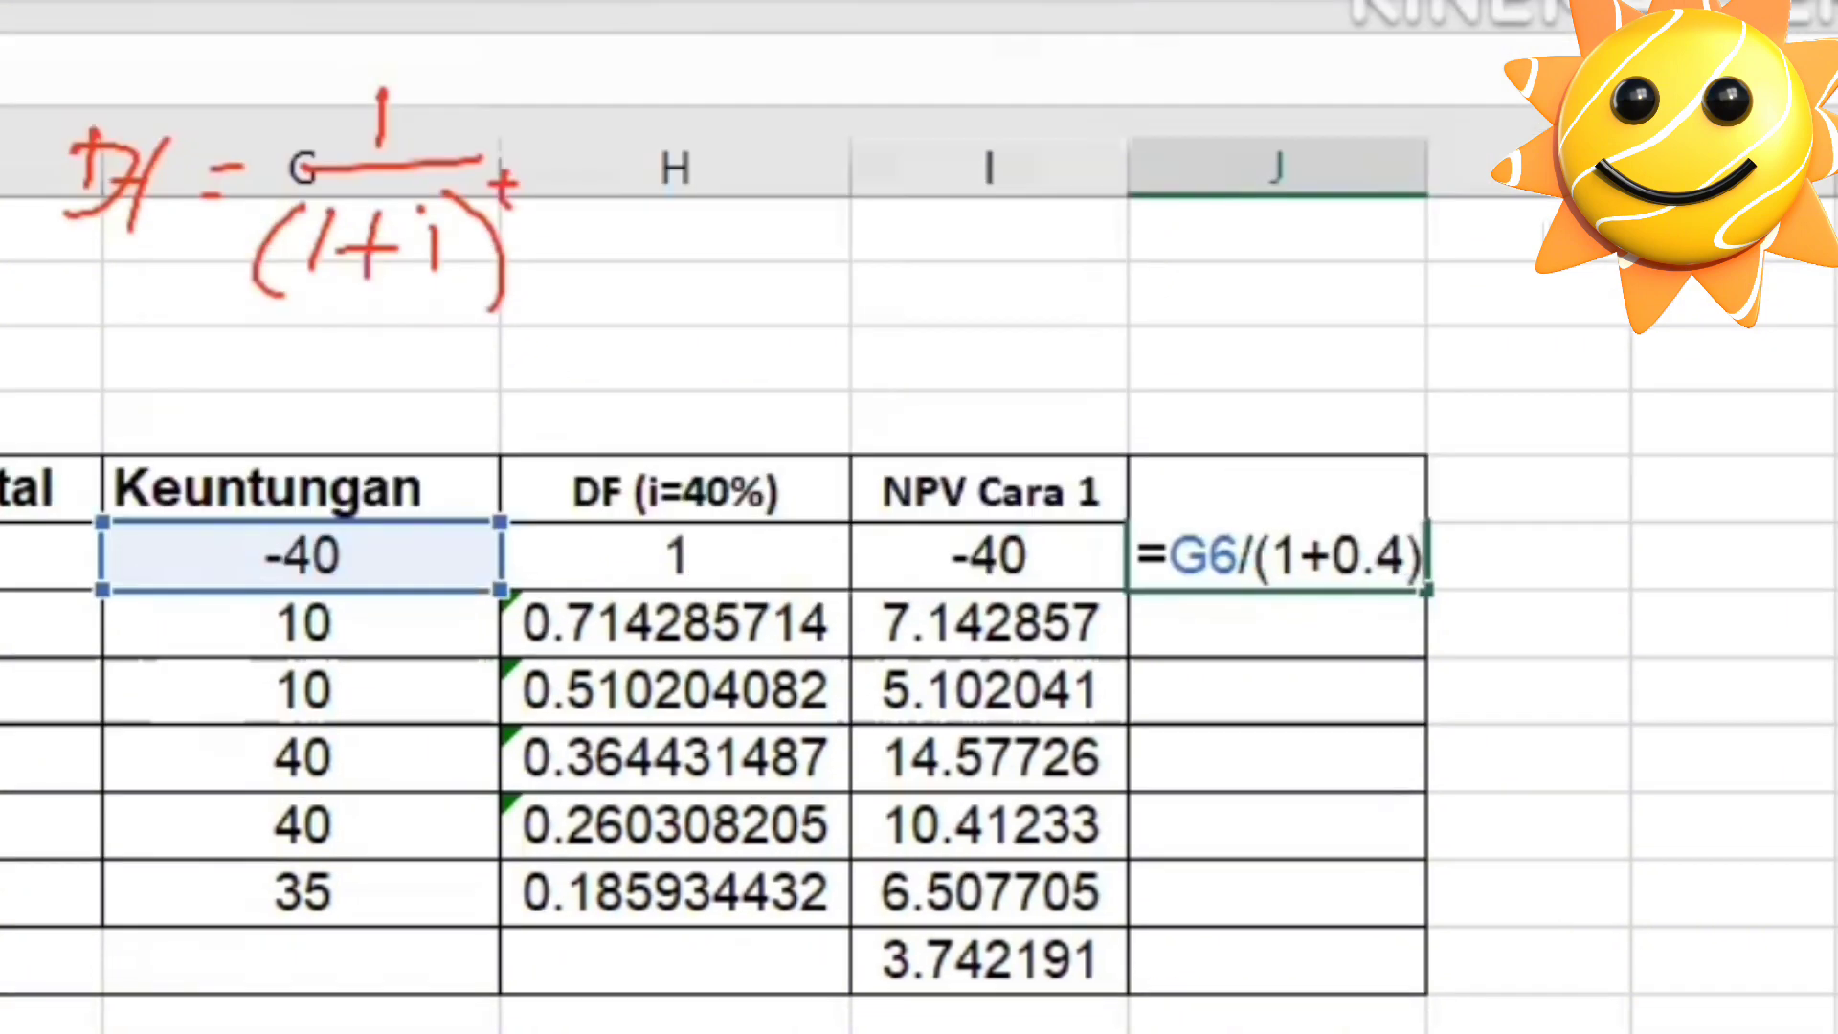
type("^")
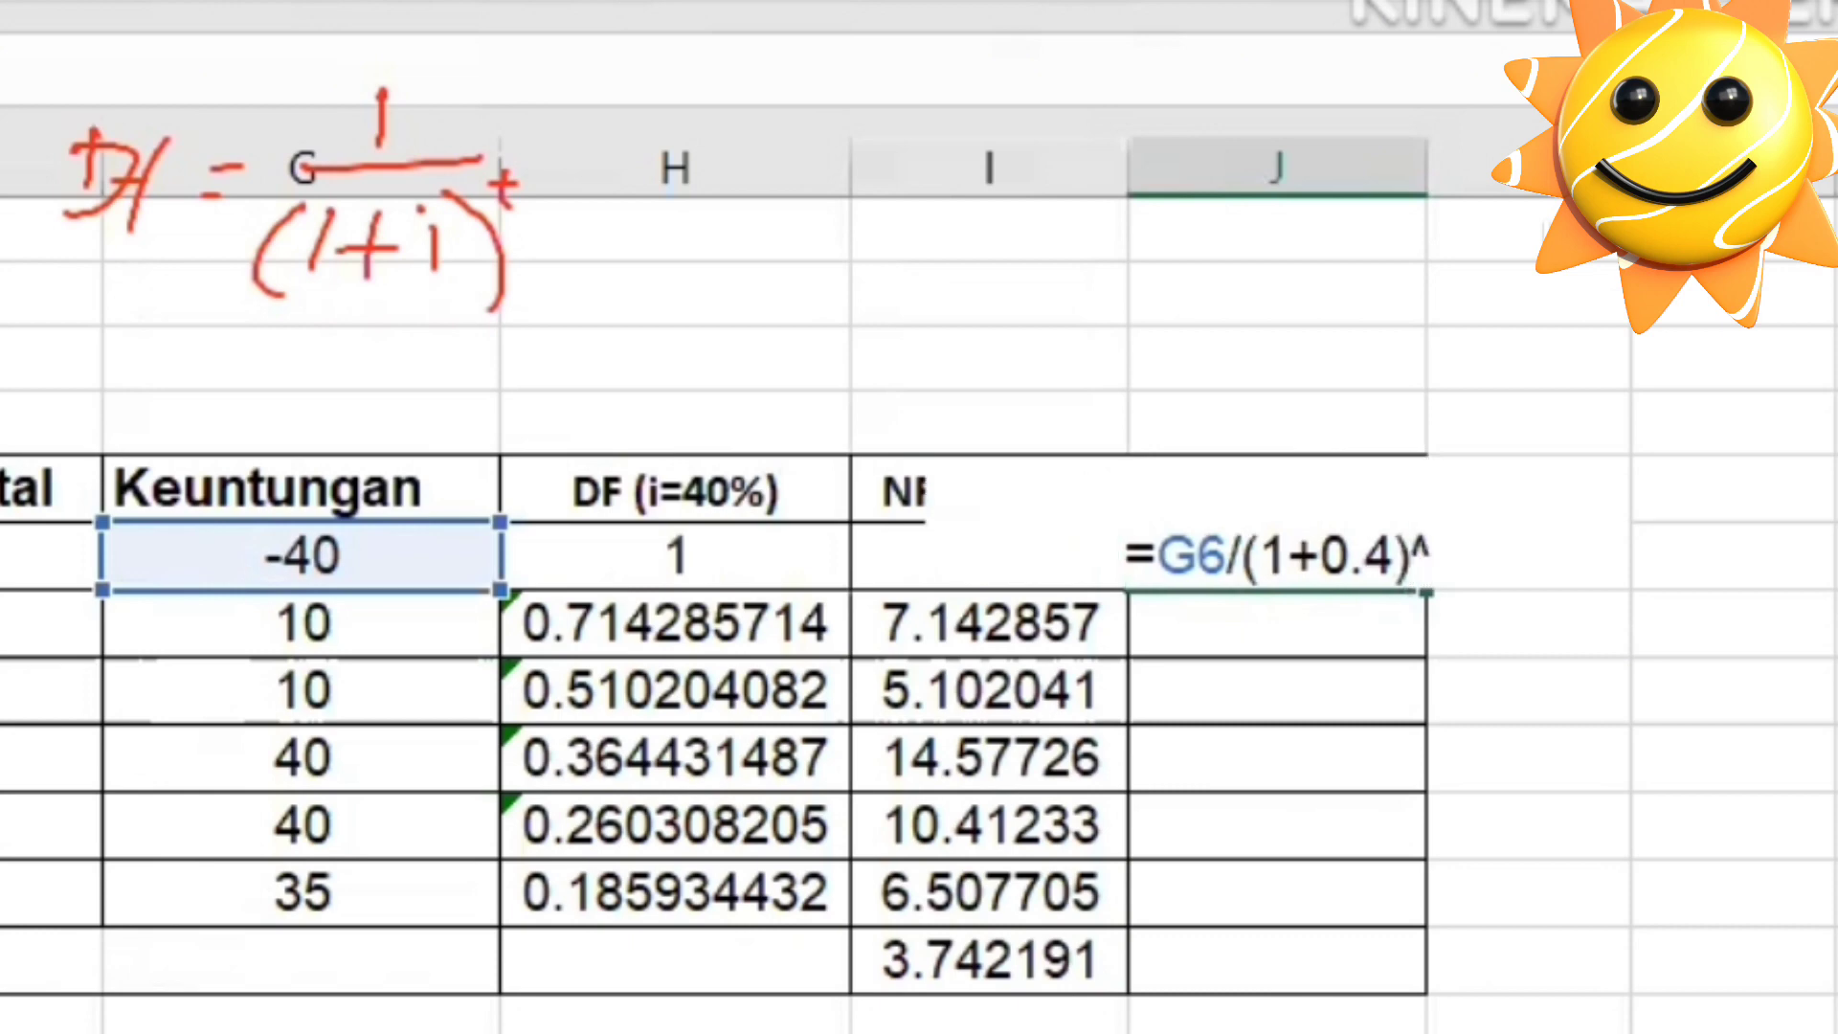
type("0")
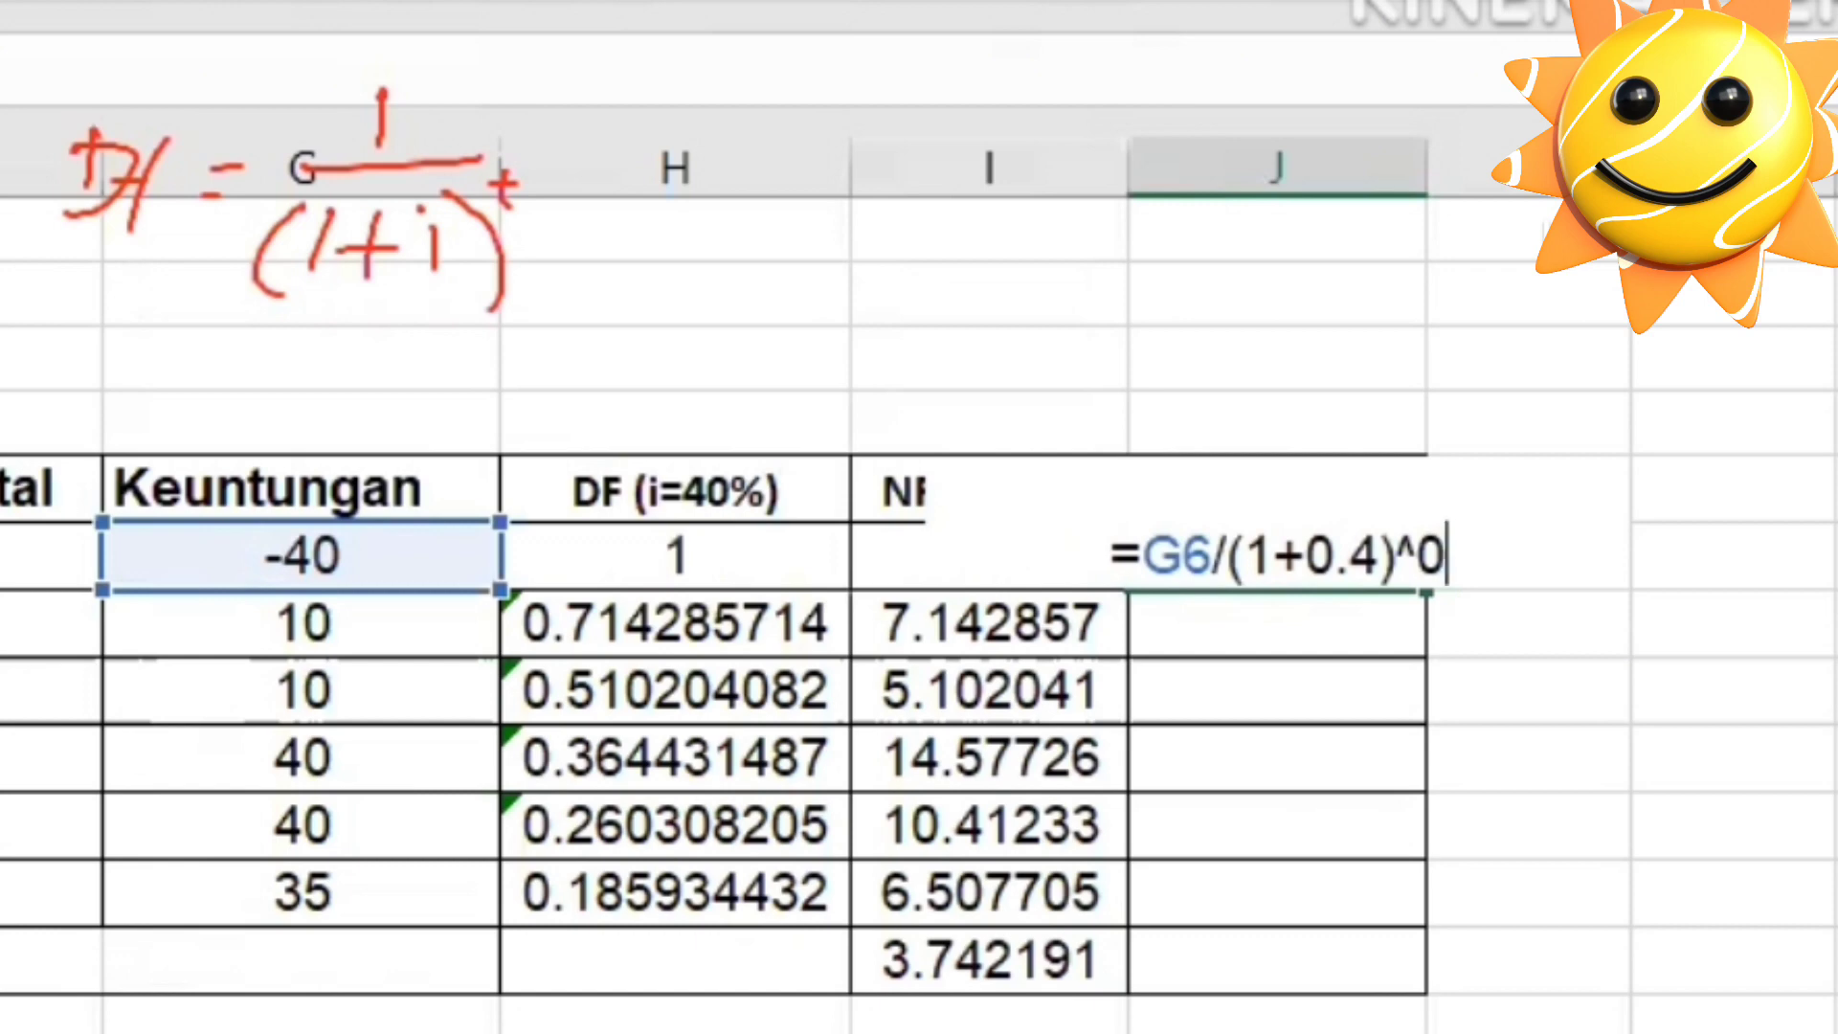
key("BackSpace")
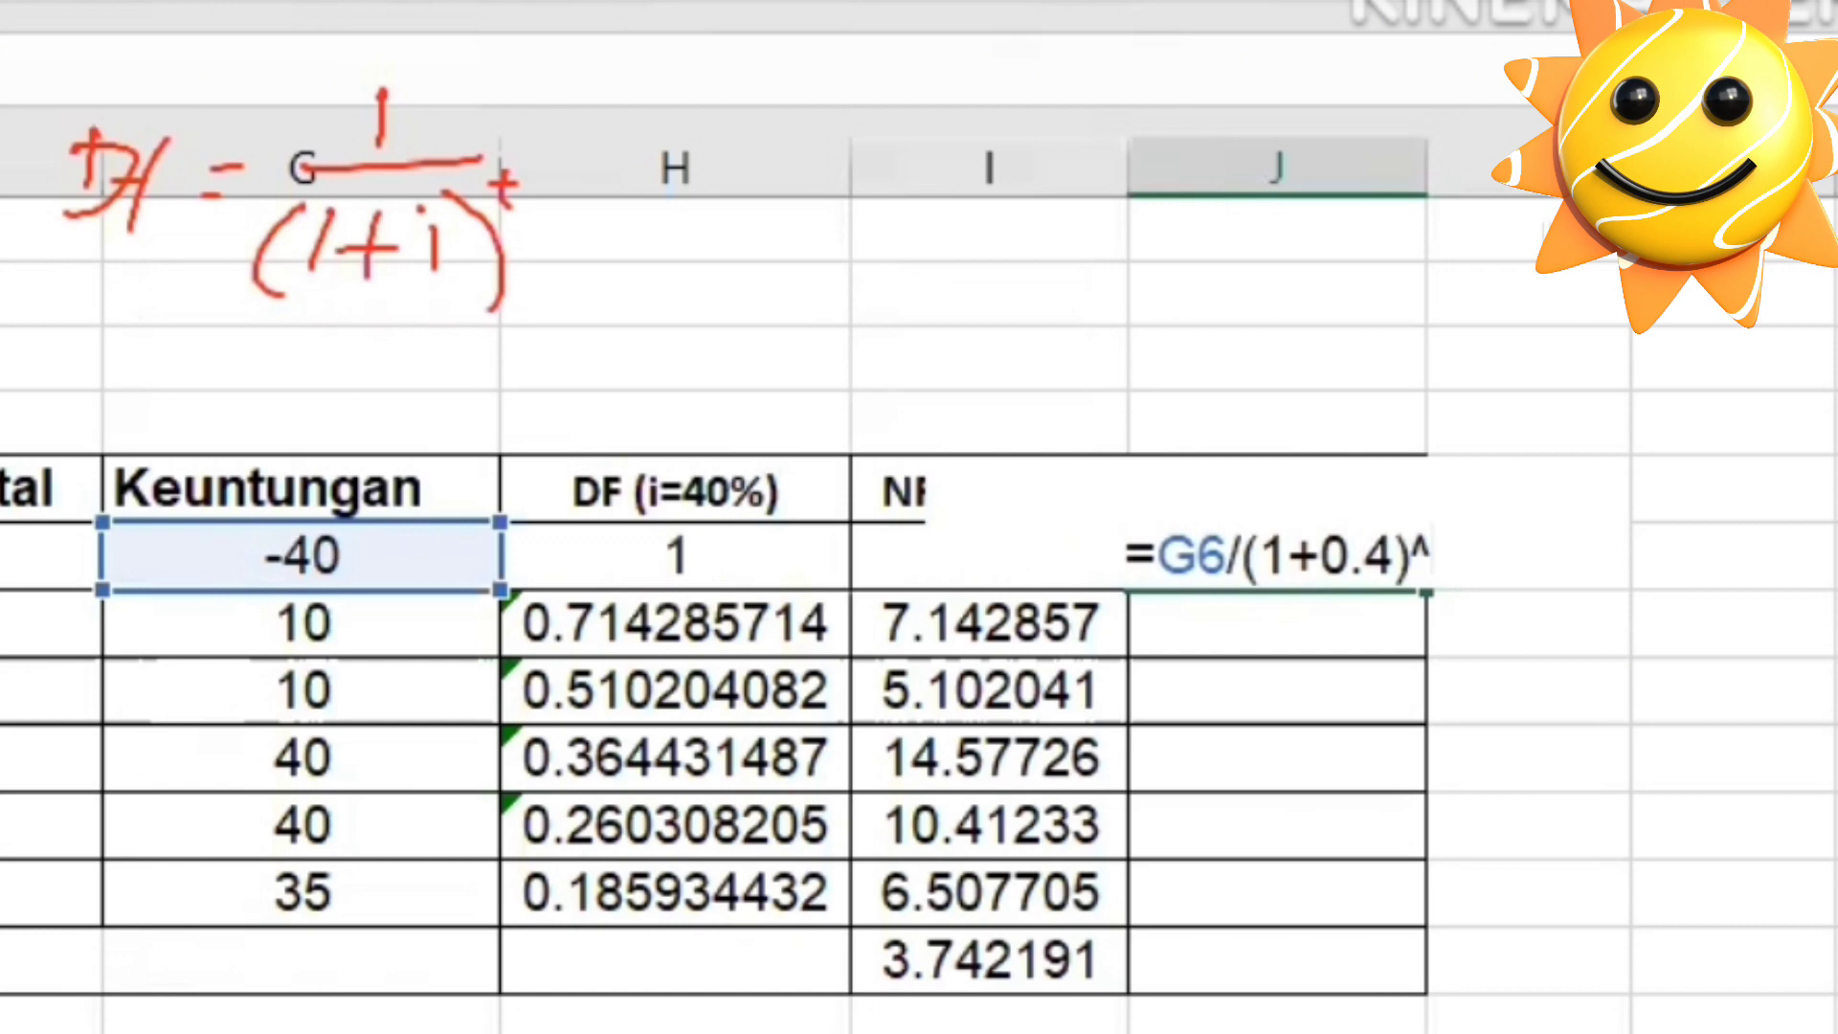
type("B6")
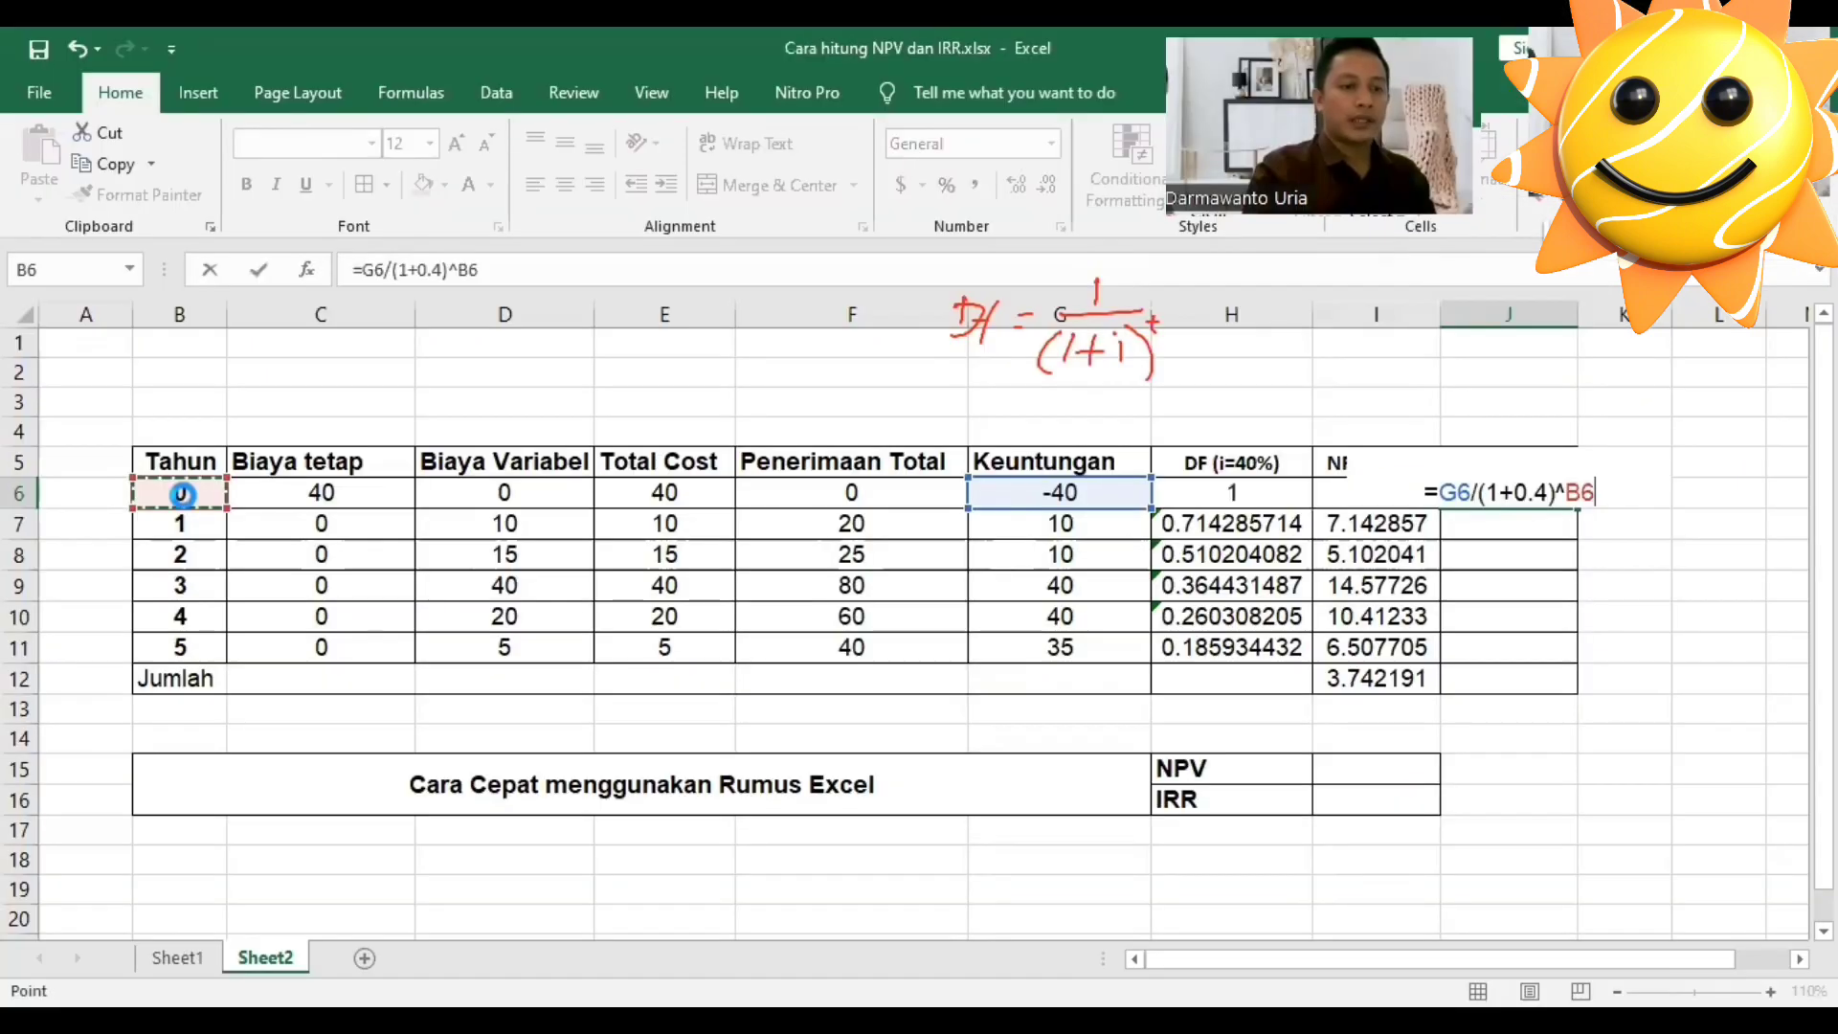
key("Return")
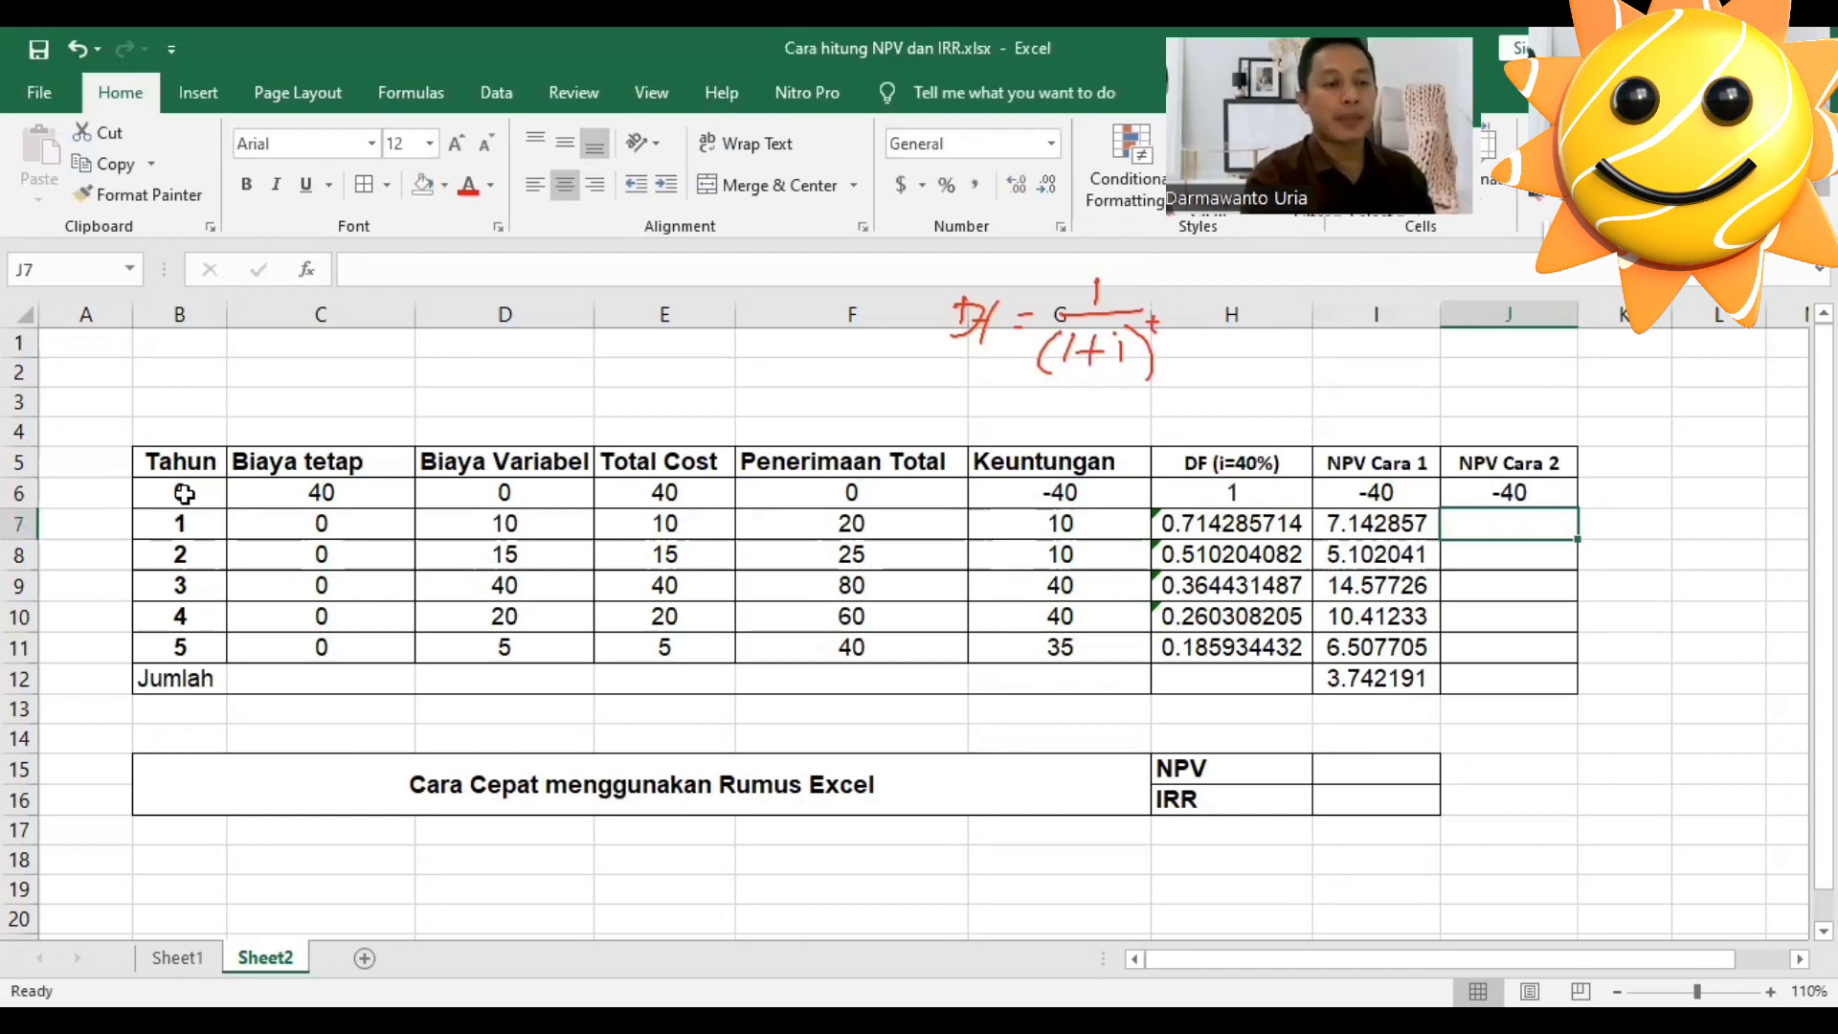
Handwrite the formula NPV = Arus Kas/(1+i)^t in red ink above the Penerimaan Total column.
type("=")
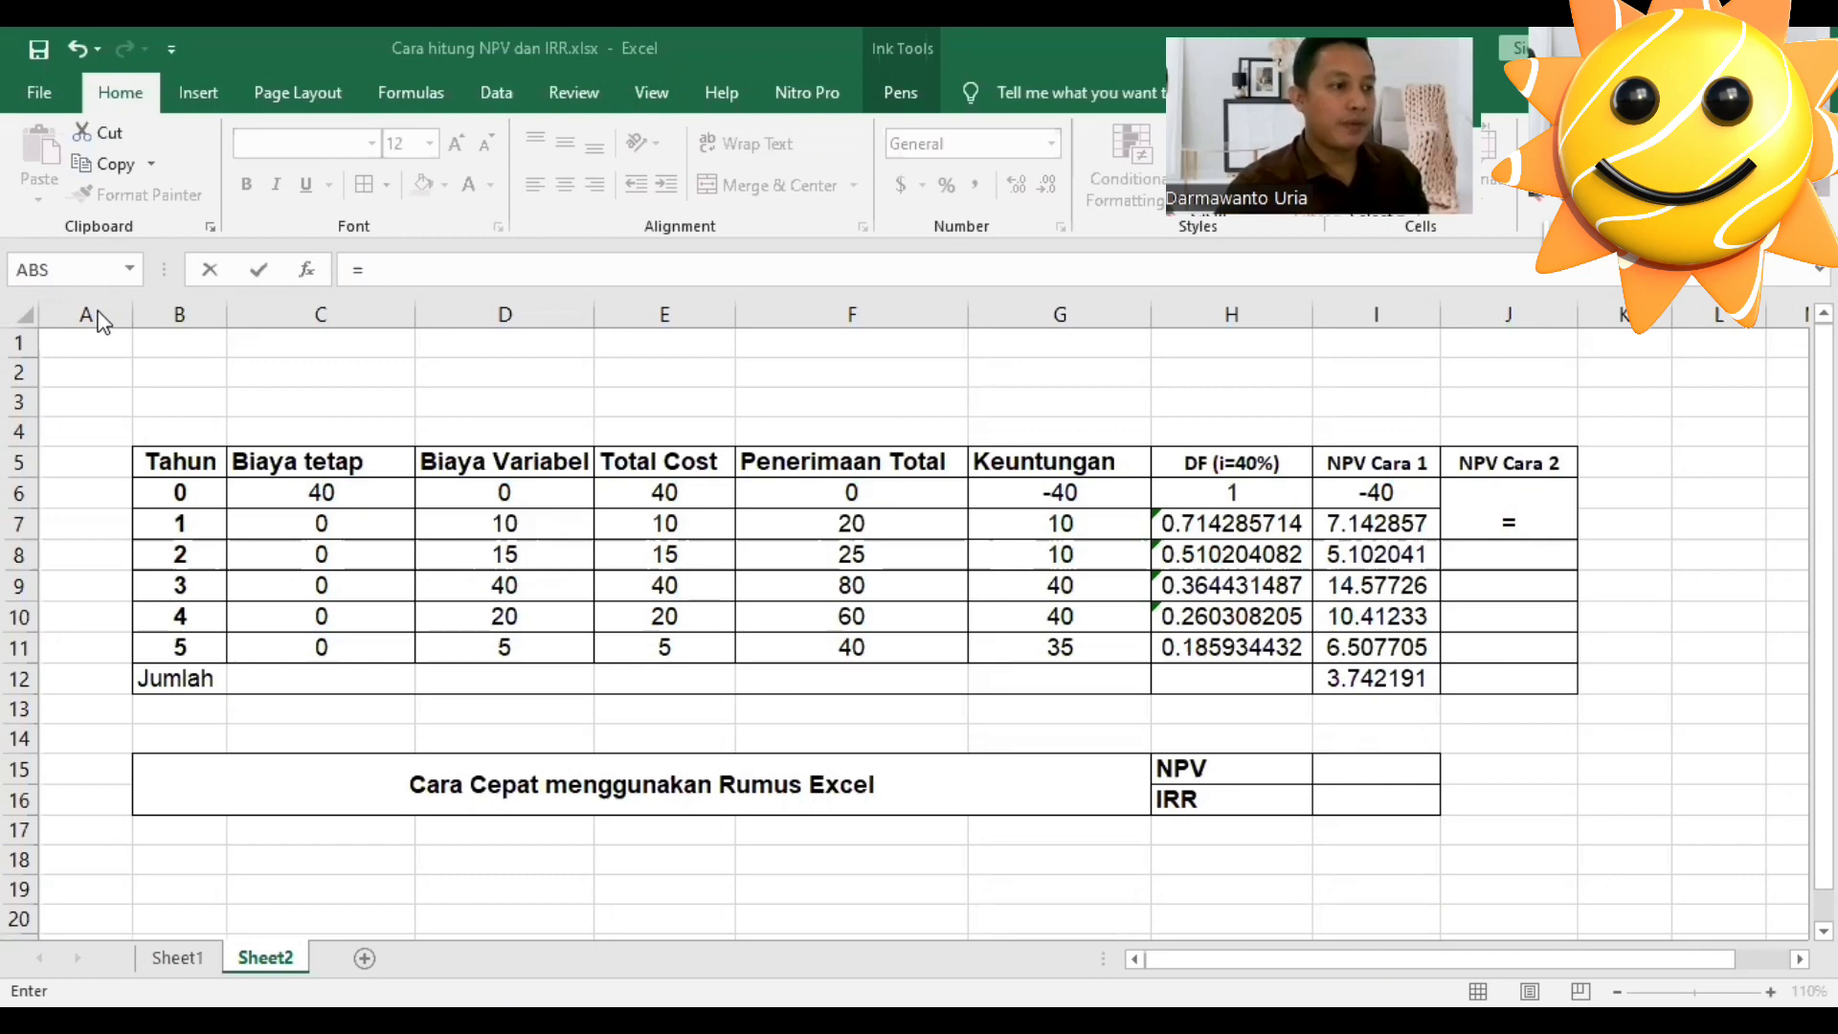
left_click_drag(719, 356, 714, 378)
mouse_move(718, 355)
left_mouse_down()
mouse_move(729, 371)
mouse_move(738, 348)
mouse_move(757, 385)
left_mouse_up()
left_click_drag(751, 357, 848, 373)
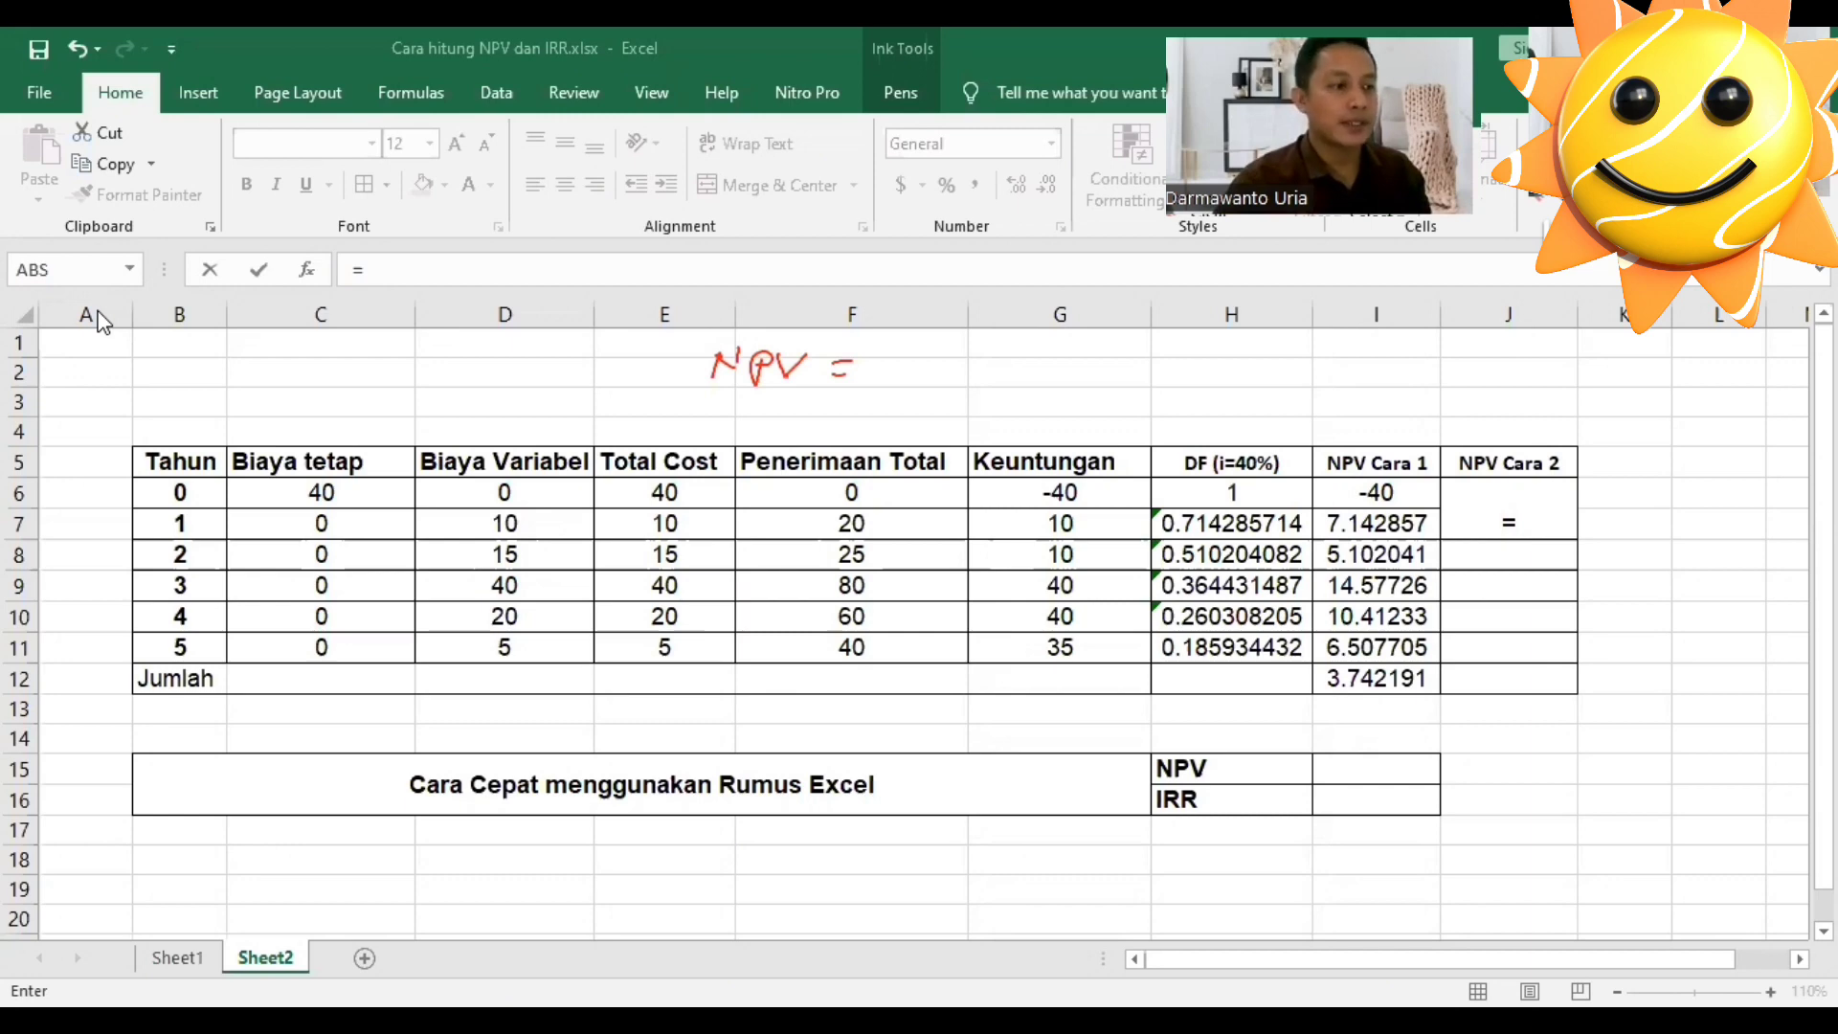
mouse_move(871, 342)
left_mouse_down()
mouse_move(865, 362)
mouse_move(882, 362)
left_mouse_up()
left_click_drag(863, 355, 903, 360)
left_click_drag(913, 344, 903, 360)
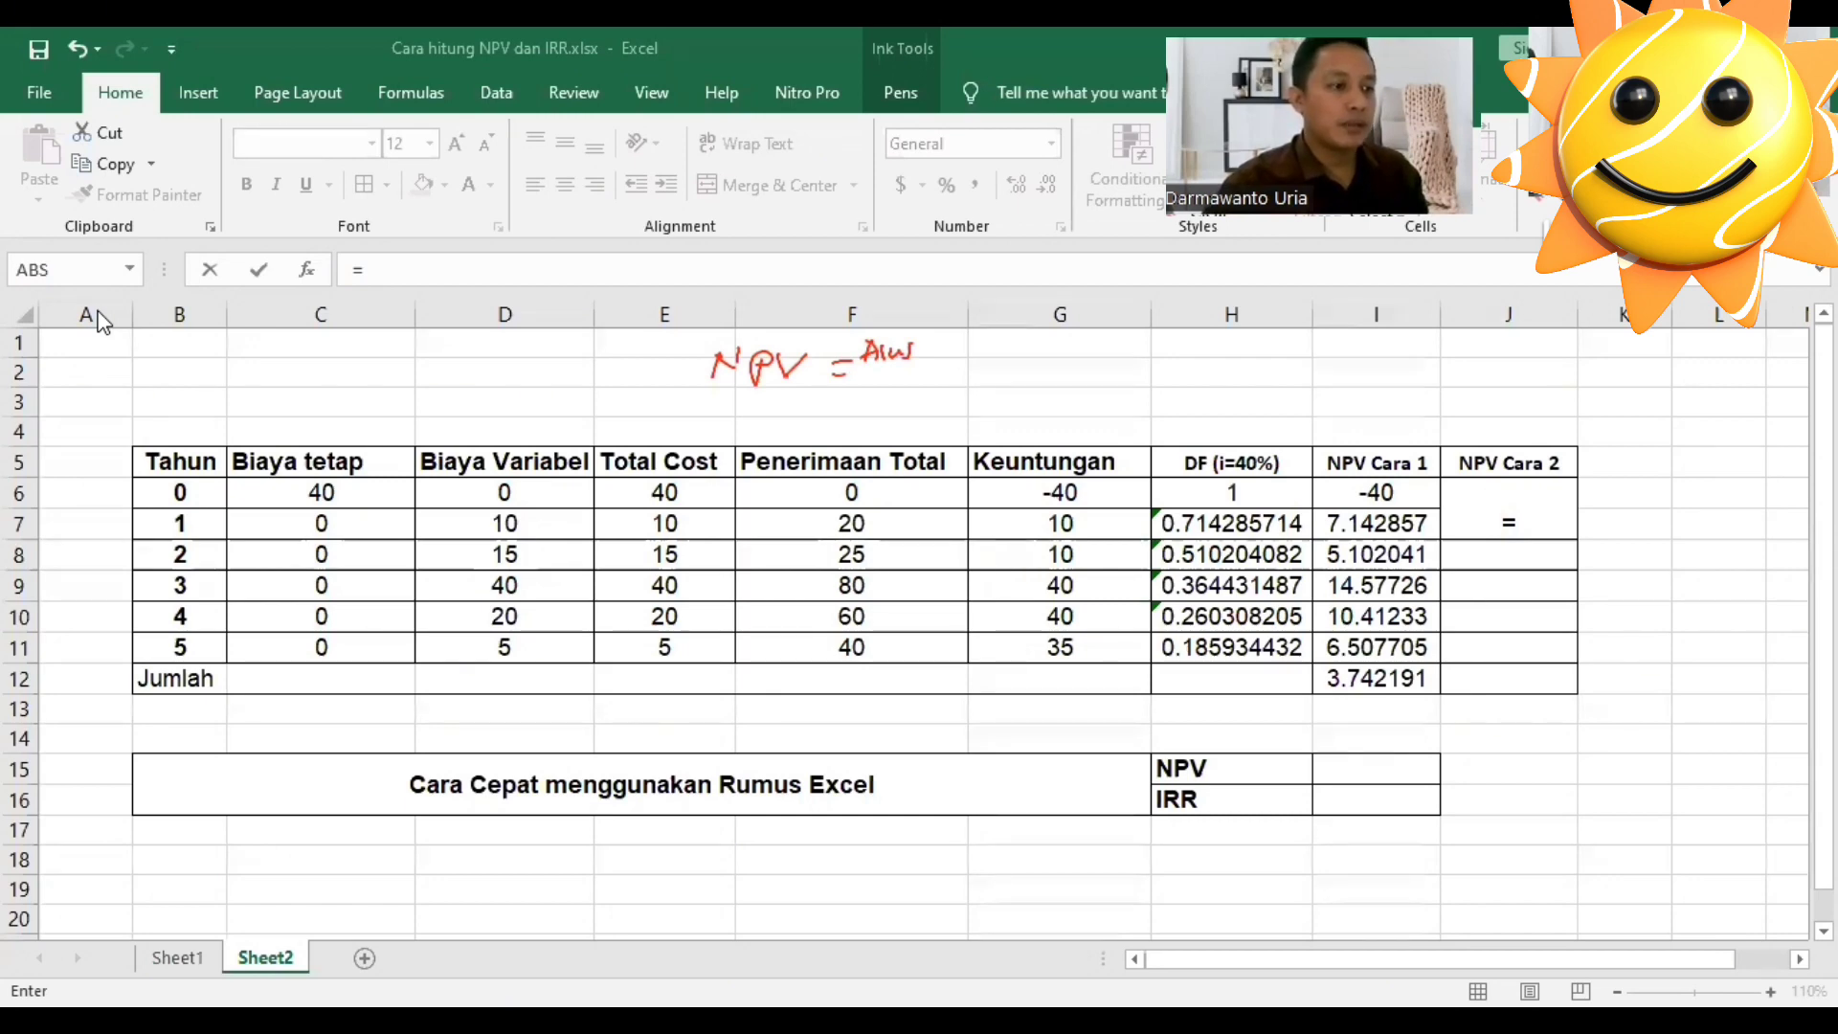
mouse_move(930, 341)
left_mouse_down()
mouse_move(928, 361)
mouse_move(970, 356)
left_mouse_up()
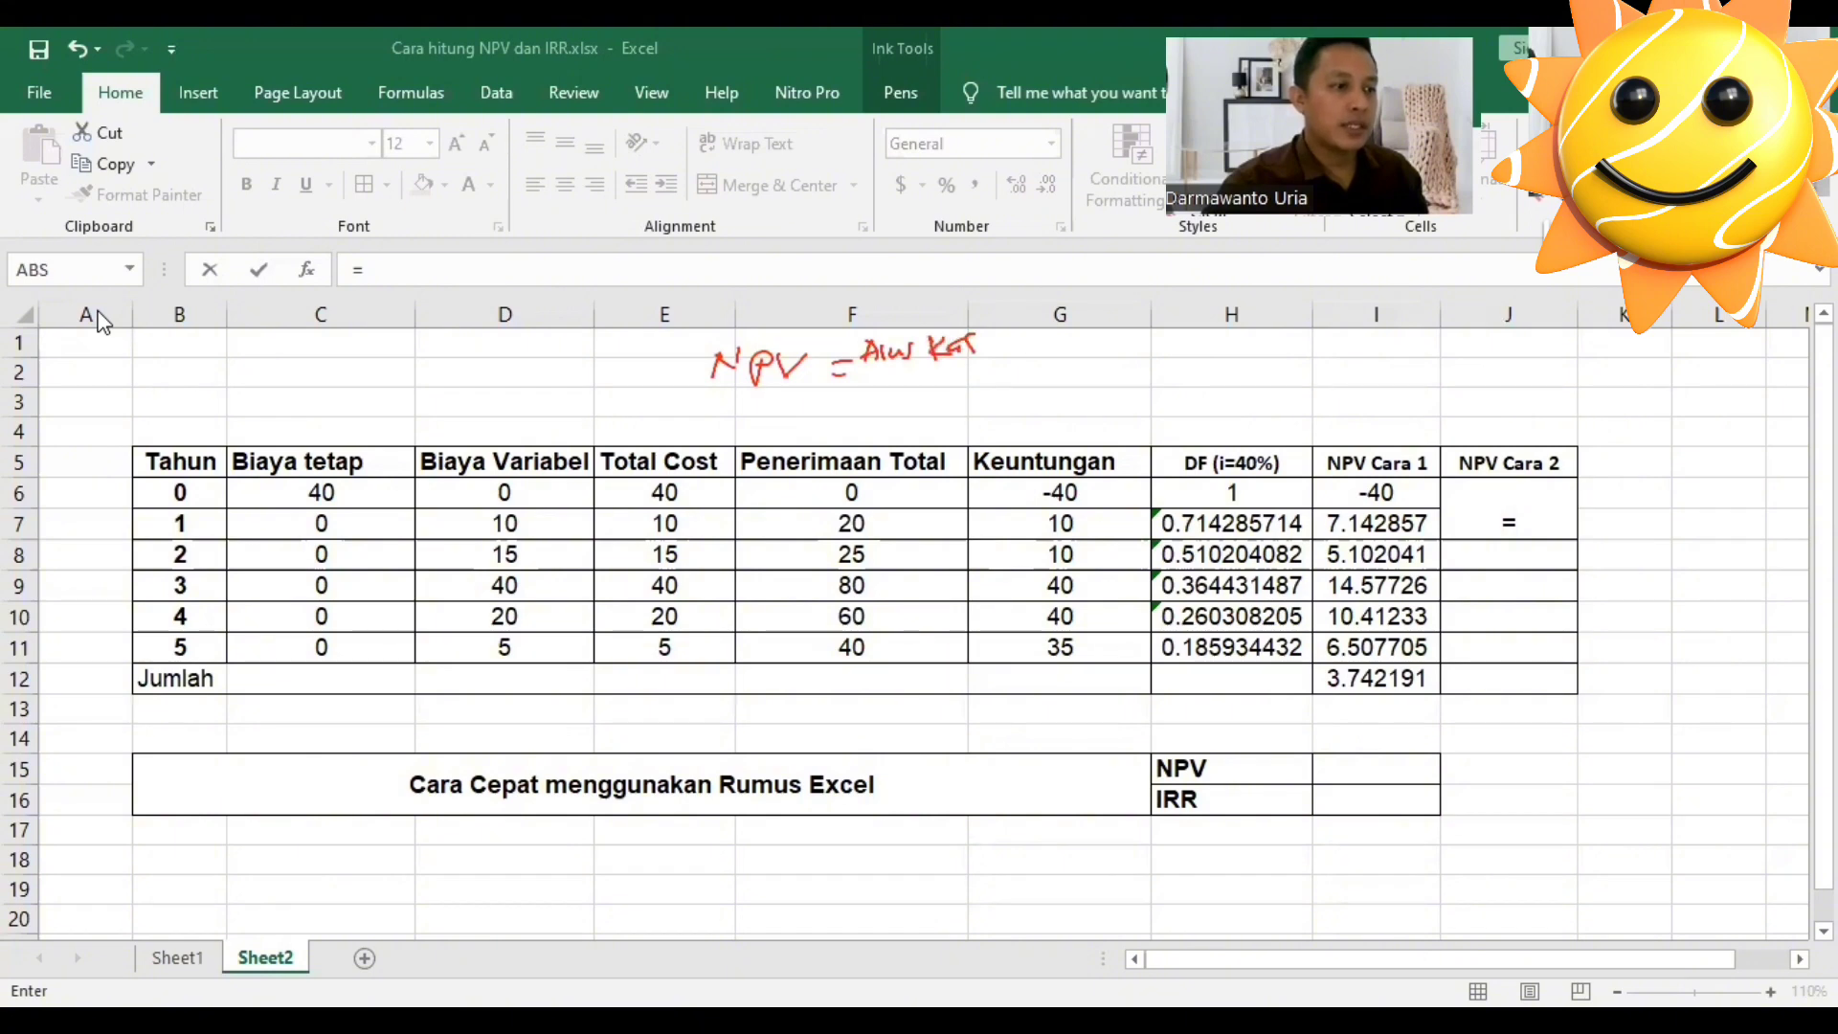
left_click_drag(857, 395, 1032, 360)
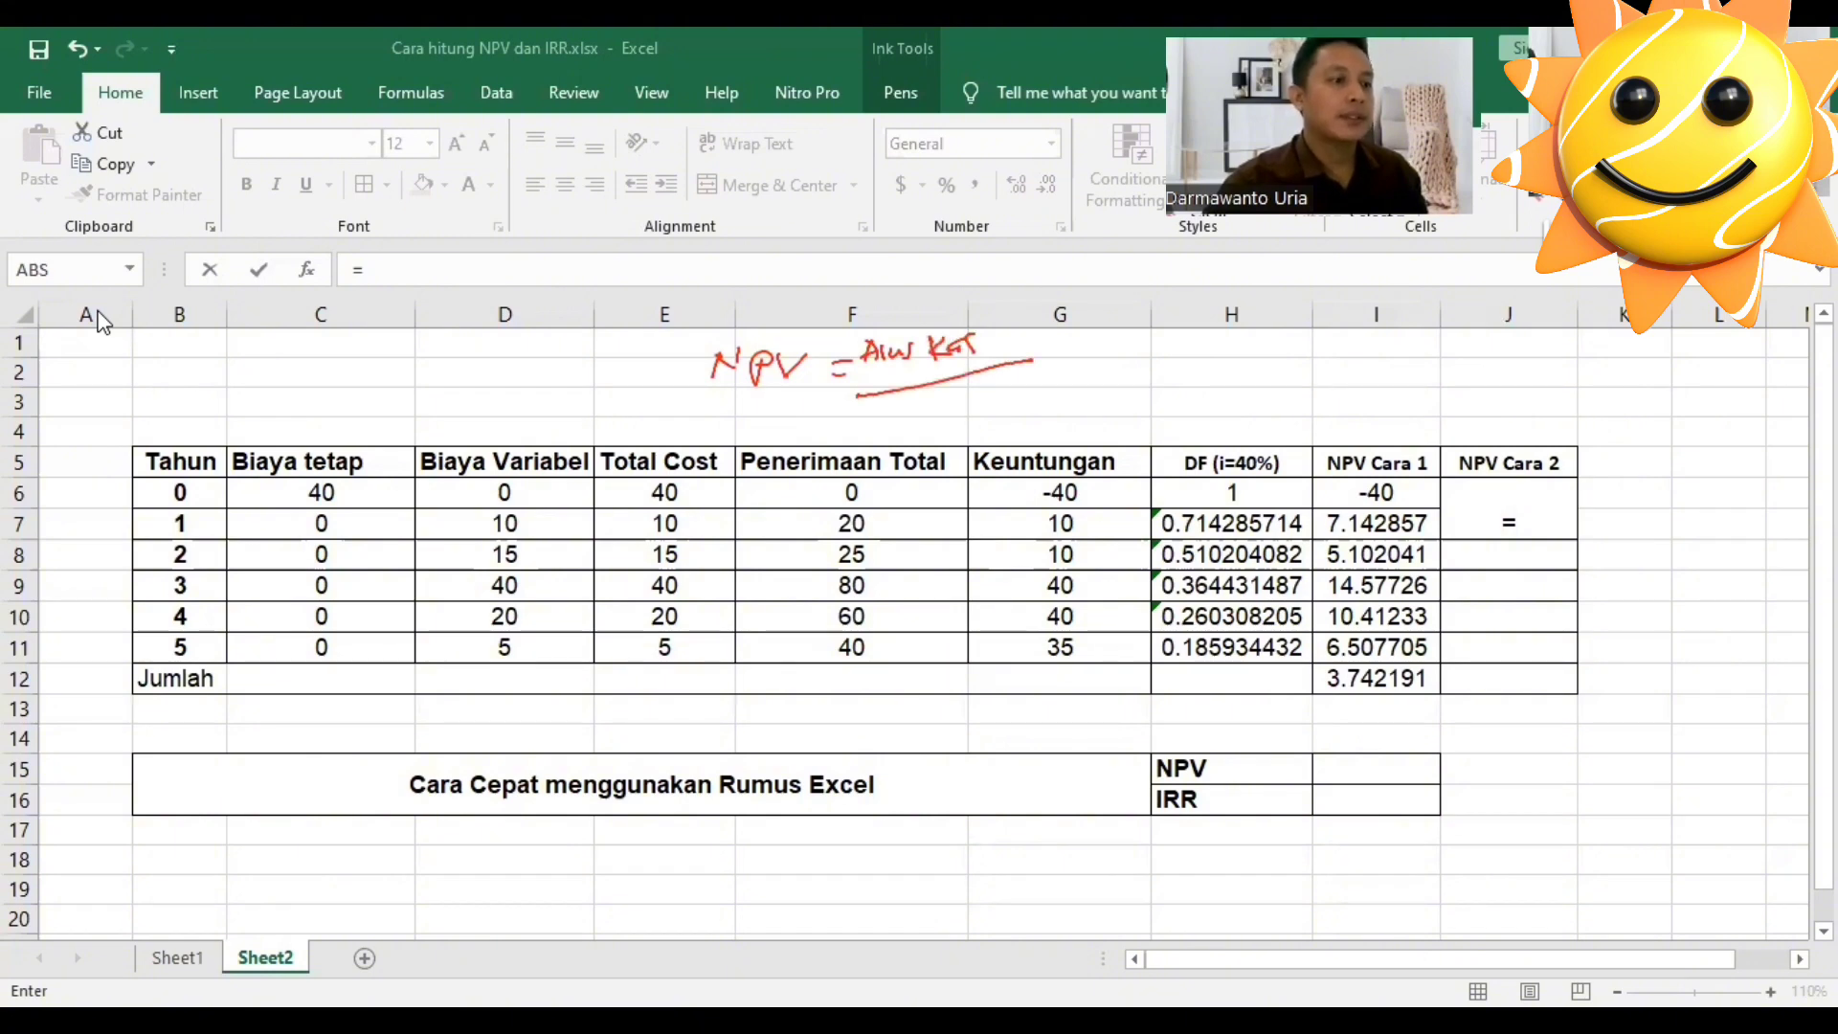
mouse_move(886, 404)
left_mouse_down()
mouse_move(882, 431)
mouse_move(906, 432)
mouse_move(968, 417)
mouse_move(983, 389)
left_mouse_up()
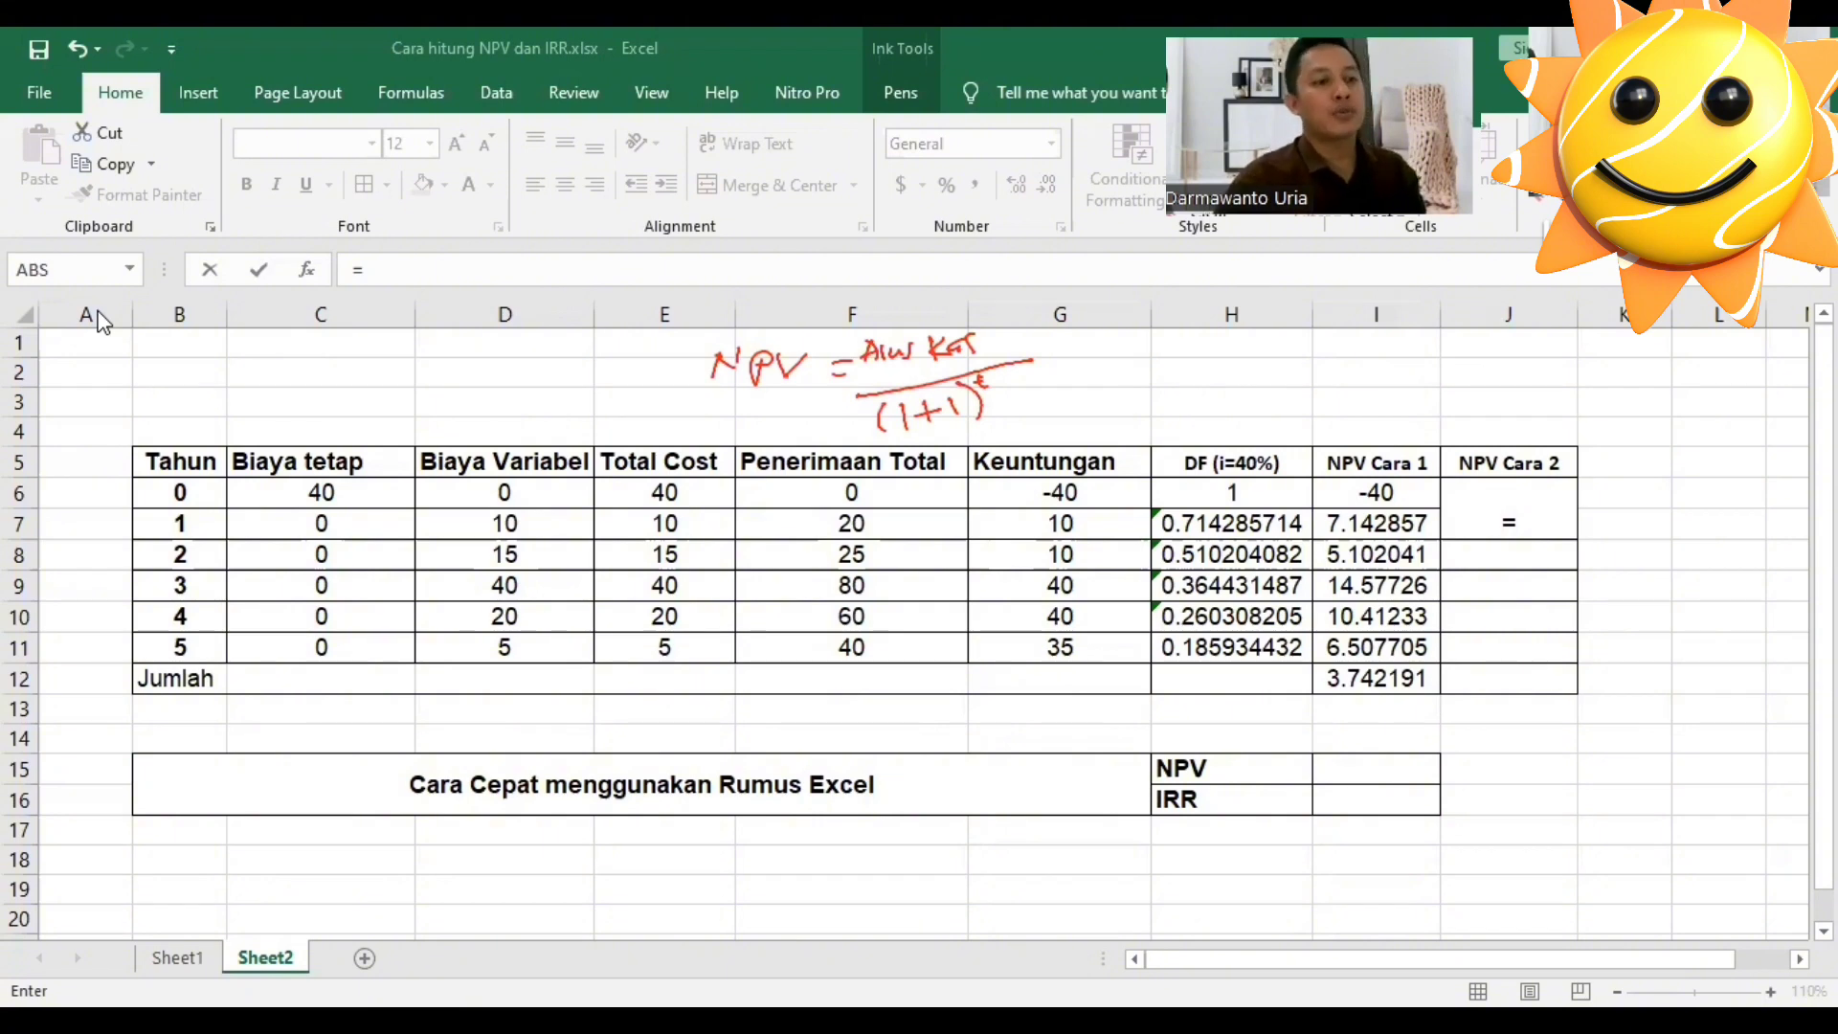
left_click_drag(1235, 423, 1244, 427)
left_click_drag(1379, 426, 1390, 429)
left_click(994, 350)
mouse_move(998, 335)
left_mouse_down()
mouse_move(846, 347)
mouse_move(949, 390)
mouse_move(986, 330)
left_mouse_up()
left_click_drag(1011, 344, 1103, 431)
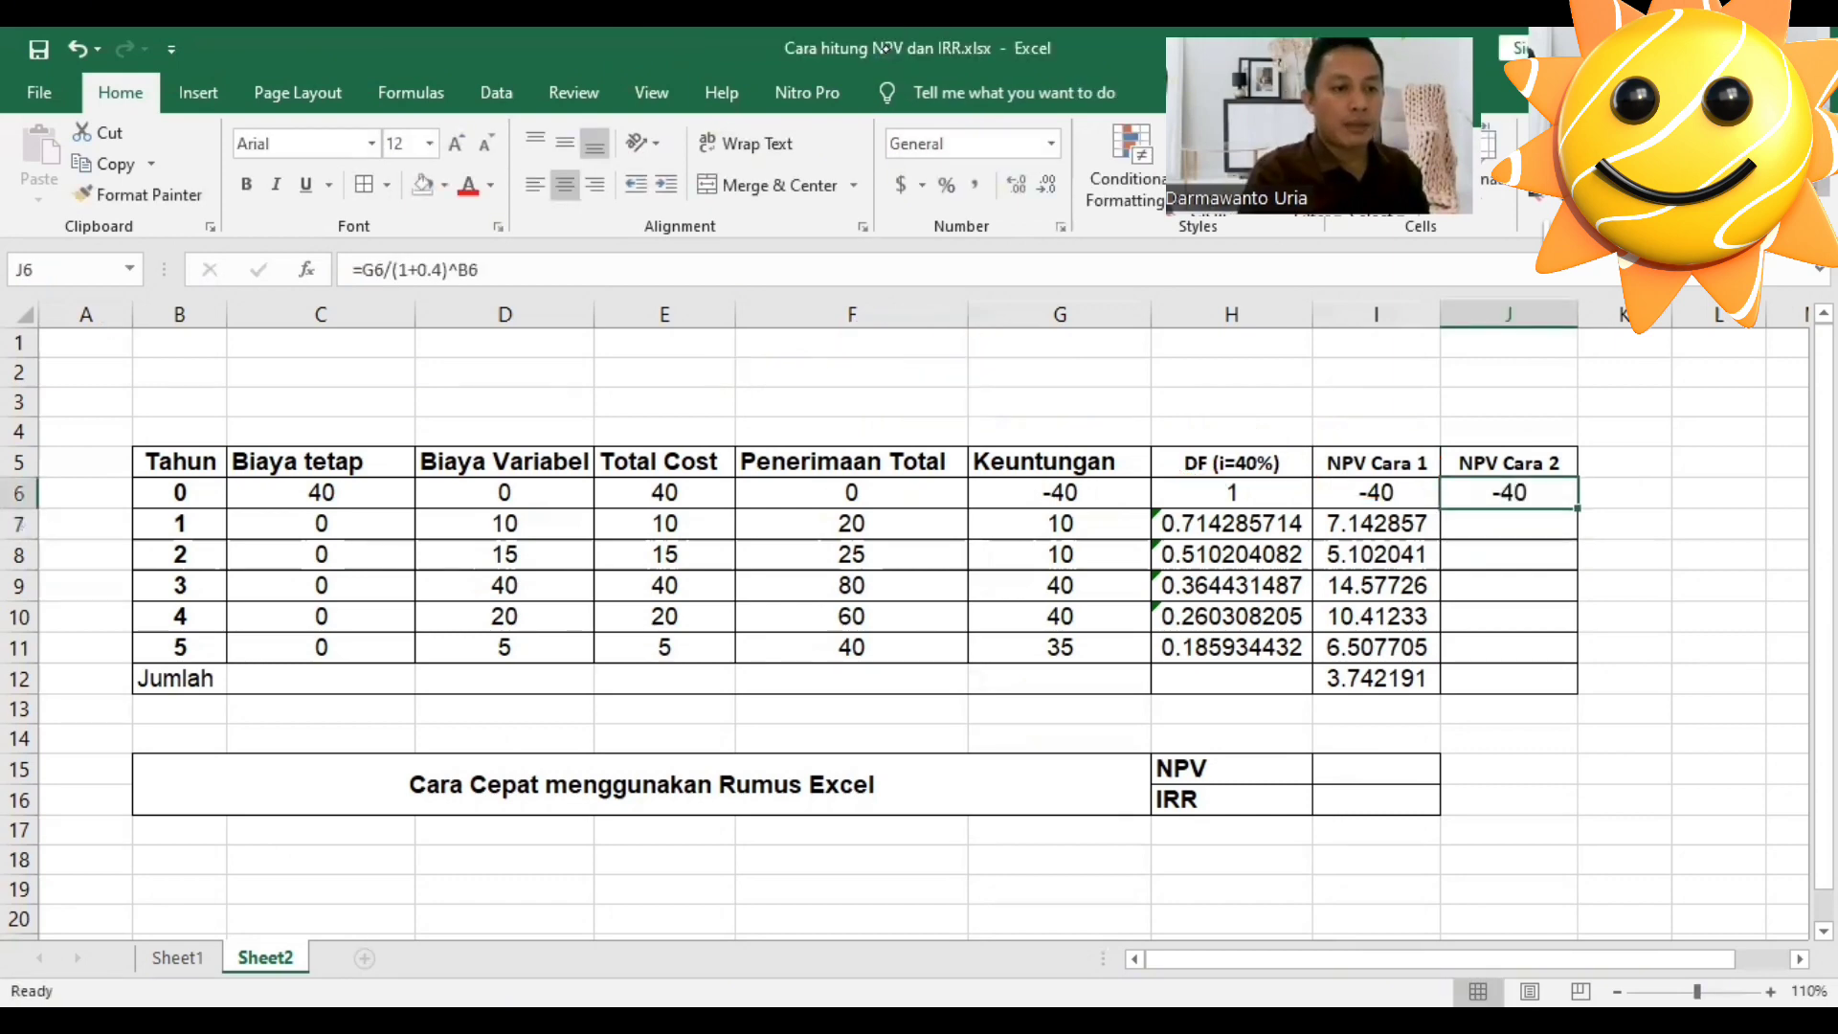
Fill the NPV Cara 2 formula from J6 down to the year 5 row, J11, and check the formula in J8.
left_click_drag(1577, 508, 1570, 659)
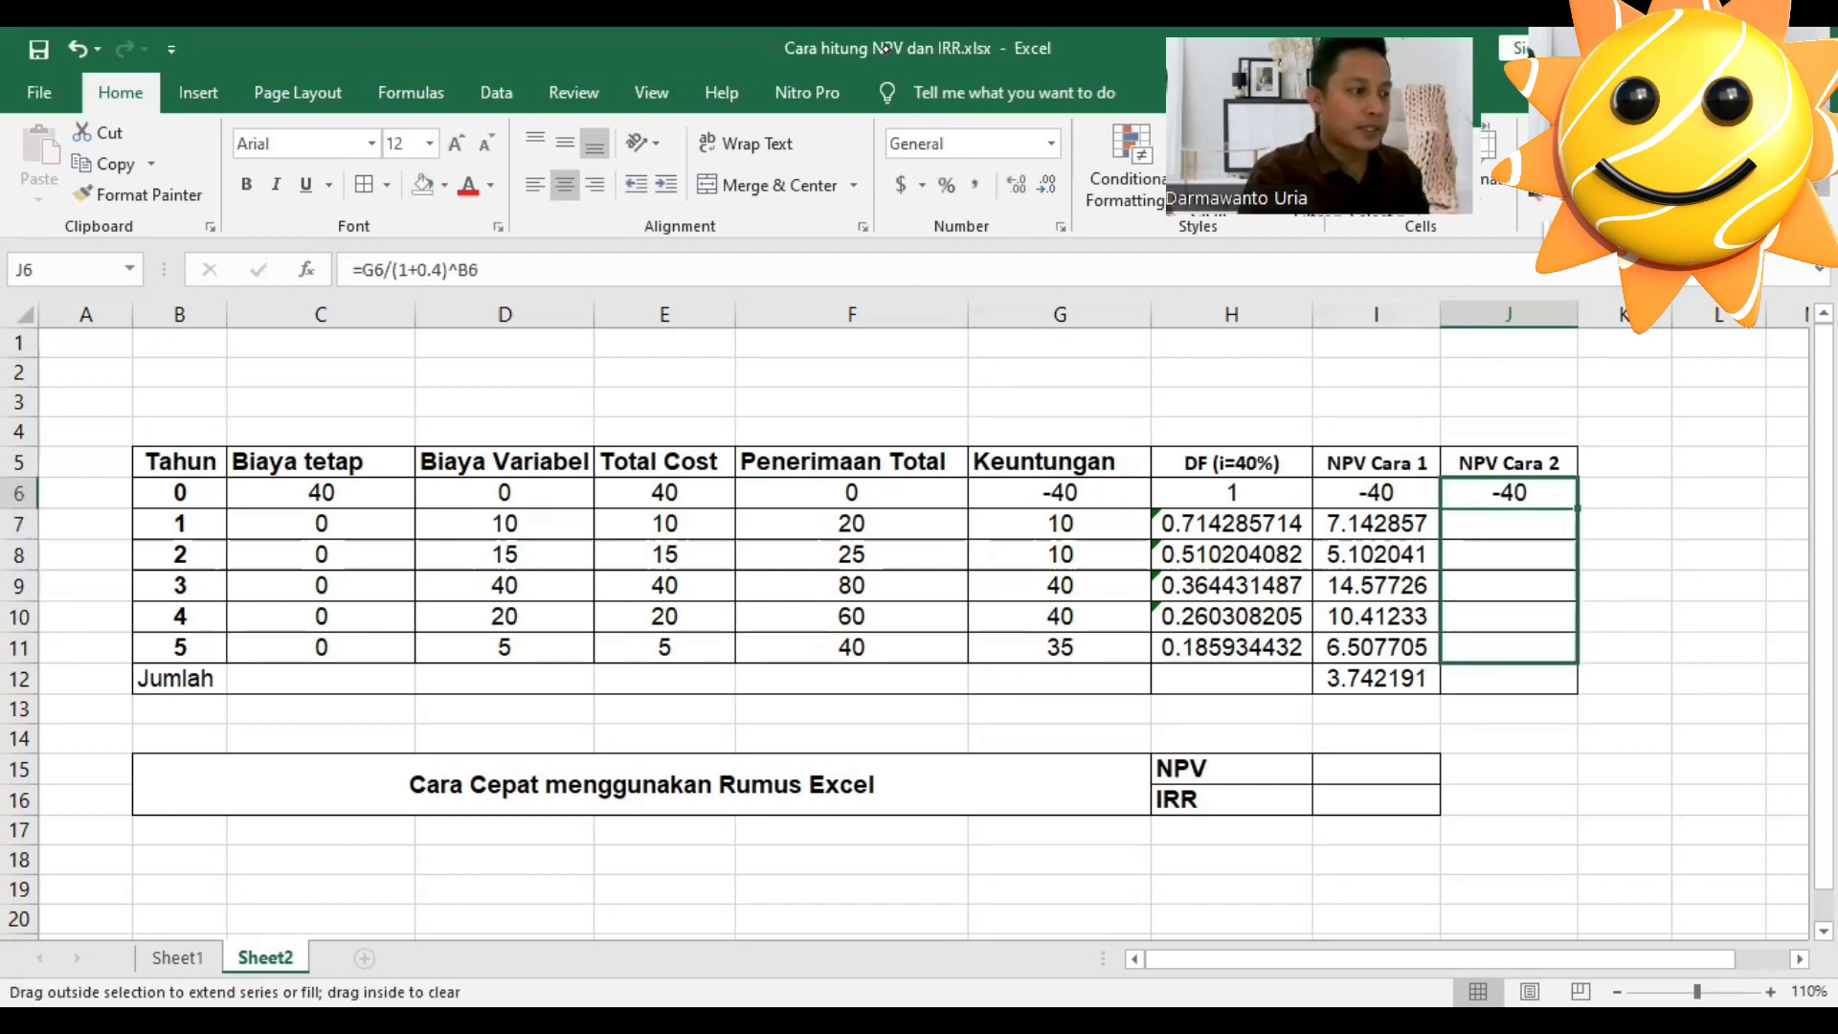
left_click_drag(1570, 659, 1570, 660)
left_click(1509, 554)
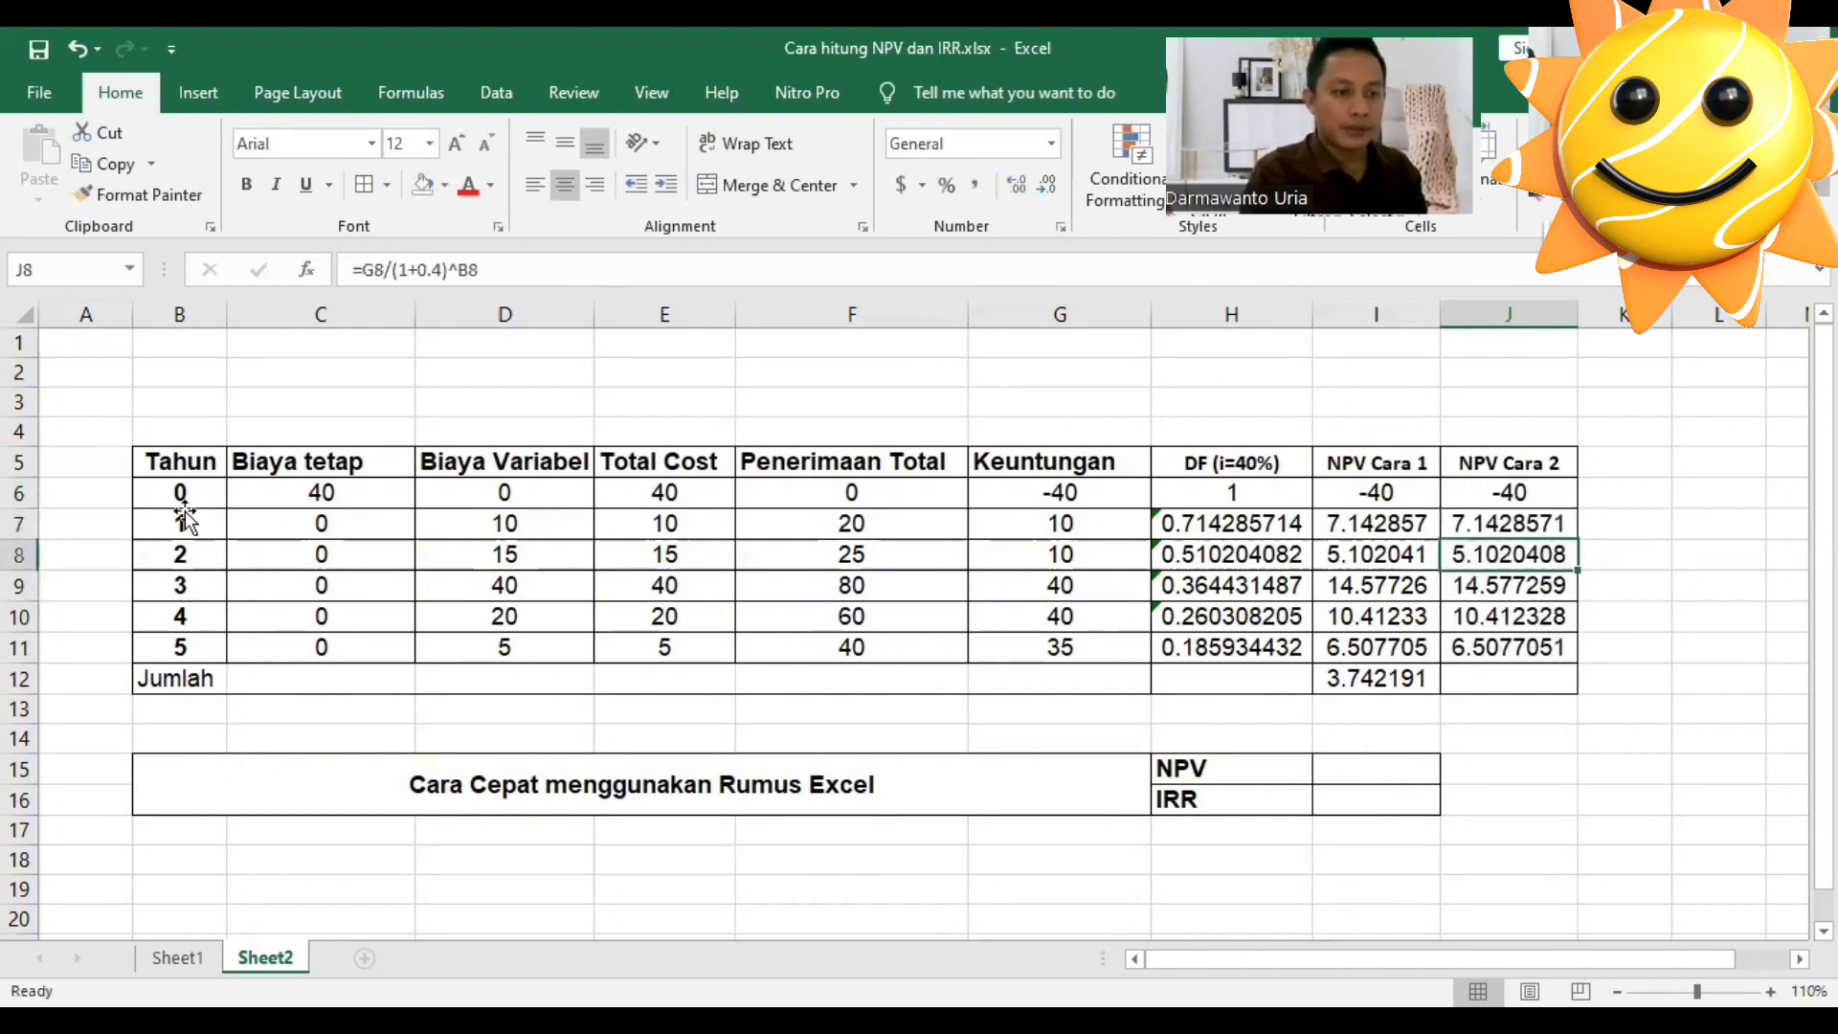
key("F2")
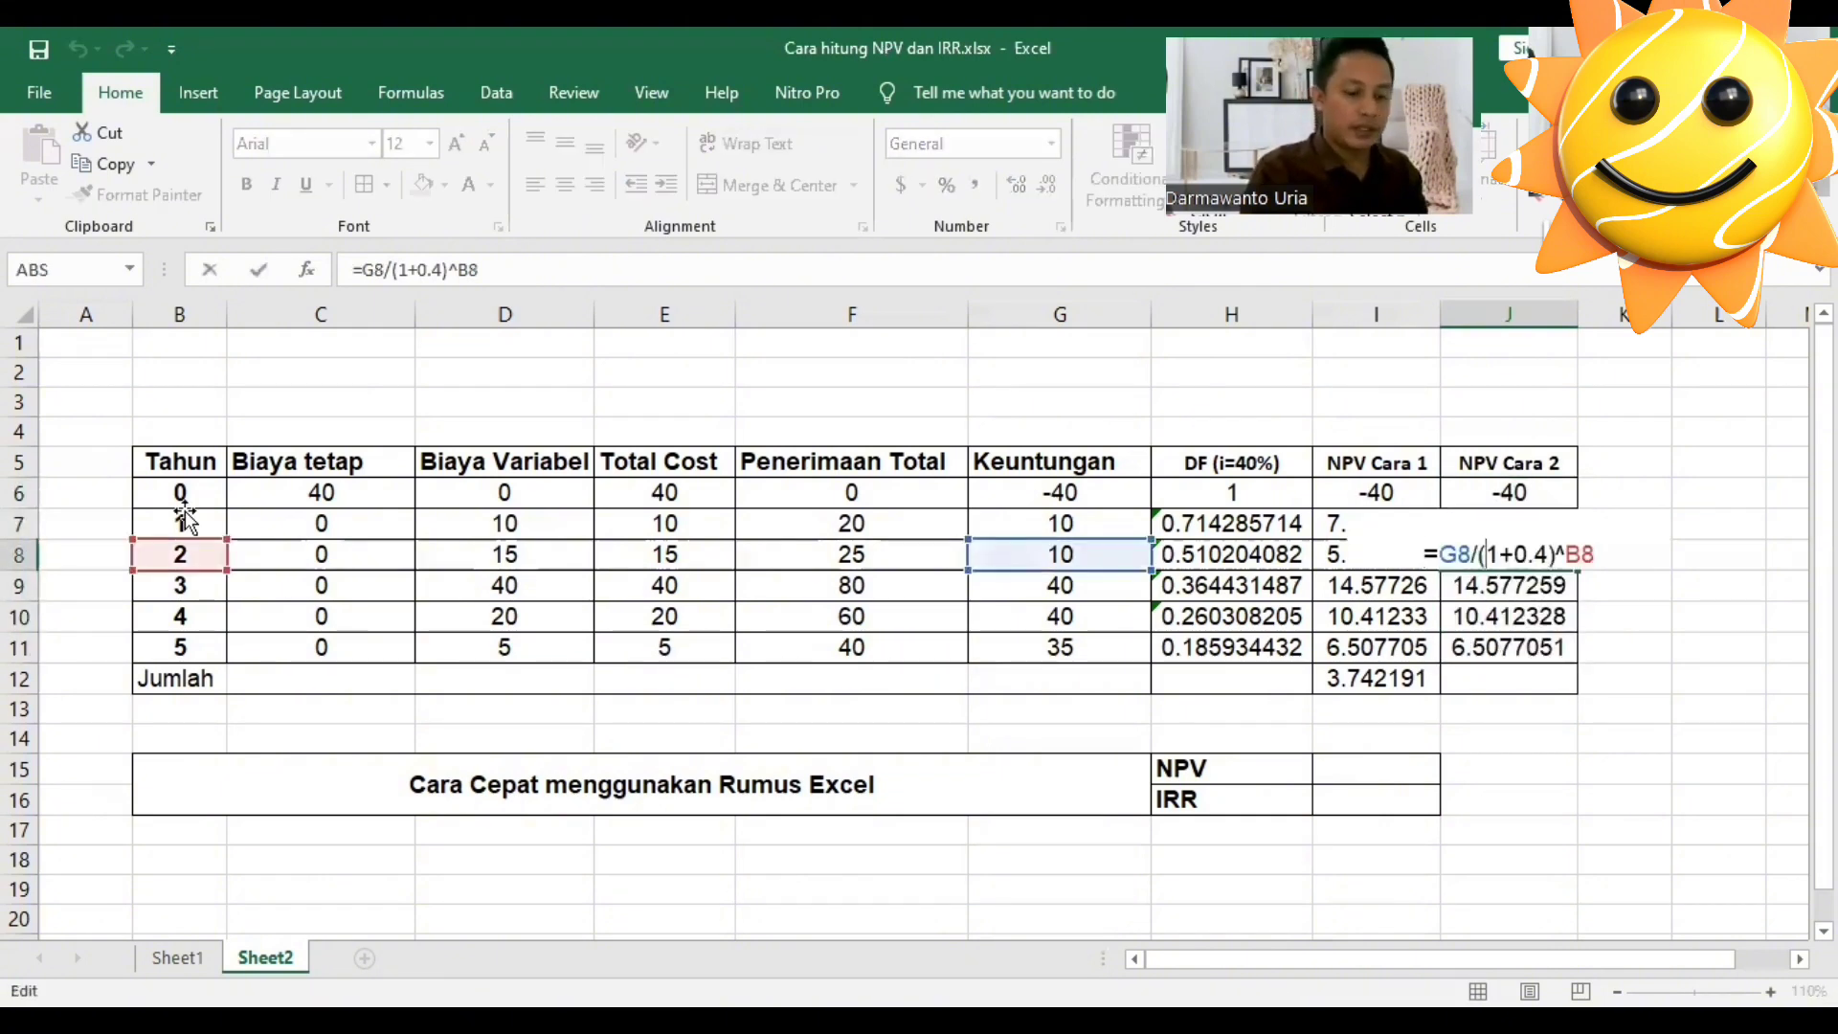
key("Return")
Copy the NPV Cara 1 total formula from I12 into J12 to total the NPV Cara 2 column.
key("Down")
key("Down")
key("Down")
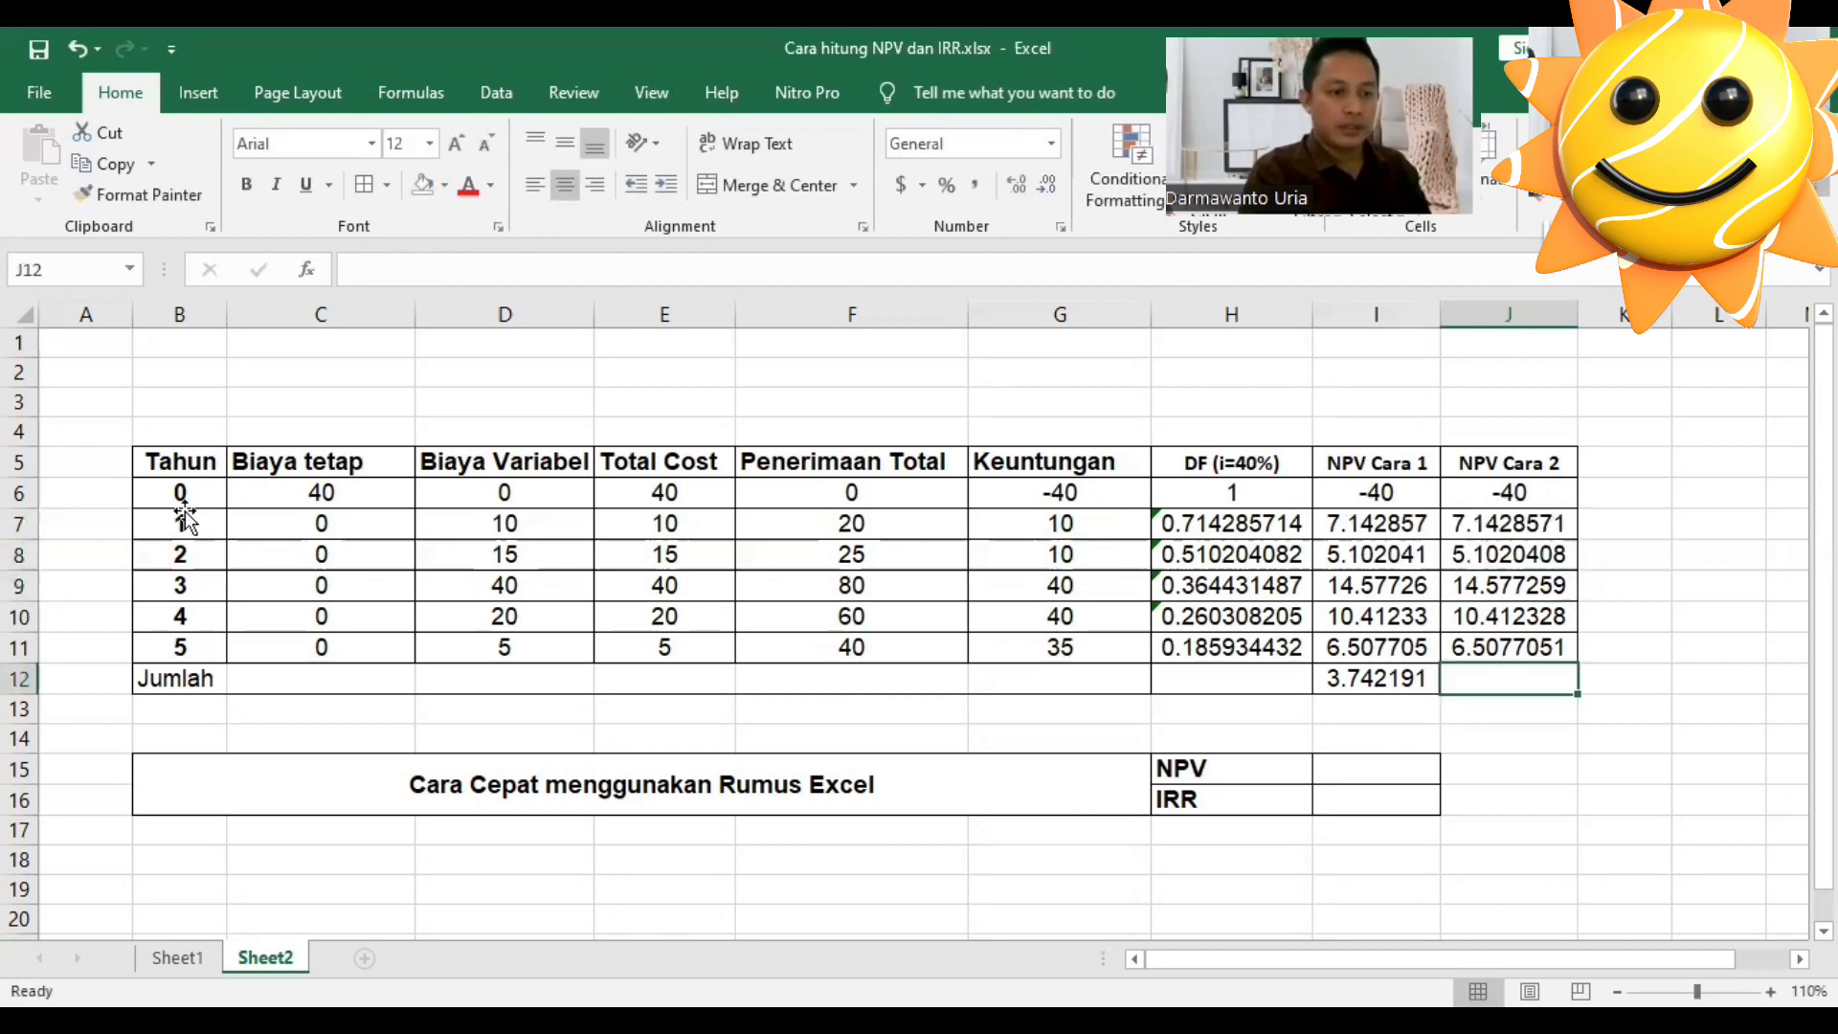
key("Left")
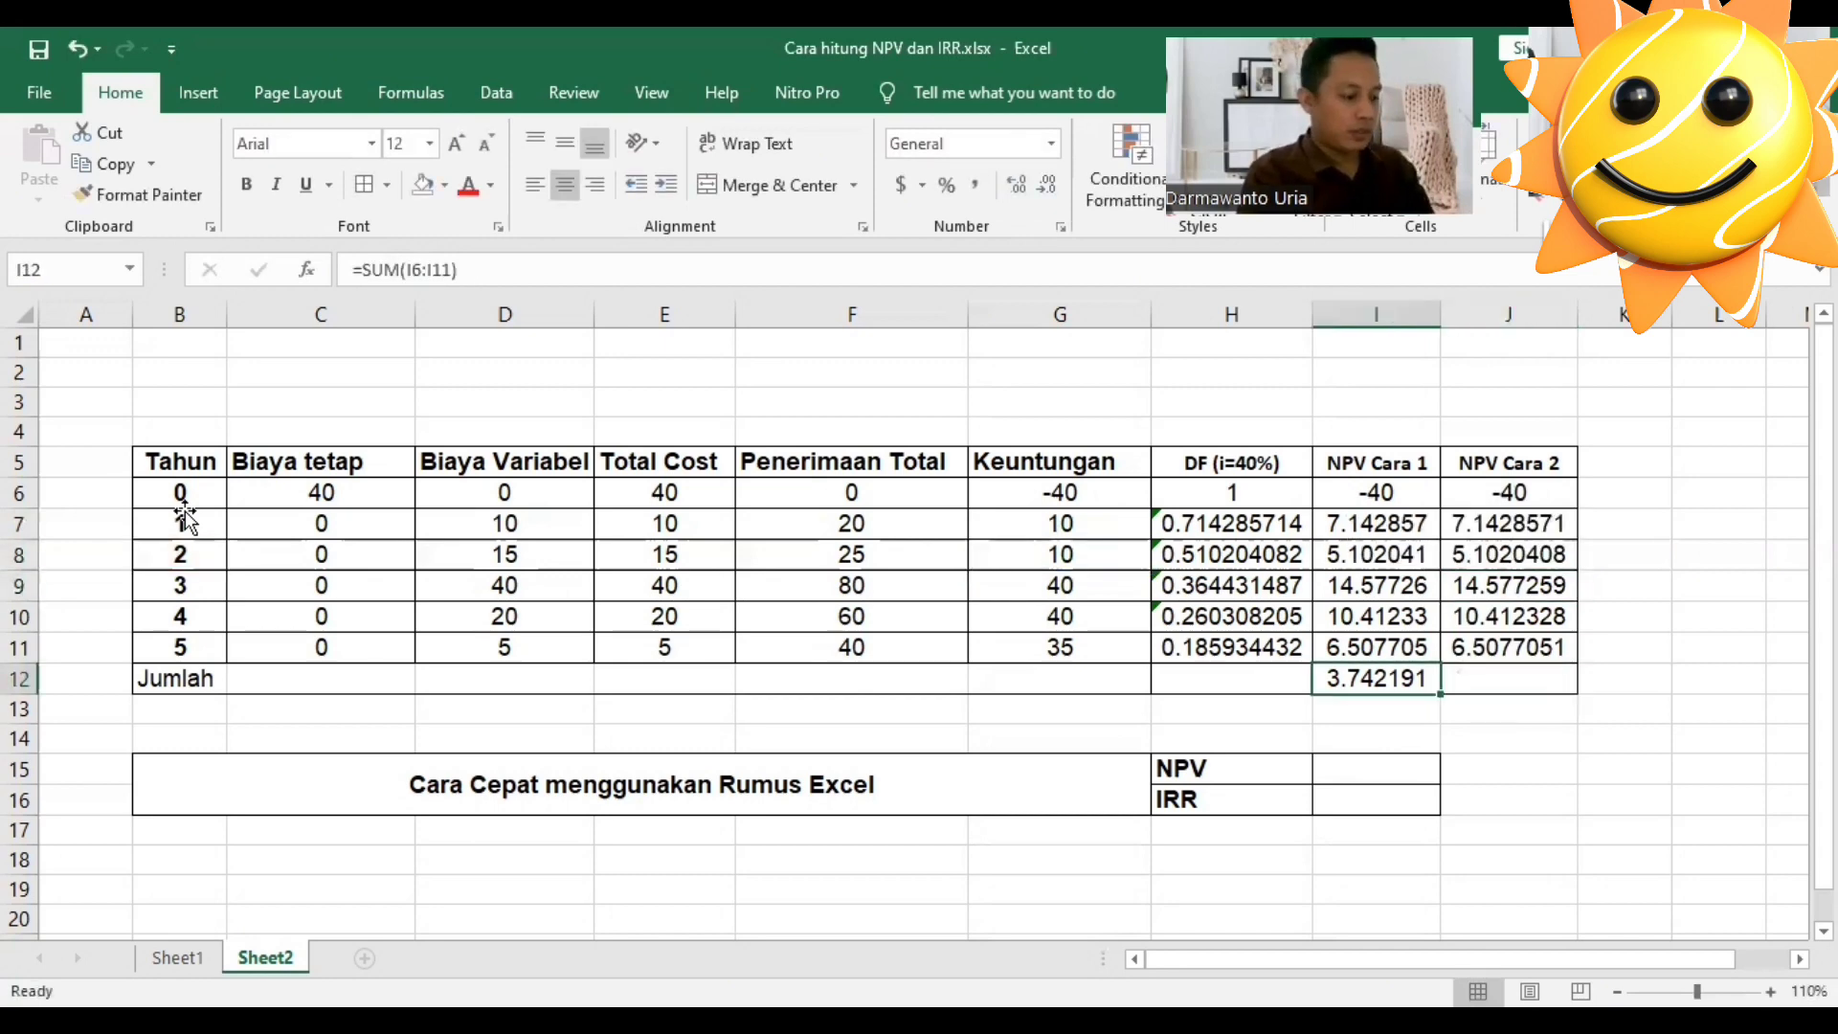
key("ctrl+c")
key("Right")
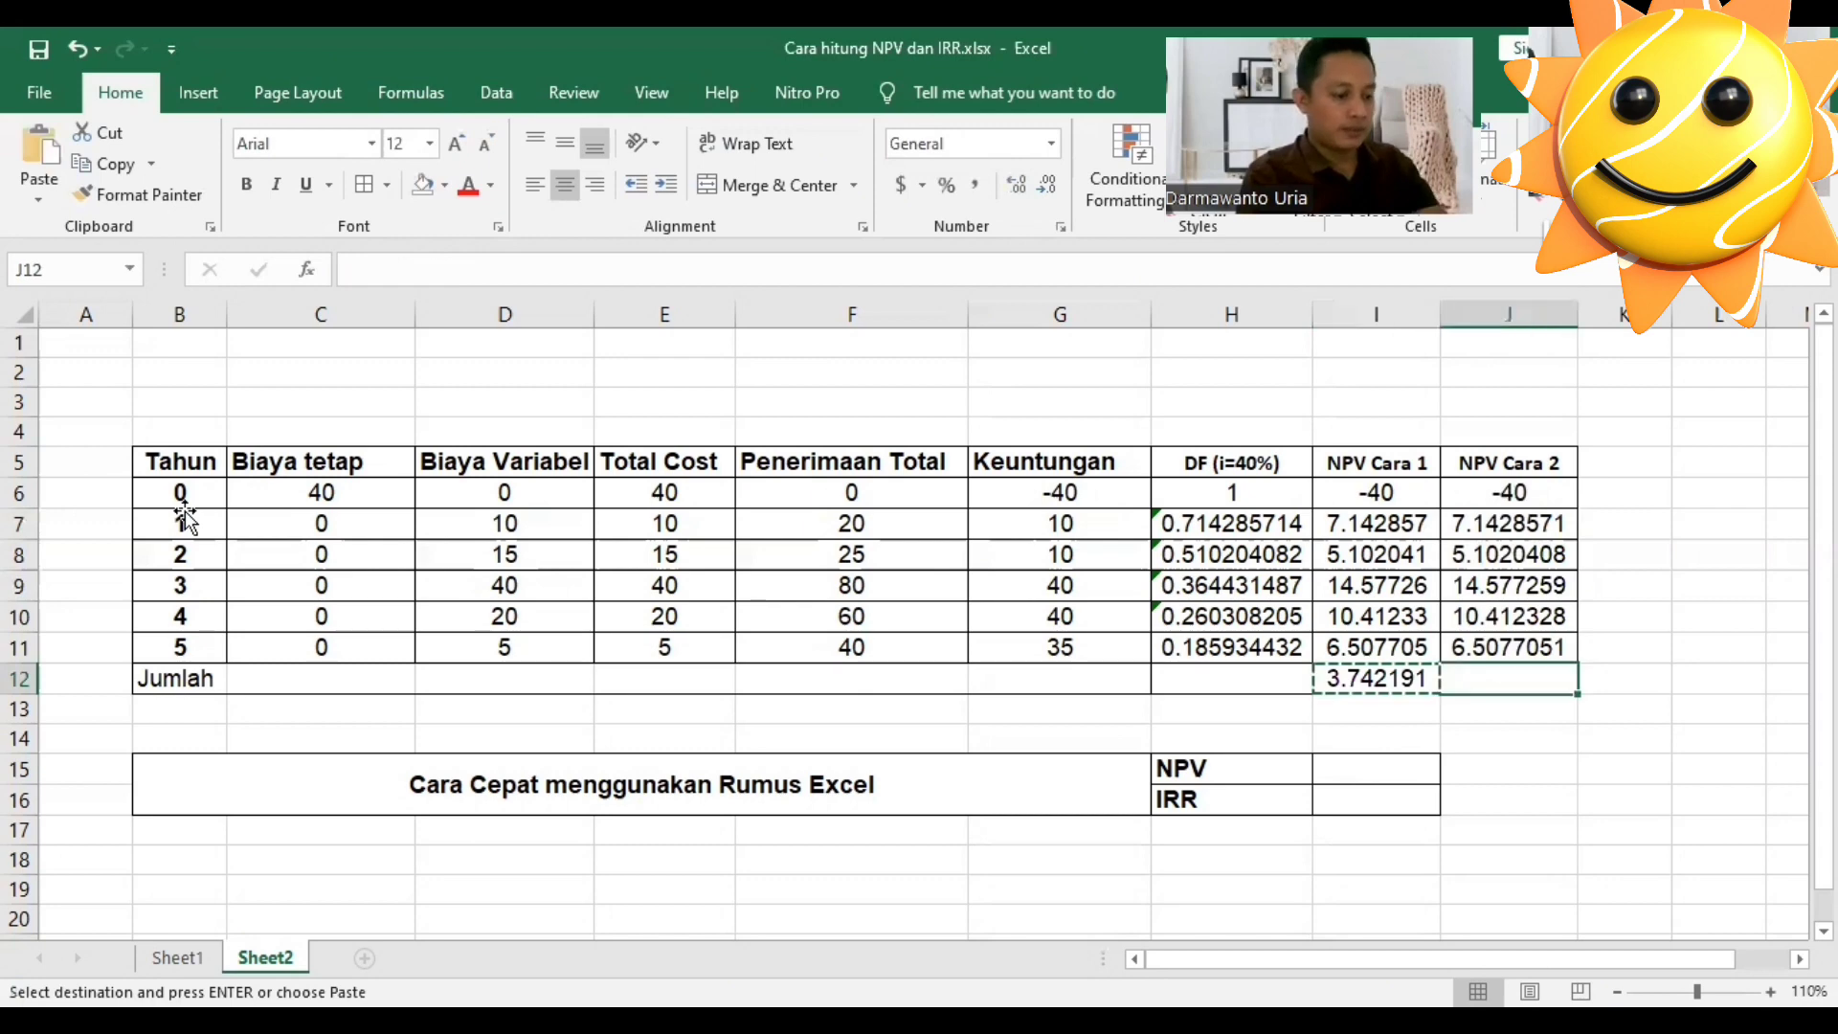
key("ctrl+v")
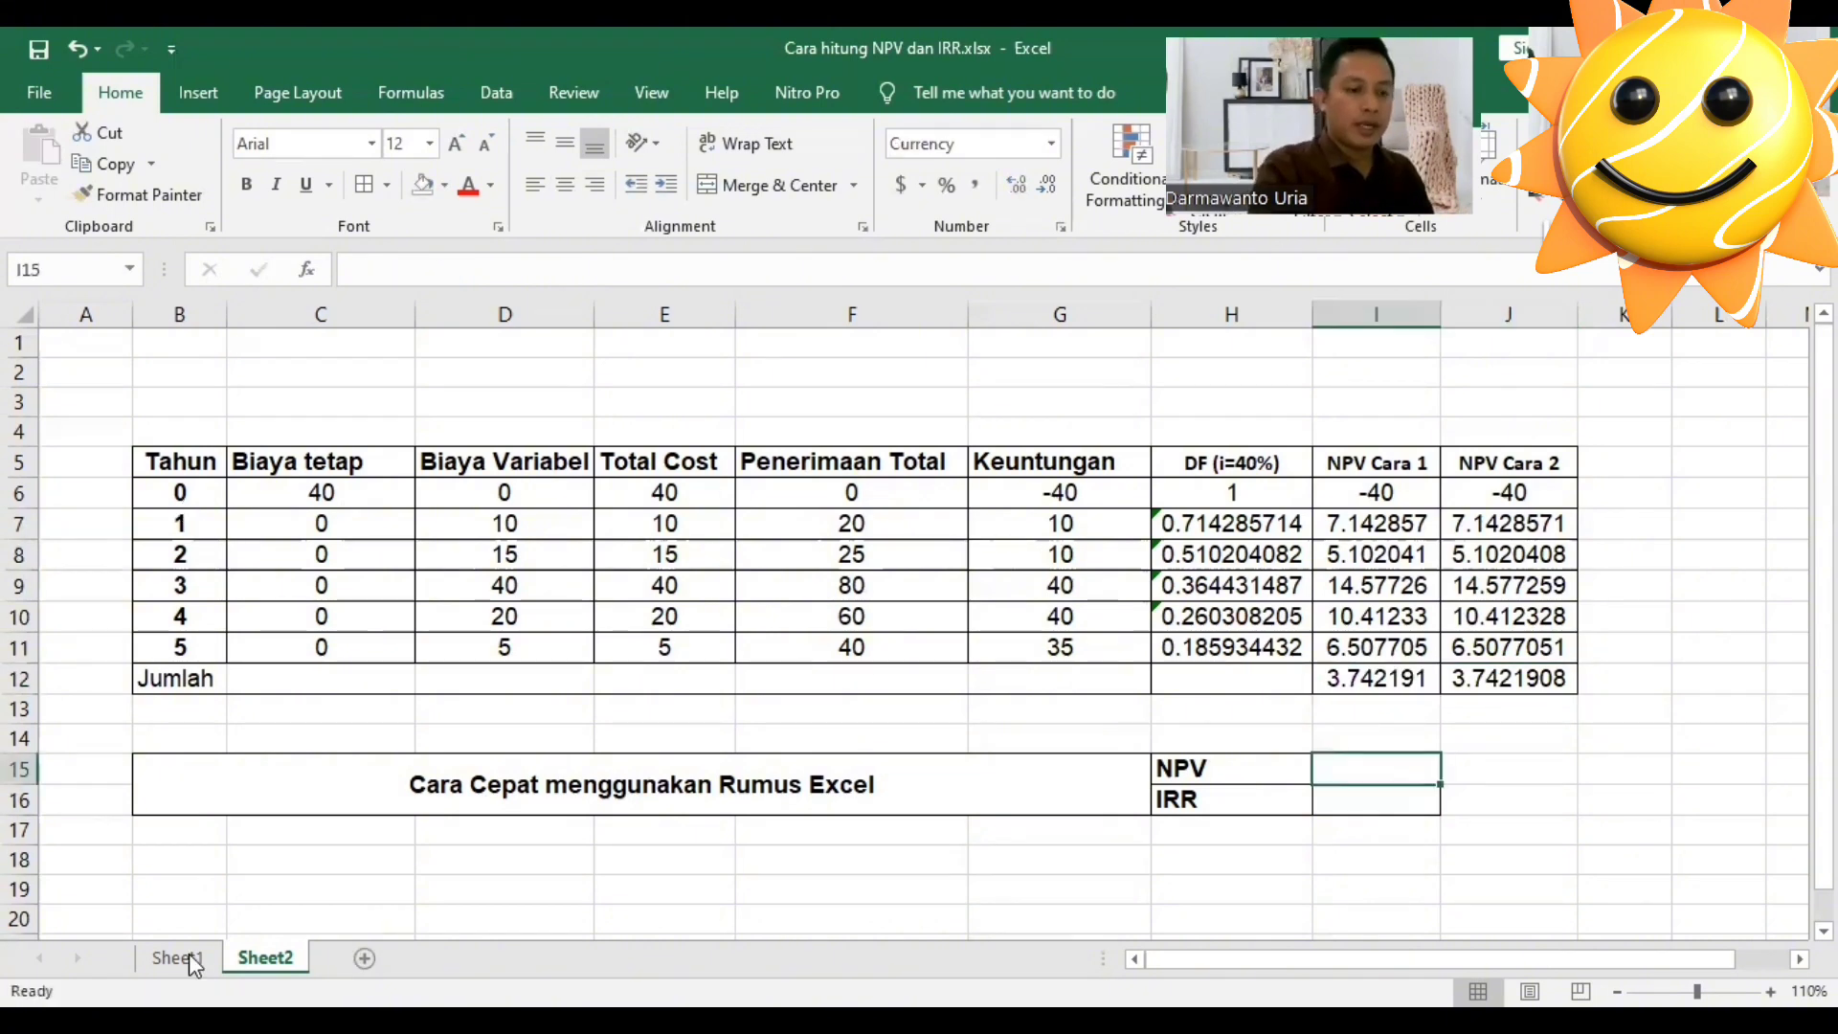
Enter =NPV(0.4,G7:G11)+G6 in cell I15, beside the NPV label, to calculate NPV with the Excel function.
type("=")
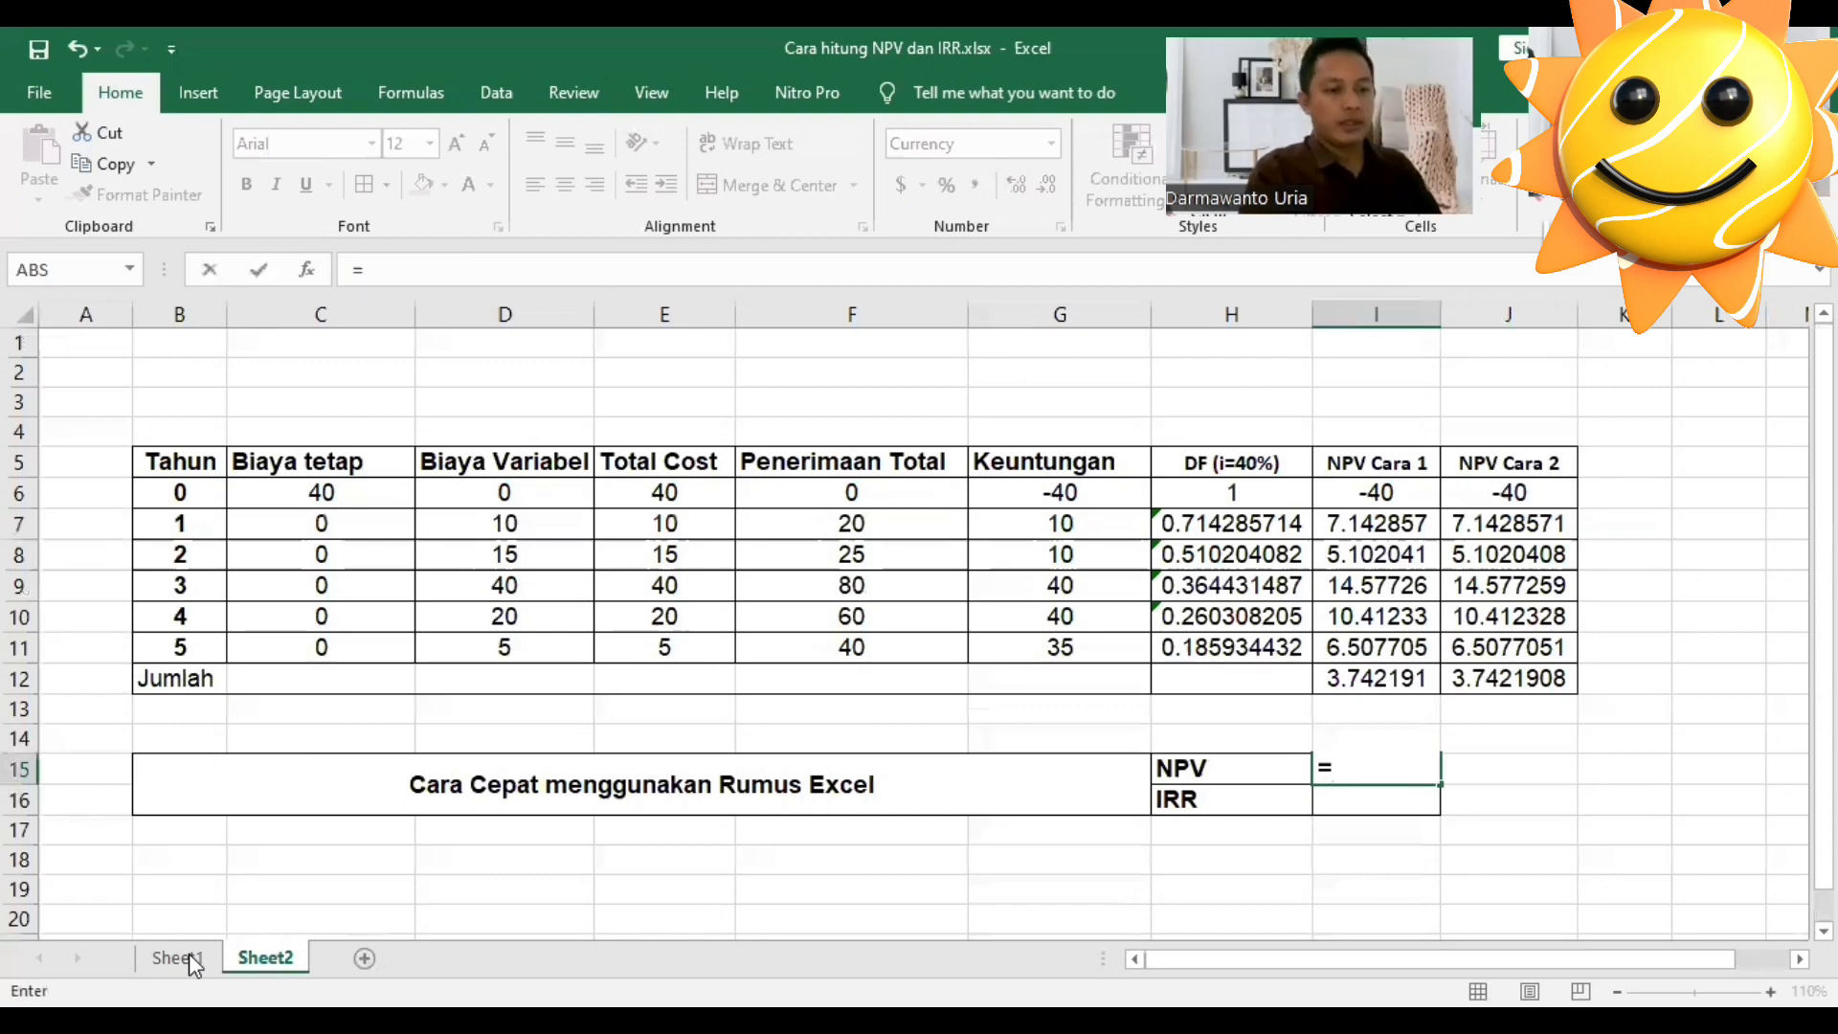
type("npv")
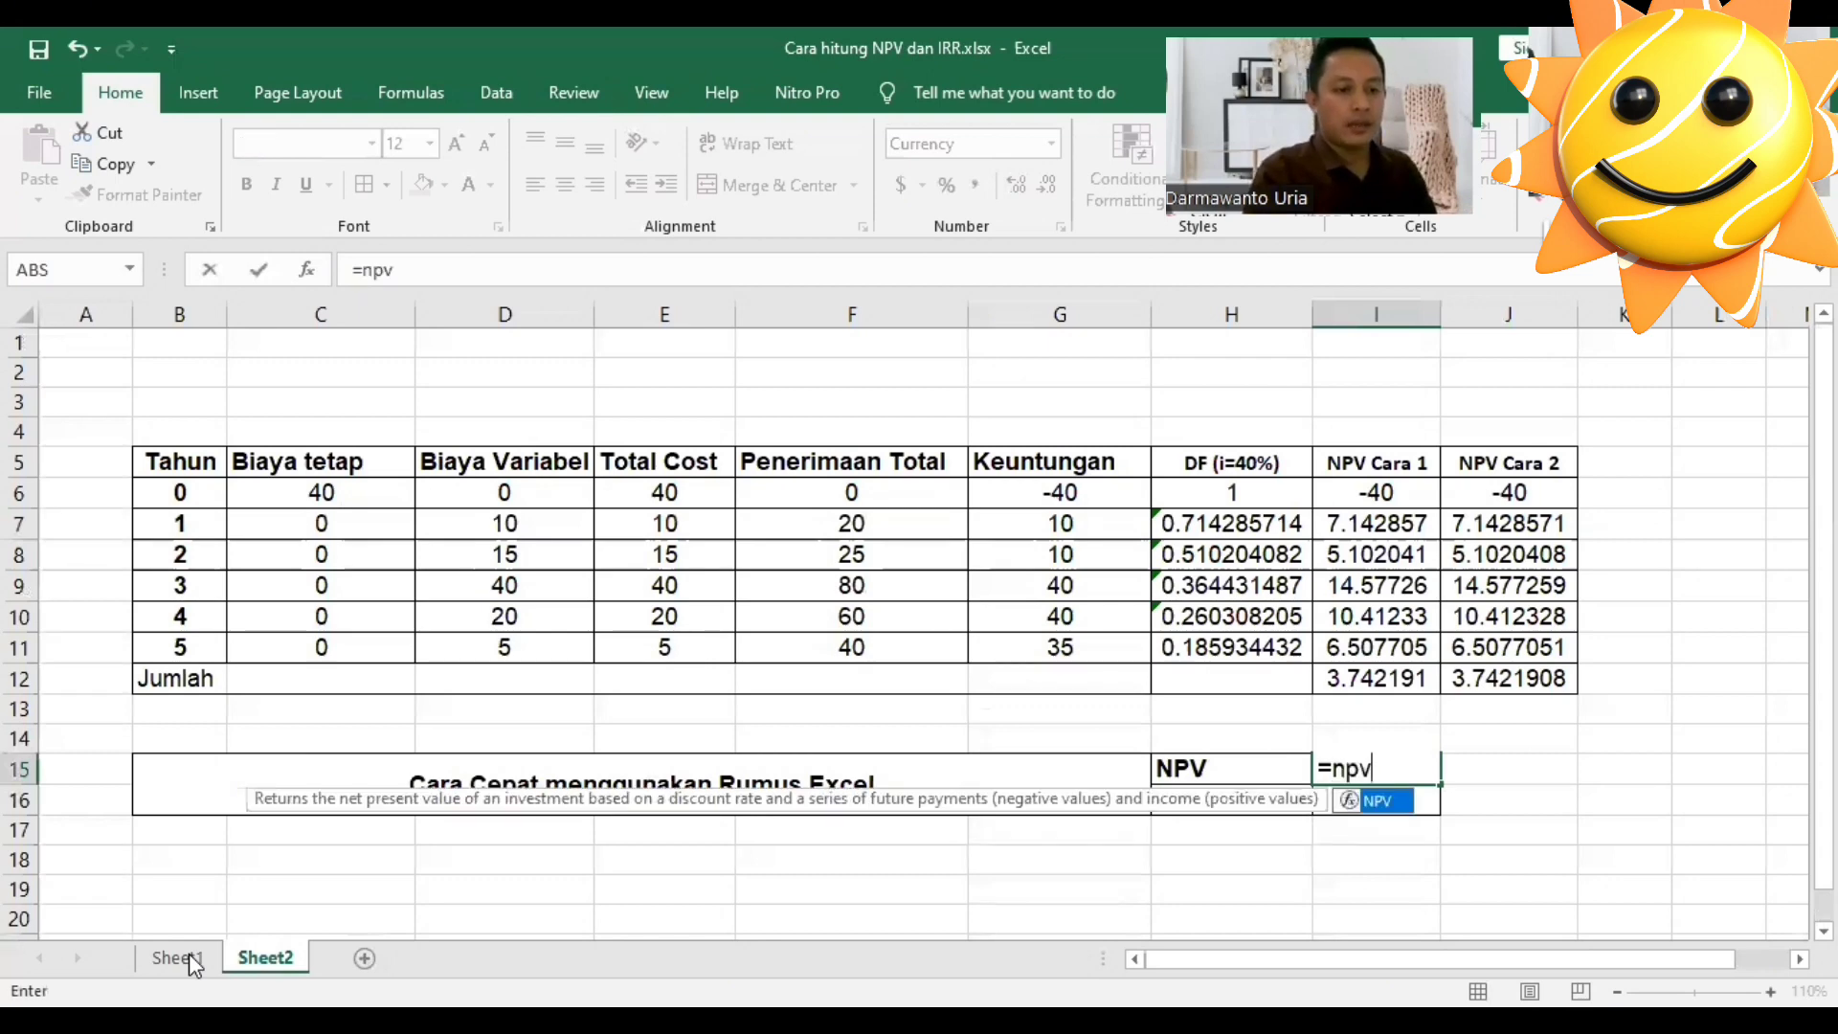
key("Tab")
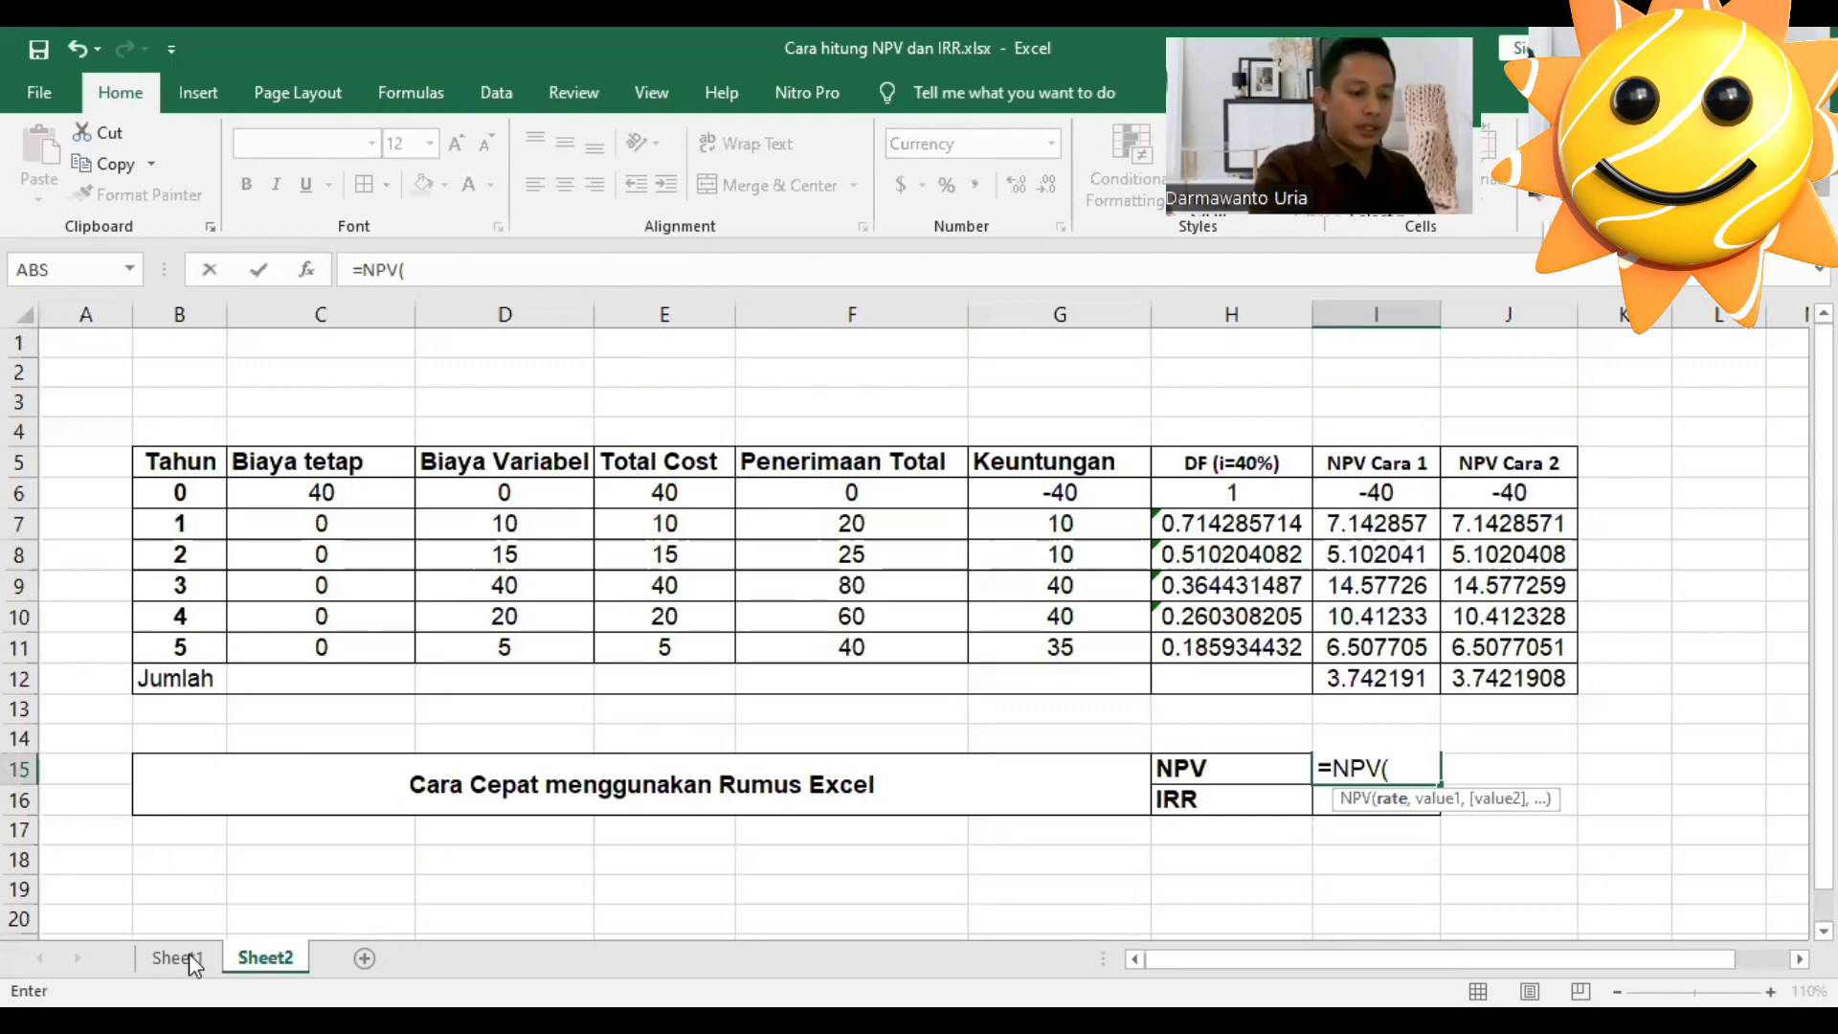
type("0.4")
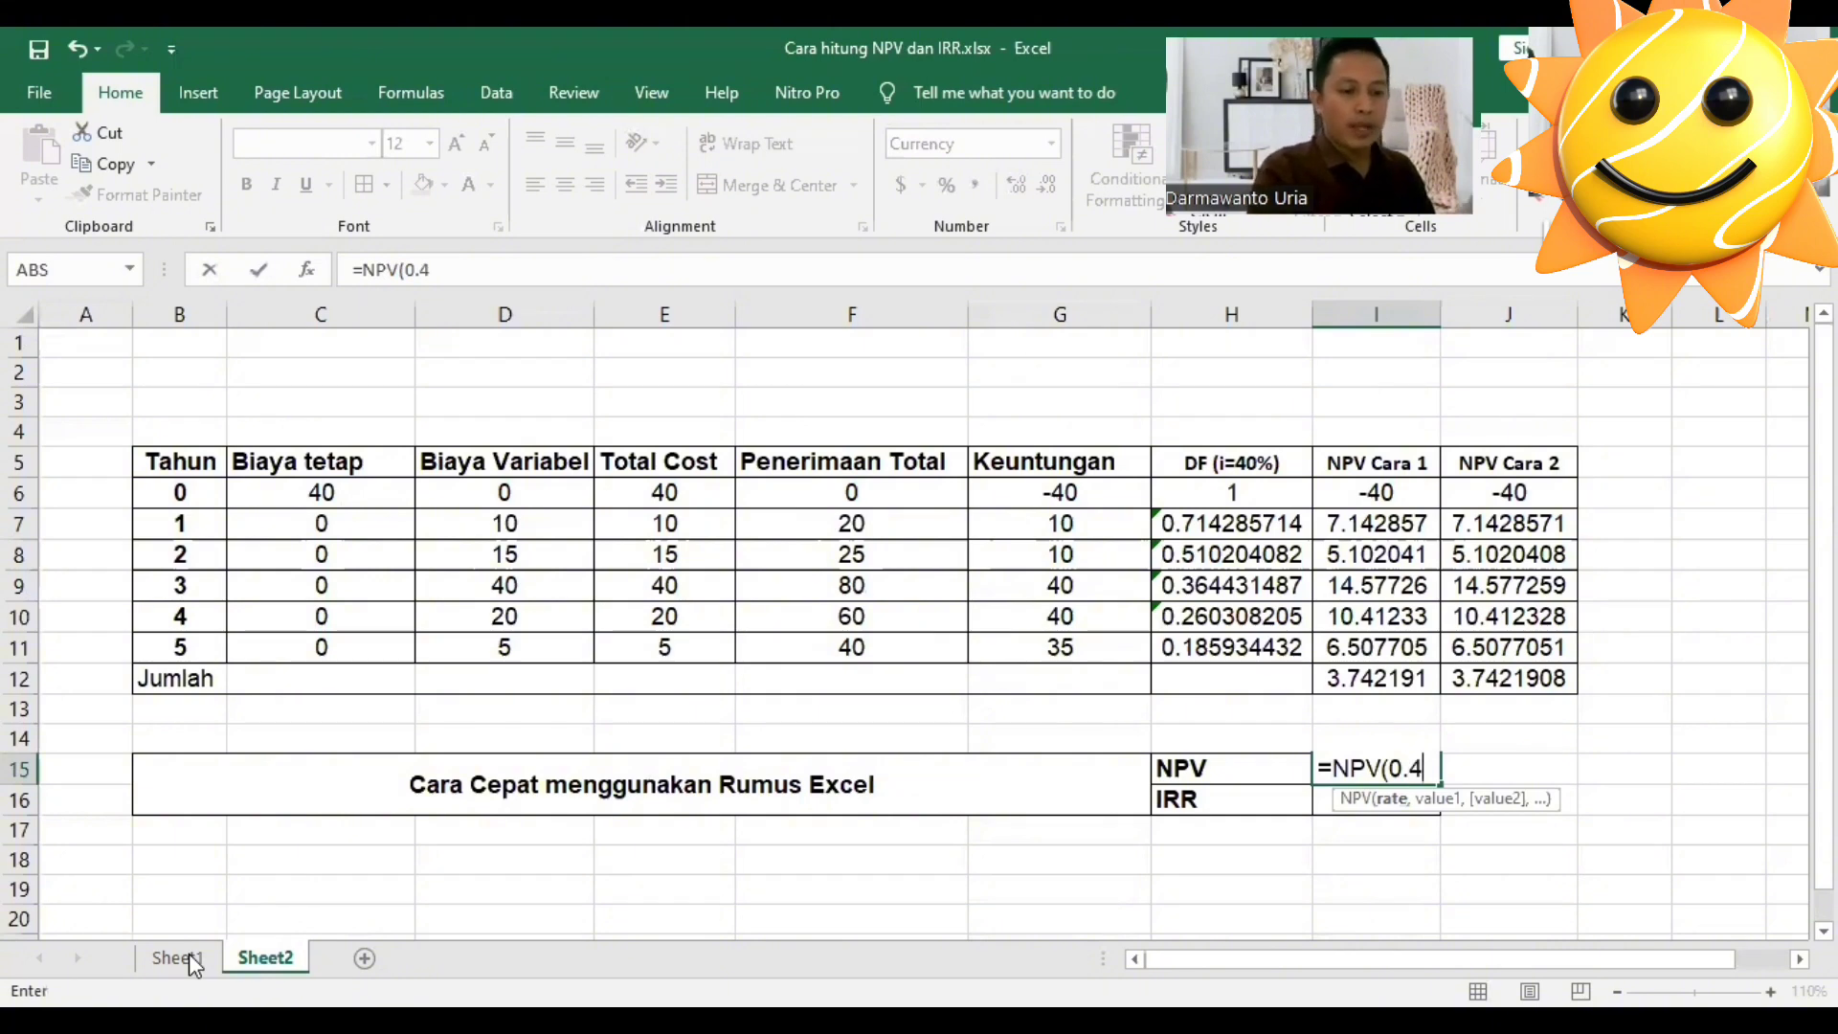
type(",")
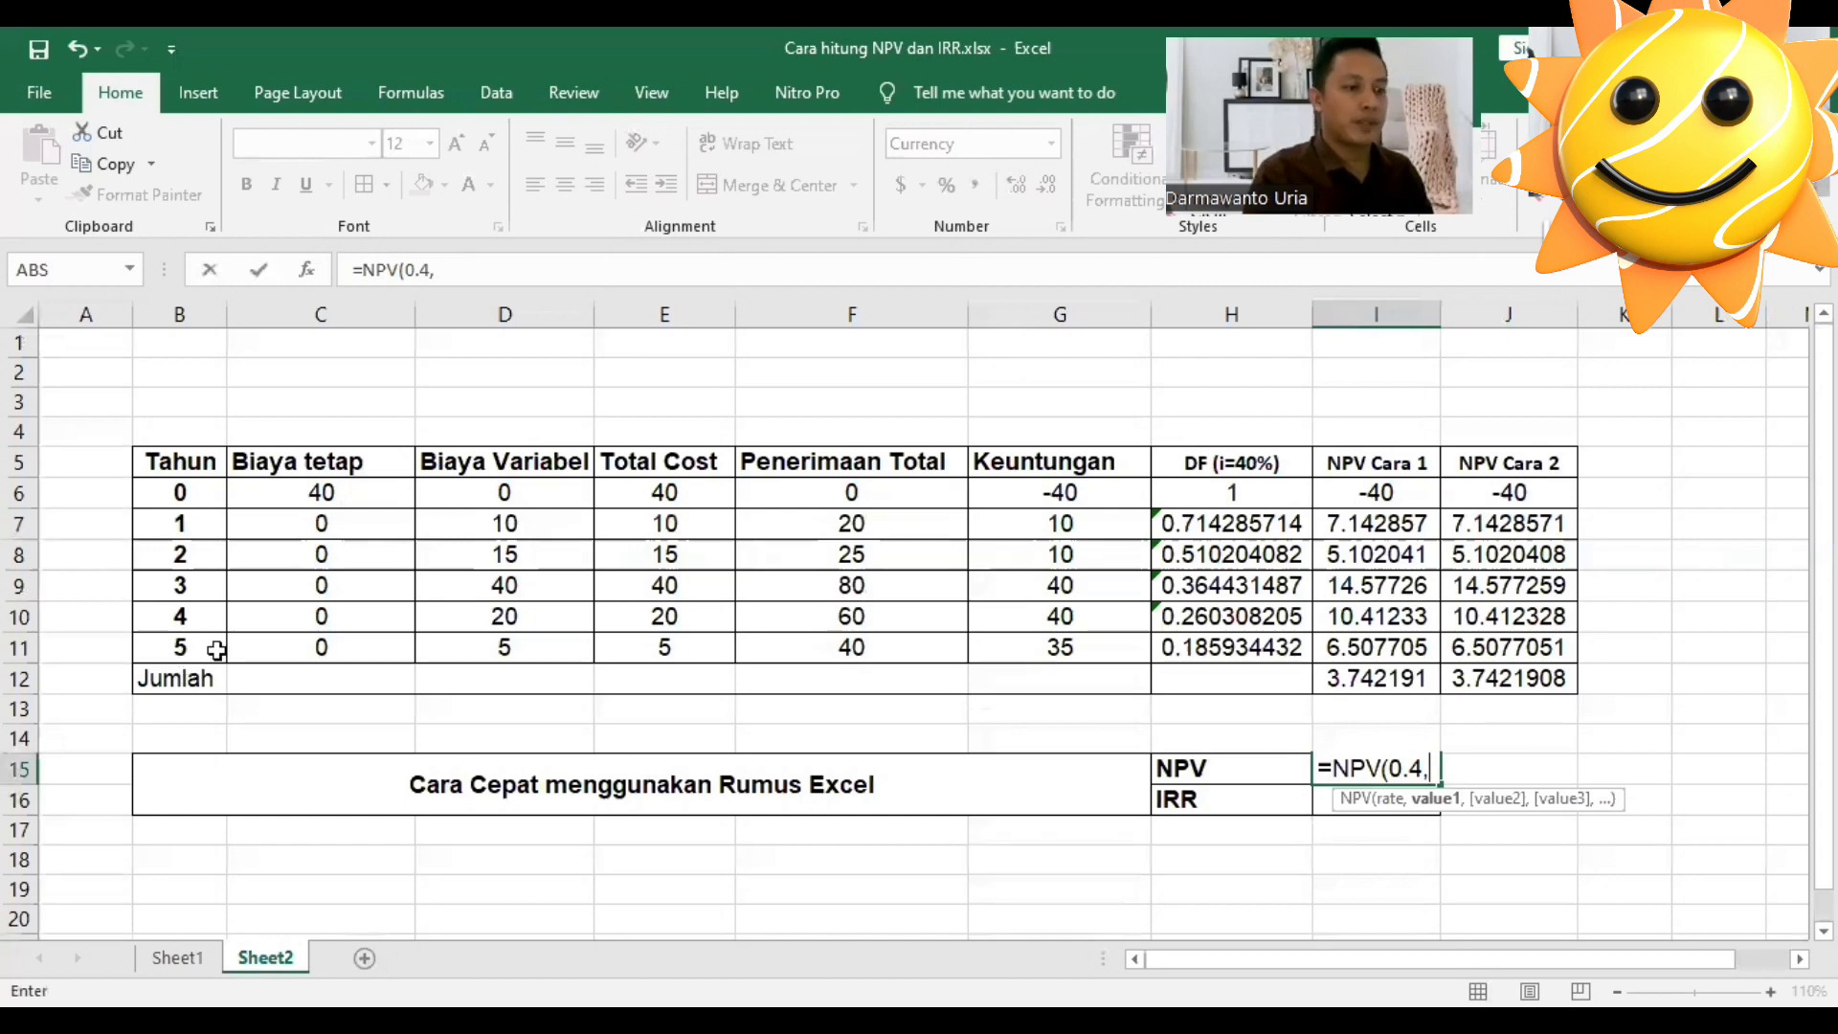
left_click(1059, 524)
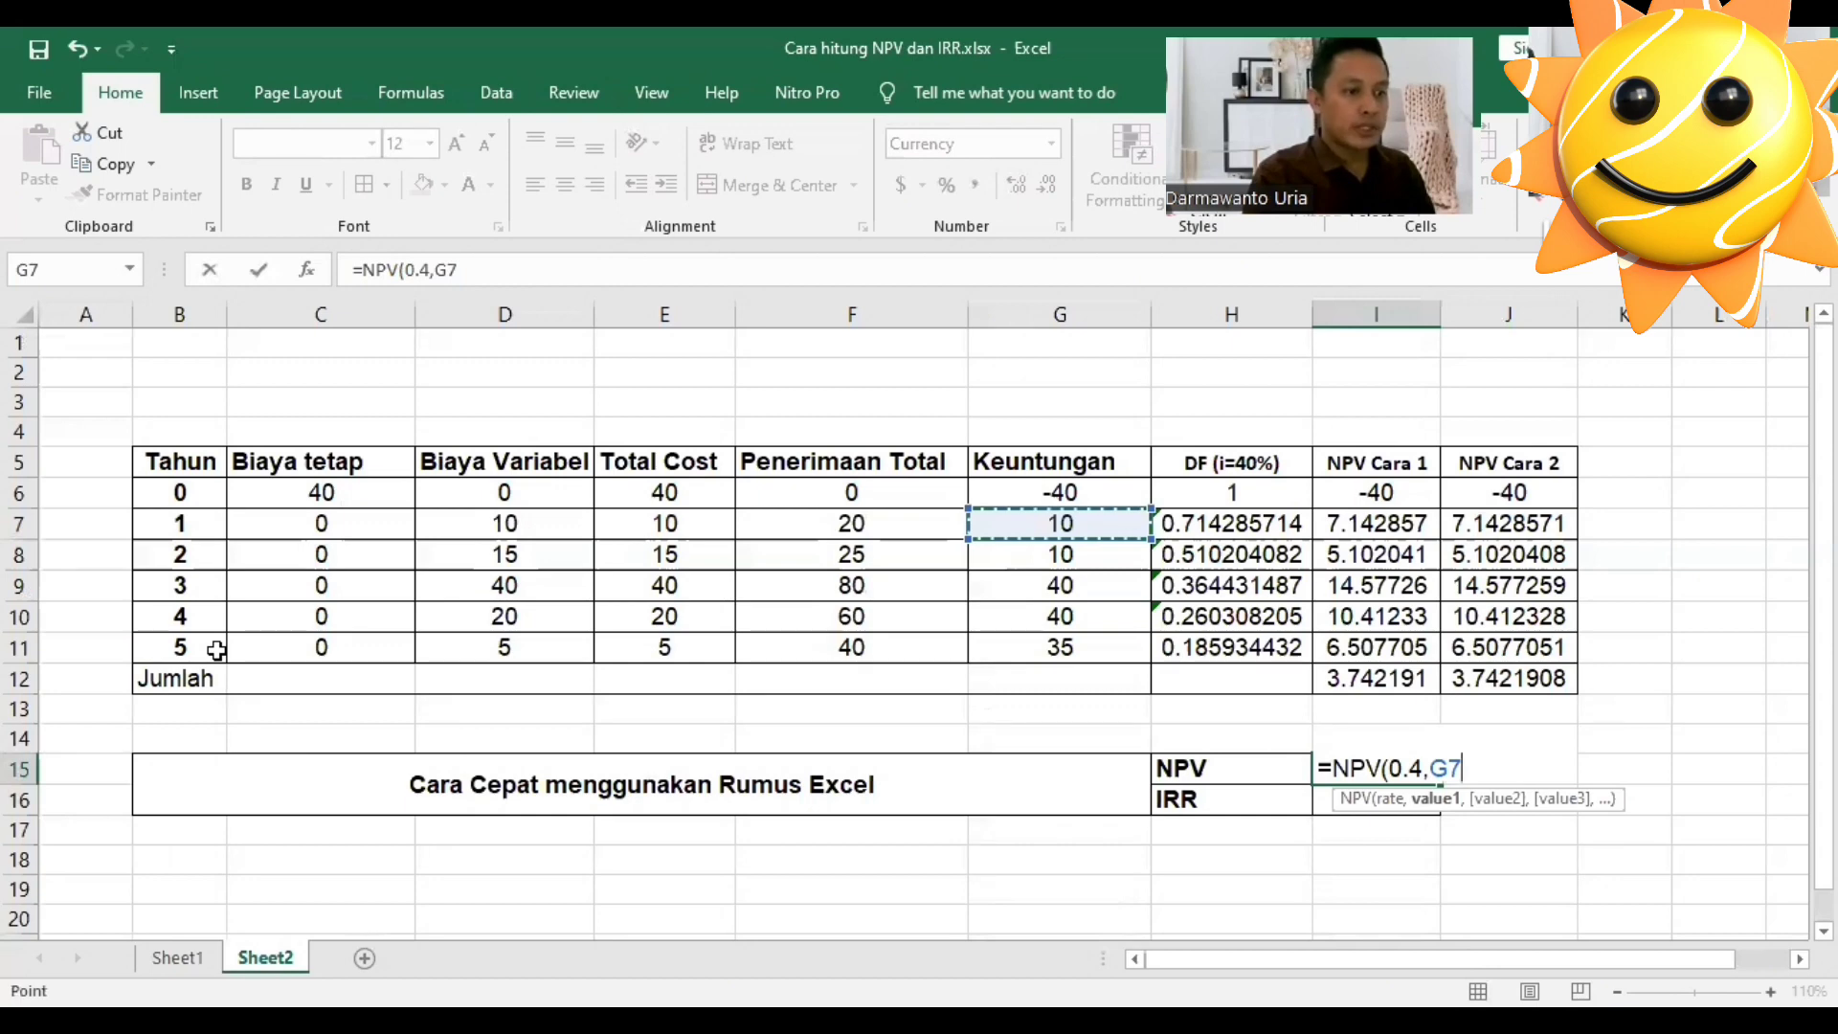
left_click_drag(1060, 523, 1101, 651)
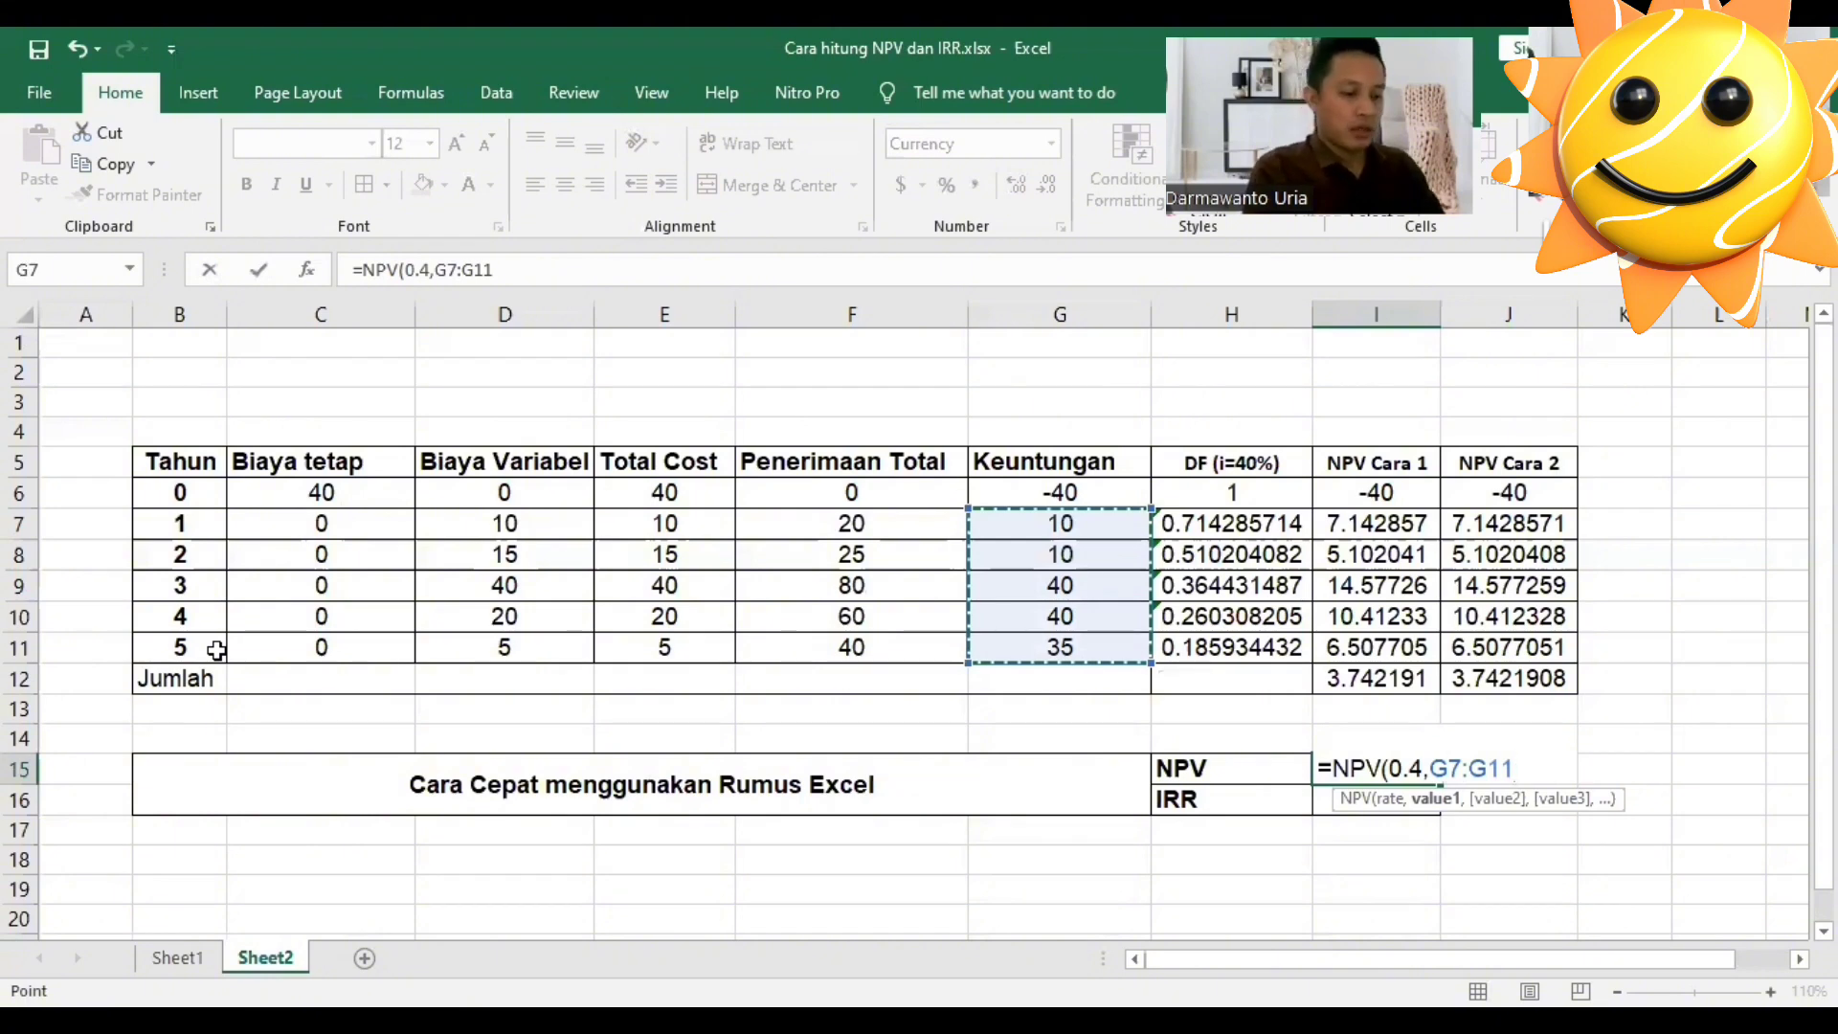
type(")+")
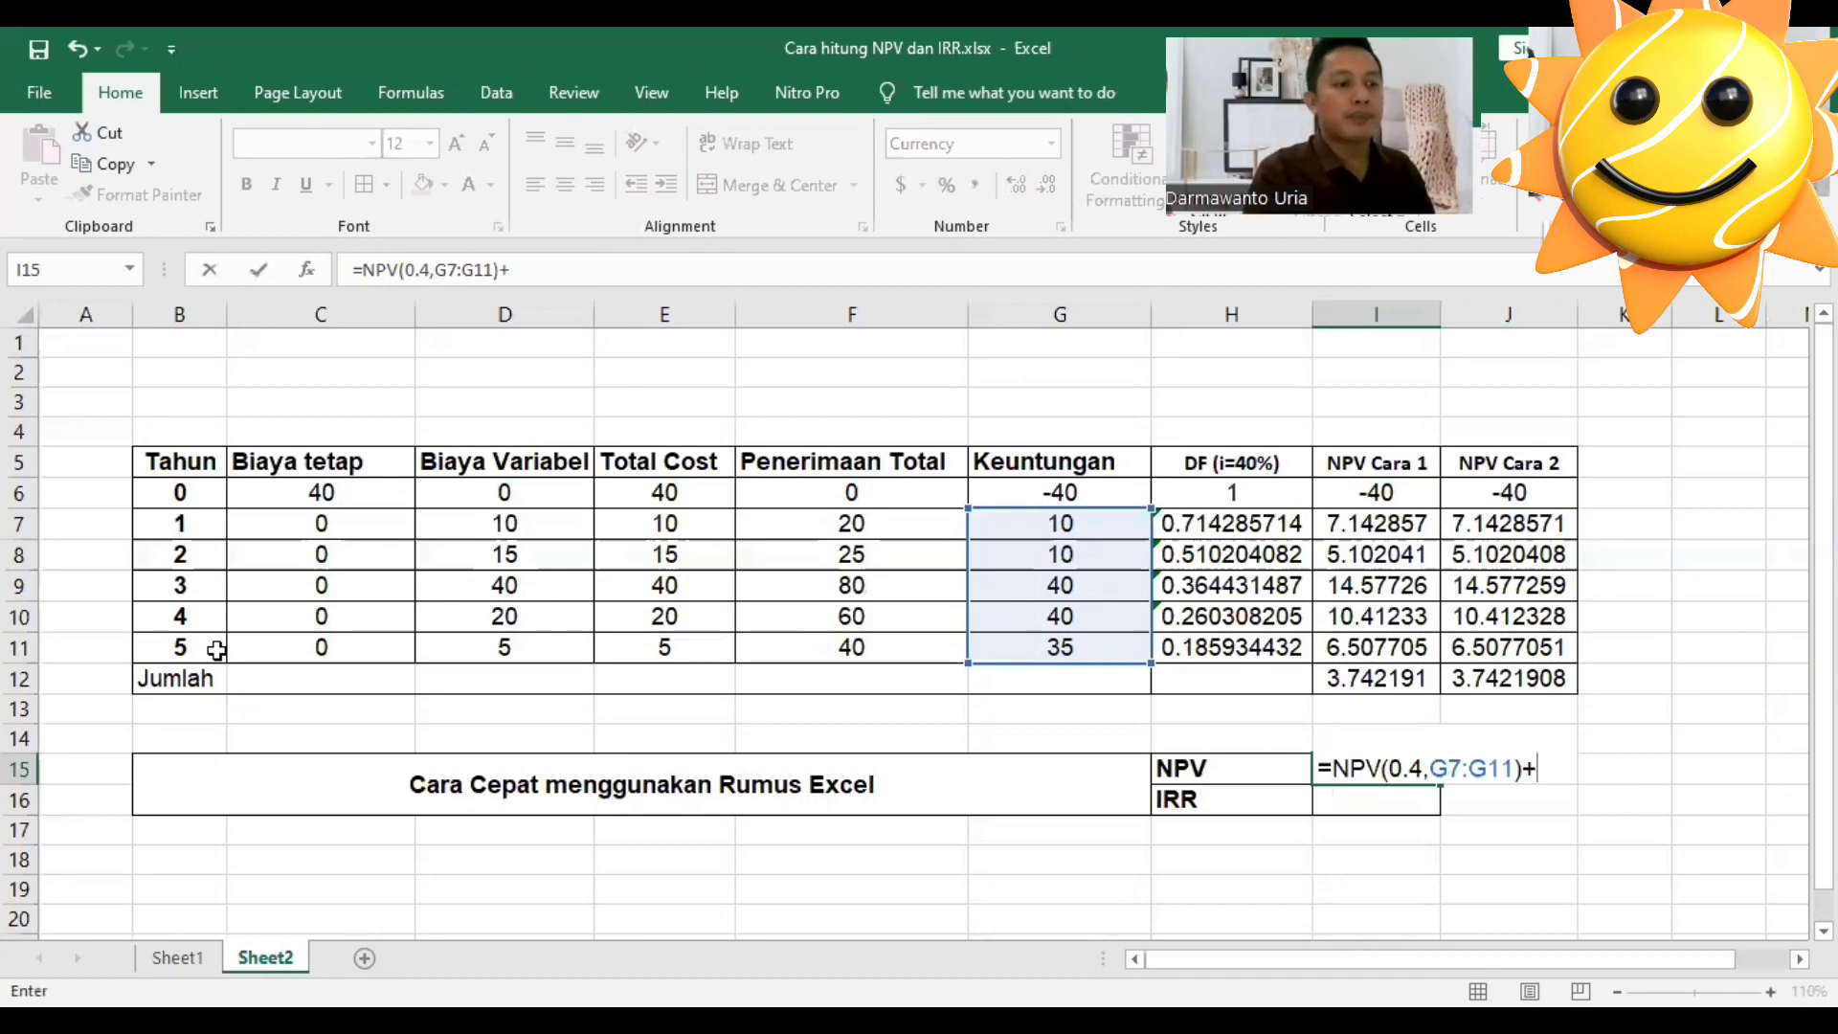
type("G6")
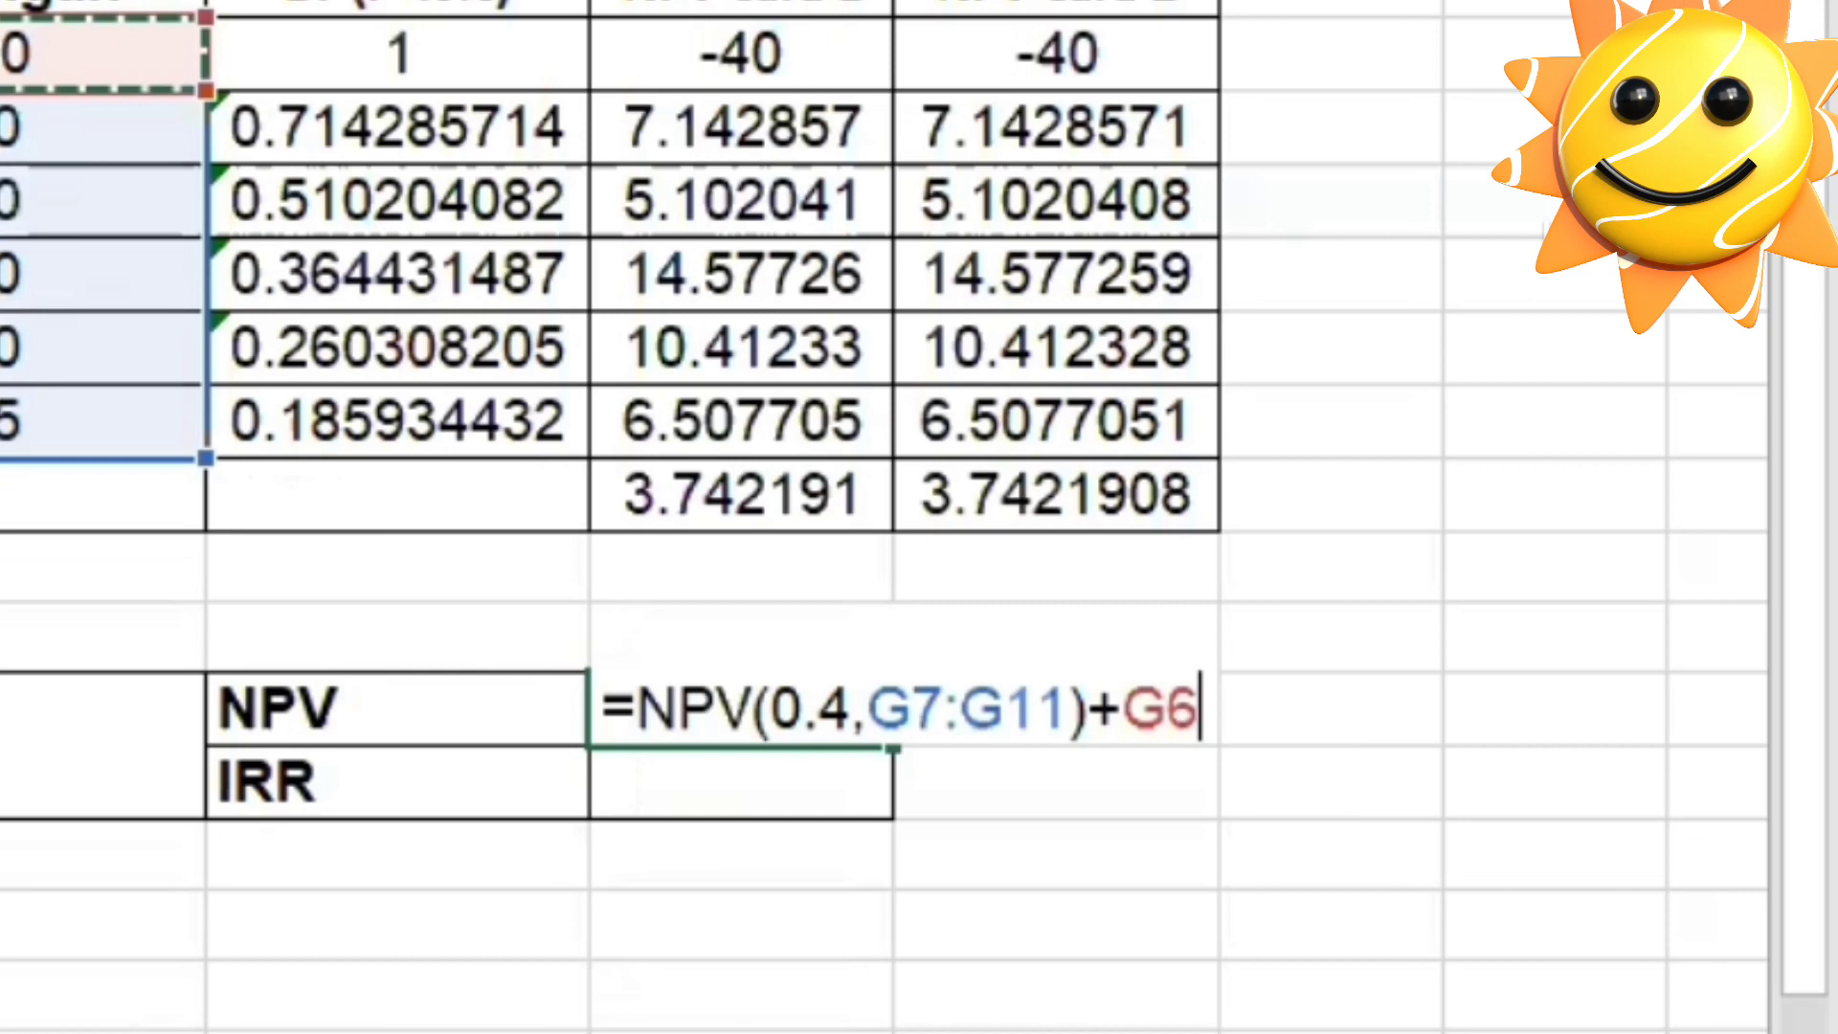
key("Return")
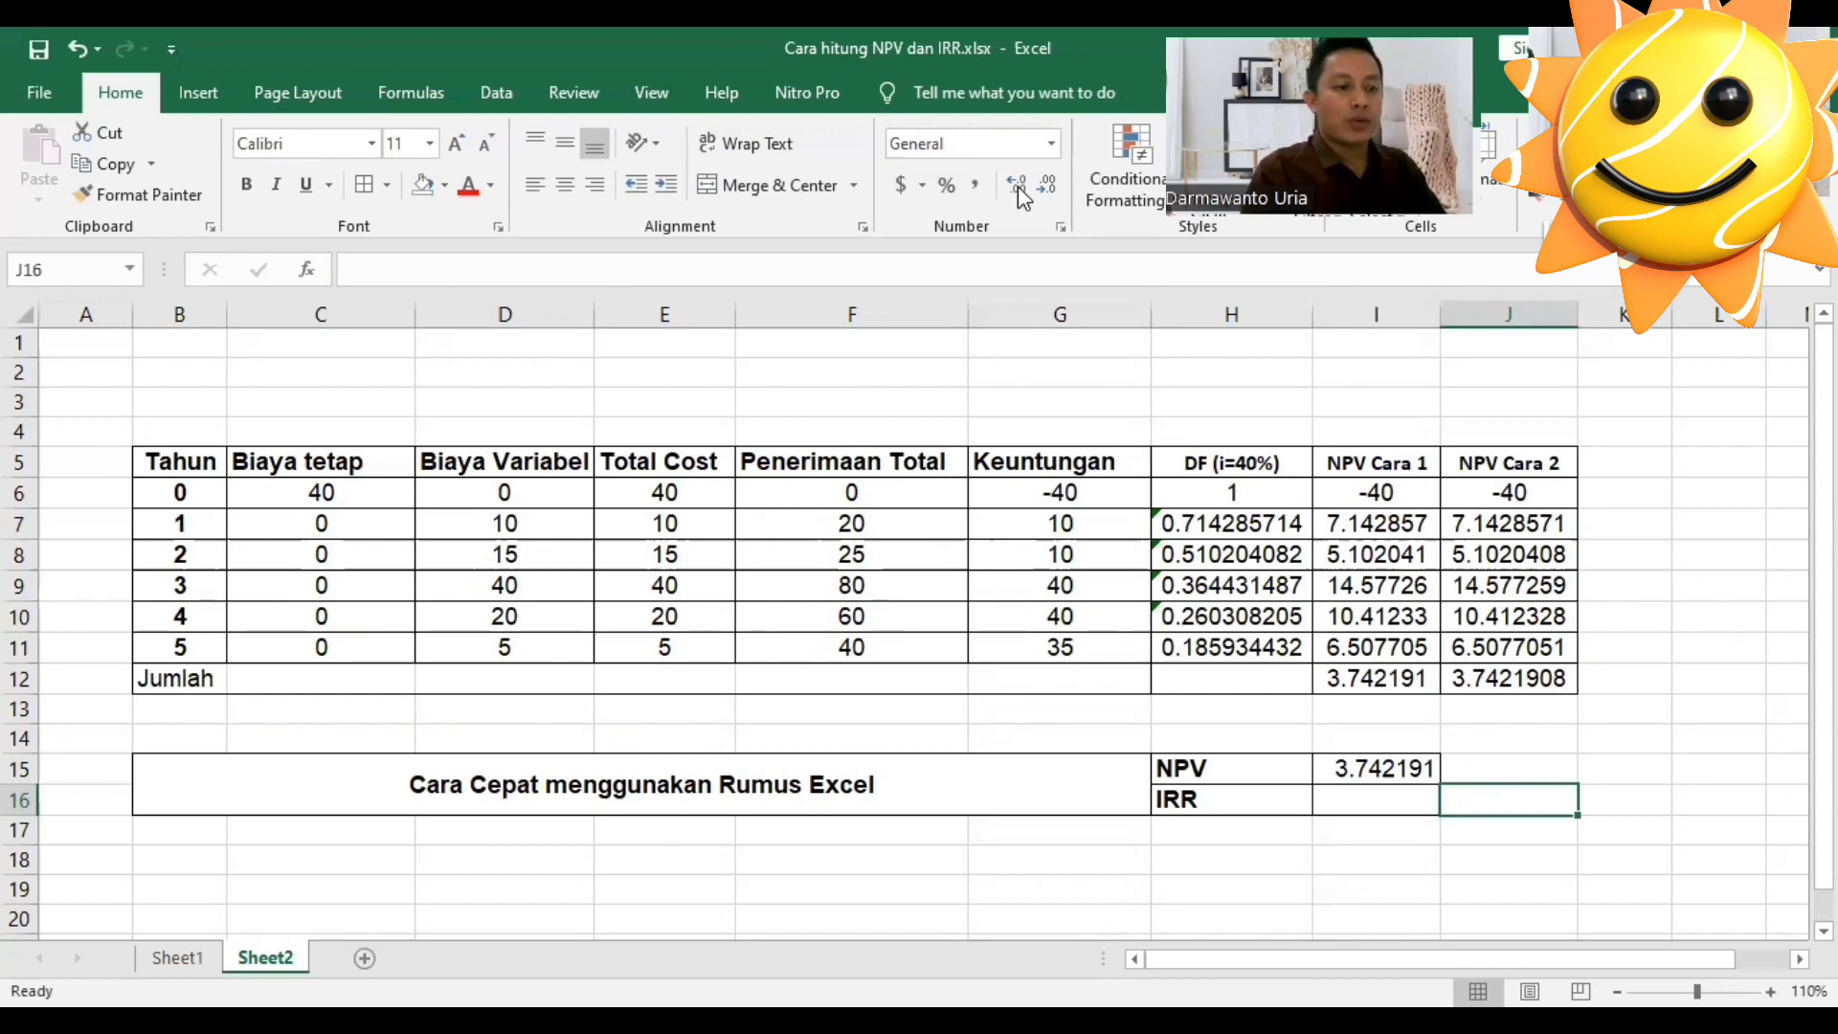
Enter =IRR(G6:G11) in cell I16, beside the IRR label, to calculate IRR from the yearly Keuntungan values.
key("Left")
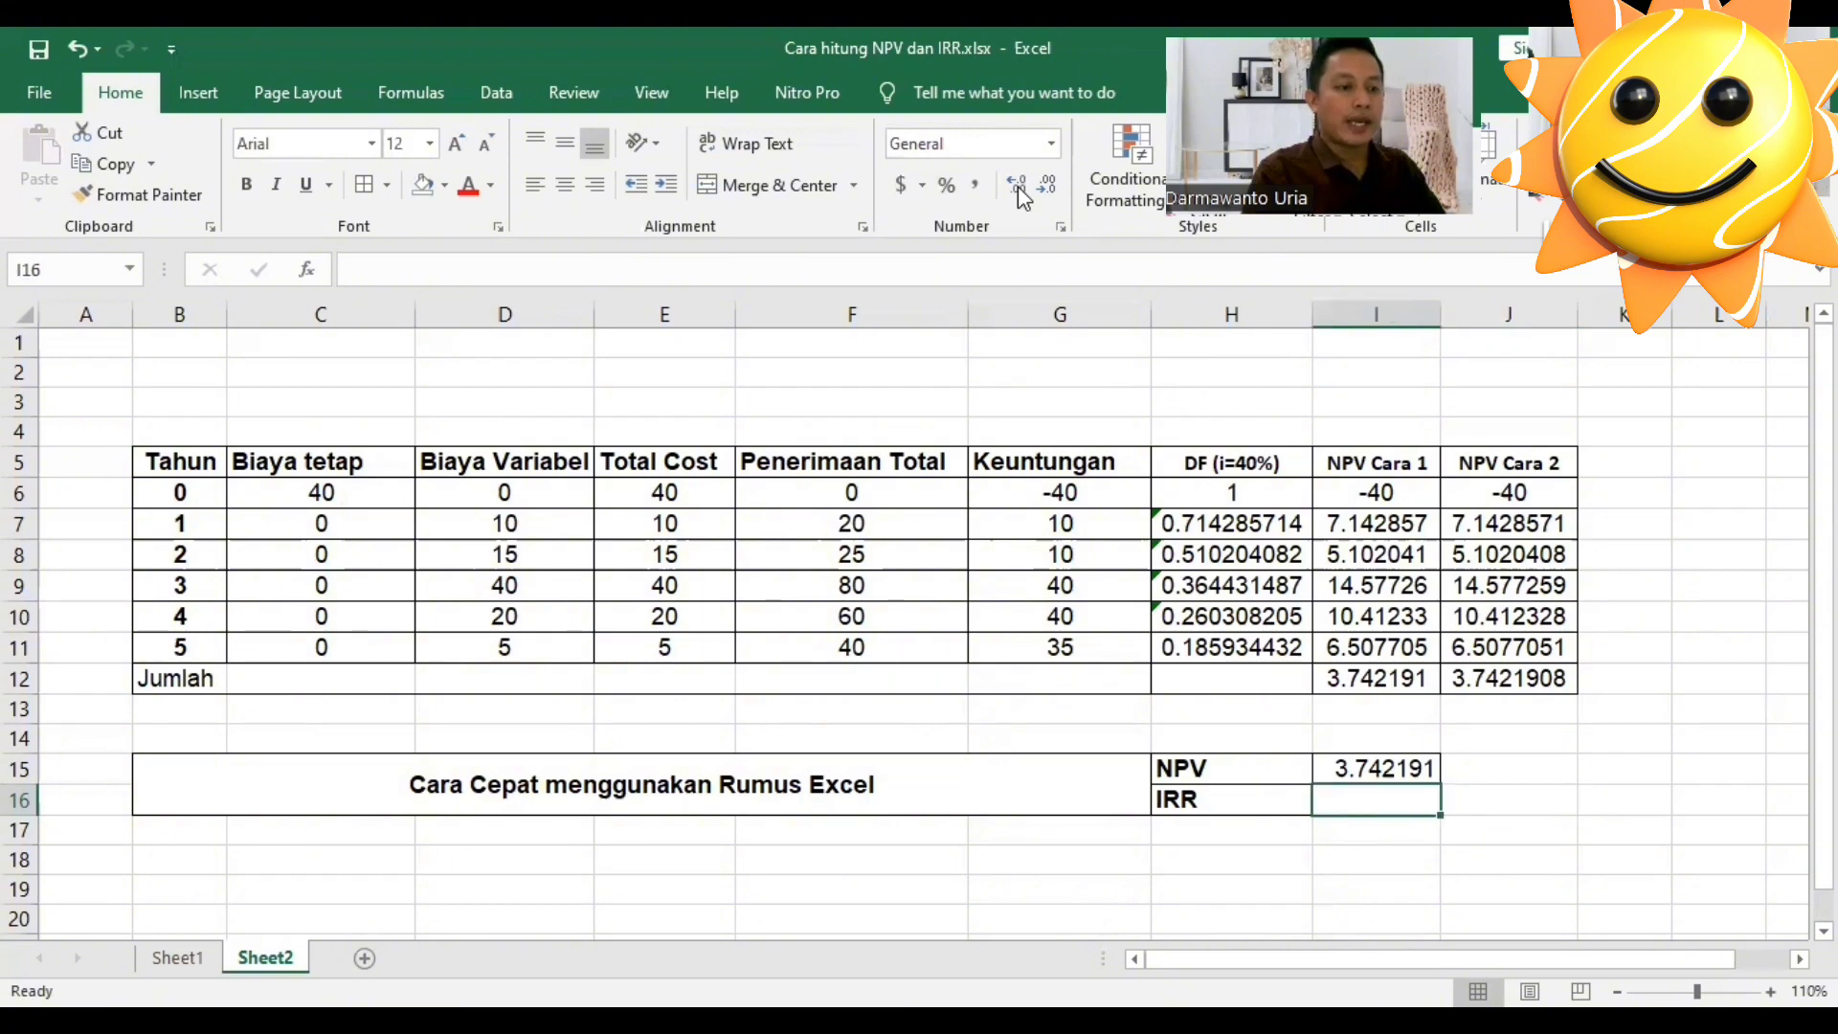
type("=")
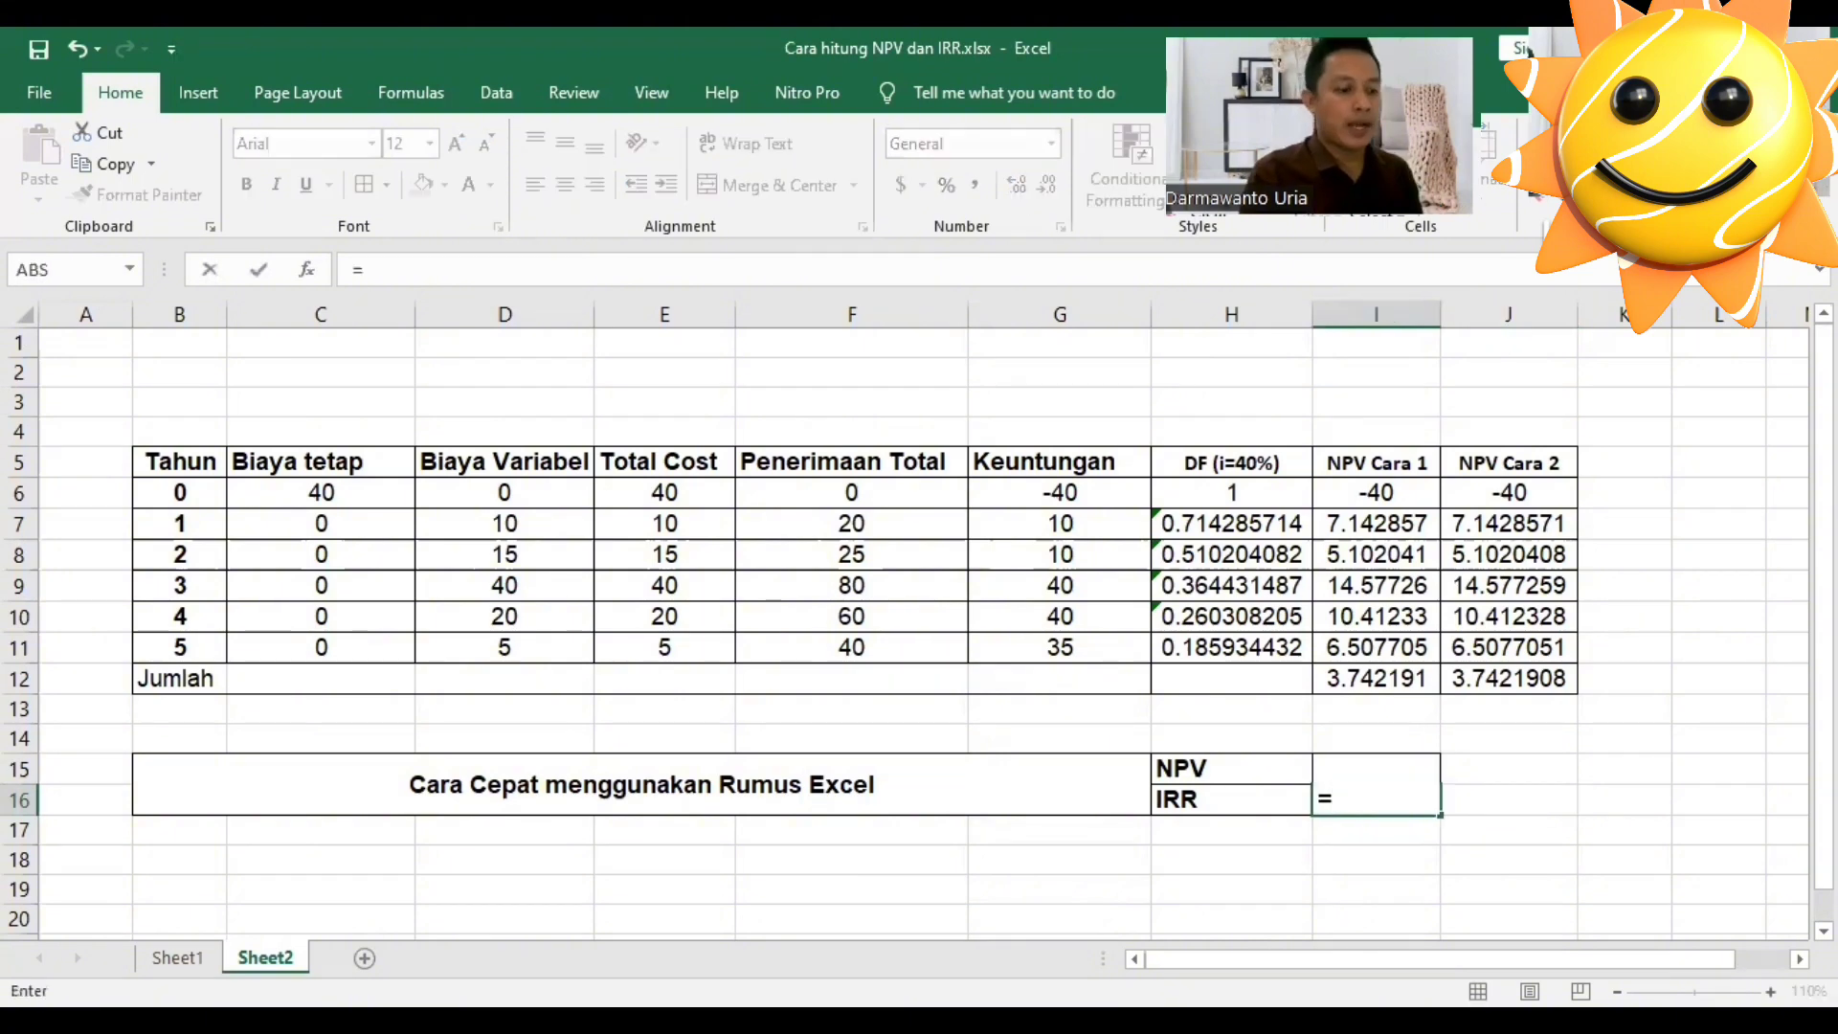
type("irr")
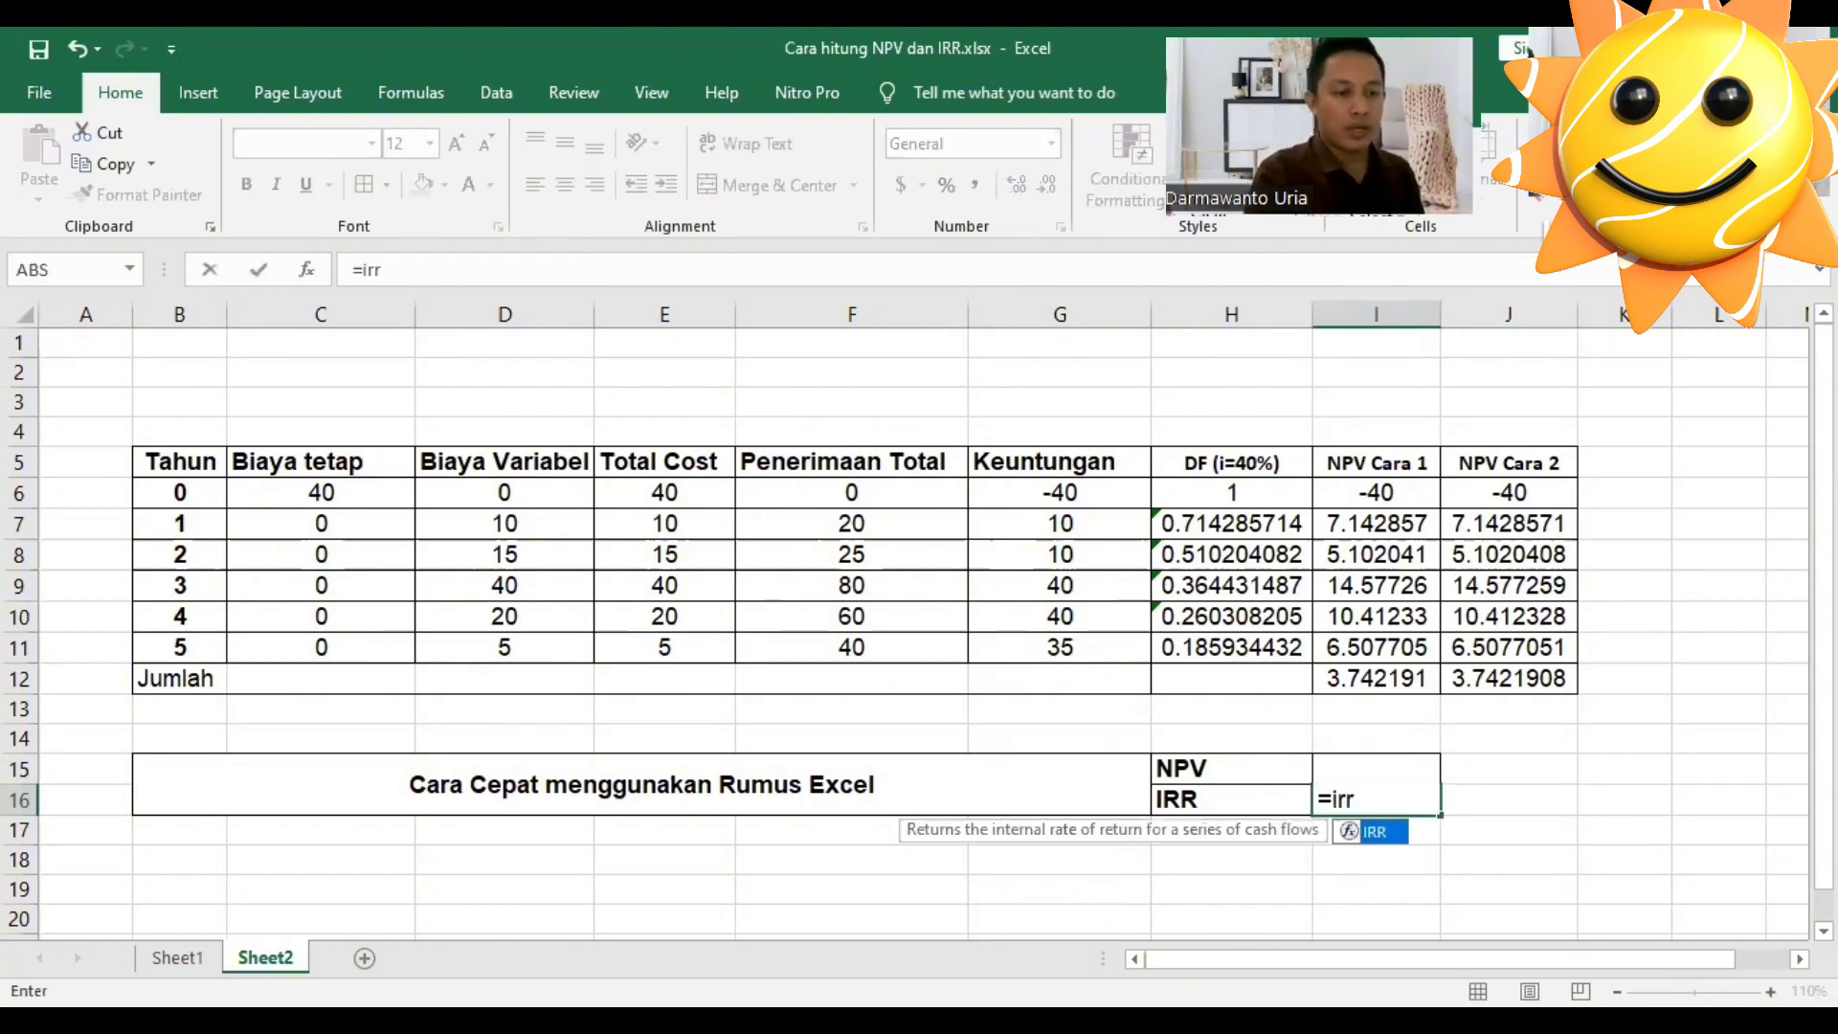
key("Tab")
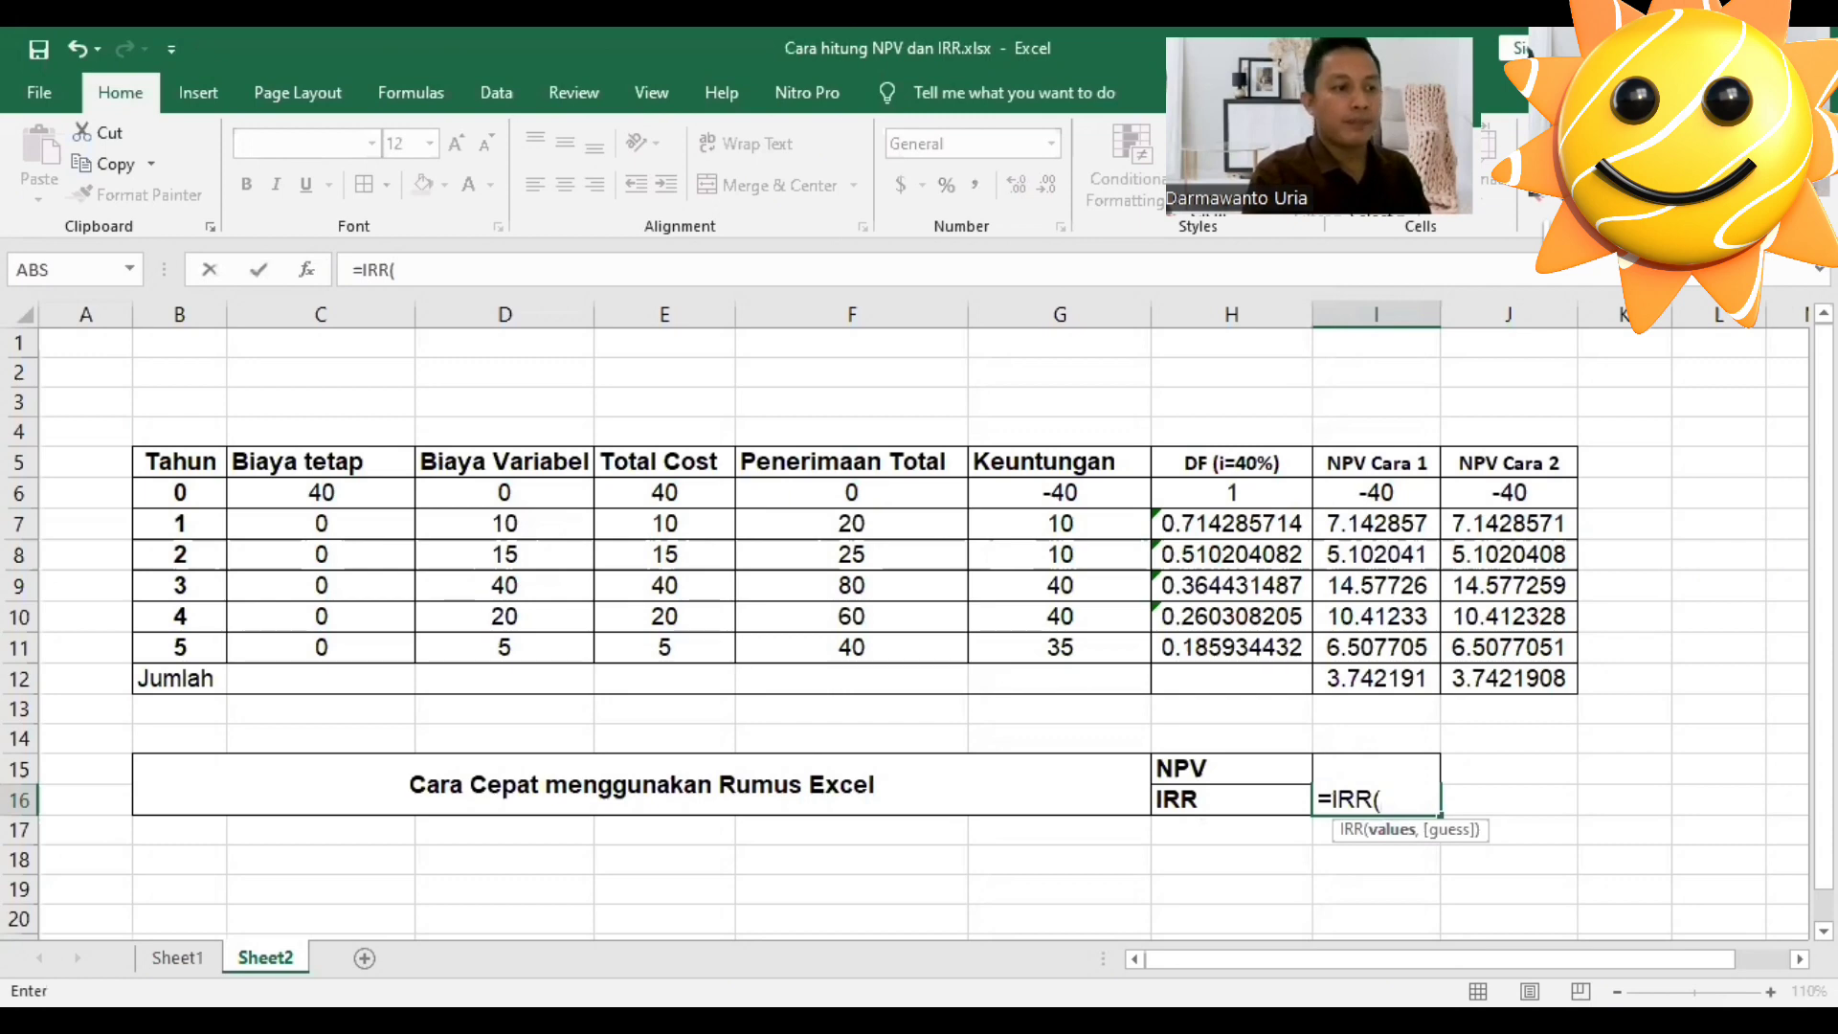
left_click(1060, 493)
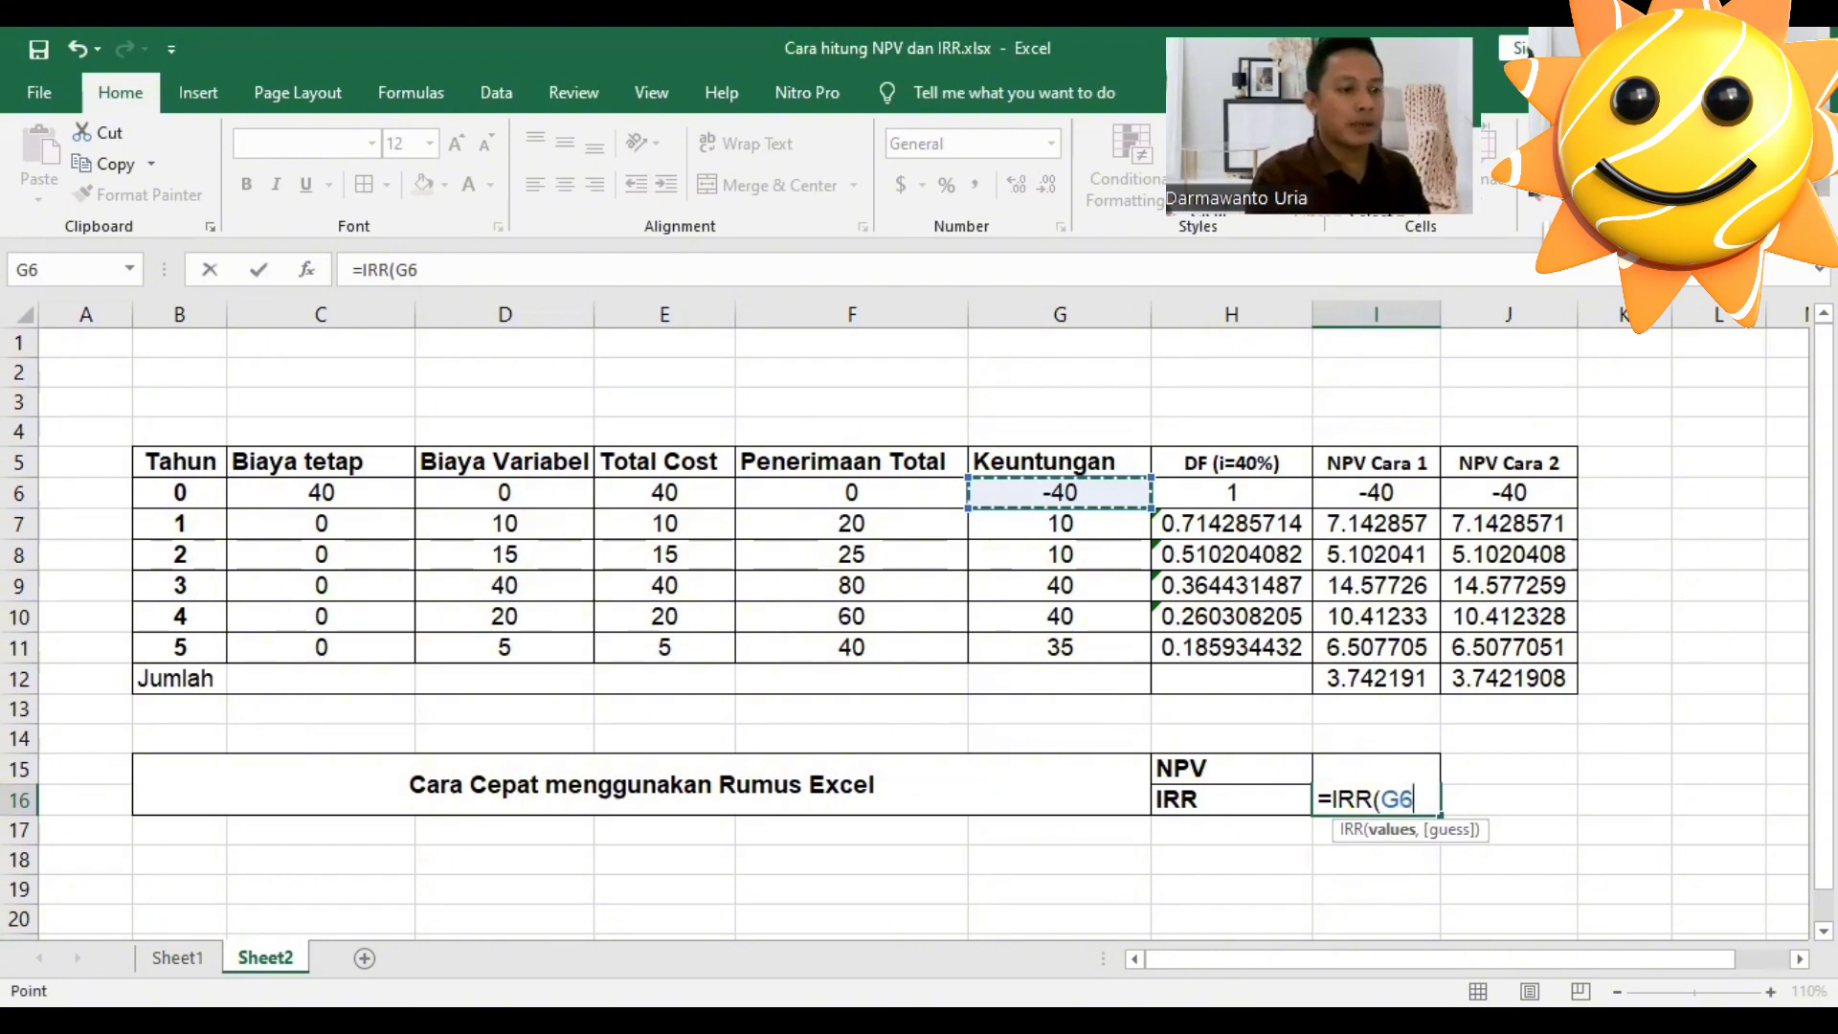
key("ctrl+shift+Down")
type(")")
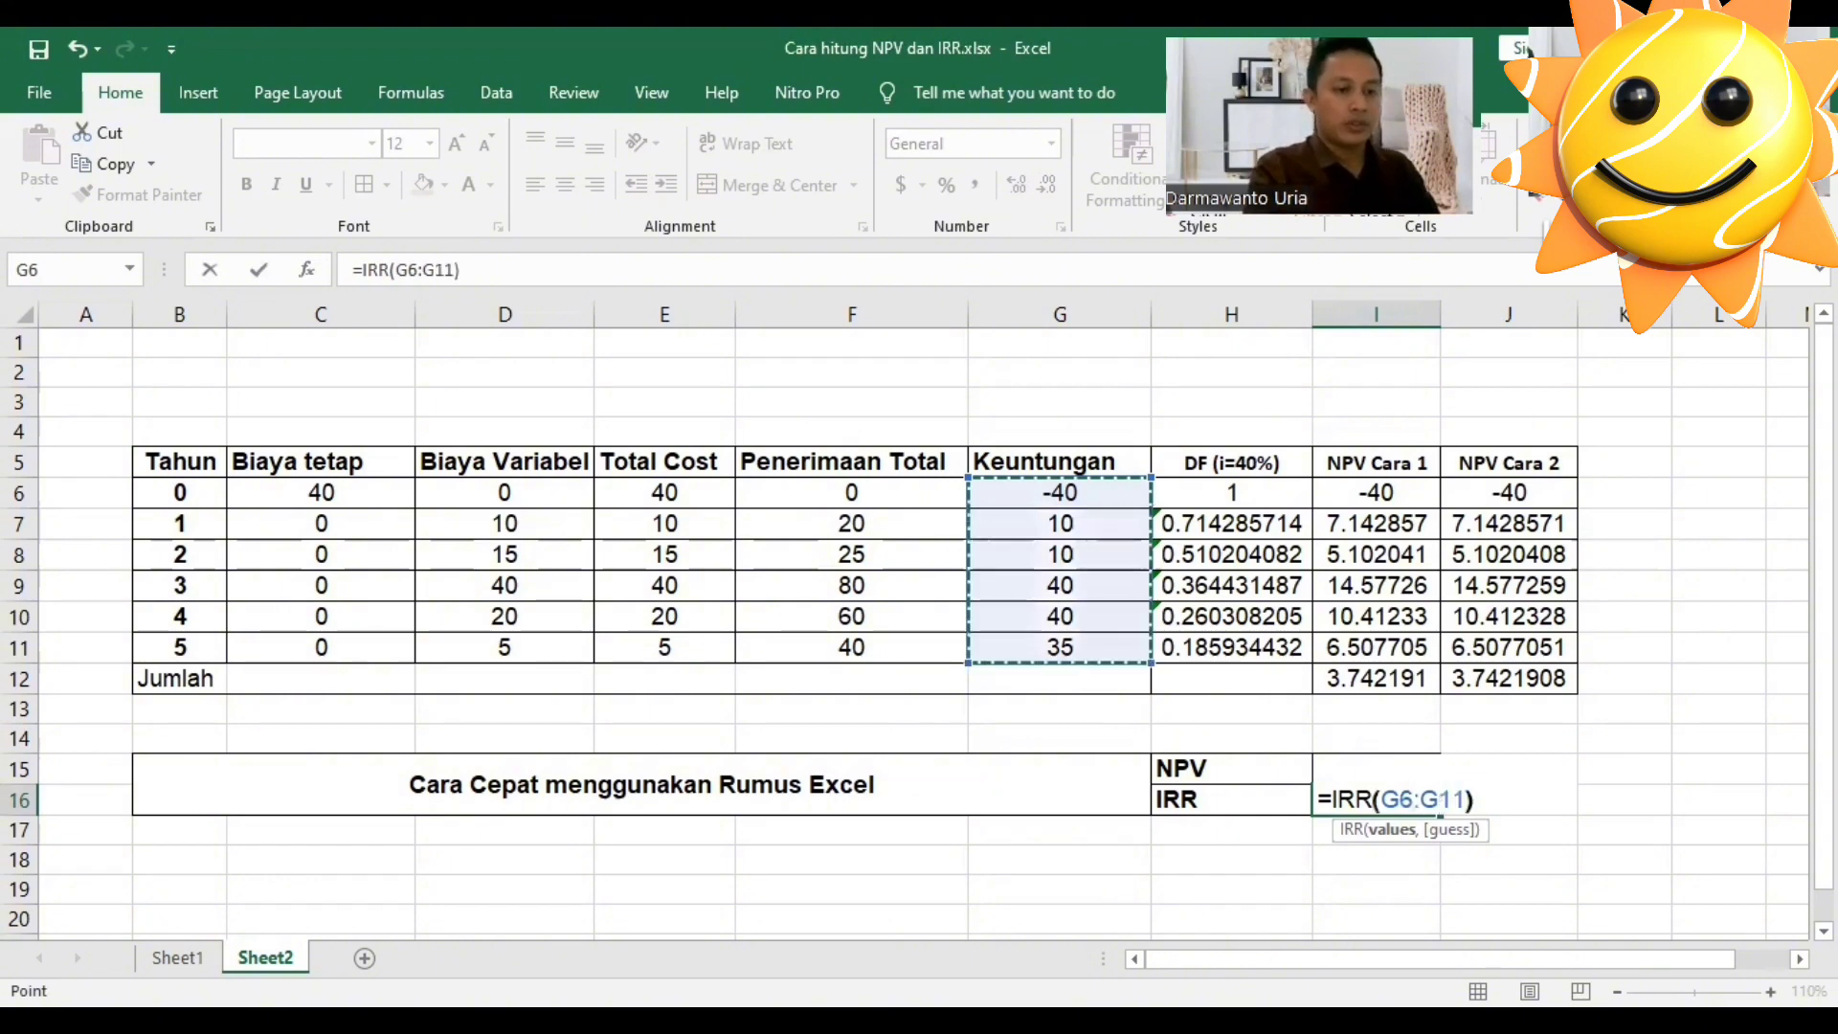
key("Return")
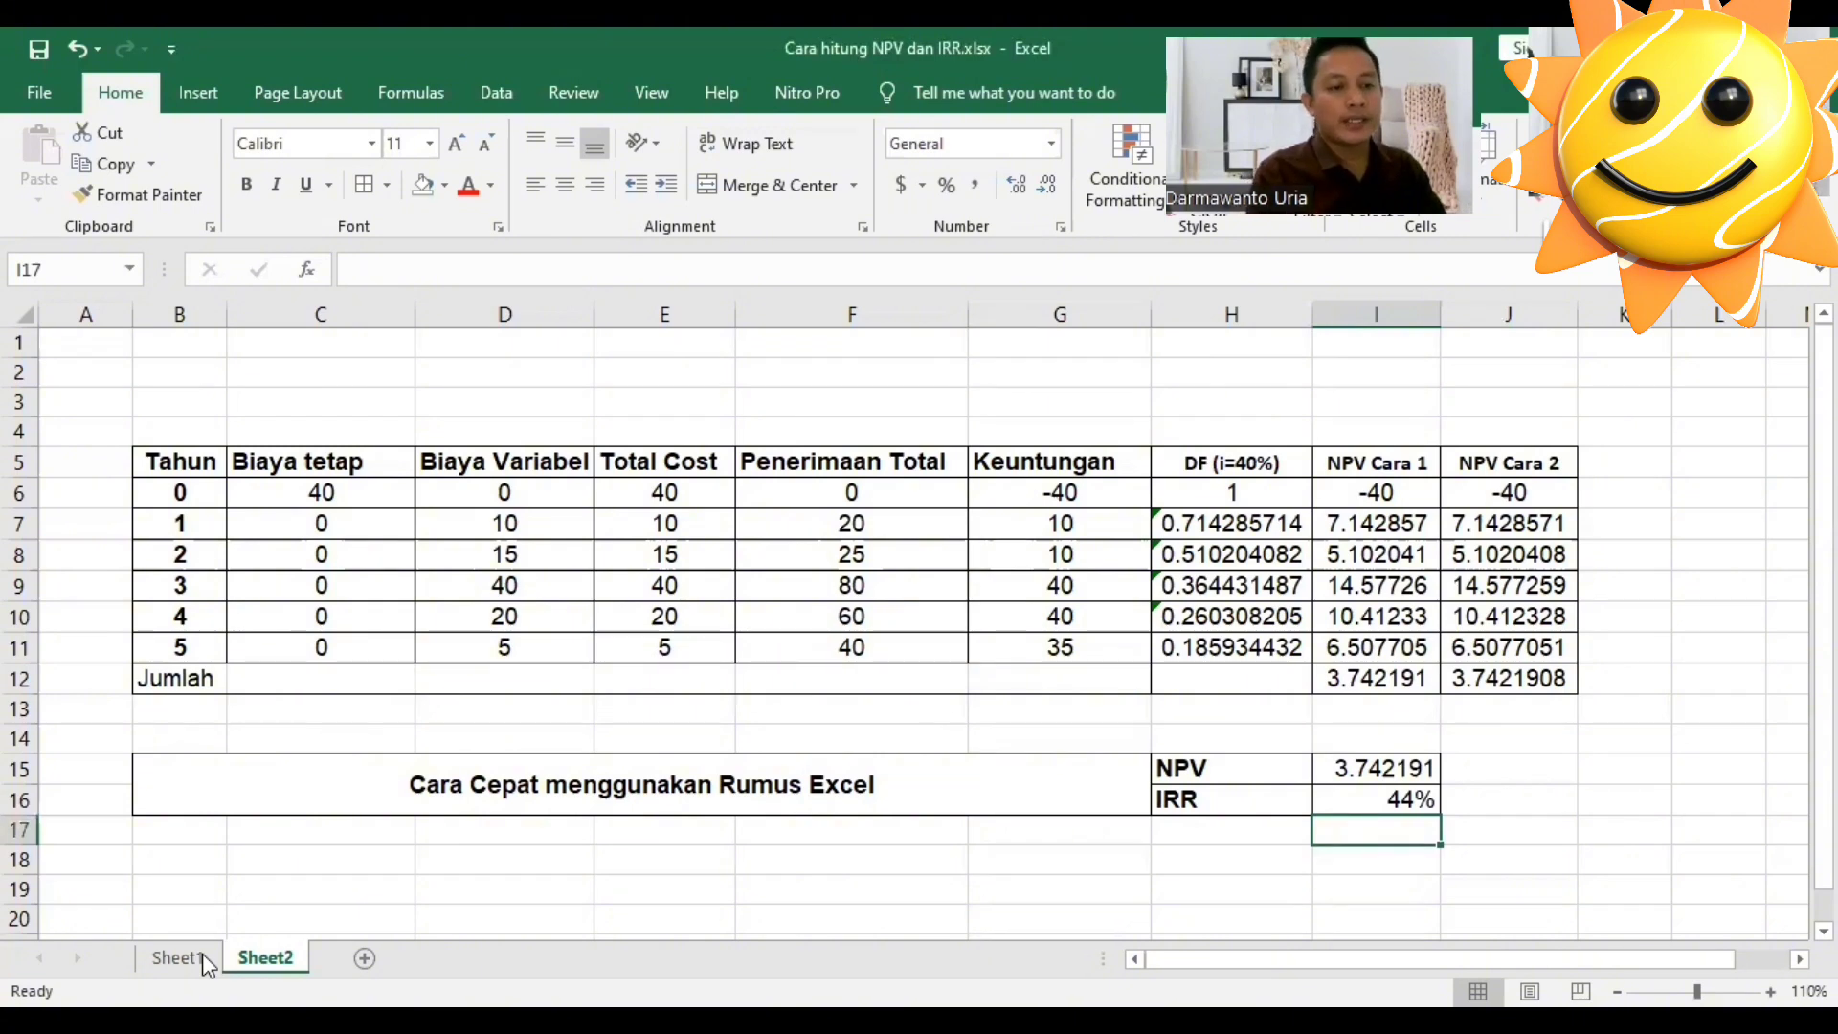
Circle i=40% in the DF header and the IRR result in red ink, and handwrite IRR > i => below the IRR cell.
key("Up")
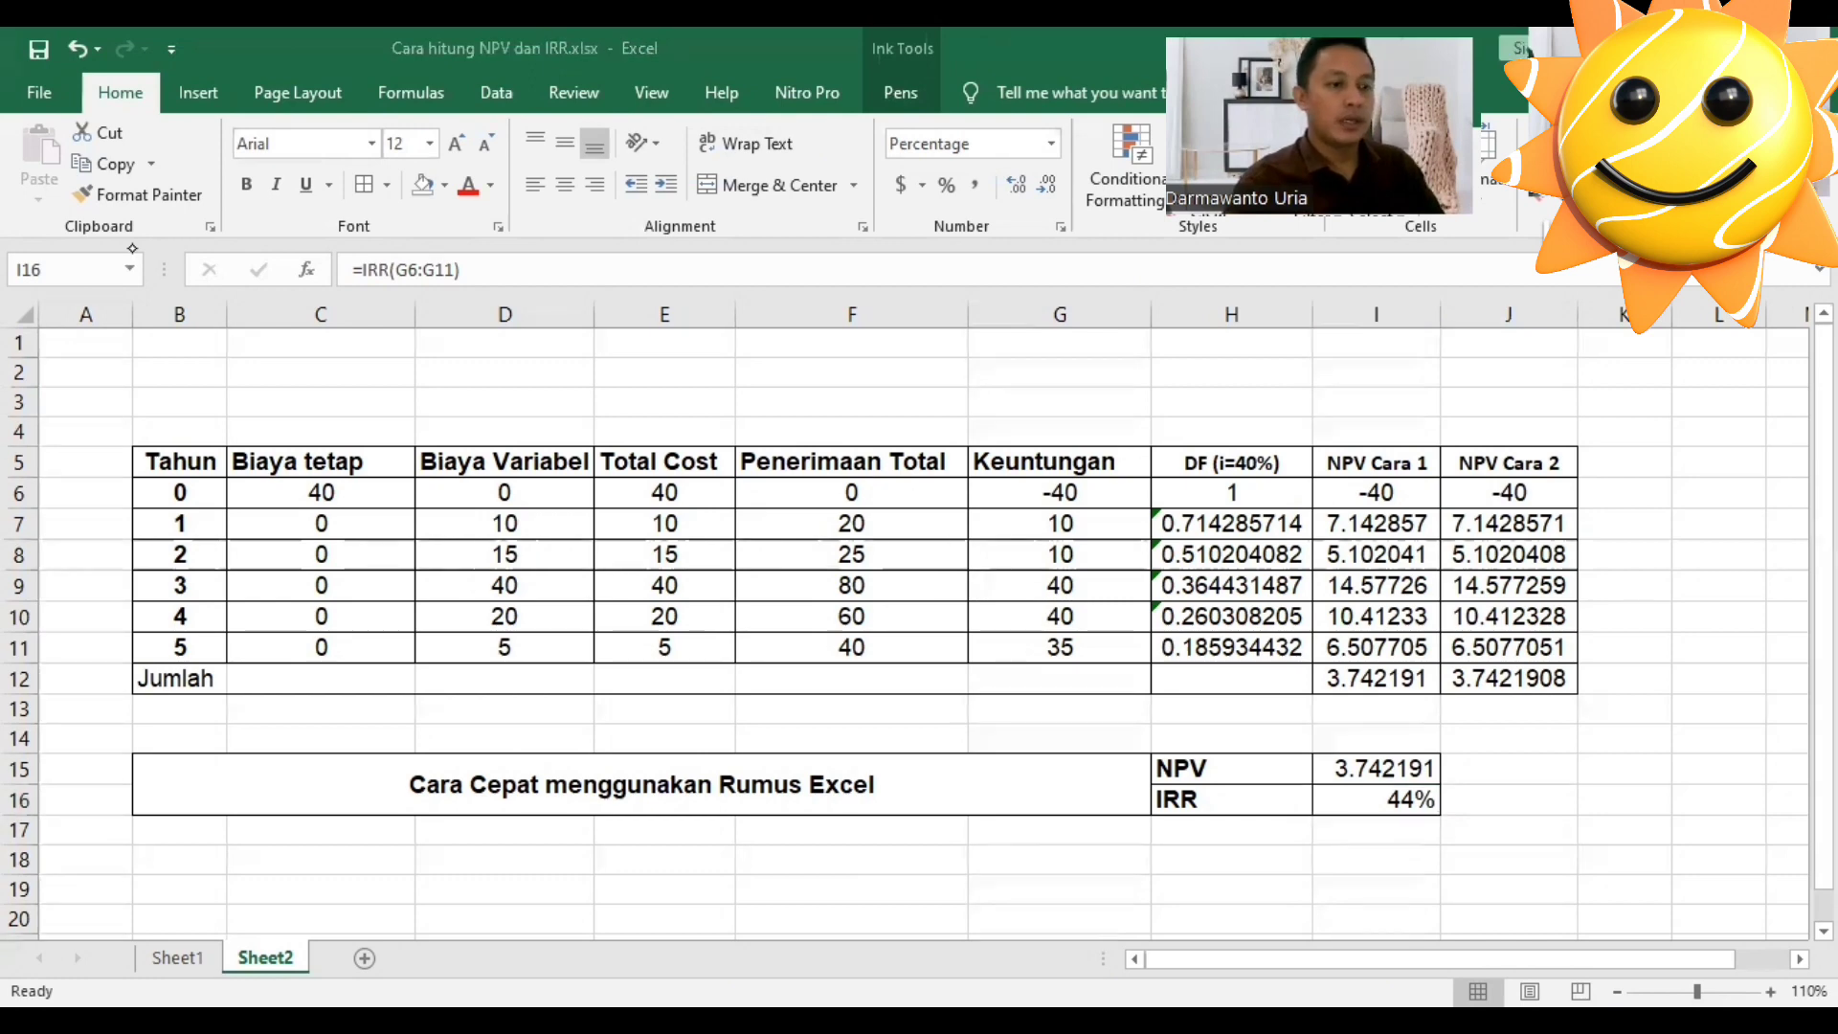
mouse_move(1283, 438)
left_mouse_down()
mouse_move(1224, 427)
mouse_move(1232, 494)
mouse_move(1271, 424)
left_mouse_up()
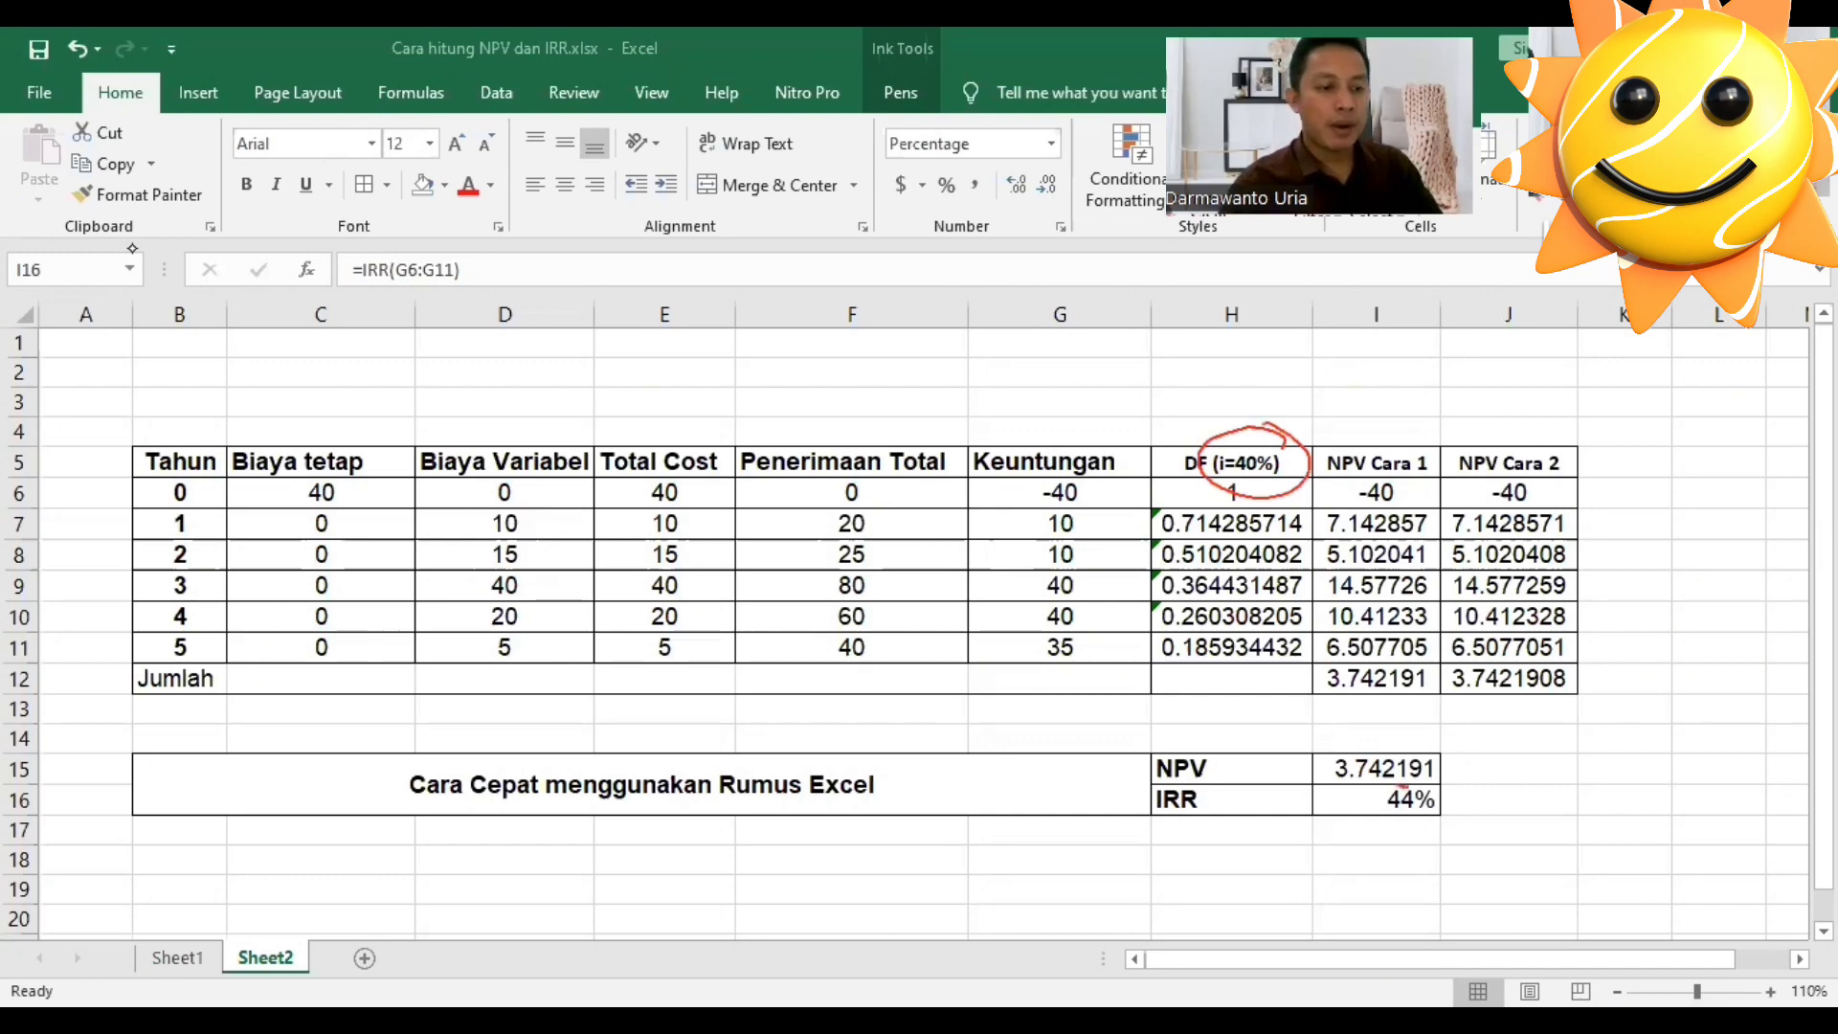
mouse_move(1401, 783)
left_mouse_down()
mouse_move(1386, 829)
mouse_move(1456, 800)
mouse_move(1411, 778)
left_mouse_up()
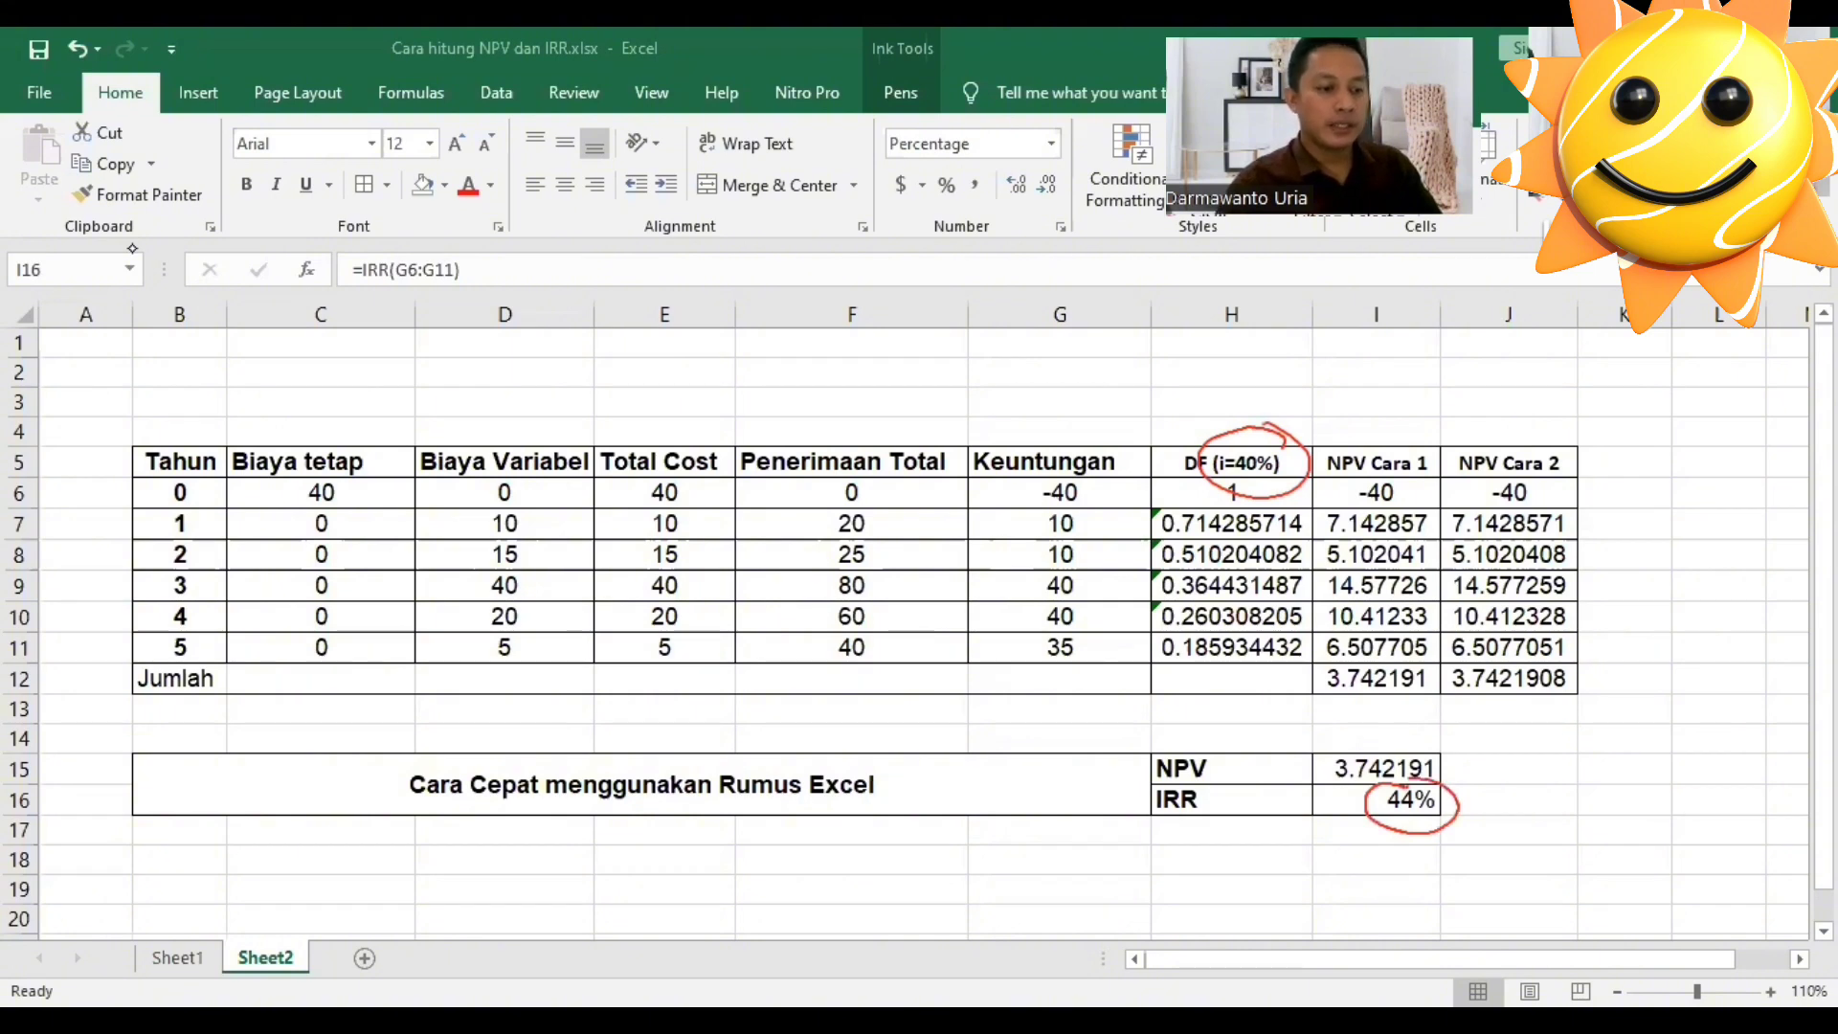
mouse_move(1292, 847)
left_mouse_down()
mouse_move(1291, 885)
mouse_move(1349, 852)
mouse_move(1359, 876)
mouse_move(1401, 865)
mouse_move(1374, 890)
mouse_move(1481, 855)
left_mouse_up()
left_click_drag(1462, 867, 1485, 873)
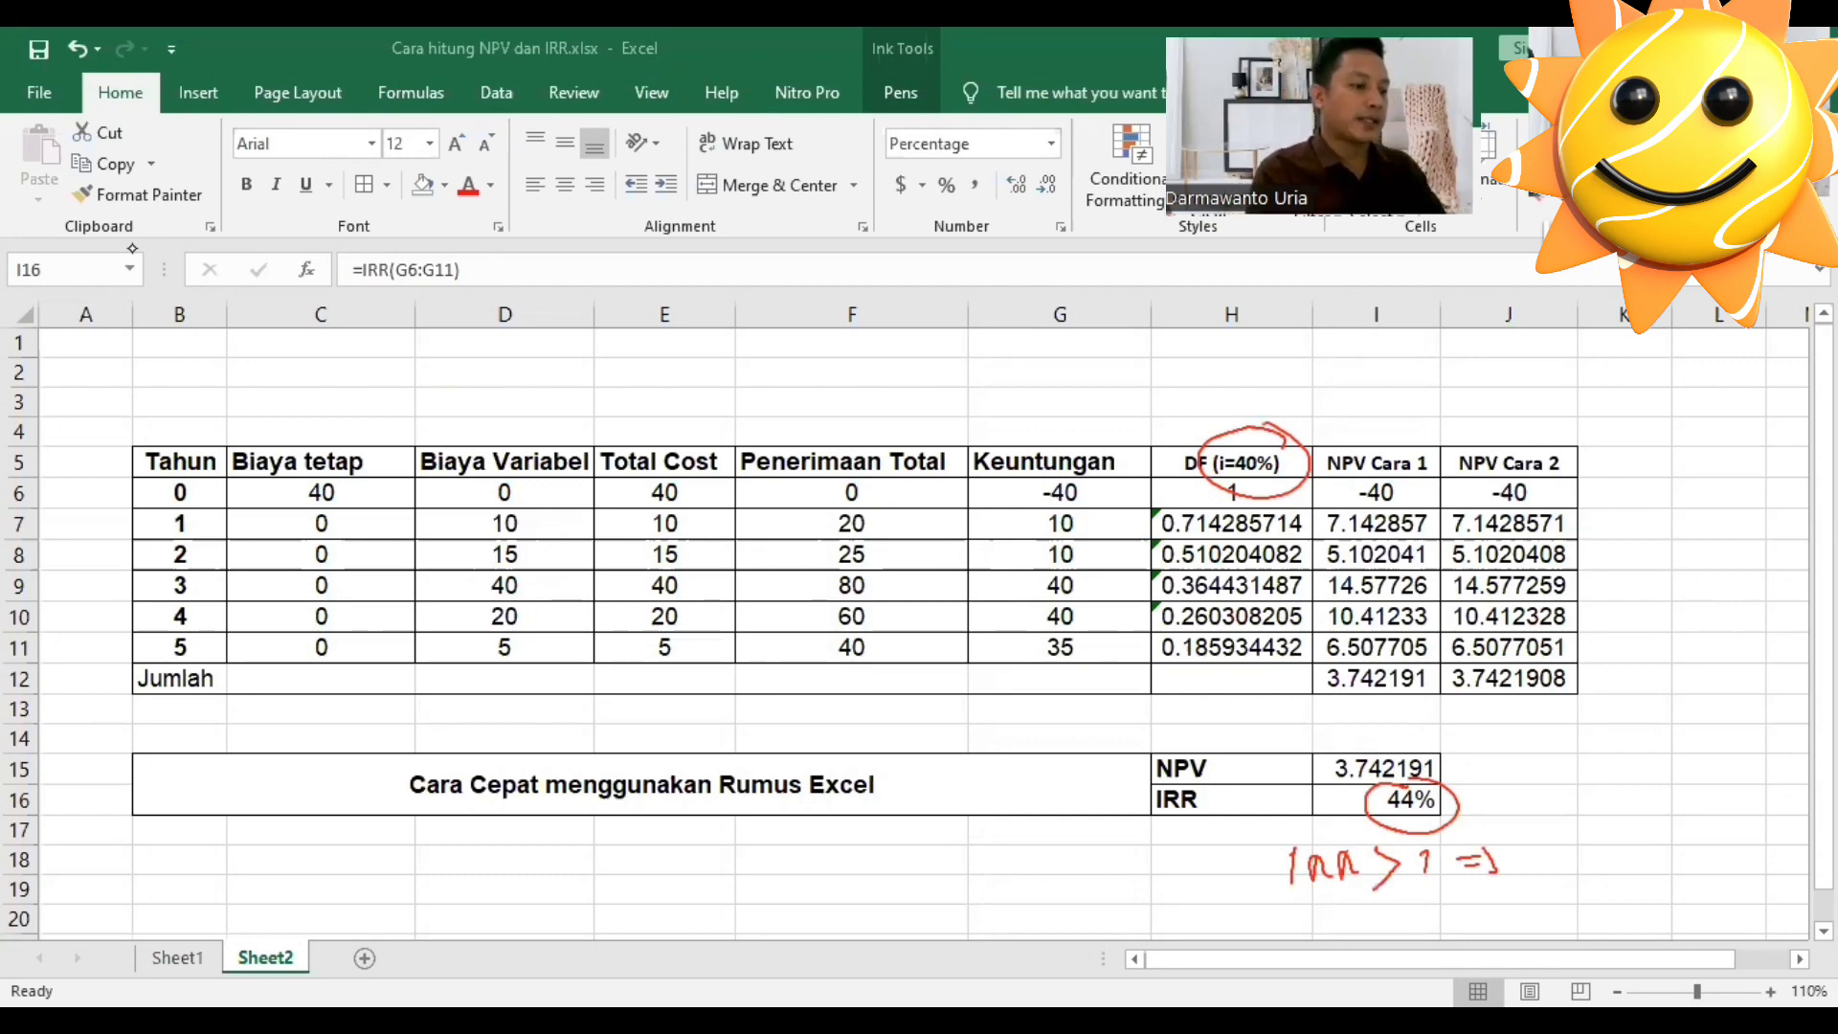
key("Escape")
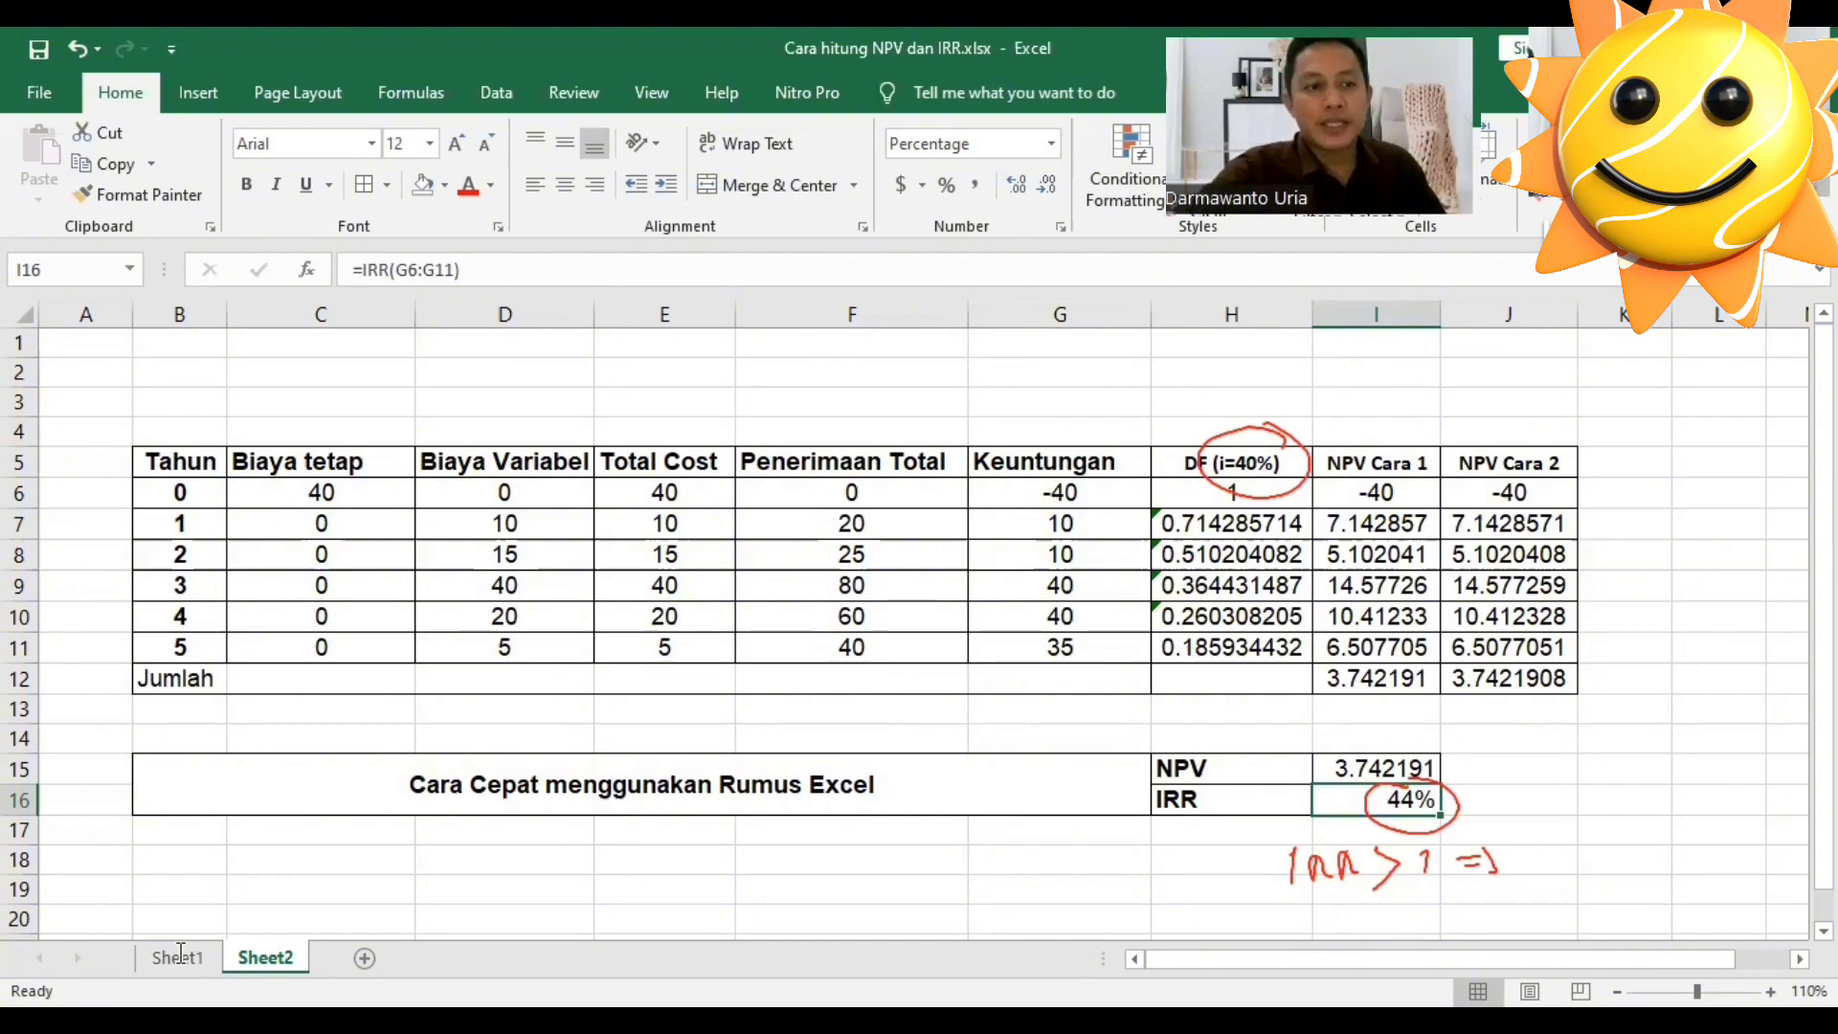